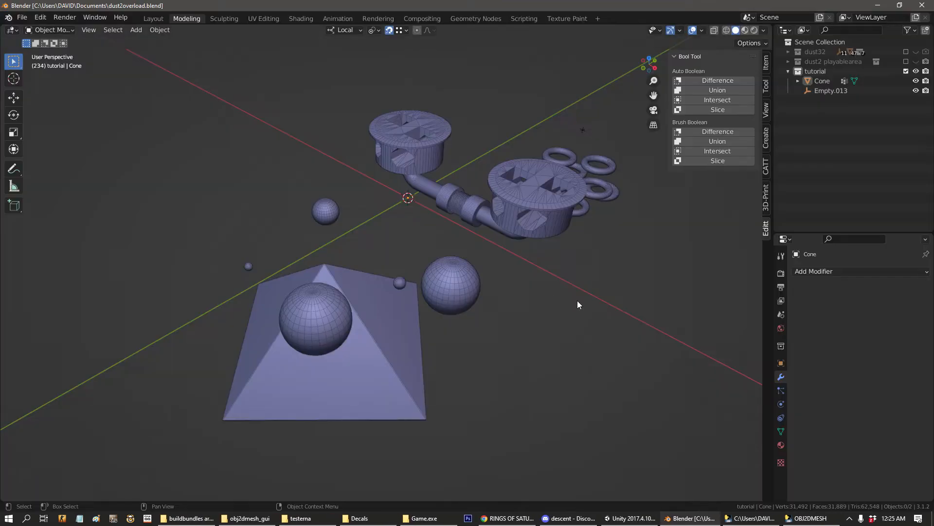
# - Examine the whole arena model from several angles, including the drums, connecting pipe, rings, spheres and pyramid
pyautogui.moveTo(386, 292); pyautogui.dragTo(476, 279, button='middle')
pyautogui.scroll(4, 597, 279)
pyautogui.scroll(-5, 466, 279)
pyautogui.click(520, 253)
pyautogui.moveTo(521, 253); pyautogui.dragTo(218, 189, button='middle')
pyautogui.click(218, 189)
pyautogui.moveTo(547, 333); pyautogui.dragTo(460, 173, button='middle')
pyautogui.scroll(5, 565, 244)
pyautogui.moveTo(337, 168); pyautogui.dragTo(470, 210, button='middle')
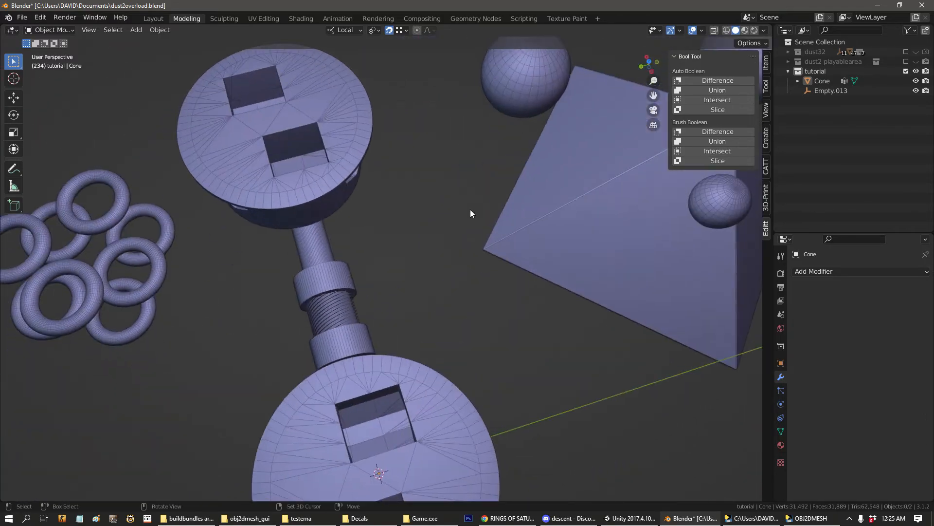
pyautogui.scroll(-4, 523, 225)
pyautogui.moveTo(577, 240); pyautogui.dragTo(387, 163, button='middle')
pyautogui.moveTo(310, 203); pyautogui.dragTo(353, 381, button='middle')
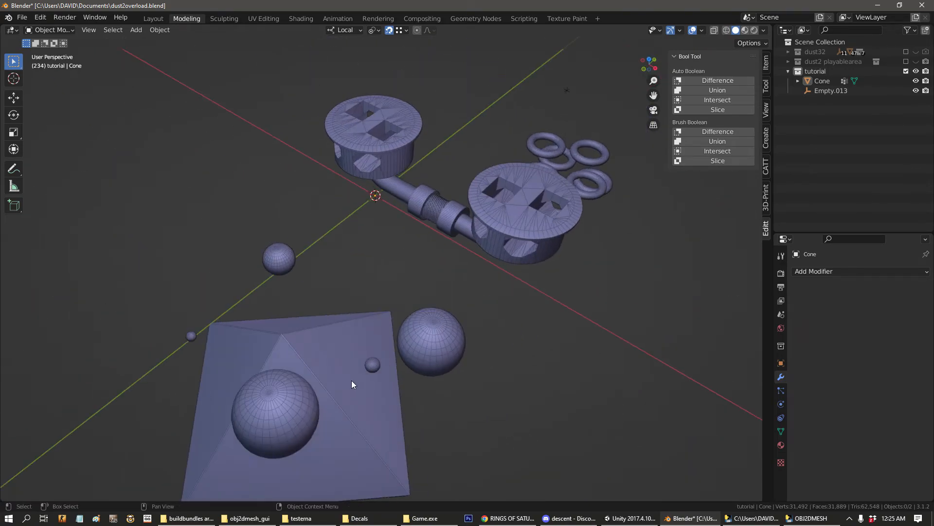
pyautogui.click(353, 381)
pyautogui.moveTo(471, 390); pyautogui.dragTo(578, 352, button='middle')
pyautogui.scroll(3, 351, 268)
pyautogui.hotkey('alt', 'a')
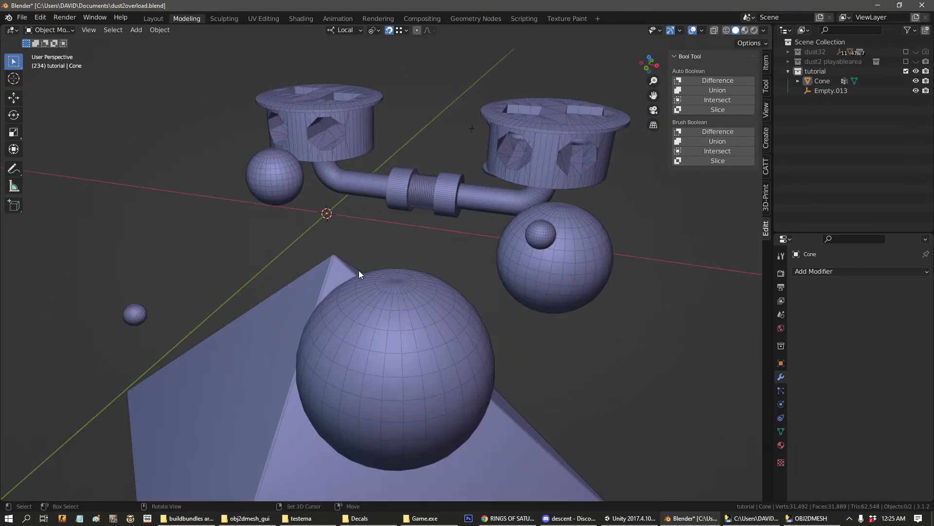
pyautogui.moveTo(350, 269); pyautogui.dragTo(549, 204, button='middle')
pyautogui.moveTo(451, 240); pyautogui.dragTo(390, 198, button='middle')
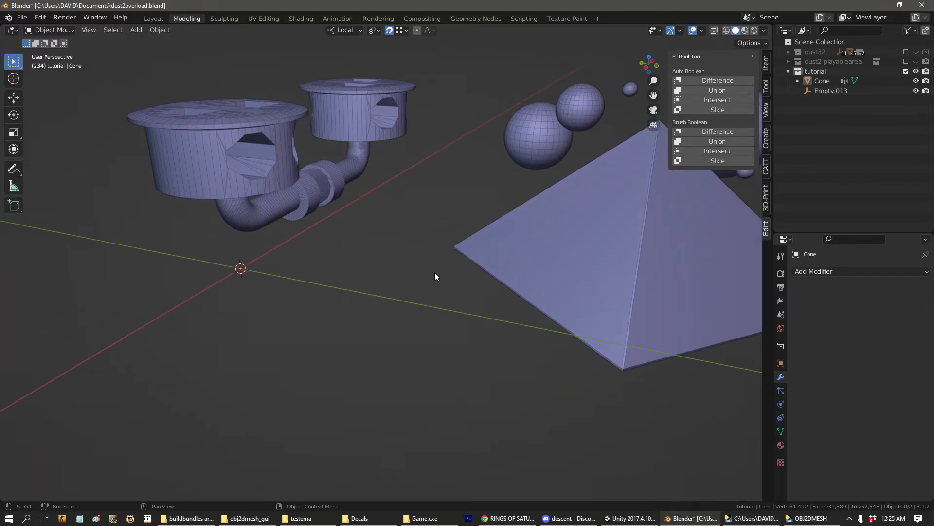
# - Select the arena mesh and inspect its drum cut-outs up close, then deselect it and view the full layout
pyautogui.click(562, 265)
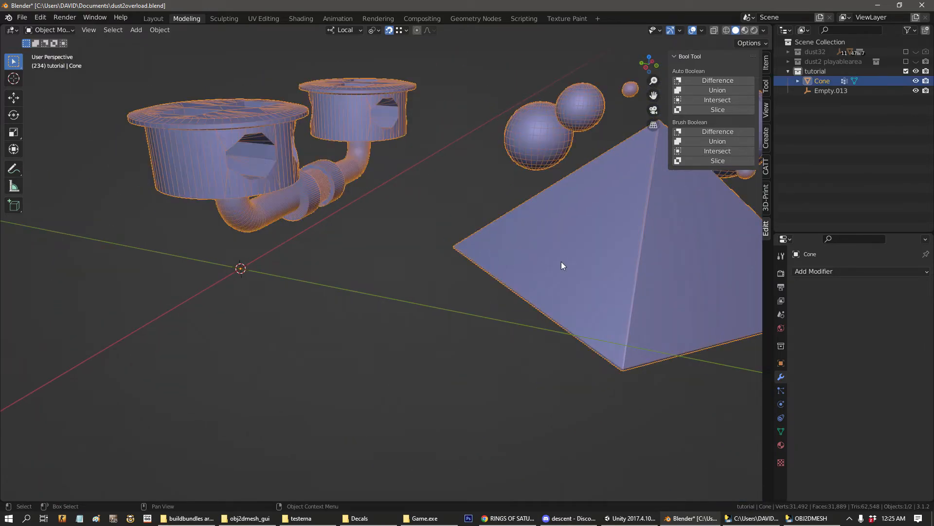
pyautogui.scroll(3, 300, 216)
pyautogui.moveTo(354, 261); pyautogui.dragTo(477, 309, button='middle')
pyautogui.scroll(5, 502, 365)
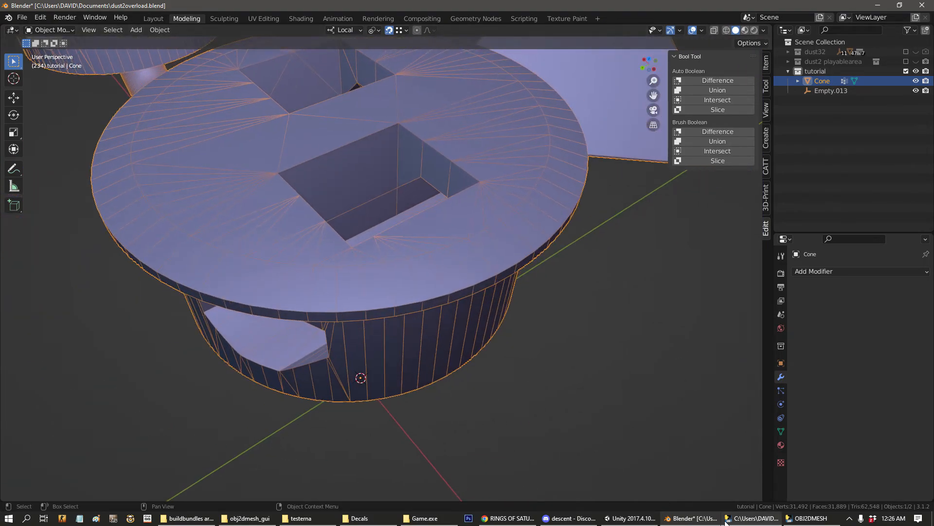
pyautogui.scroll(-6, 434, 320)
pyautogui.moveTo(509, 307); pyautogui.dragTo(483, 271, button='middle')
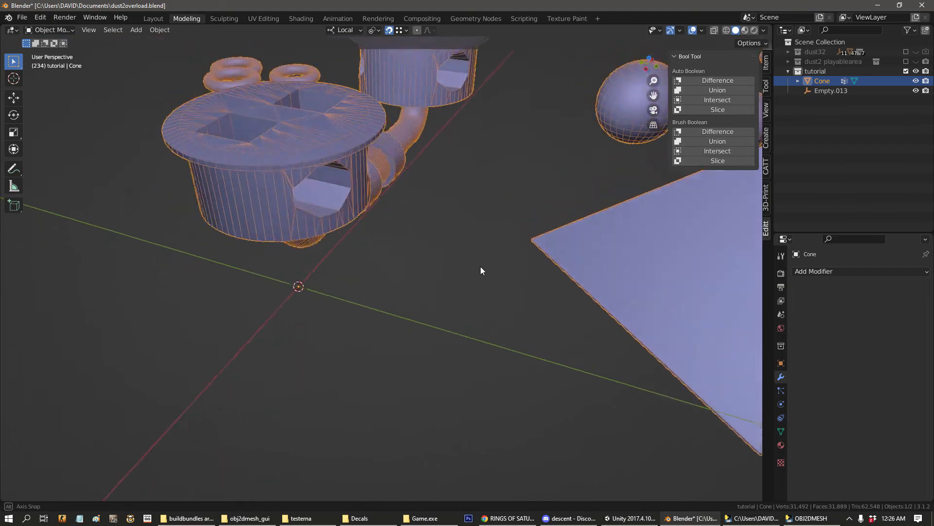
pyautogui.click(363, 281)
pyautogui.moveTo(363, 281); pyautogui.dragTo(385, 292, button='middle')
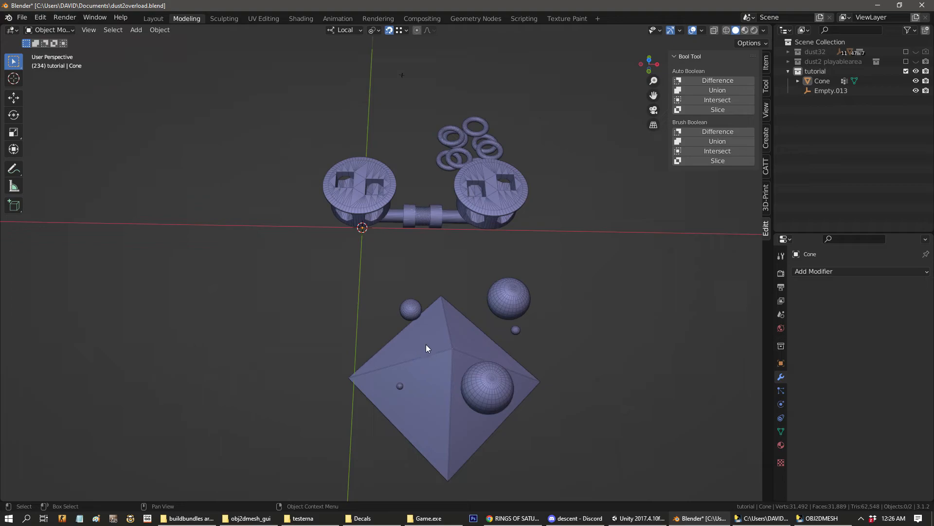
pyautogui.moveTo(381, 311); pyautogui.dragTo(392, 330, button='middle')
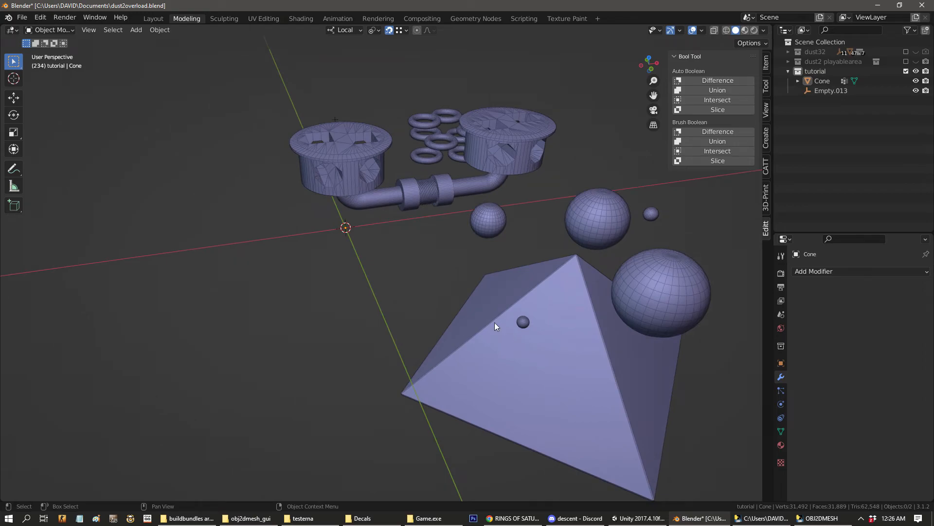
# - Select the entire arena model and open the Wavefront (.obj) export settings
pyautogui.press('a')
pyautogui.hotkey('alt', 'a')
pyautogui.press('a')
pyautogui.click(21, 17)
pyautogui.moveTo(55, 157)
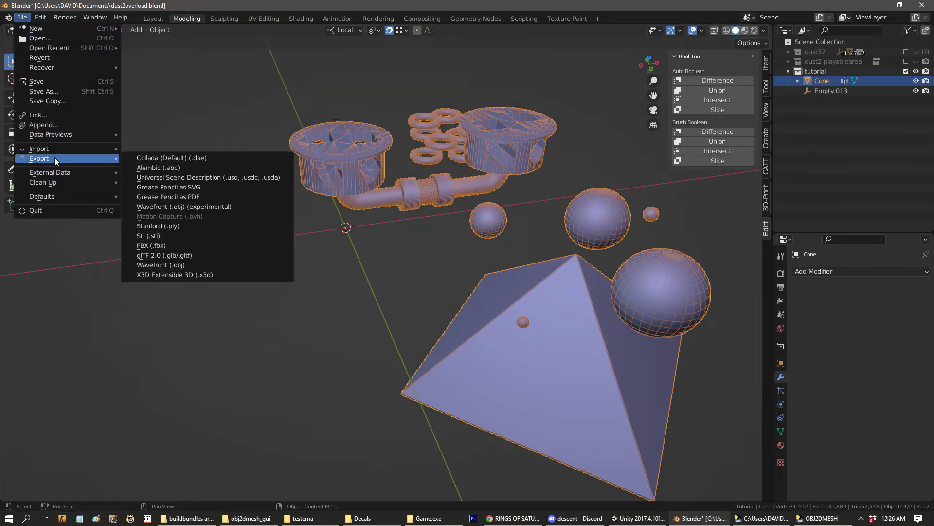
pyautogui.click(173, 264)
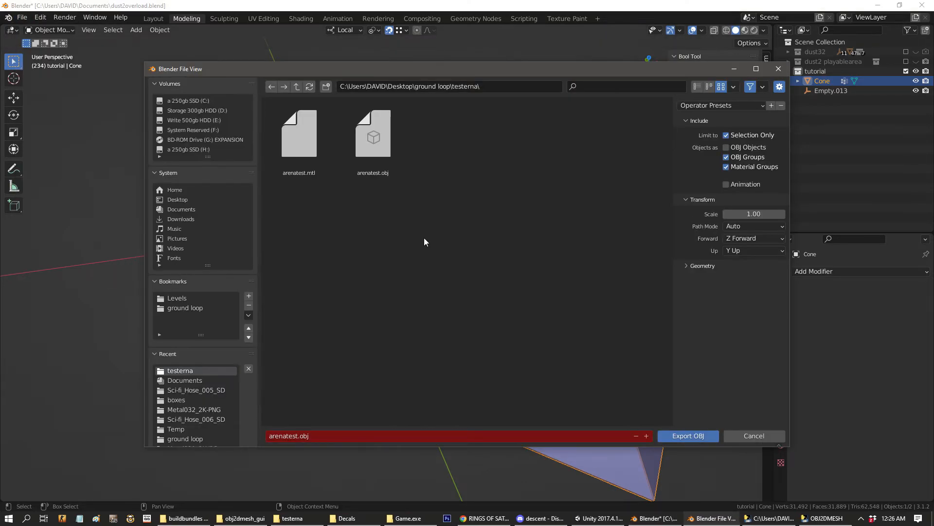
# - Apply an export preset with Selection Only, OBJ Groups and Material Groups, and export over arenatest.obj in the testerna folder
pyautogui.click(706, 104)
pyautogui.click(697, 128)
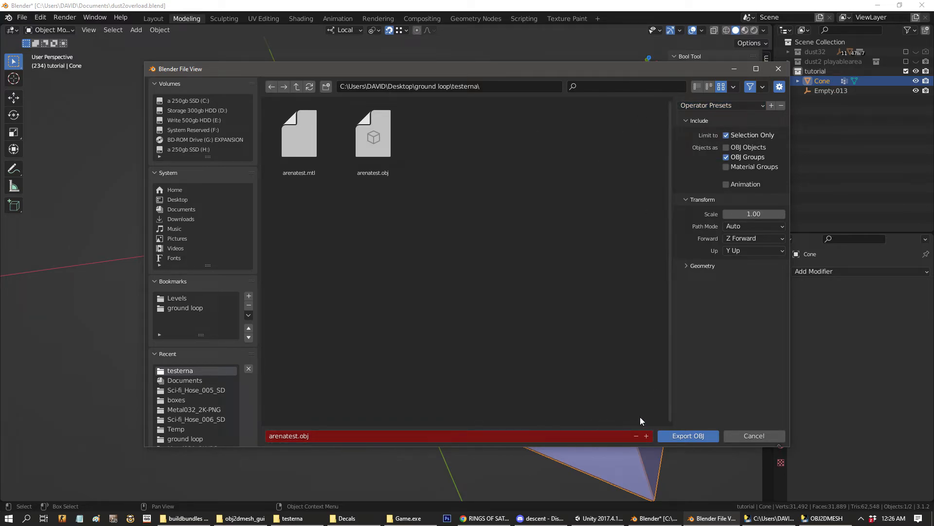
pyautogui.click(706, 105)
pyautogui.click(695, 127)
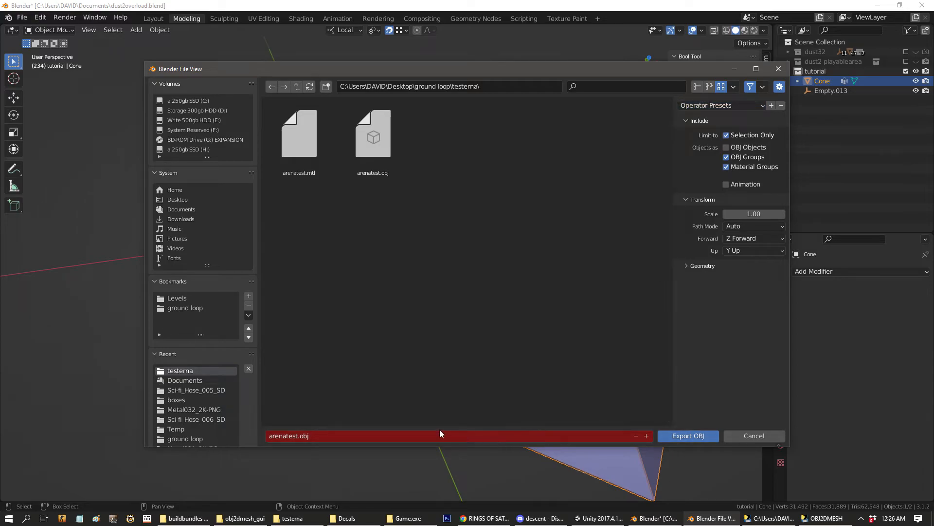
pyautogui.click(700, 437)
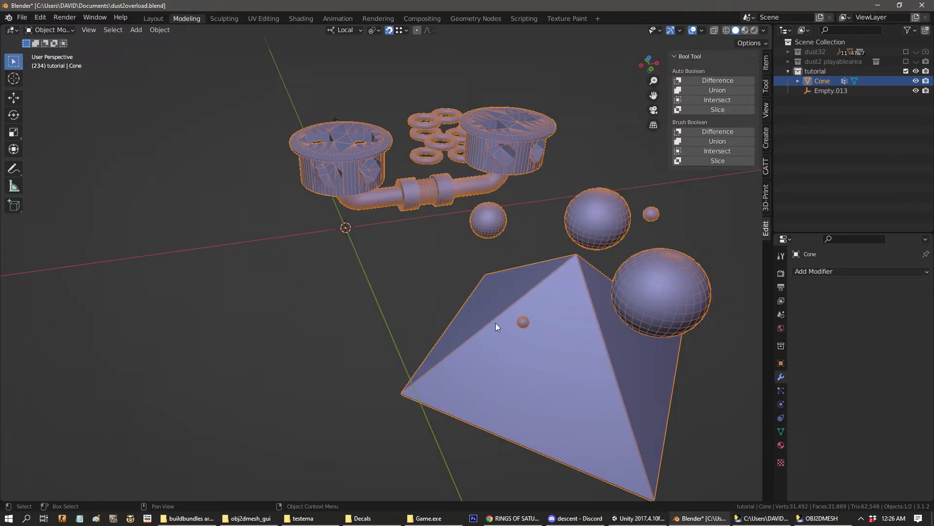
# - Convert arenatest.obj from the testerna folder to a DMESH file with OBJ2DMESH, leaving the scale factor blank
pyautogui.click(302, 517)
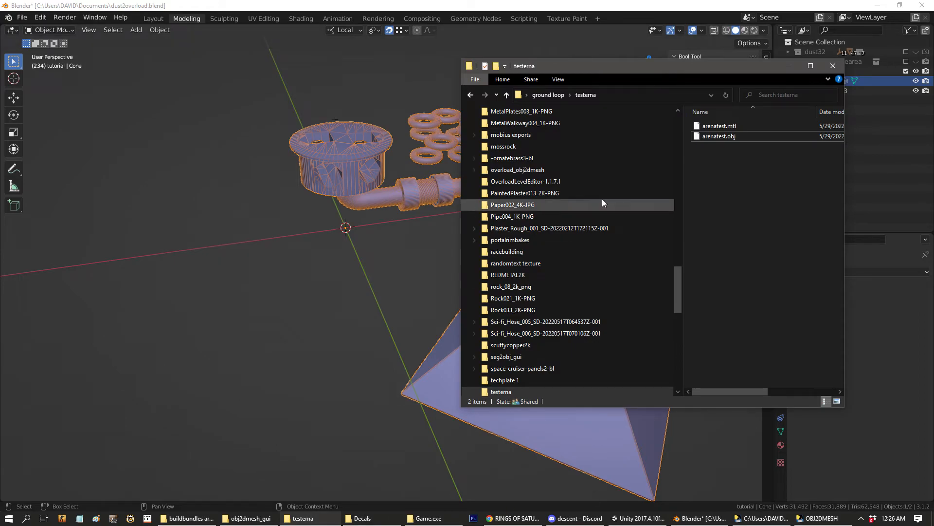
pyautogui.moveTo(732, 137); pyautogui.dragTo(159, 152)
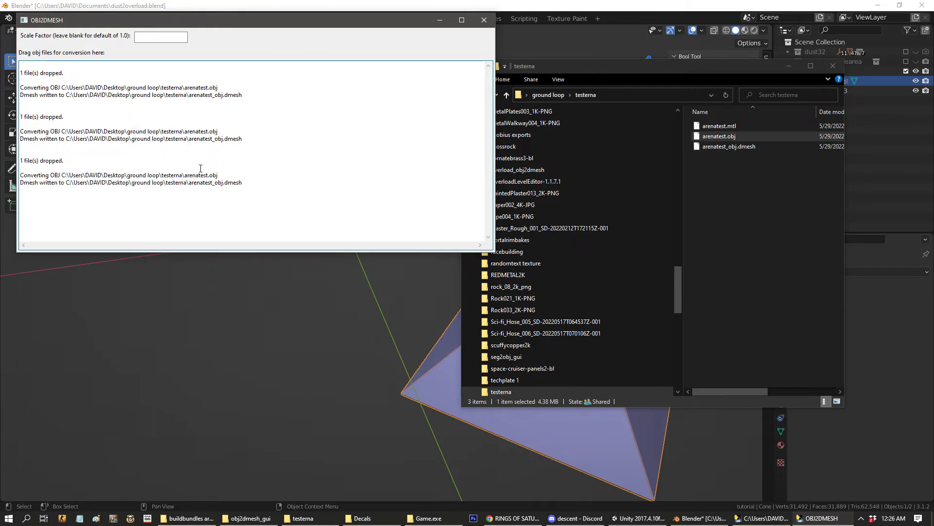
pyautogui.click(725, 146)
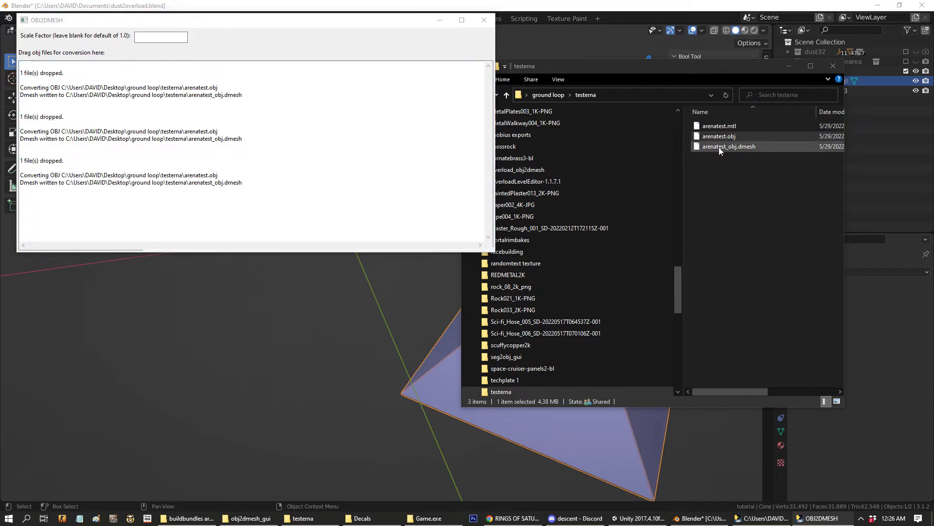
# - Review the latest material summary in the obj2dmesh_gui console, and minimize the console window
pyautogui.click(749, 520)
pyautogui.click(225, 235)
pyautogui.moveTo(415, 250); pyautogui.dragTo(127, 211)
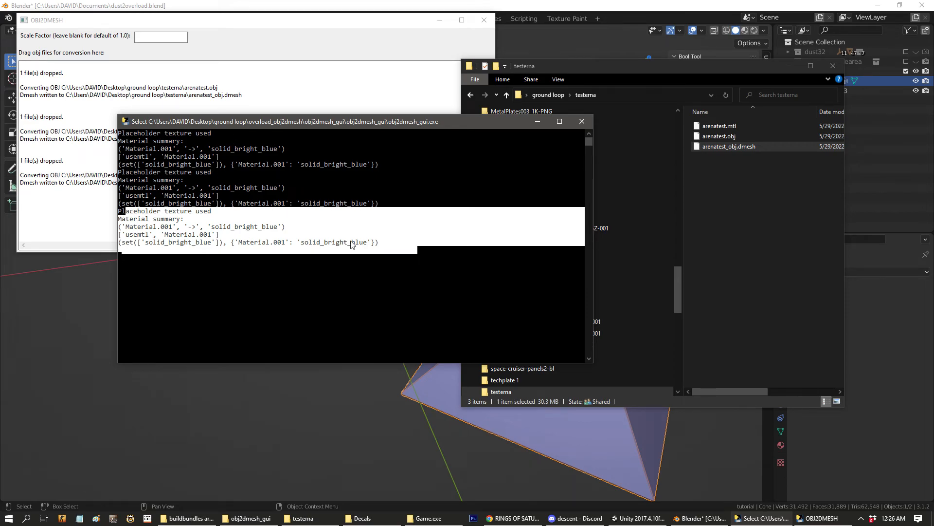
pyautogui.click(210, 220)
pyautogui.moveTo(412, 245); pyautogui.dragTo(314, 232)
pyautogui.click(217, 233)
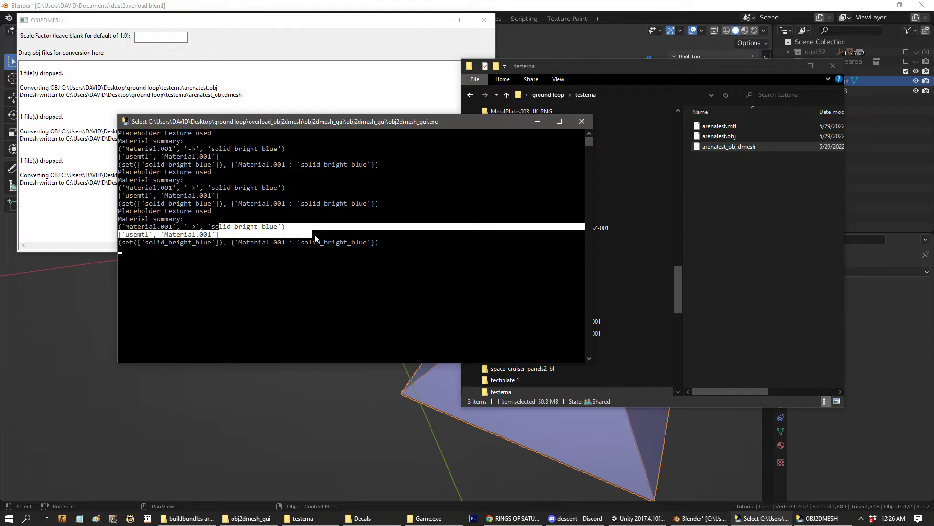
pyautogui.click(411, 253)
pyautogui.click(539, 122)
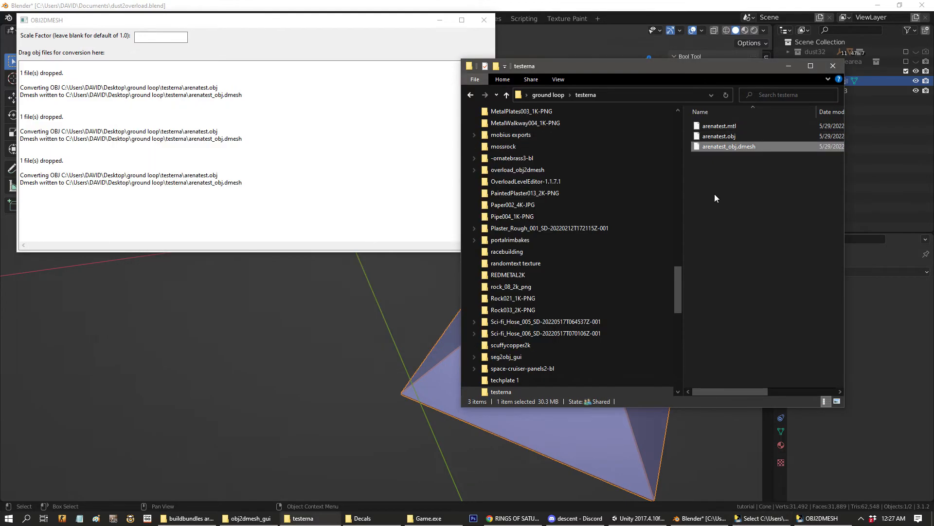
pyautogui.click(768, 218)
pyautogui.click(823, 518)
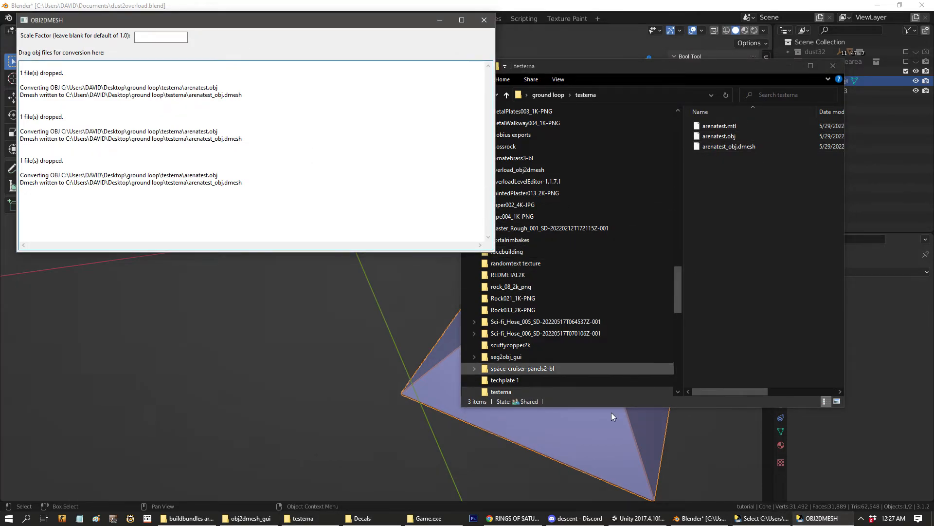
pyautogui.click(638, 518)
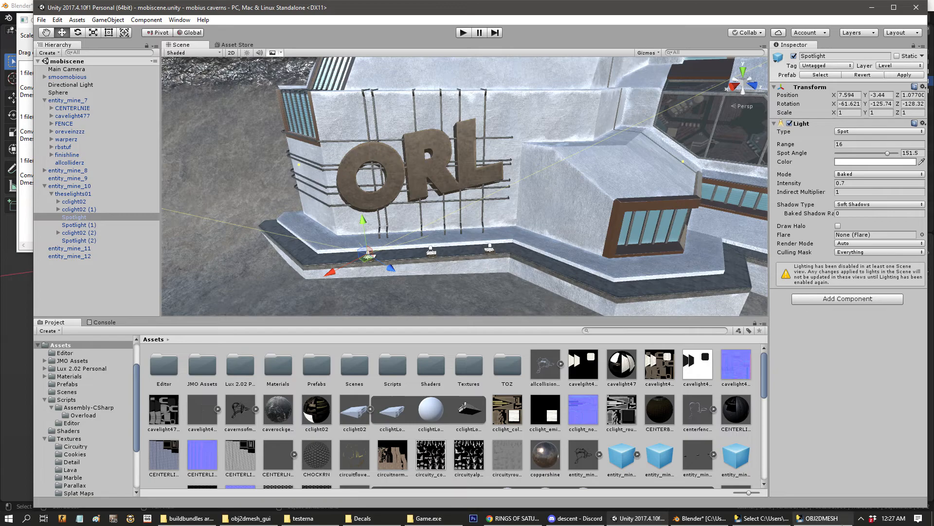
pyautogui.click(823, 518)
pyautogui.click(933, 519)
pyautogui.click(665, 477)
pyautogui.click(823, 518)
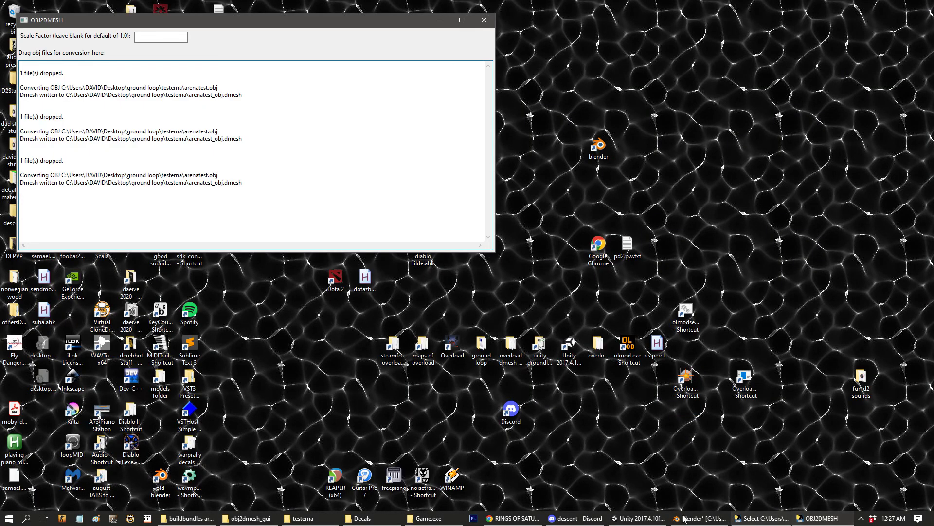
# - Move arenatest_obj.dmesh from the testerna folder into the OverloadLevelEditor Decals folder, replacing the existing file
pyautogui.click(300, 518)
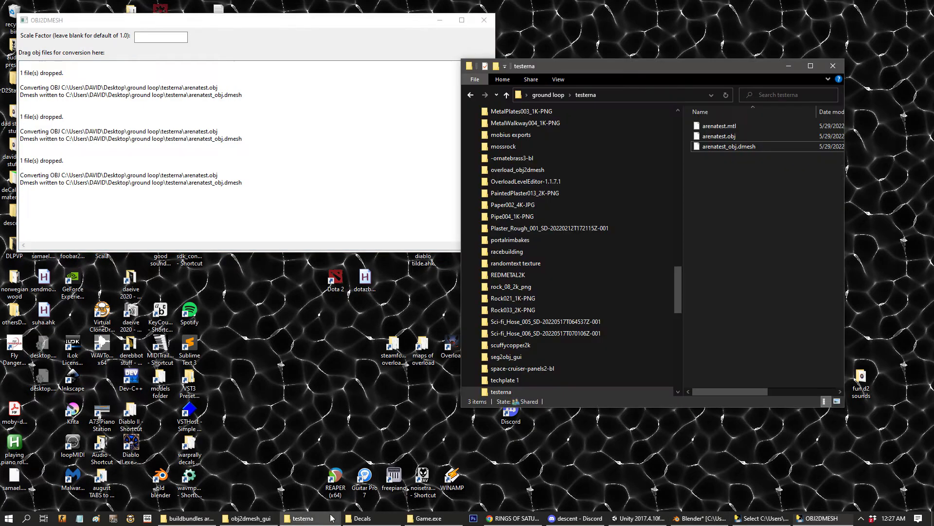
pyautogui.click(722, 147)
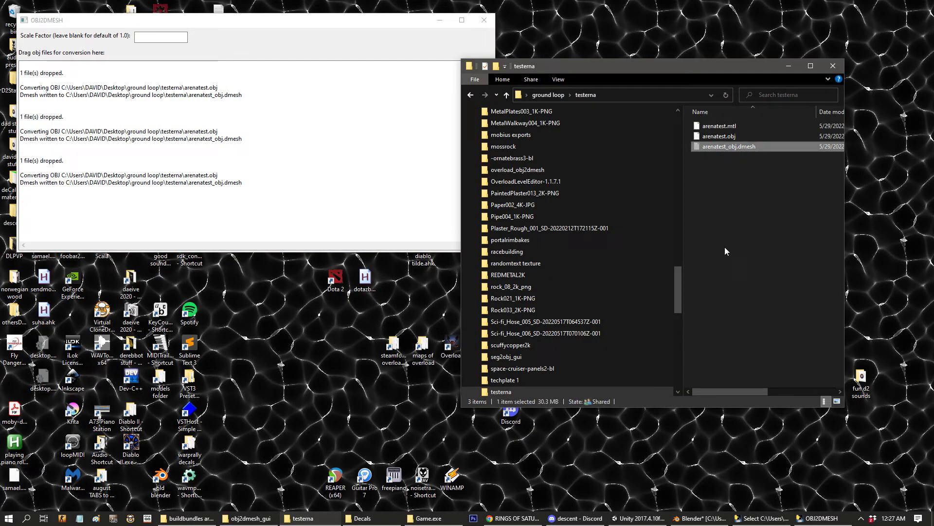
pyautogui.click(363, 518)
pyautogui.rightClick(787, 271)
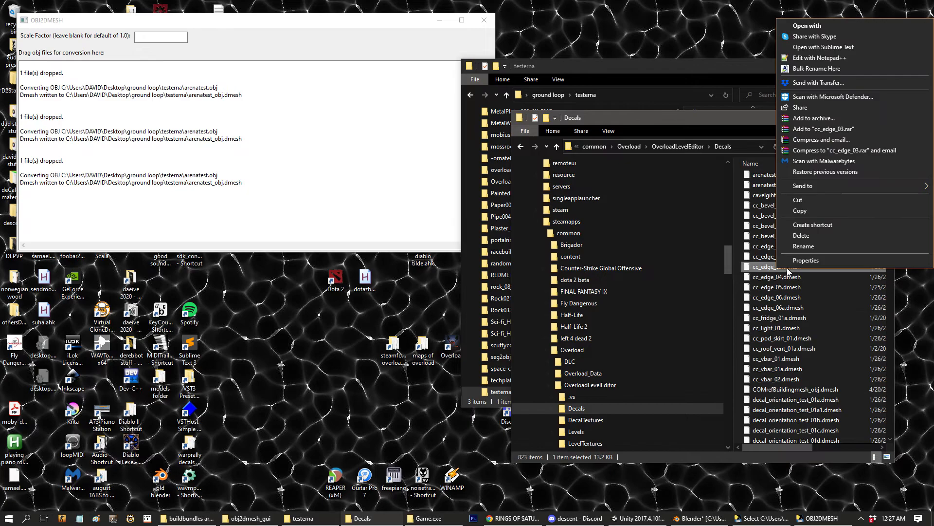
pyautogui.rightClick(837, 298)
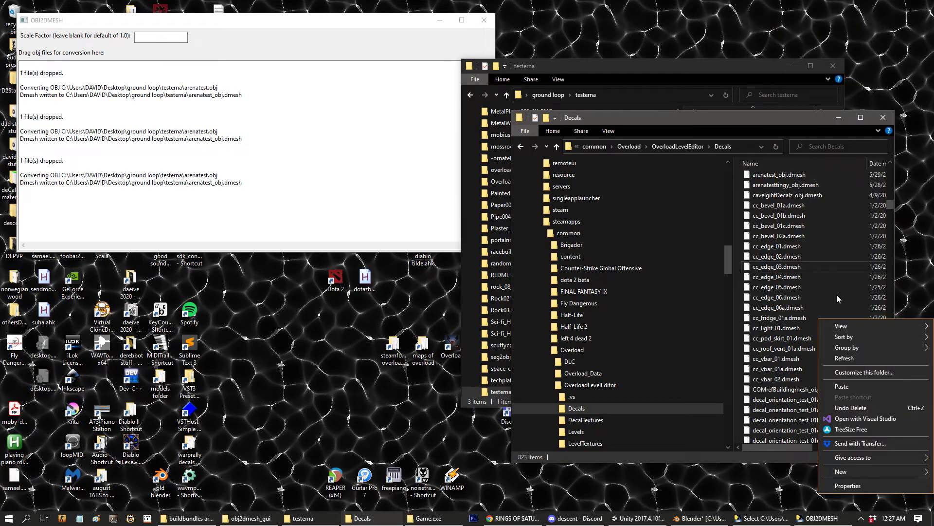
pyautogui.click(842, 386)
pyautogui.click(438, 192)
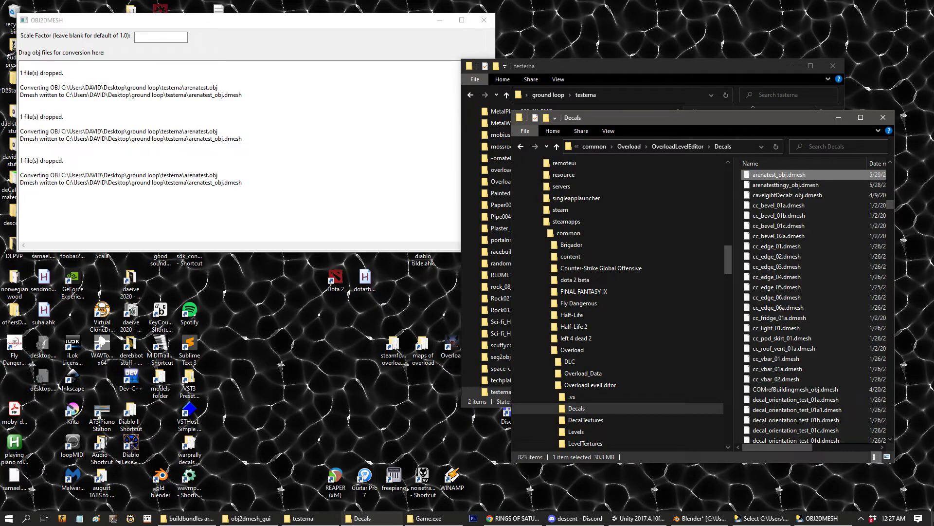
# - Launch the Overload DMesh Editor from its desktop shortcut and load the recent file arenatest_obj.dmesh
pyautogui.press('super+d')
pyautogui.click(747, 383)
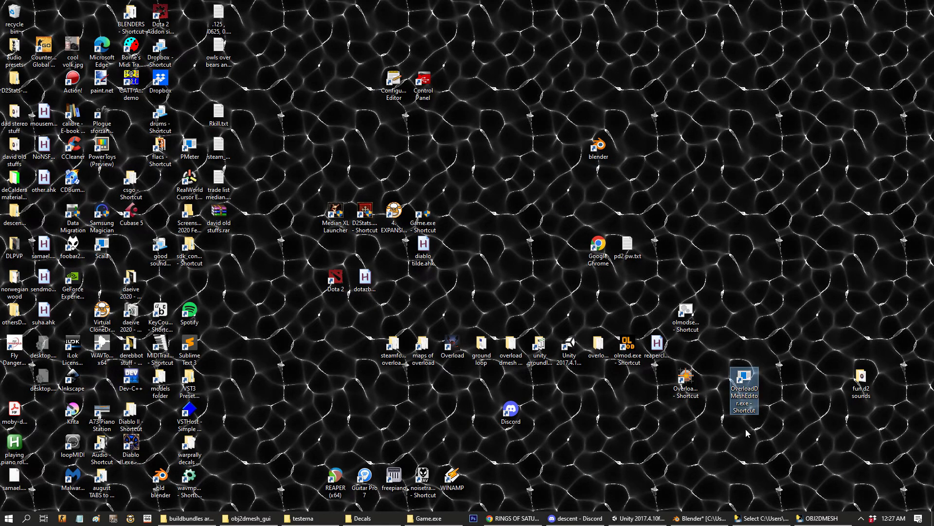
pyautogui.doubleClick(751, 396)
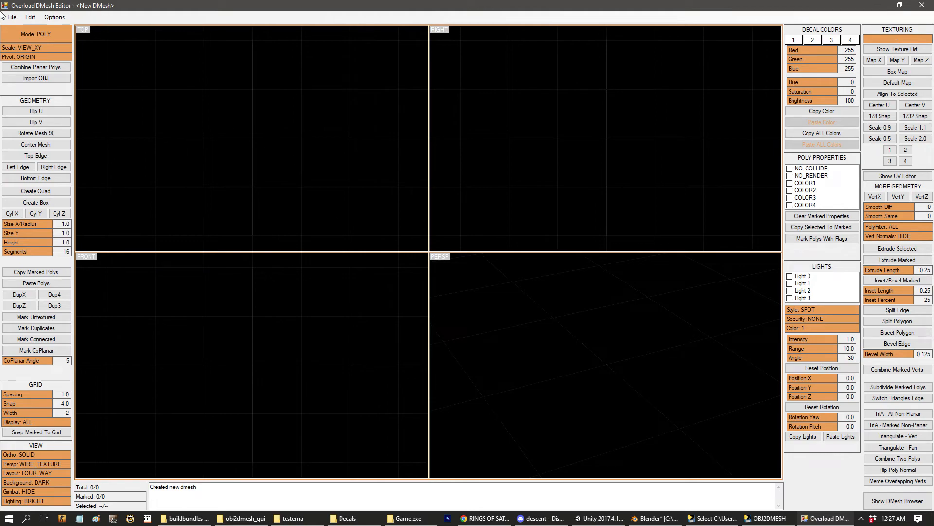
pyautogui.click(11, 16)
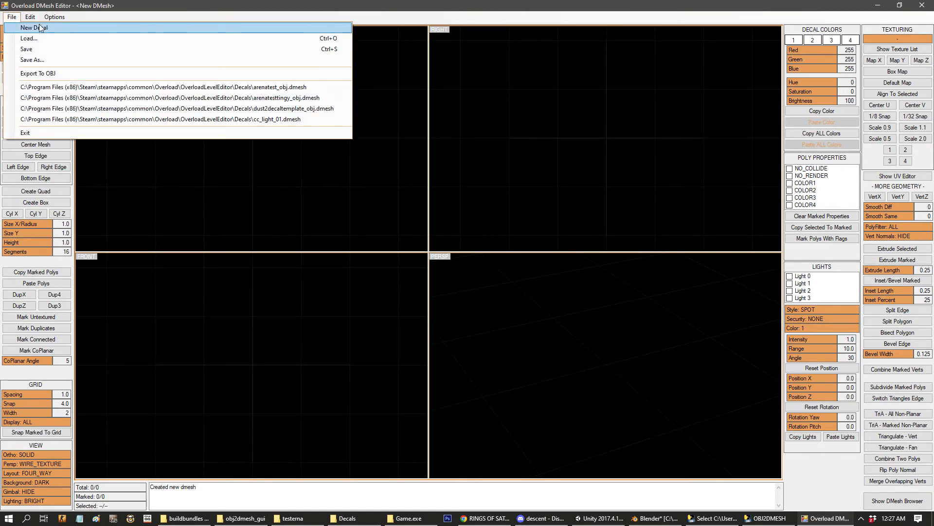
pyautogui.click(224, 88)
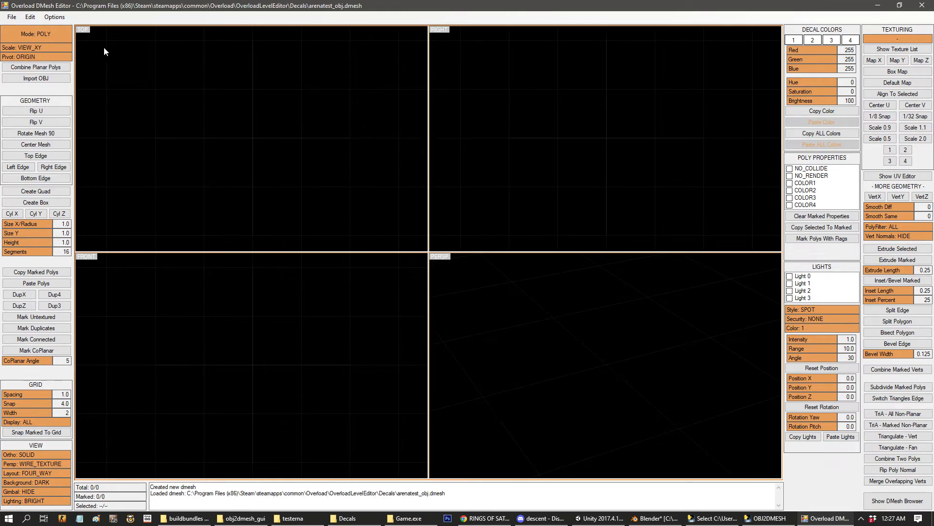
# - Load arenatest_obj.dmesh again by choosing it from the Decals folder
pyautogui.click(12, 17)
pyautogui.click(18, 17)
pyautogui.click(18, 17)
pyautogui.click(22, 35)
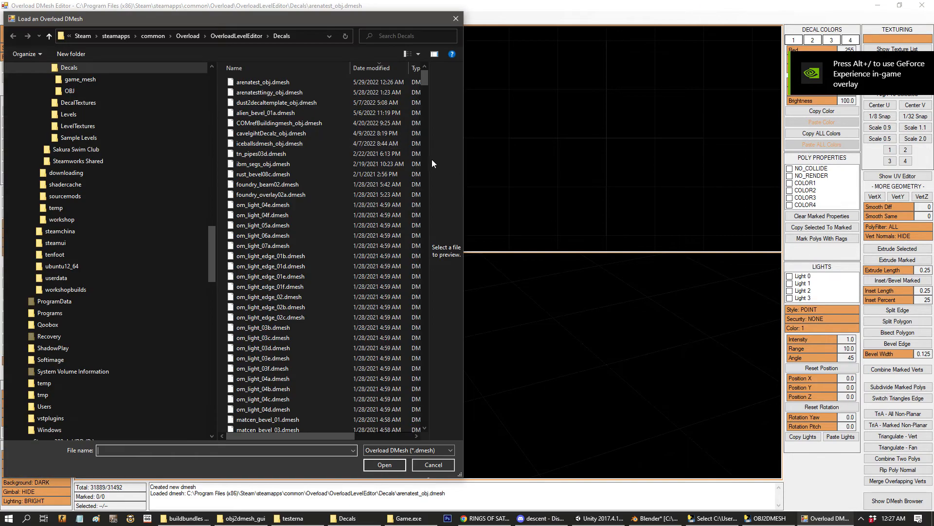
pyautogui.doubleClick(272, 82)
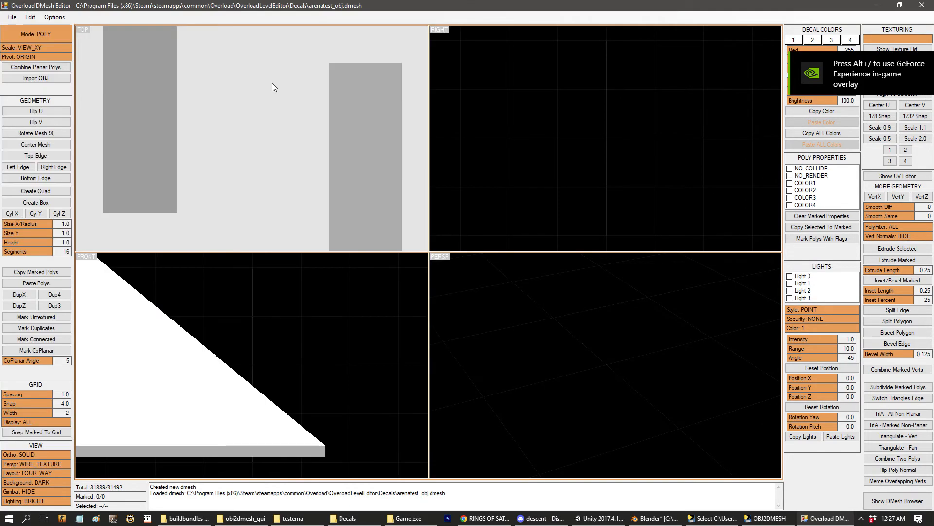
pyautogui.click(10, 19)
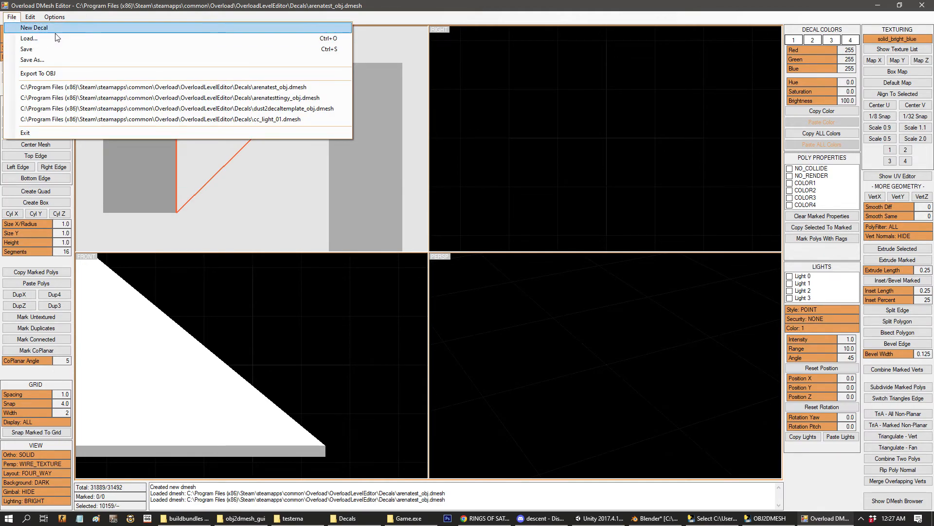
# - Reload arenatest_obj.dmesh from the Decals folder and inspect the arena mesh from several angles in the perspective view
pyautogui.click(67, 40)
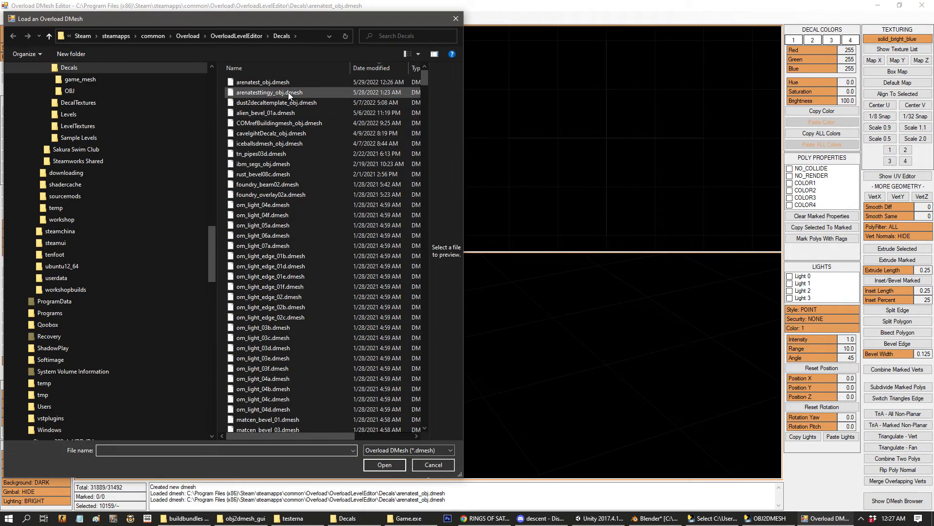
pyautogui.doubleClick(274, 81)
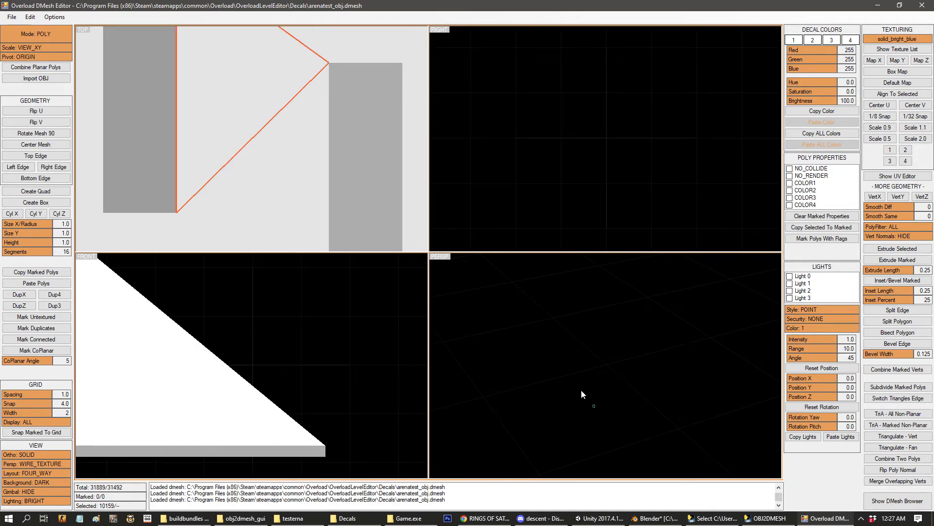
pyautogui.scroll(-15, 587, 403)
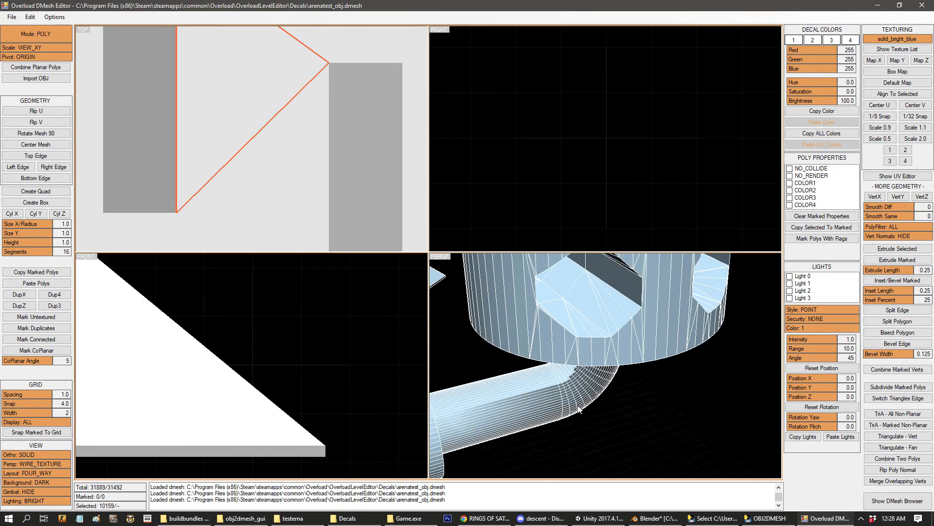
pyautogui.moveTo(575, 395); pyautogui.dragTo(563, 362, button='middle')
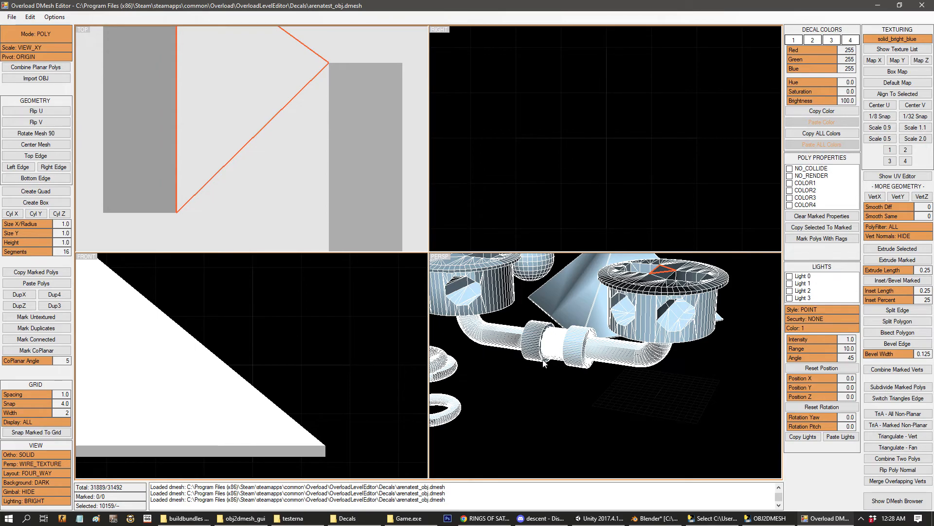
pyautogui.moveTo(527, 356); pyautogui.dragTo(593, 347, button='middle')
pyautogui.moveTo(617, 317)
pyautogui.mouseDown(button='middle')
pyautogui.moveTo(610, 331)
pyautogui.moveTo(632, 314)
pyautogui.moveTo(623, 336)
pyautogui.moveTo(562, 348)
pyautogui.moveTo(605, 308)
pyautogui.moveTo(529, 311)
pyautogui.moveTo(608, 344)
pyautogui.moveTo(624, 367)
pyautogui.moveTo(578, 315)
pyautogui.moveTo(647, 326)
pyautogui.moveTo(617, 328)
pyautogui.mouseUp(button='middle')
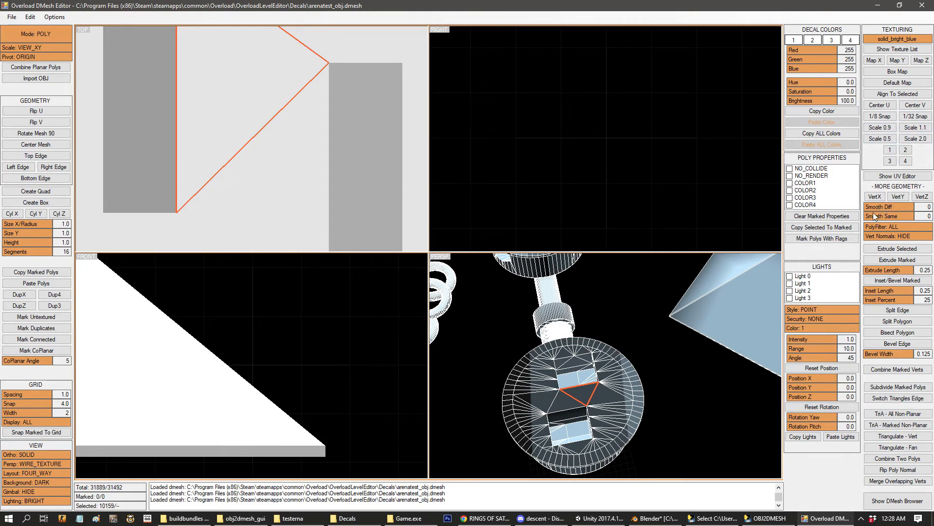
pyautogui.moveTo(612, 415); pyautogui.dragTo(638, 408, button='middle')
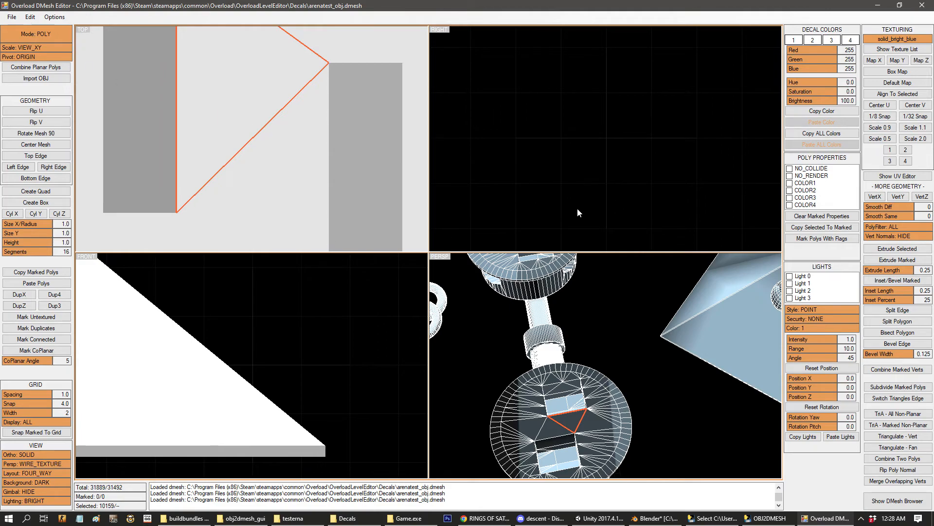
pyautogui.moveTo(580, 373); pyautogui.dragTo(581, 363, button='middle')
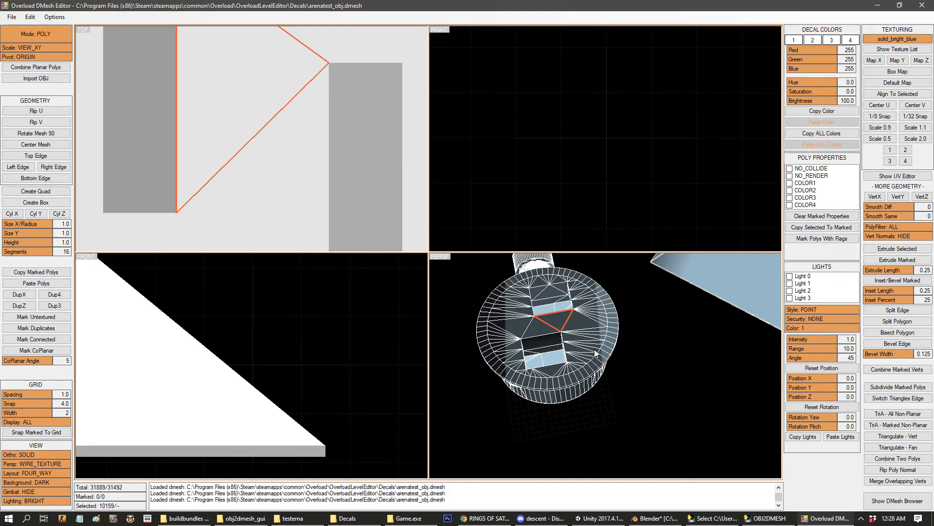
pyautogui.moveTo(721, 376); pyautogui.dragTo(685, 381, button='middle')
pyautogui.moveTo(611, 331); pyautogui.dragTo(654, 363, button='middle')
# - Save the arenatest_obj.dmesh decal to its existing file, review the output log, and save it a second time
pyautogui.click(12, 16)
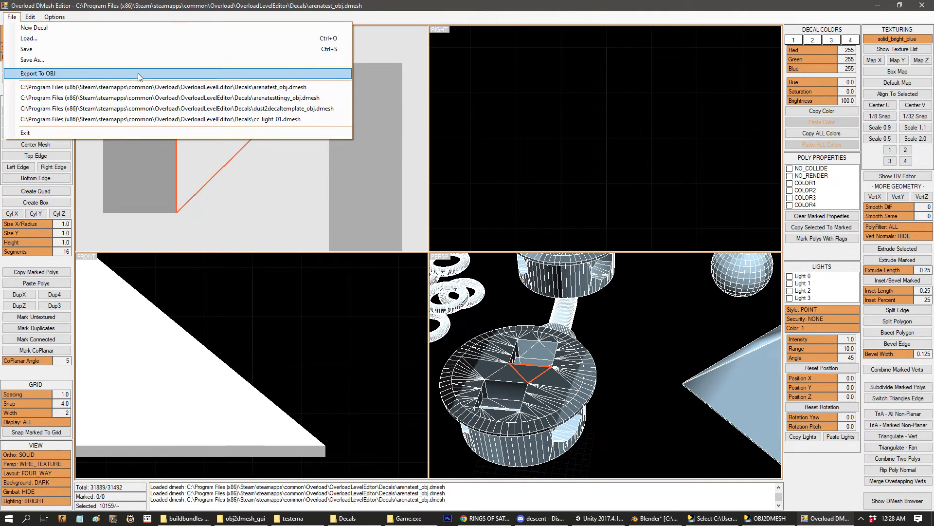
pyautogui.click(53, 49)
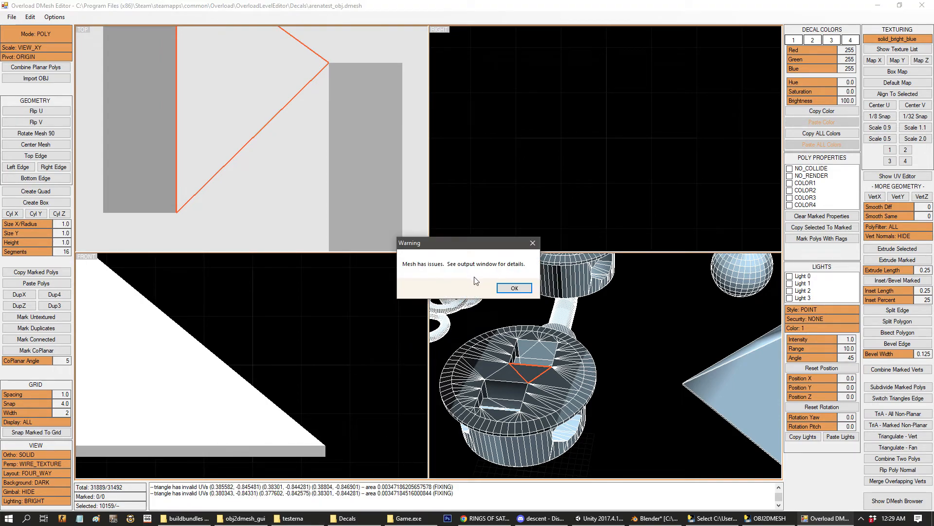
pyautogui.click(513, 291)
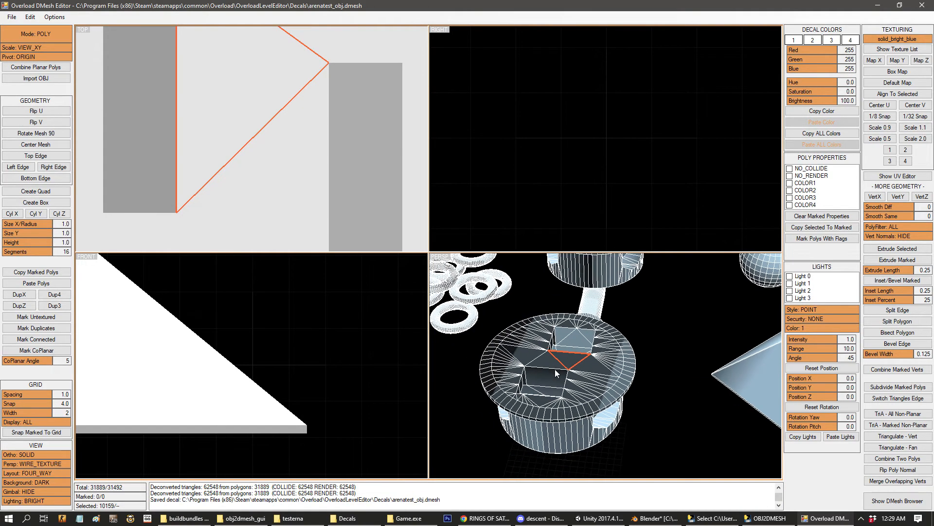
pyautogui.scroll(1, 370, 495)
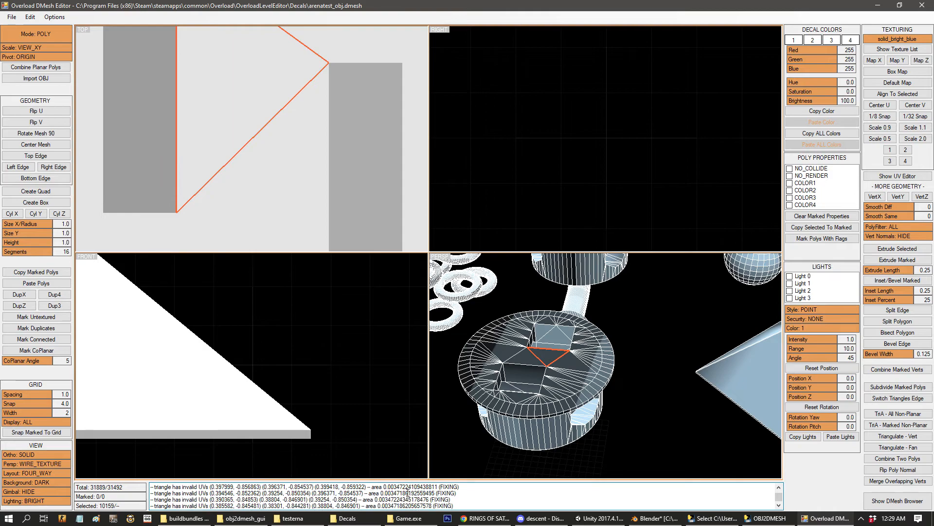
pyautogui.hotkey('ctrl', 's')
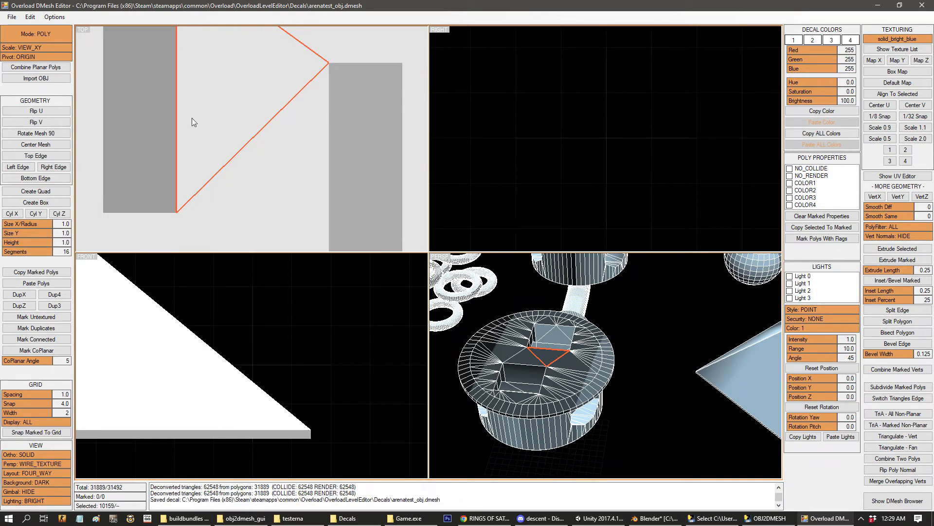
pyautogui.click(13, 18)
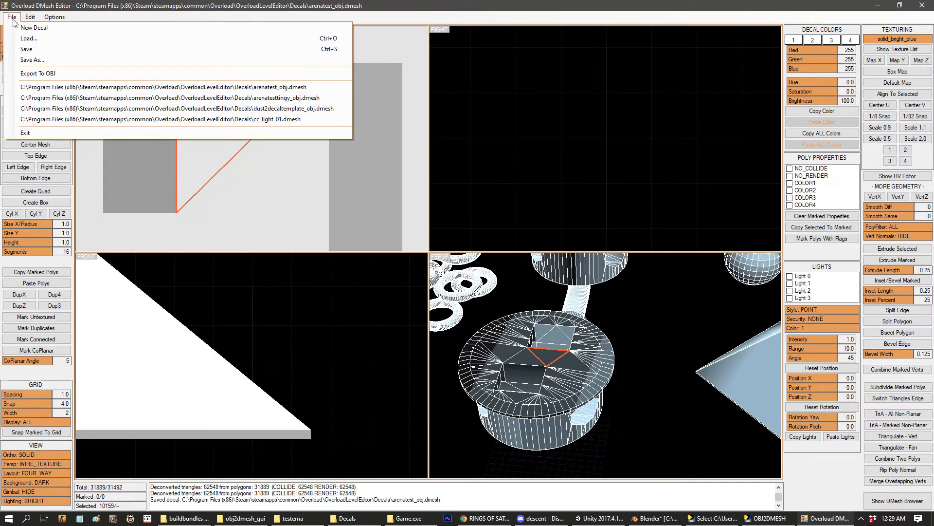
pyautogui.click(33, 48)
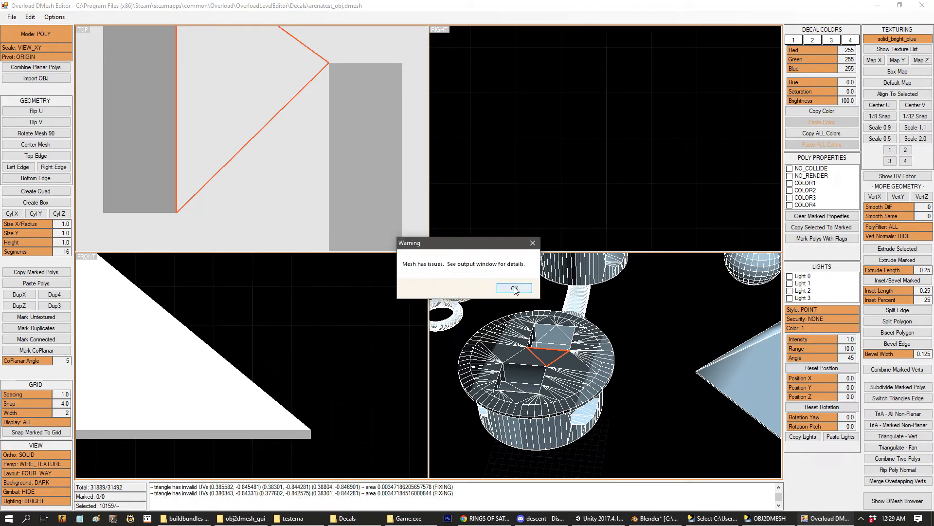
pyautogui.click(515, 289)
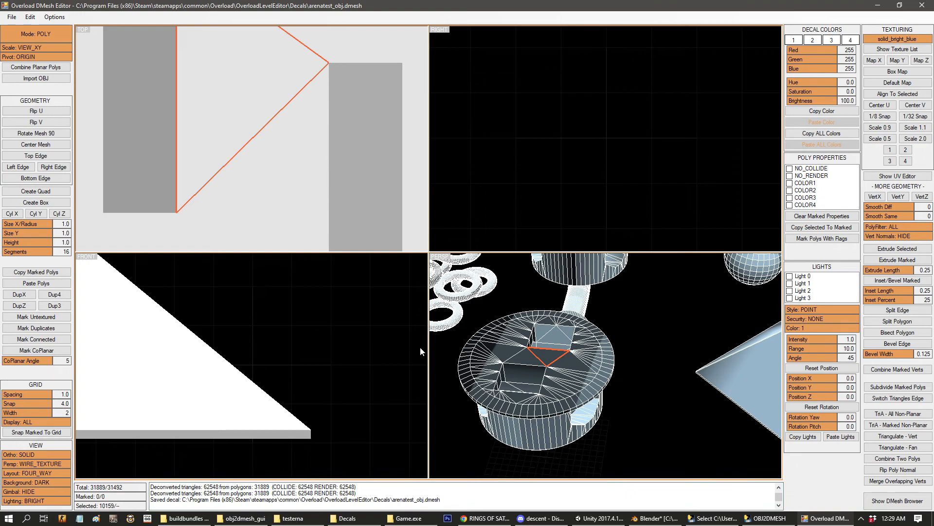
# - Close the DMesh Editor and launch the Overload Level Editor from its desktop shortcut
pyautogui.click(365, 82)
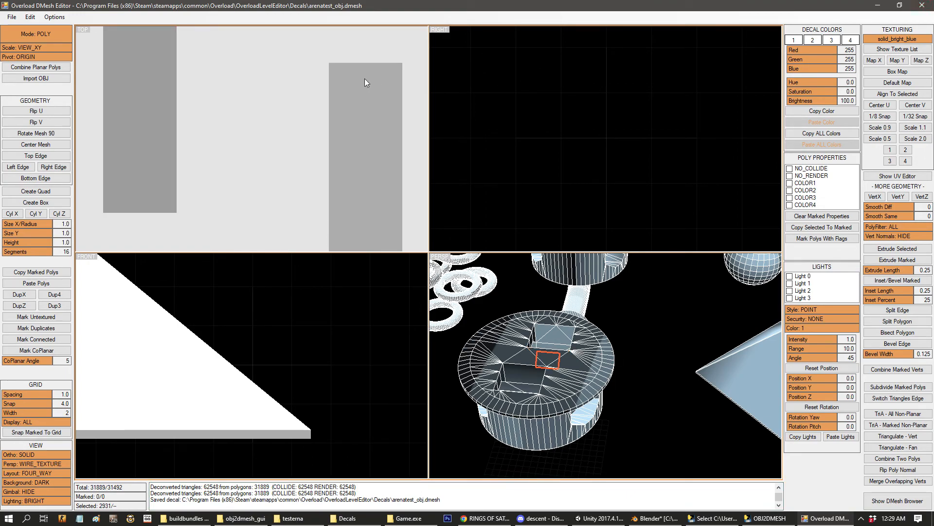
pyautogui.click(930, 4)
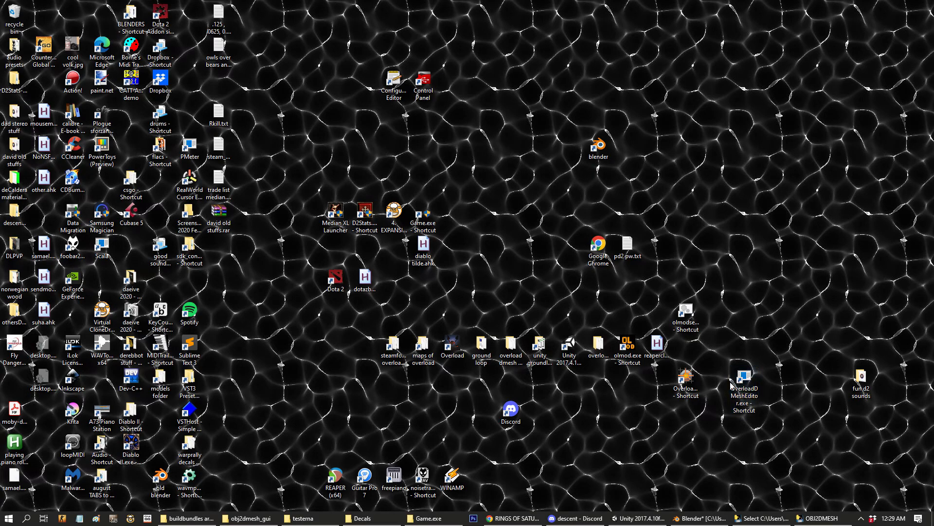
pyautogui.doubleClick(697, 391)
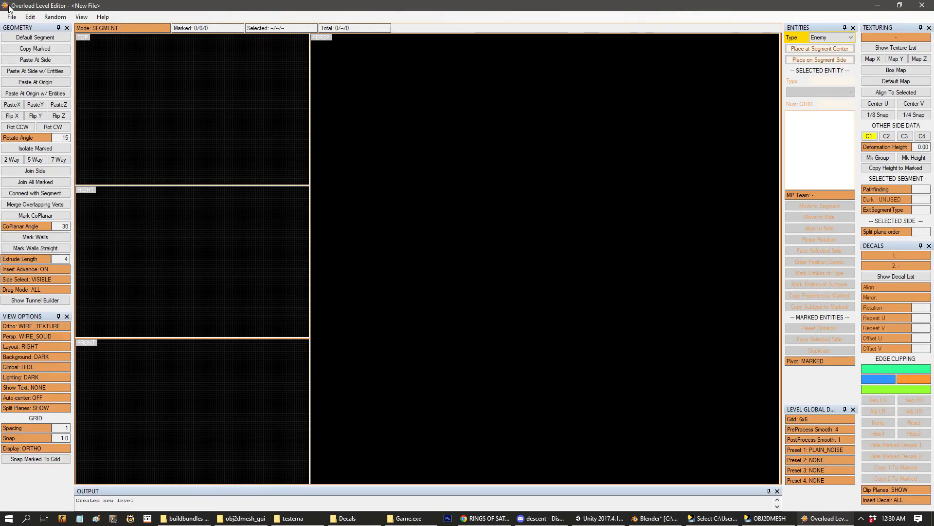
pyautogui.hotkey('alt', '/')
pyautogui.hotkey('alt', '/')
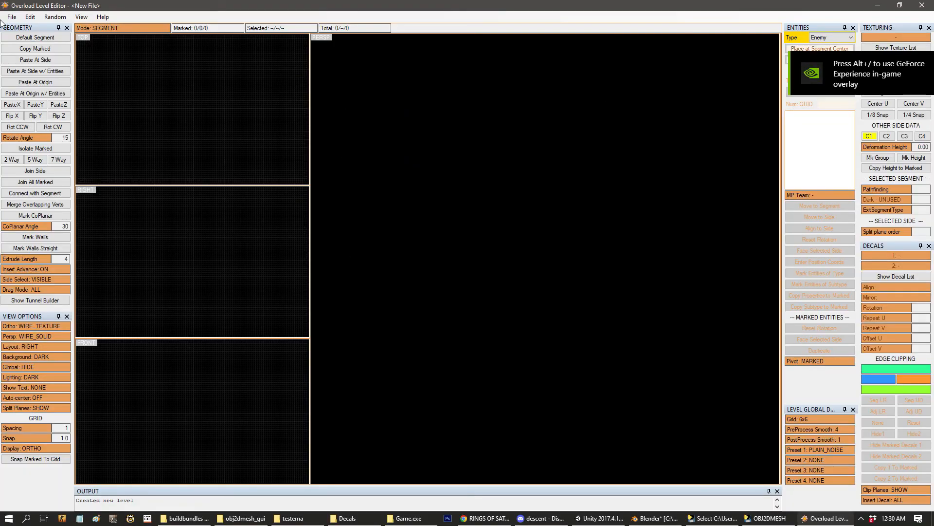
pyautogui.click(11, 17)
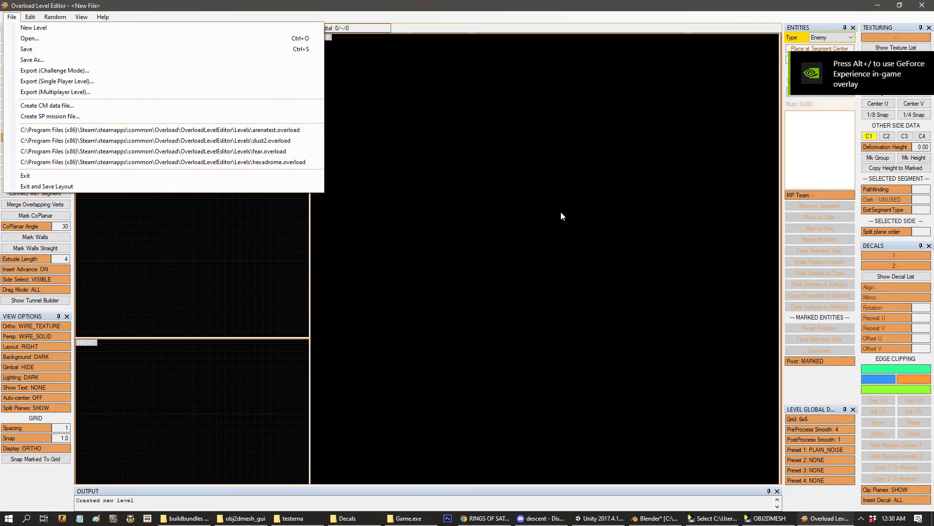
pyautogui.click(559, 214)
# - Create a default segment in the new level and mark its floor side in side mode
pyautogui.click(35, 38)
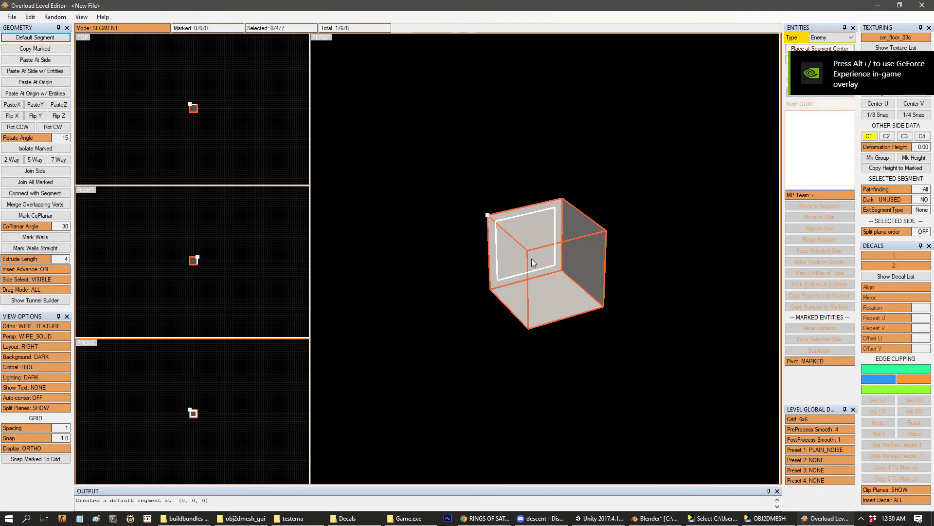
pyautogui.click(535, 301)
pyautogui.press('Tab')
pyautogui.press('space')
# - Find arenatest_obj in the geometry decal list by filtering for "arena" and apply it as decal 1 on the marked floor side
pyautogui.click(896, 276)
pyautogui.click(73, 222)
pyautogui.write('aren')
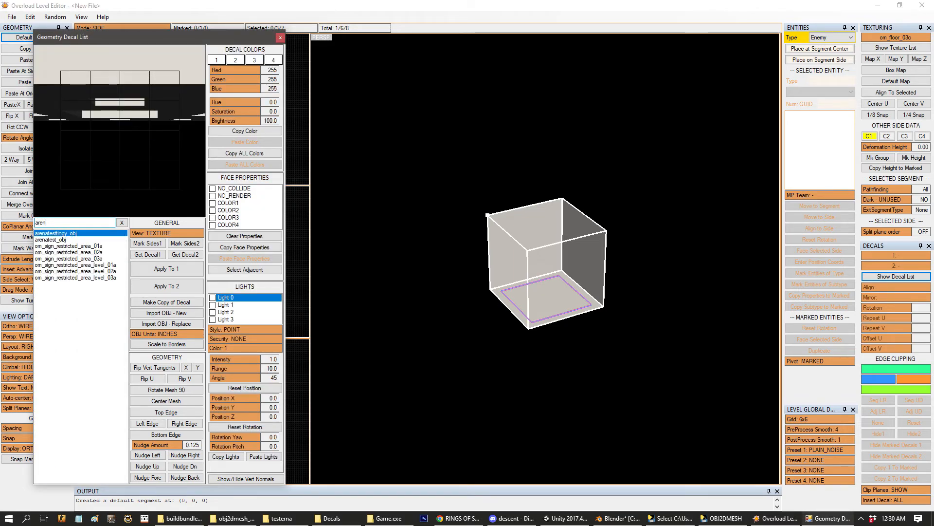
pyautogui.write('a')
pyautogui.click(56, 239)
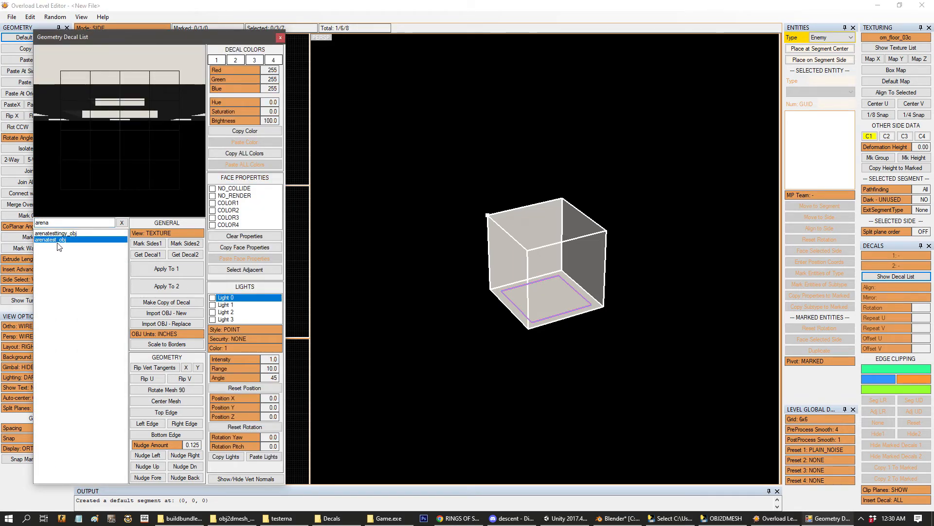
pyautogui.click(167, 269)
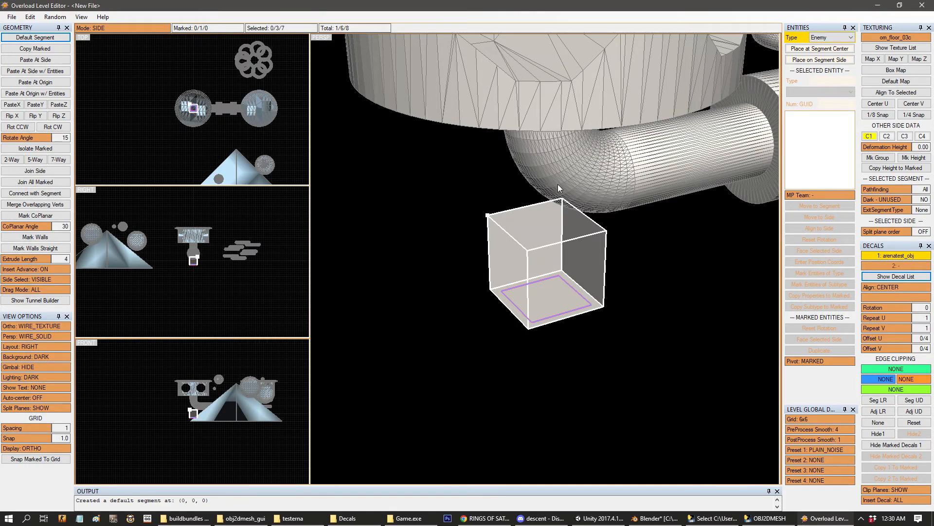
# - Switch to Blender, deselect the arena model, and view its layout from another side for comparison with the decal
pyautogui.click(662, 520)
pyautogui.moveTo(363, 281); pyautogui.dragTo(340, 266, button='middle')
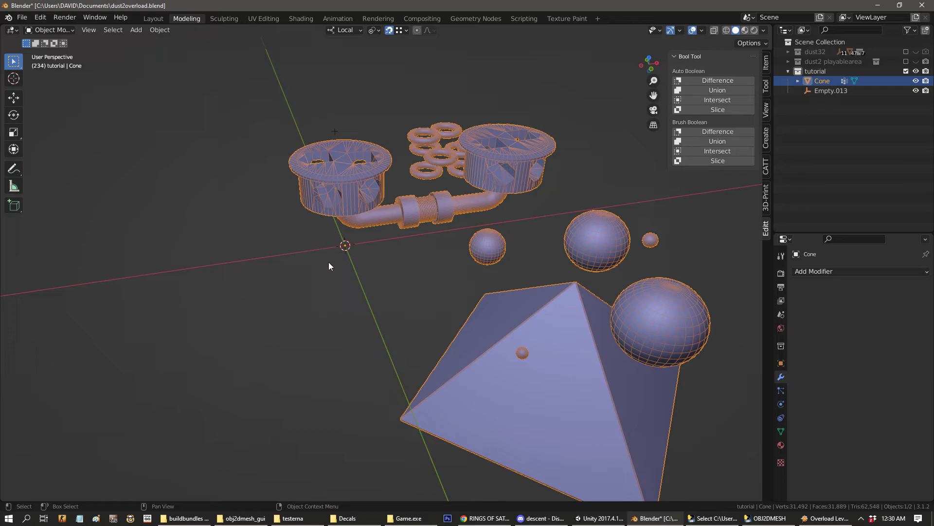
pyautogui.click(313, 322)
pyautogui.moveTo(502, 235); pyautogui.dragTo(542, 235, button='middle')
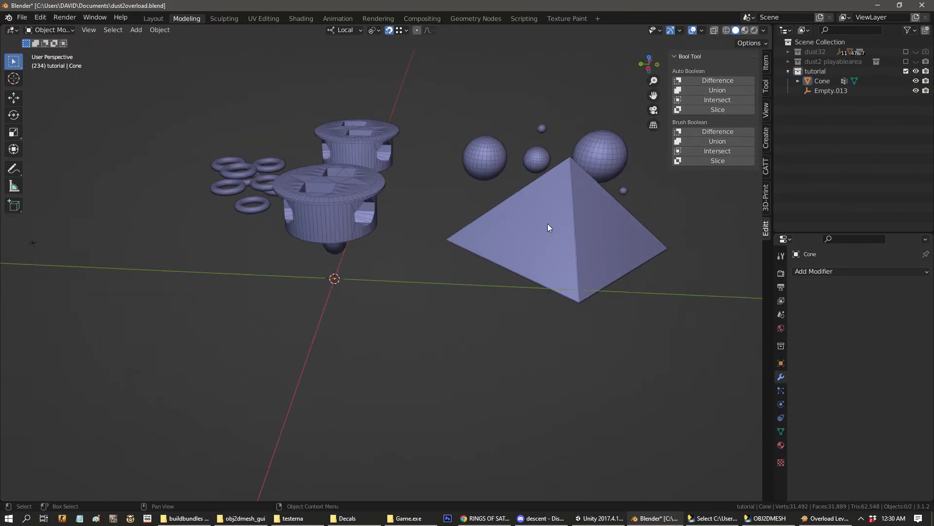
pyautogui.keyDown('shift'); pyautogui.moveTo(569, 88); pyautogui.dragTo(572, 62, button='middle'); pyautogui.keyUp('shift')
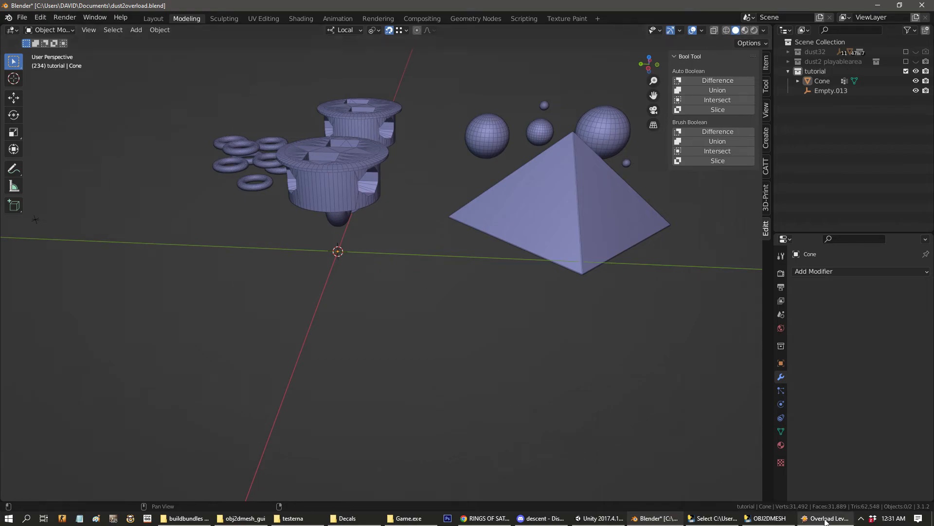
# - Switch to the Unity mobiscene project and examine the ORL building and the track beside it
pyautogui.click(599, 518)
pyautogui.scroll(-8, 531, 203)
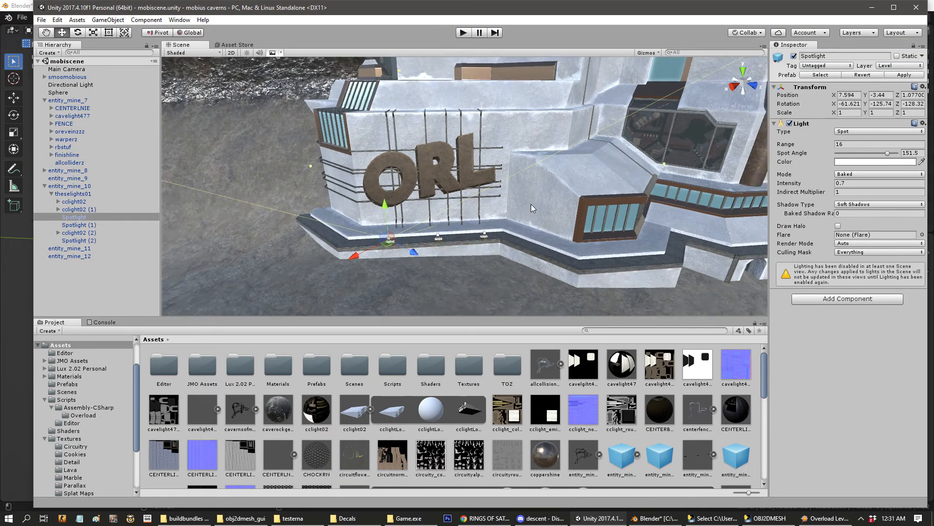
pyautogui.moveTo(584, 229); pyautogui.dragTo(516, 221, button='middle')
pyautogui.keyDown('alt'); pyautogui.moveTo(516, 222); pyautogui.dragTo(475, 243); pyautogui.keyUp('alt')
pyautogui.moveTo(460, 175); pyautogui.dragTo(588, 177, button='middle')
pyautogui.scroll(-1, 229, 133)
pyautogui.moveTo(305, 145); pyautogui.dragTo(426, 138, button='middle')
pyautogui.moveTo(474, 172)
pyautogui.mouseDown(button='right')
pyautogui.moveTo(649, 196)
pyautogui.moveTo(605, 205)
pyautogui.moveTo(559, 244)
pyautogui.moveTo(545, 214)
pyautogui.moveTo(481, 186)
pyautogui.moveTo(592, 201)
pyautogui.moveTo(428, 214)
pyautogui.moveTo(312, 137)
pyautogui.moveTo(393, 234)
pyautogui.moveTo(369, 177)
pyautogui.moveTo(462, 202)
pyautogui.moveTo(379, 206)
pyautogui.moveTo(458, 171)
pyautogui.mouseUp(button='right')
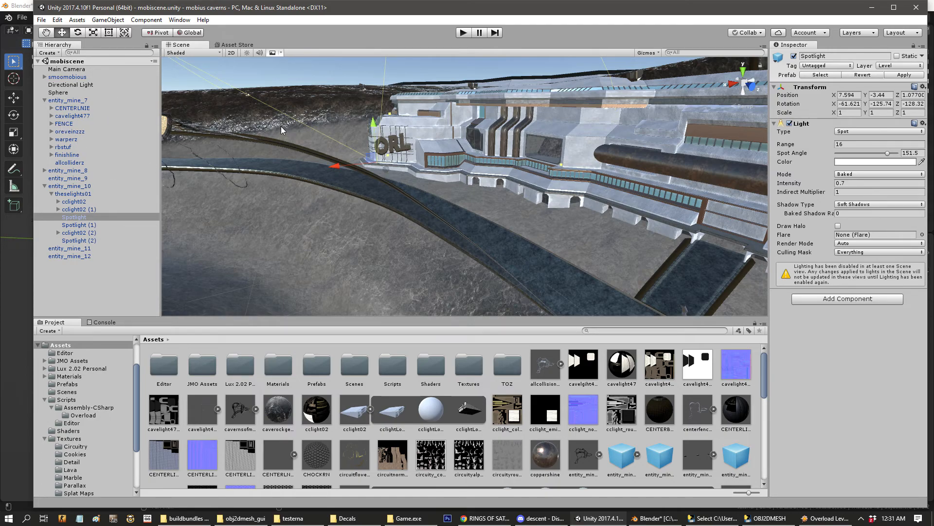
pyautogui.press('f')
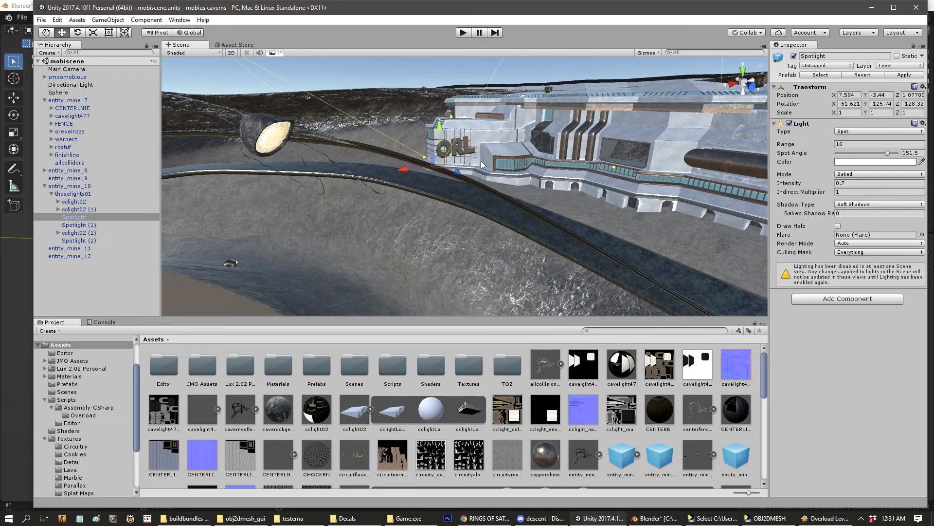
# - Examine the overall cavern tunnel layout and the area around the ORL building in the Unity scene, and return to the desktop
pyautogui.moveTo(372, 162); pyautogui.dragTo(572, 171, button='right')
pyautogui.moveTo(738, 288); pyautogui.dragTo(478, 220, button='right')
pyautogui.moveTo(457, 287); pyautogui.dragTo(564, 219, button='middle')
pyautogui.scroll(-3, 567, 222)
pyautogui.scroll(-3, 567, 221)
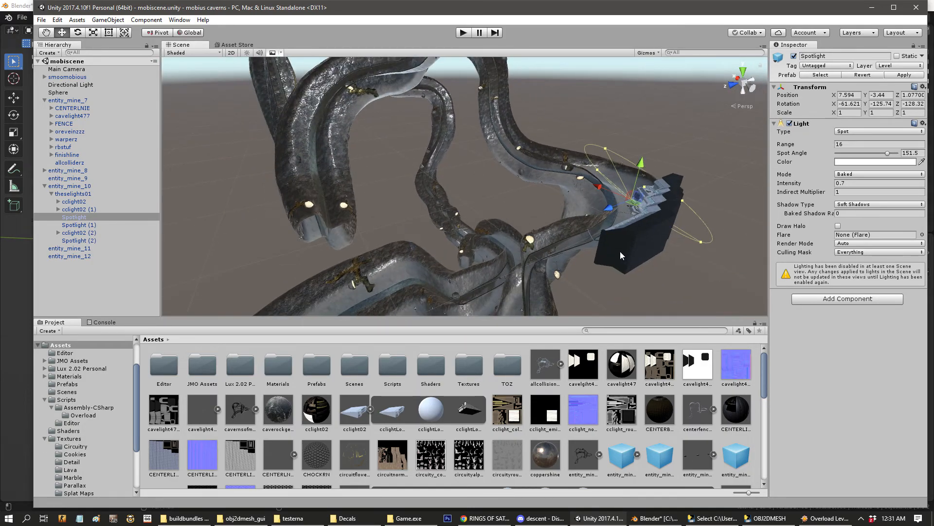
pyautogui.scroll(3, 591, 159)
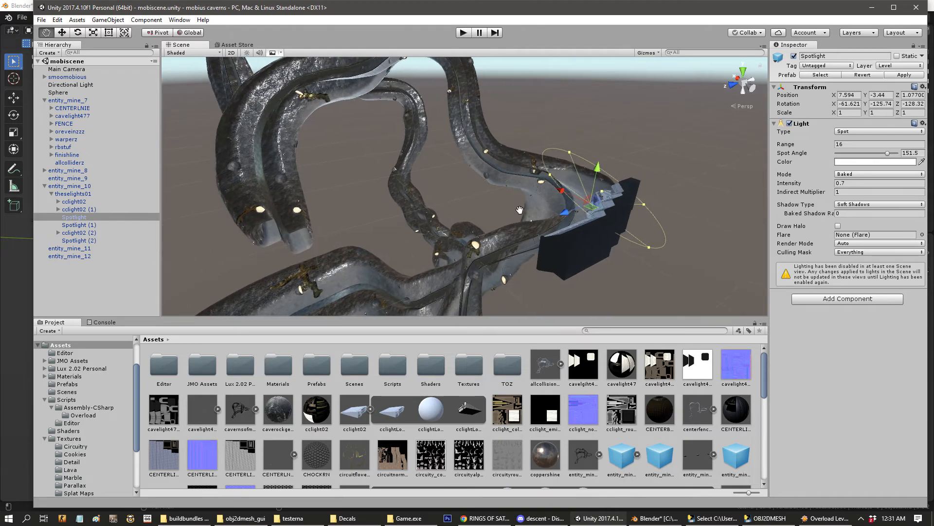
pyautogui.moveTo(536, 180); pyautogui.dragTo(392, 107, button='middle')
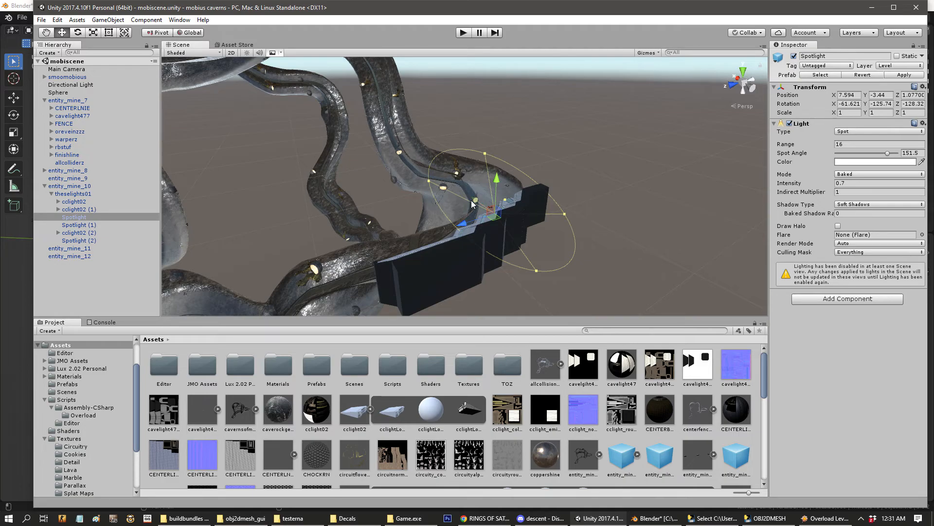
pyautogui.scroll(2, 381, 208)
pyautogui.scroll(1, 385, 193)
pyautogui.keyDown('alt'); pyautogui.moveTo(385, 193); pyautogui.dragTo(503, 260); pyautogui.keyUp('alt')
pyautogui.scroll(2, 395, 212)
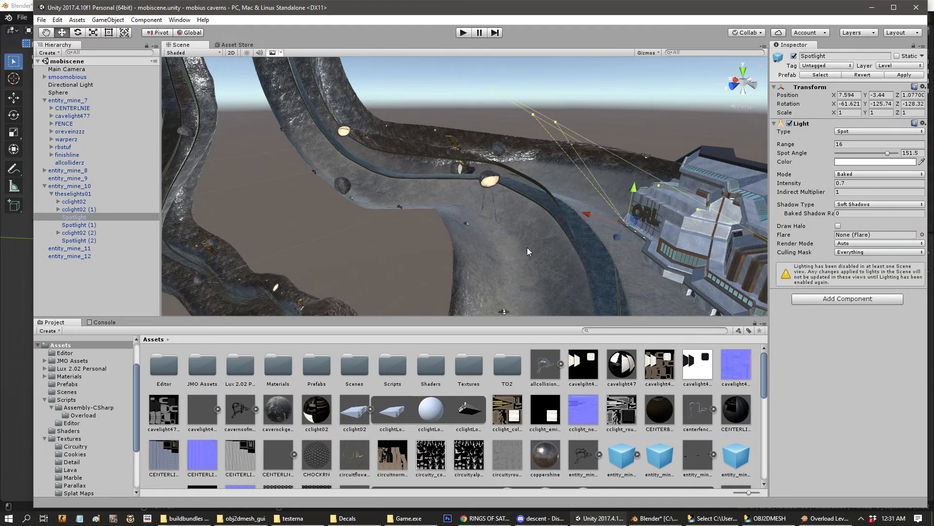
pyautogui.click(932, 518)
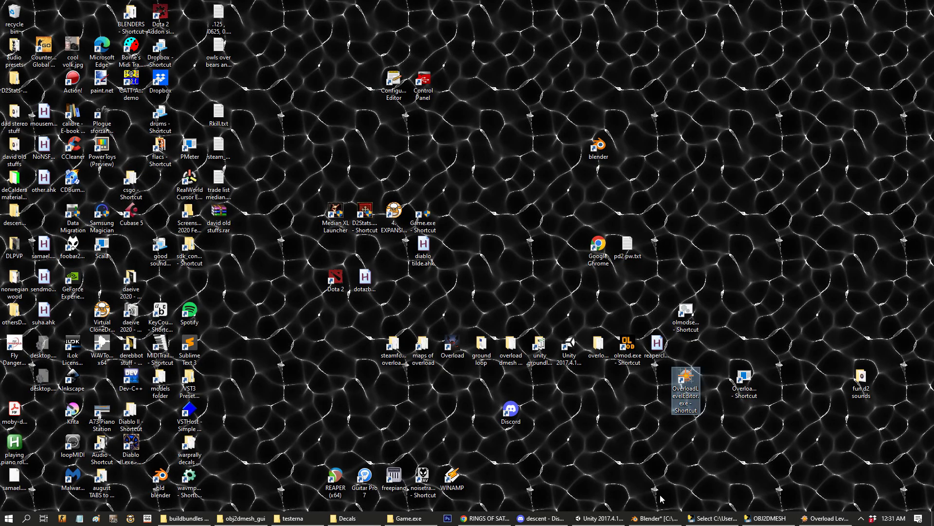
# - Switch to the Overload Level Editor and examine how the arenatest_obj decal sits around the default segment
pyautogui.click(826, 518)
pyautogui.scroll(-4, 566, 337)
pyautogui.moveTo(566, 338); pyautogui.dragTo(506, 305, button='middle')
pyautogui.scroll(5, 484, 310)
pyautogui.scroll(-3, 507, 305)
pyautogui.scroll(2, 560, 304)
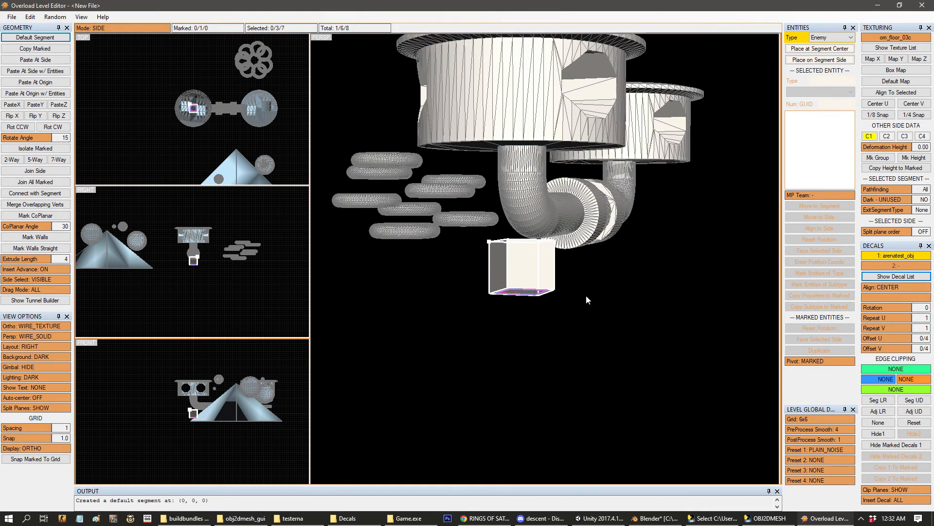
pyautogui.scroll(2, 588, 293)
pyautogui.scroll(2, 468, 297)
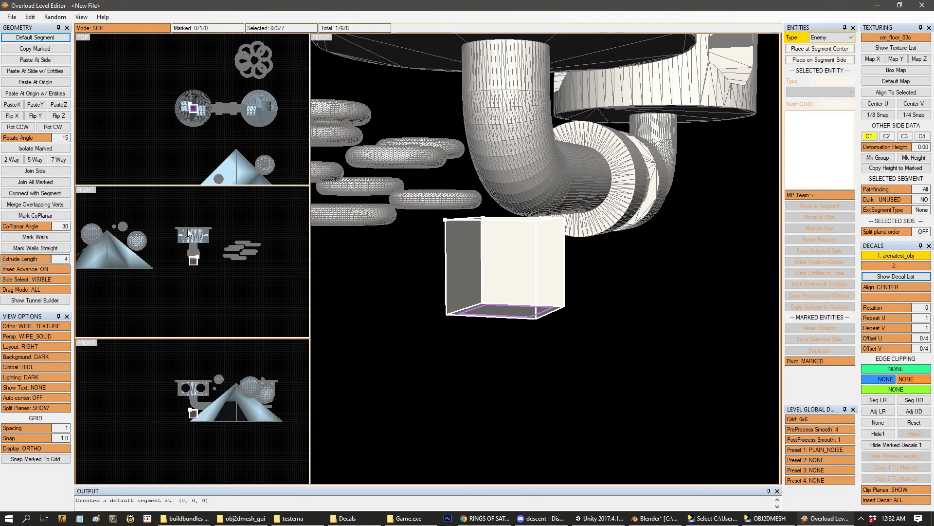
# - Try raising the marked floor side in the Right view, and return it to its original height
pyautogui.scroll(5, 204, 267)
pyautogui.moveTo(216, 281); pyautogui.dragTo(194, 300, button='middle')
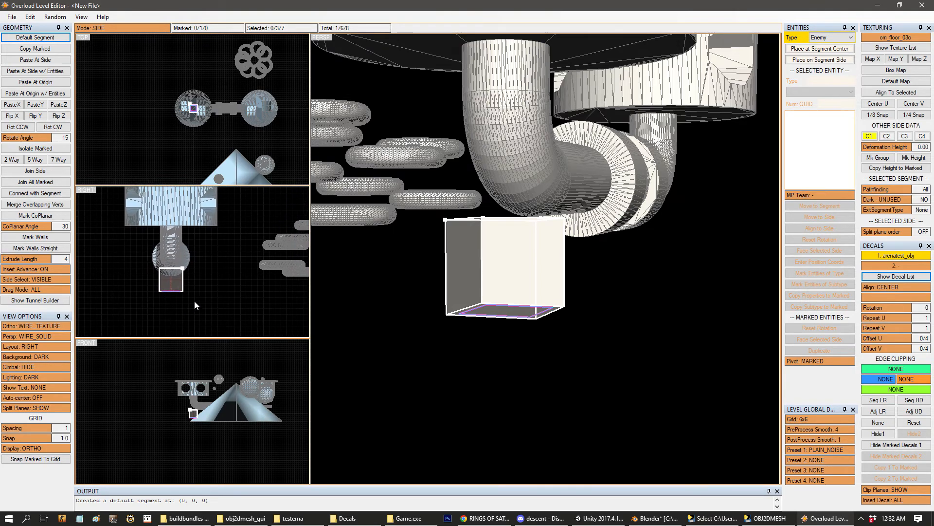
pyautogui.press('Up')
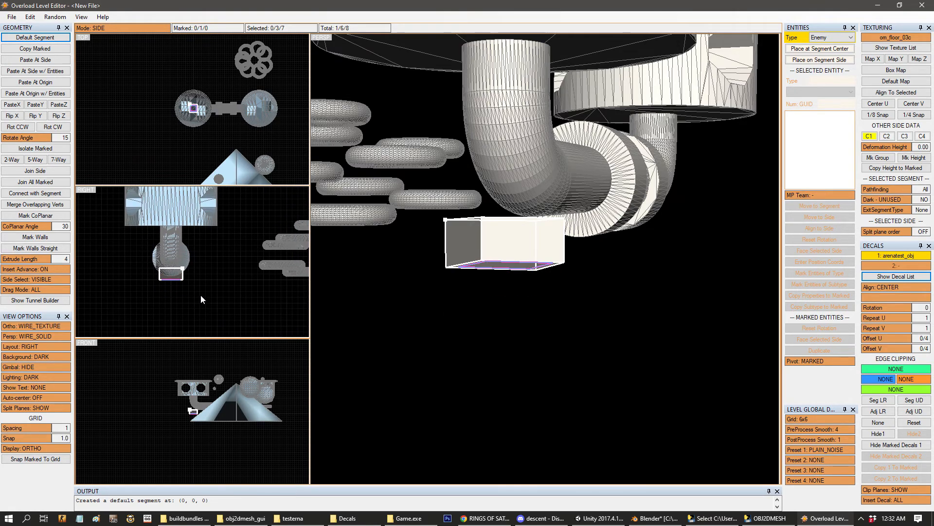
pyautogui.press('Down')
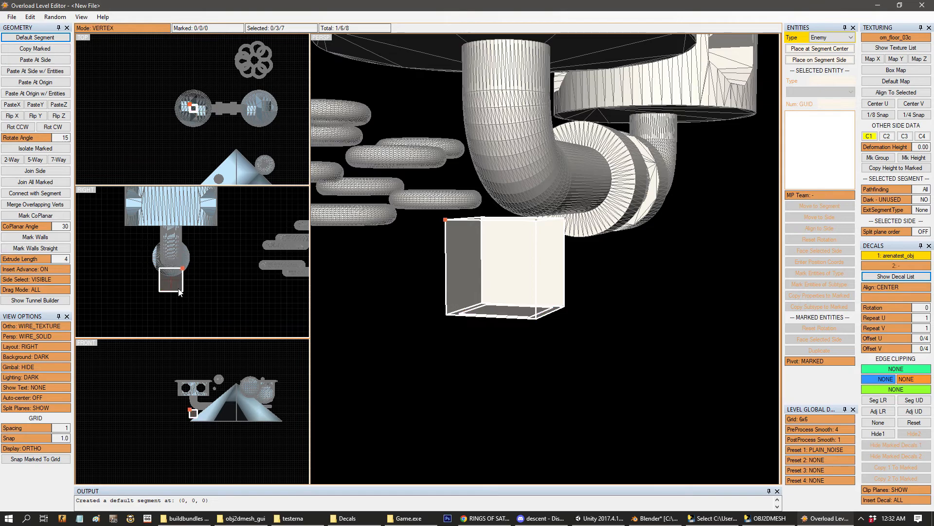
# - Change to segment mode and move the whole marked segment upward in the Right view
pyautogui.press('1')
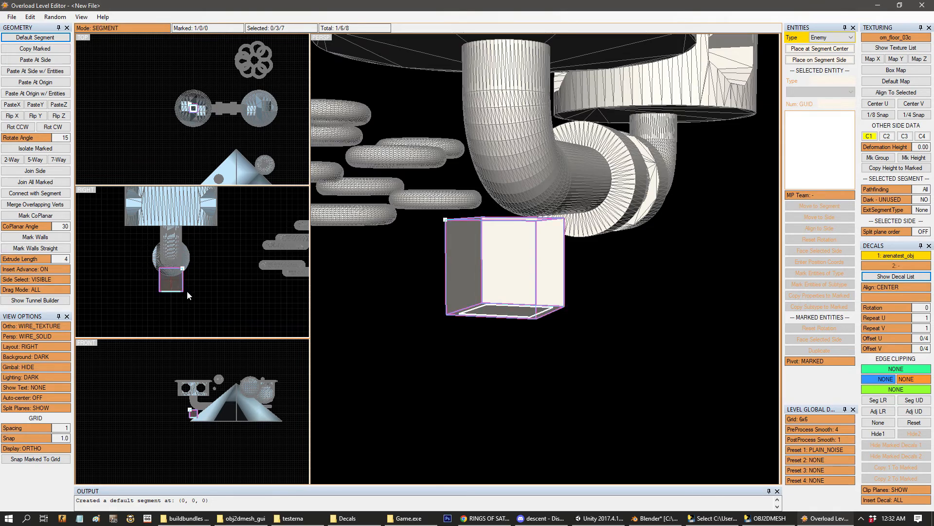
pyautogui.press('Up')
pyautogui.press('Up')
pyautogui.scroll(2, 507, 265)
pyautogui.moveTo(507, 265); pyautogui.dragTo(530, 288, button='middle')
# - Compare the decal's layout in the level's top view with the arena model seen from above in Blender
pyautogui.scroll(-4, 530, 288)
pyautogui.scroll(-1, 232, 156)
pyautogui.scroll(-1, 233, 156)
pyautogui.moveTo(239, 159); pyautogui.dragTo(185, 108, button='middle')
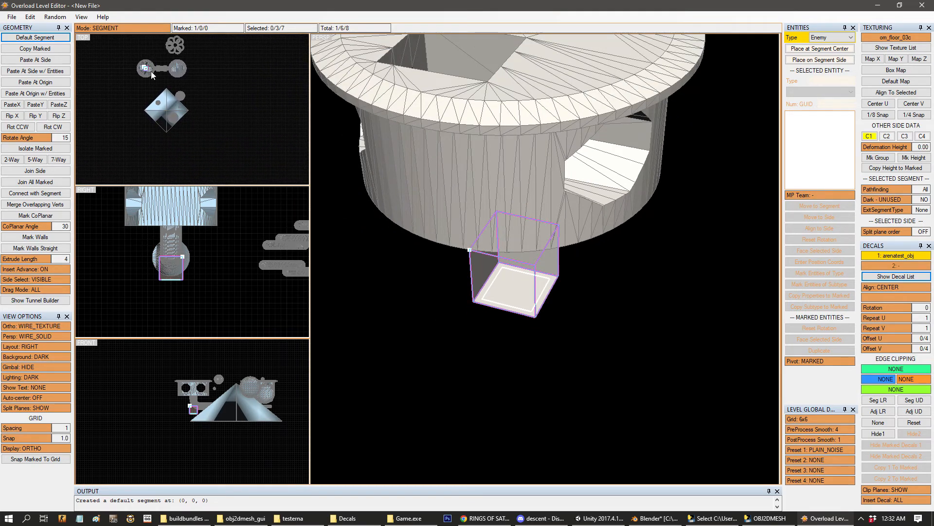
pyautogui.moveTo(518, 151); pyautogui.dragTo(545, 253, button='middle')
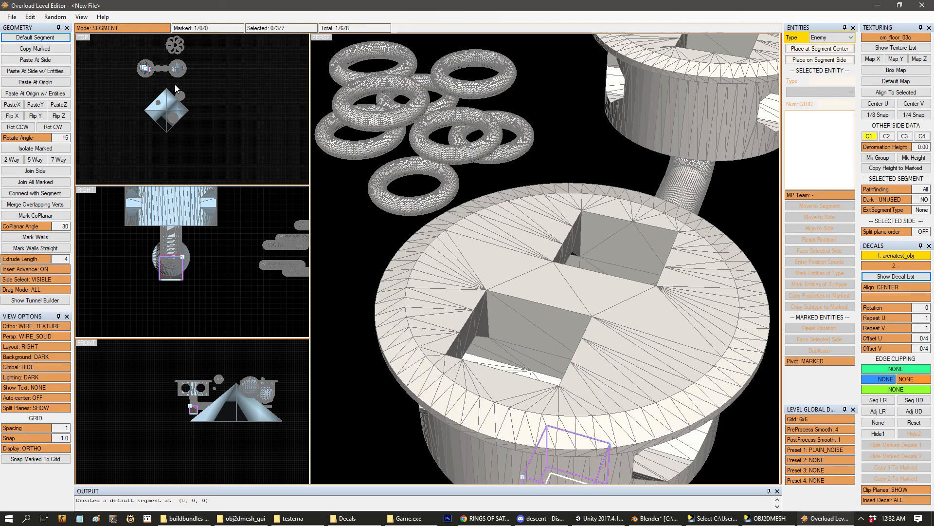
pyautogui.scroll(-2, 506, 276)
pyautogui.click(657, 515)
pyautogui.press('`')
pyautogui.click(399, 95)
pyautogui.keyDown('shift'); pyautogui.moveTo(461, 367); pyautogui.dragTo(392, 318, button='middle'); pyautogui.keyUp('shift')
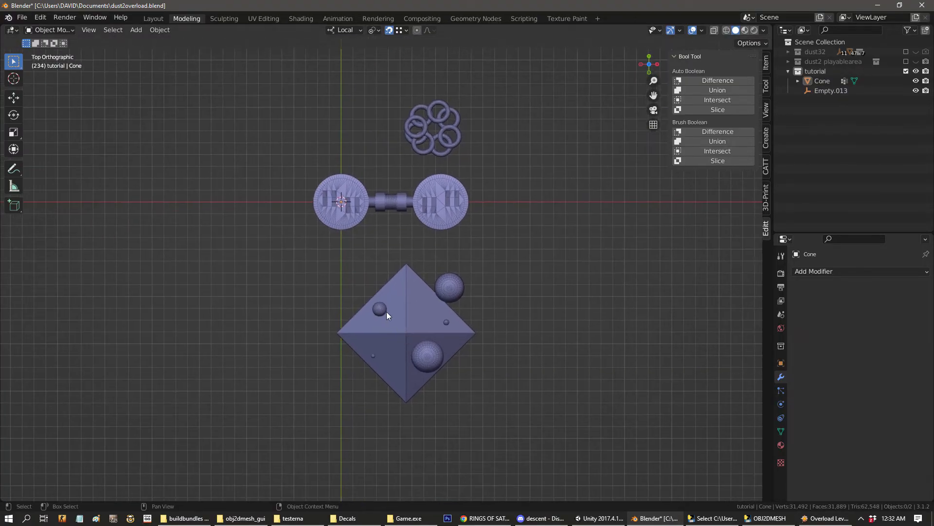
# - Return to the Overload Level Editor, change to side mode, and inspect the decal geometry around the segment's floor
pyautogui.click(822, 519)
pyautogui.moveTo(513, 351); pyautogui.dragTo(499, 304, button='middle')
pyautogui.press('Tab')
pyautogui.press('Tab')
pyautogui.press('Tab')
pyautogui.press('Tab')
pyautogui.press('Tab')
pyautogui.moveTo(559, 278); pyautogui.dragTo(559, 323, button='middle')
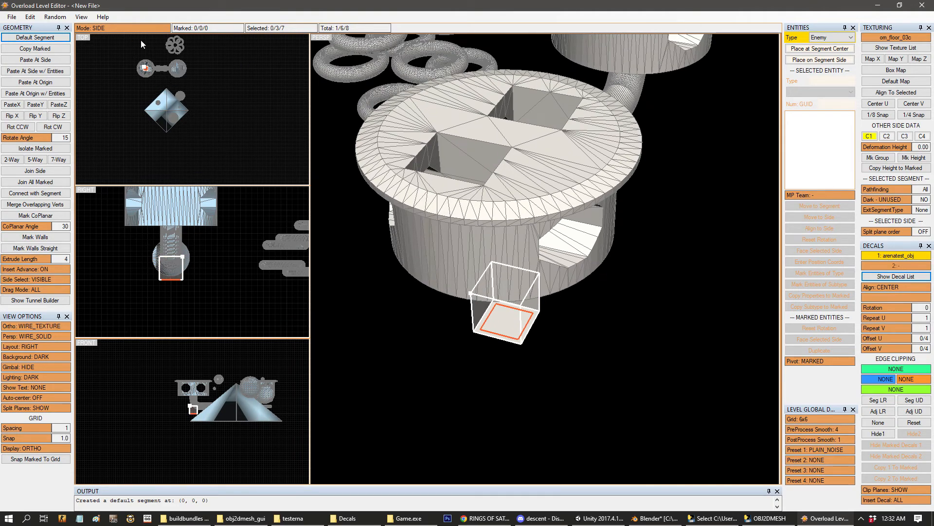
pyautogui.moveTo(207, 100); pyautogui.dragTo(234, 116, button='middle')
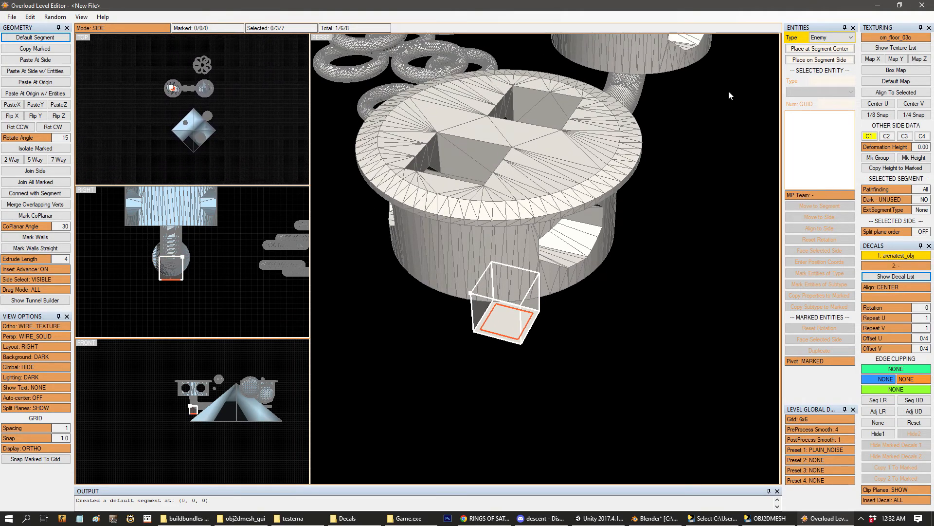
pyautogui.moveTo(563, 103); pyautogui.dragTo(656, 192, button='middle')
pyautogui.moveTo(656, 192); pyautogui.dragTo(544, 223, button='right')
pyautogui.scroll(2, 173, 302)
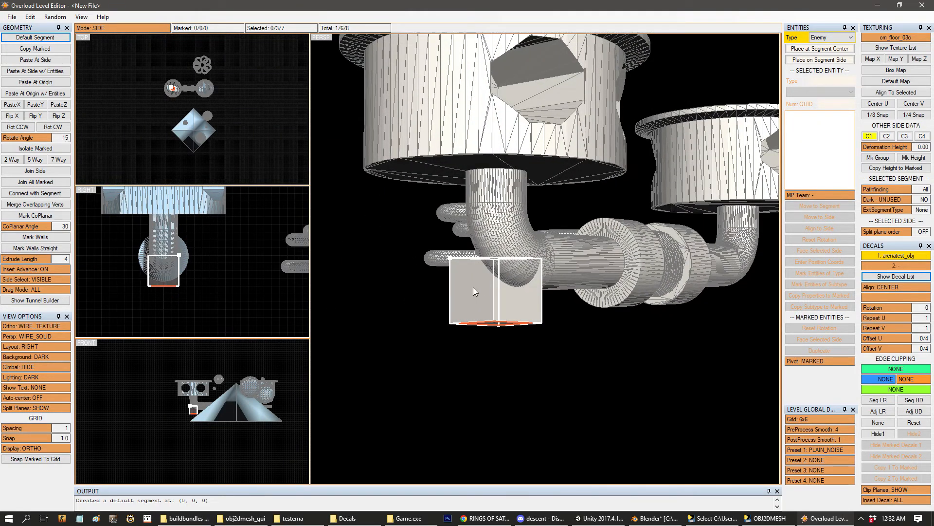
# - Mark a vertical side of the default segment and insert a new segment on it
pyautogui.moveTo(474, 288); pyautogui.dragTo(505, 286, button='right')
pyautogui.moveTo(604, 251); pyautogui.dragTo(603, 321, button='right')
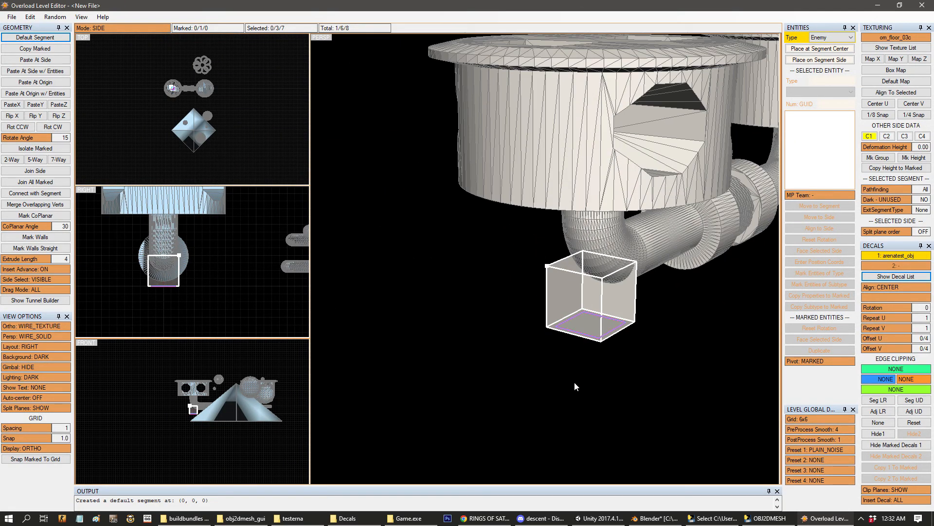
pyautogui.click(575, 291)
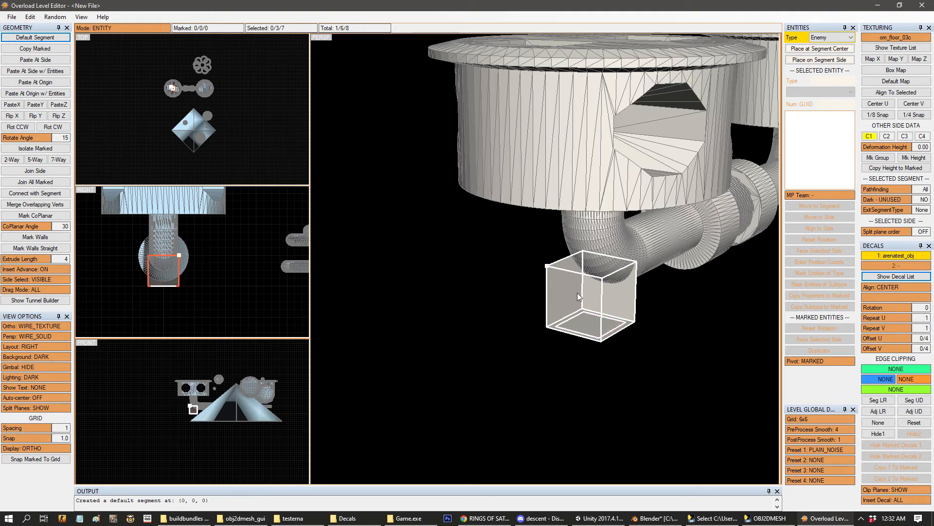
pyautogui.press('Insert')
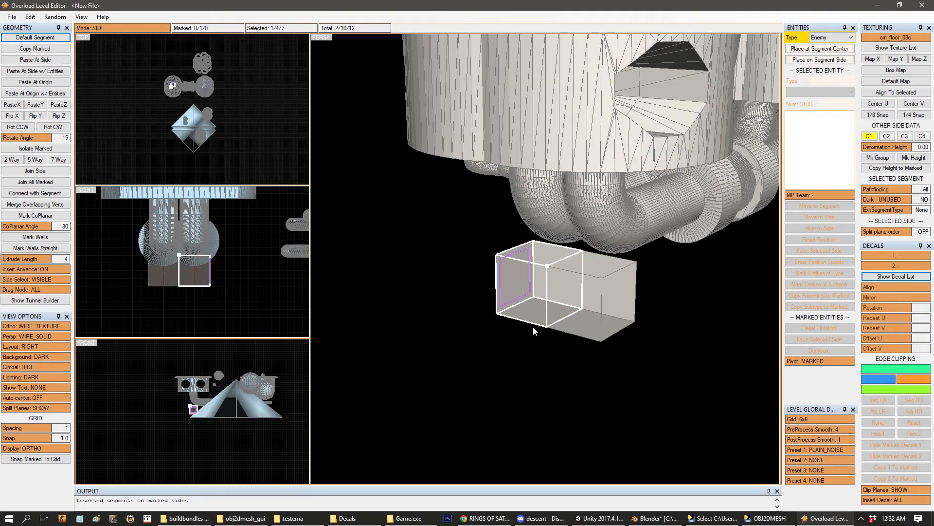
# - Hide decal 1 on the new segment's floor side to remove the duplicated arena geometry
pyautogui.click(530, 313)
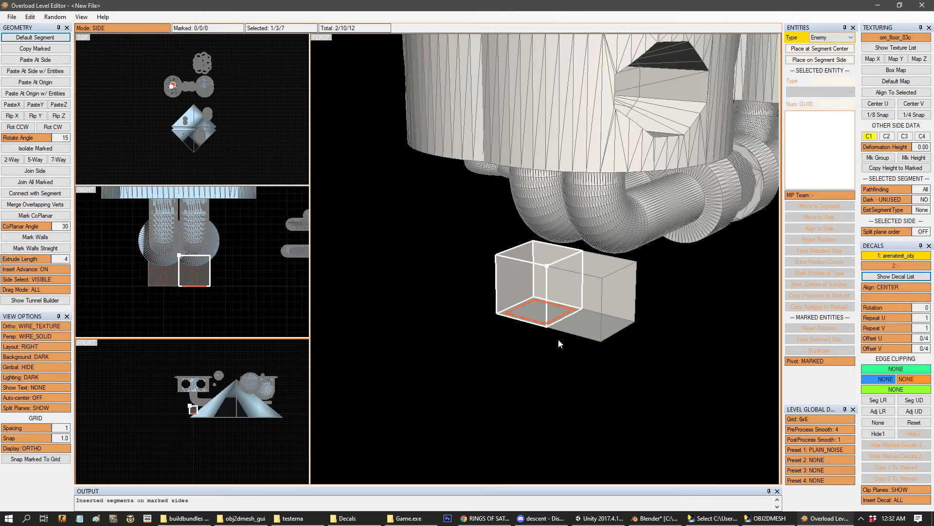
pyautogui.click(883, 435)
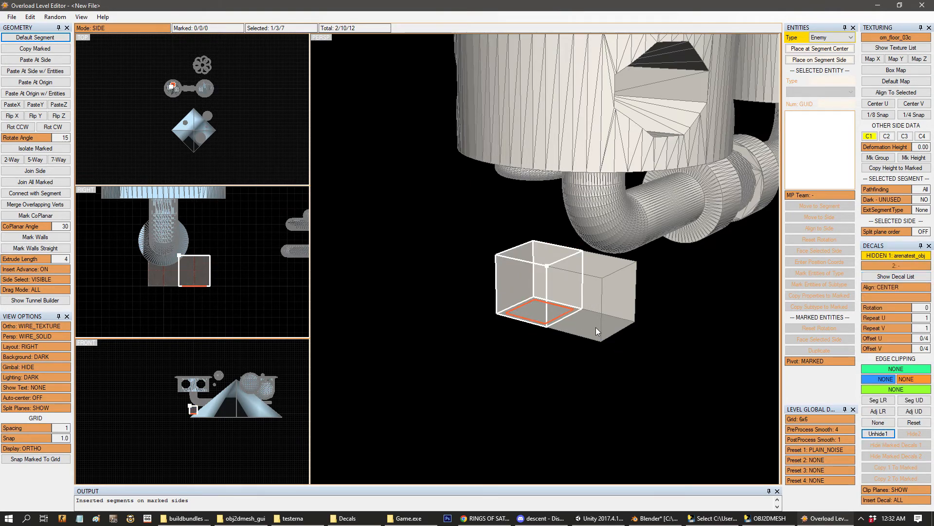
pyautogui.click(524, 270)
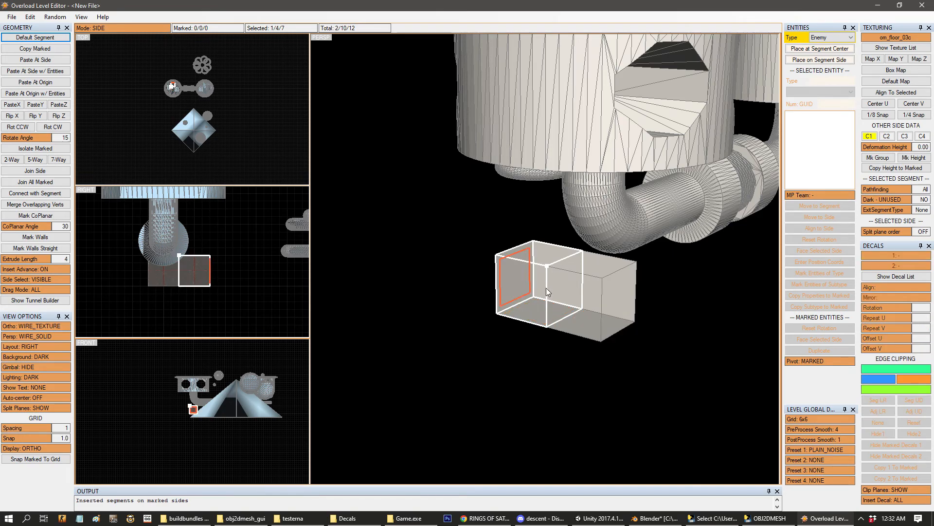
pyautogui.moveTo(542, 189); pyautogui.dragTo(572, 231, button='middle')
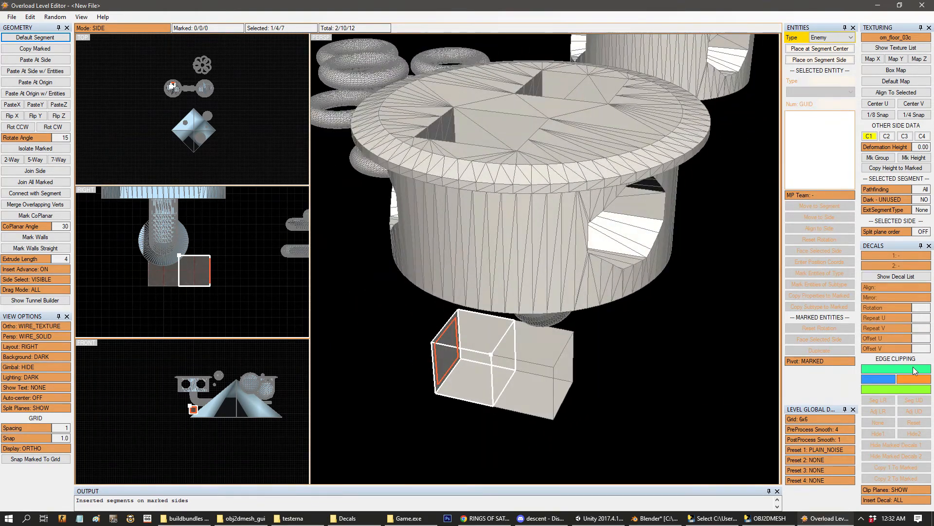
# - Select the floor sides of the two segments in turn and compare their decal 1 visibility settings
pyautogui.click(544, 400)
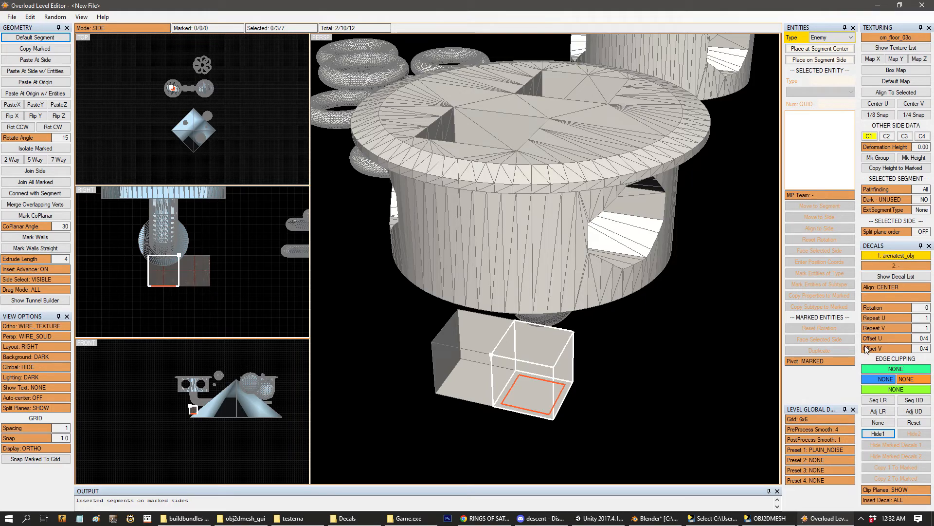
pyautogui.click(474, 383)
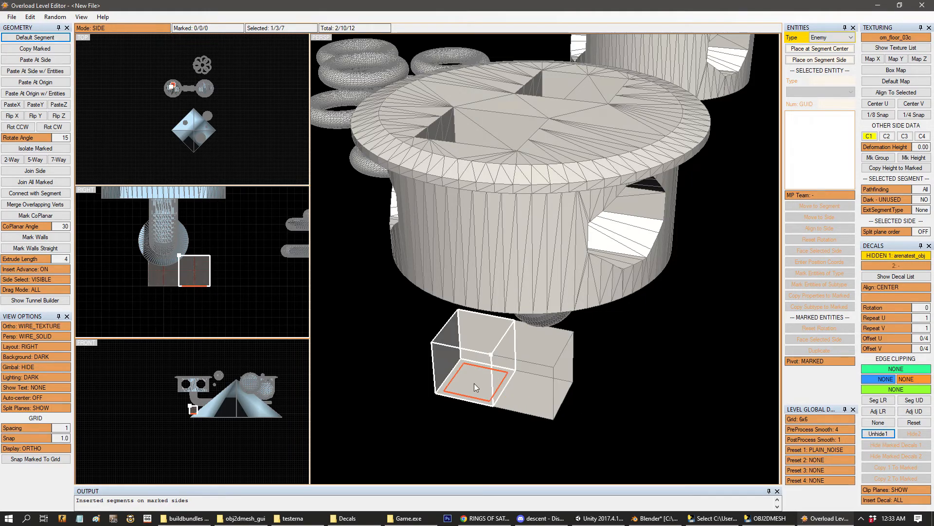
pyautogui.moveTo(458, 361); pyautogui.dragTo(481, 365, button='middle')
pyautogui.moveTo(541, 328); pyautogui.dragTo(582, 337, button='middle')
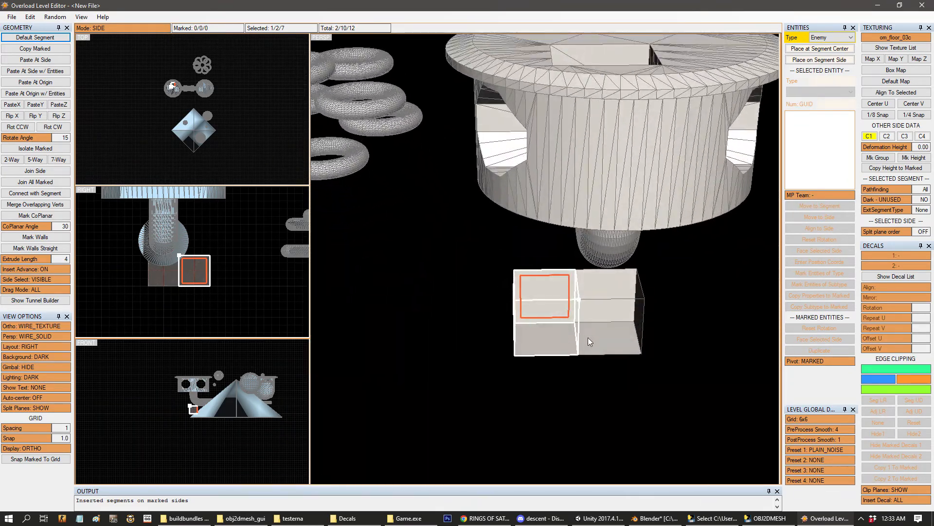
pyautogui.click(603, 325)
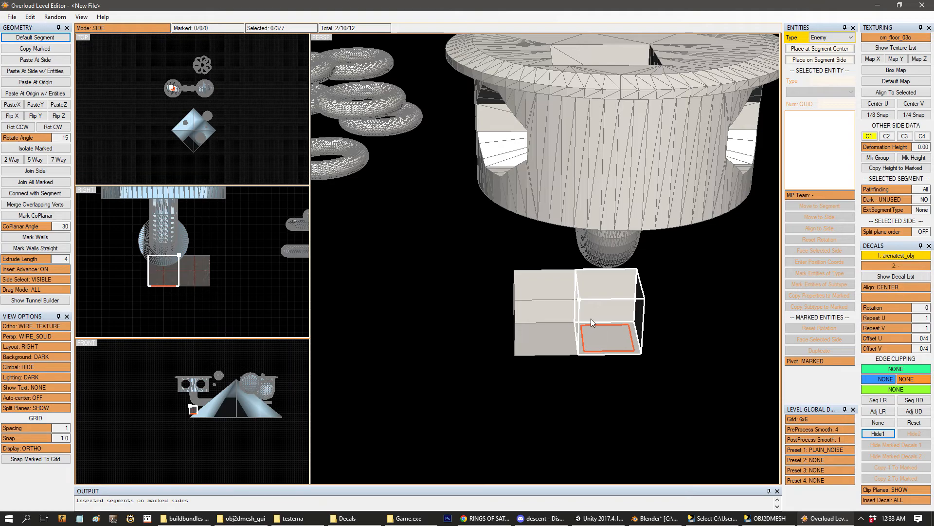
pyautogui.moveTo(607, 347); pyautogui.dragTo(573, 290, button='middle')
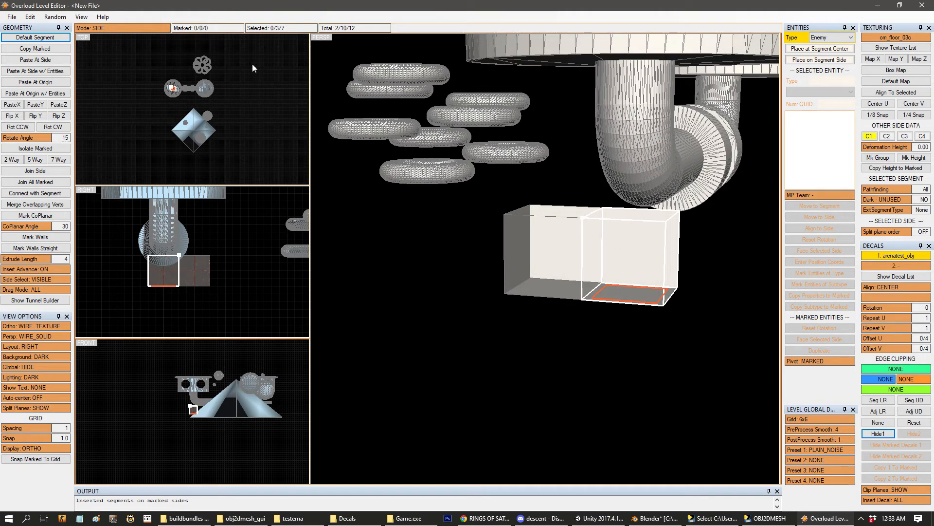
# - Mark the ceiling side of the second segment and insert a new segment above it
pyautogui.moveTo(629, 266); pyautogui.dragTo(603, 226, button='middle')
pyautogui.click(576, 288)
pyautogui.press('Tab')
pyautogui.press('Tab')
pyautogui.press('Tab')
pyautogui.press('Tab')
pyautogui.press('space')
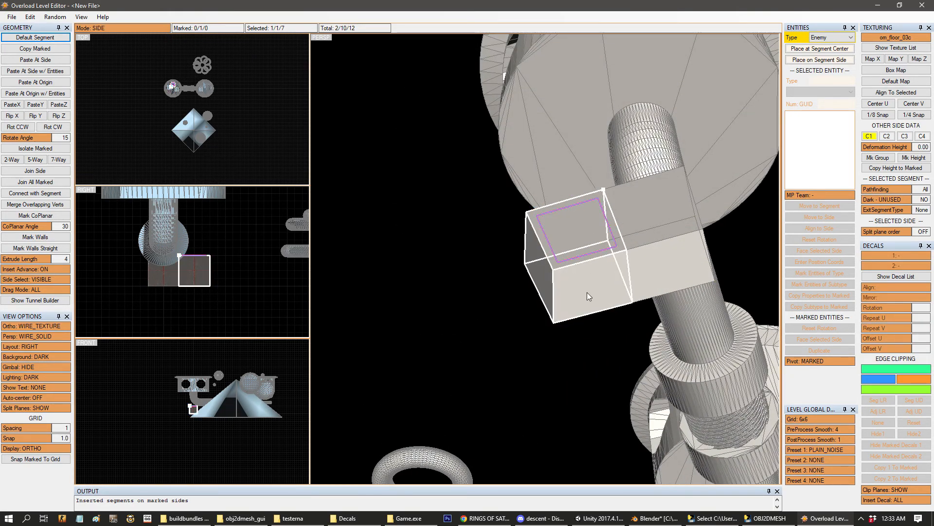
pyautogui.press('Insert')
# - Mark the second segment's floor side and insert a new segment below it
pyautogui.moveTo(600, 249); pyautogui.dragTo(602, 355, button='middle')
pyautogui.click(597, 334)
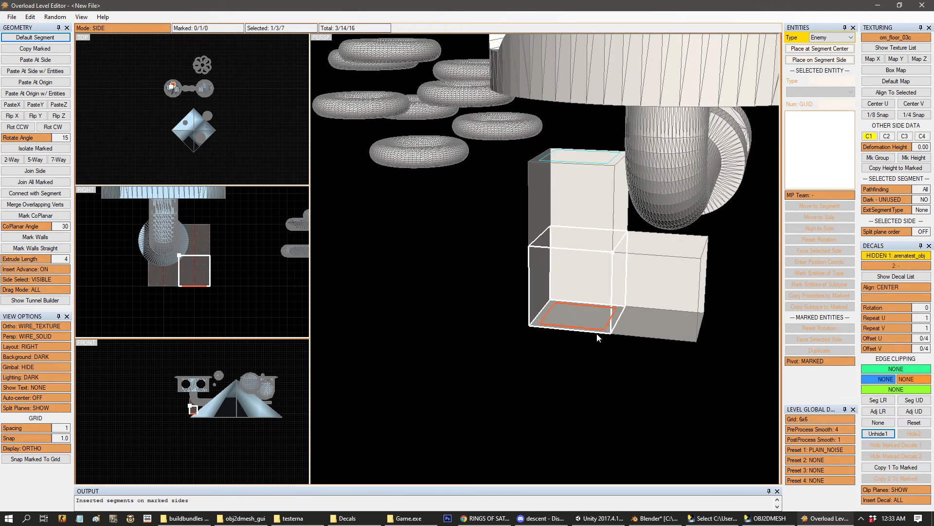
pyautogui.press('space')
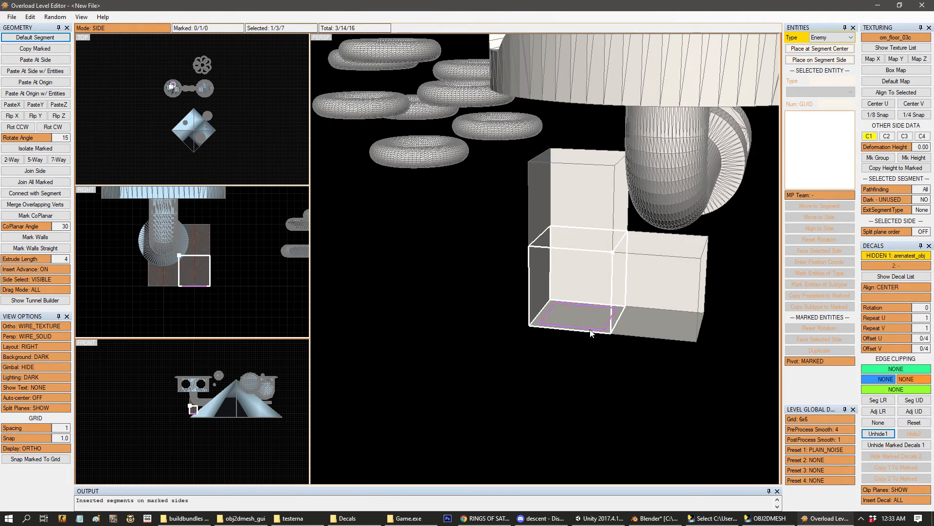
pyautogui.press('Insert')
# - Mark the matching vertical sides of the three stacked segments and insert a new segment on each
pyautogui.click(588, 326)
pyautogui.press('q')
pyautogui.press('space')
pyautogui.click(582, 347)
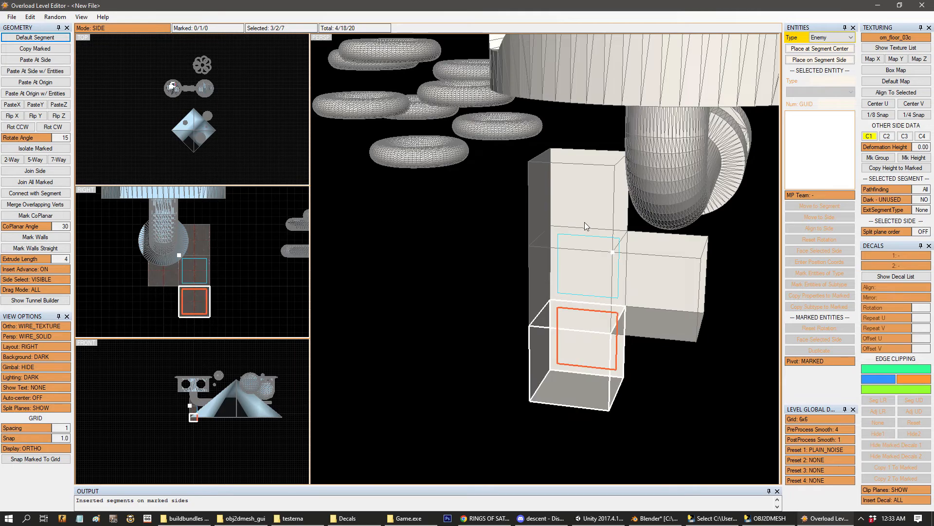
pyautogui.press('space')
pyautogui.click(585, 212)
pyautogui.press('space')
pyautogui.press('Insert')
# - Mark the opposite vertical sides of the three stacked segments and insert a new segment on each
pyautogui.moveTo(585, 315); pyautogui.dragTo(462, 306, button='middle')
pyautogui.click(464, 306)
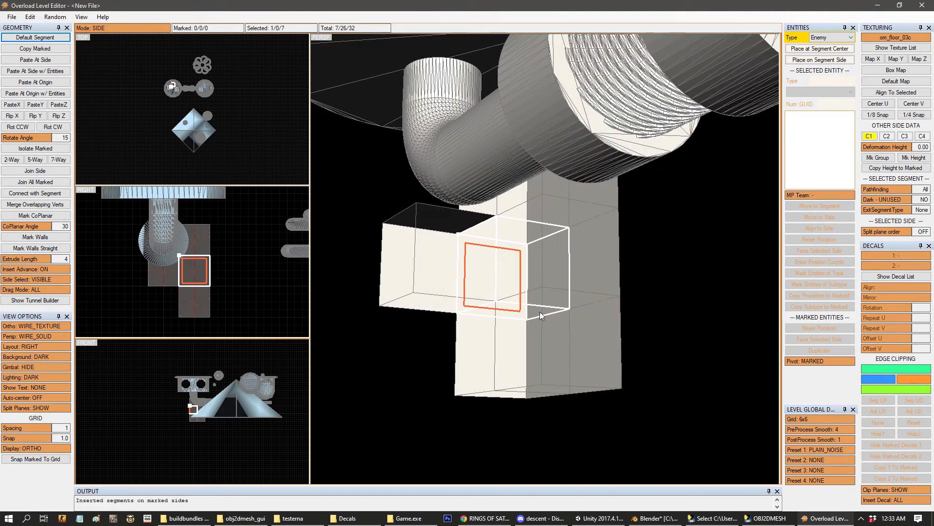
pyautogui.press('Insert')
pyautogui.press('space')
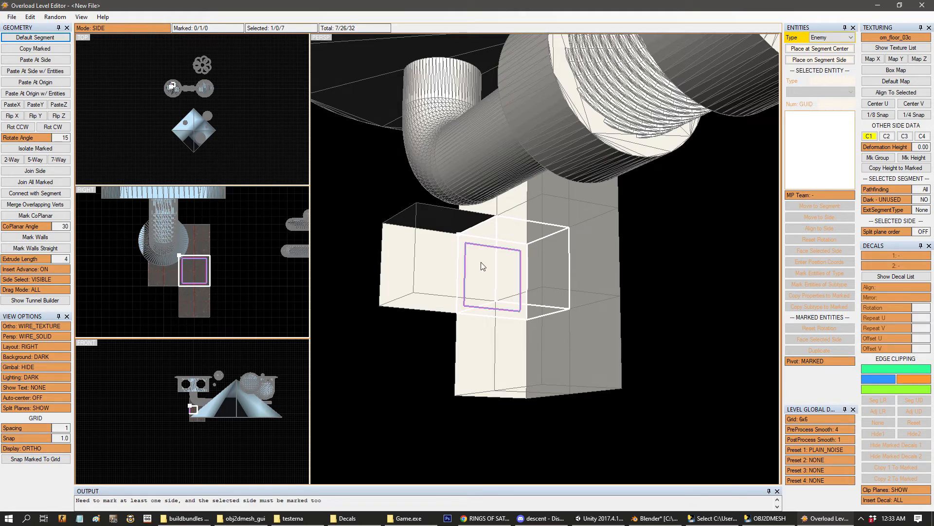
pyautogui.moveTo(597, 271); pyautogui.dragTo(651, 353, button='middle')
pyautogui.click(492, 228)
pyautogui.press('space')
pyautogui.click(503, 373)
pyautogui.press('space')
pyautogui.press('Insert')
# - Mark all the coplanar sides on the outer end of the segment block and move them outward to lengthen it
pyautogui.click(580, 327)
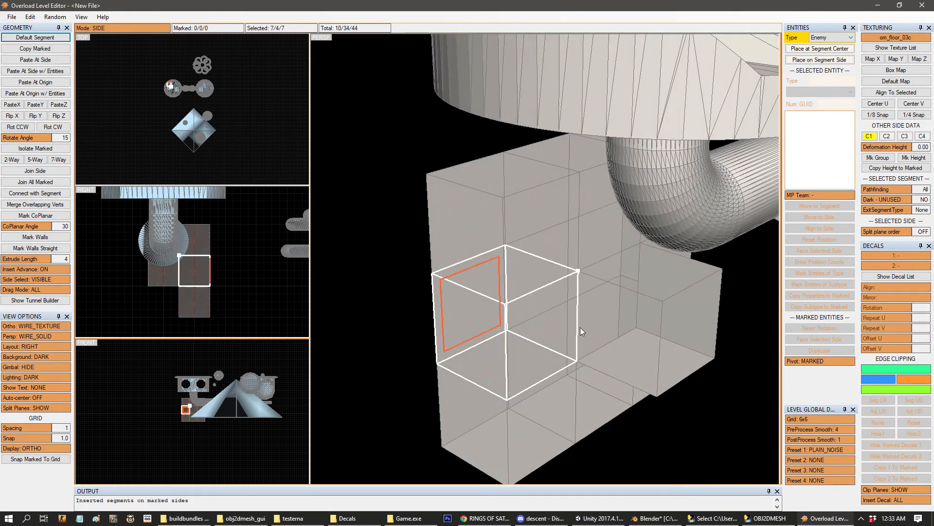
pyautogui.moveTo(544, 289); pyautogui.dragTo(593, 314, button='middle')
pyautogui.hotkey('ctrl', 'z')
pyautogui.press('q')
pyautogui.press('Up')
pyautogui.press('Up')
pyautogui.press('Up')
pyautogui.press('Up')
pyautogui.press('Up')
pyautogui.press('Up')
pyautogui.press('Up')
pyautogui.press('Up')
pyautogui.press('Up')
pyautogui.press('Up')
pyautogui.press('Up')
pyautogui.press('Up')
pyautogui.press('Up')
pyautogui.press('Up')
pyautogui.press('Up')
pyautogui.press('Up')
pyautogui.press('Up')
pyautogui.press('Up')
pyautogui.press('Up')
pyautogui.press('Up')
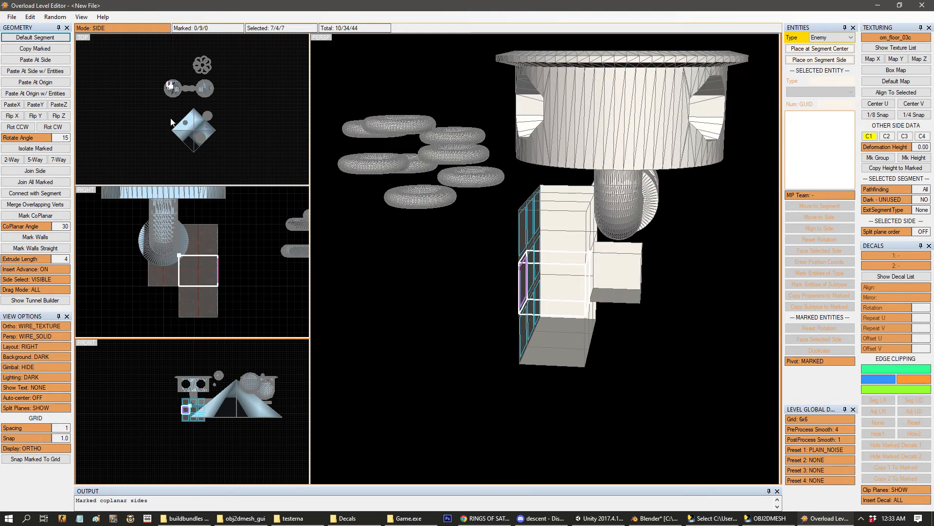
pyautogui.press('Up')
pyautogui.press('Up')
pyautogui.press('Up')
pyautogui.press('Up')
pyautogui.press('Up')
# - Move the marked end sides back toward the default segment to shorten the block
pyautogui.scroll(-3, 474, 239)
pyautogui.moveTo(473, 239); pyautogui.dragTo(360, 183, button='middle')
pyautogui.press('Down')
pyautogui.press('Down')
pyautogui.press('Down')
pyautogui.press('Down')
pyautogui.press('Down')
pyautogui.press('Down')
pyautogui.press('Down')
pyautogui.press('Down')
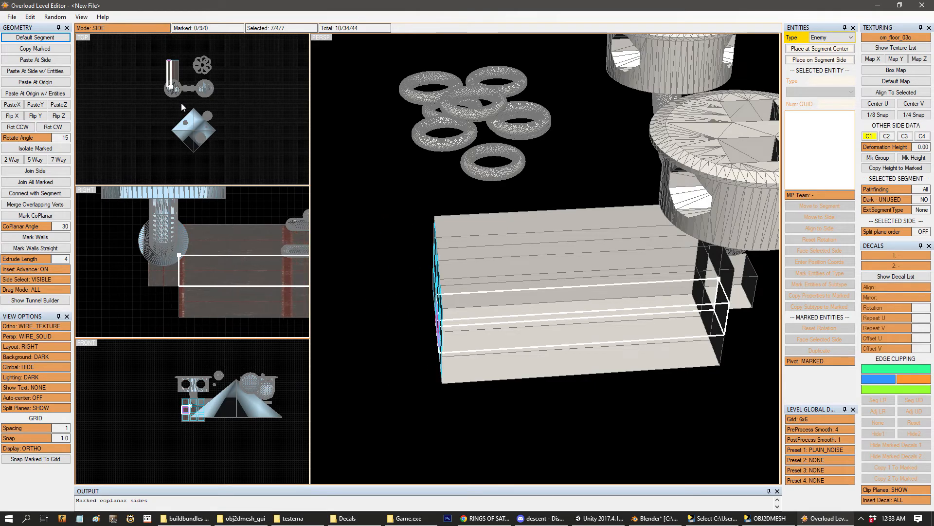
pyautogui.press('Down')
# - Clear the marked end sides, mark a single side, and insert another segment on it
pyautogui.moveTo(467, 214); pyautogui.dragTo(574, 337, button='middle')
pyautogui.click(552, 269)
pyautogui.press('a')
pyautogui.press('Tab')
pyautogui.press('Tab')
pyautogui.press('Tab')
pyautogui.press('Tab')
pyautogui.press('space')
pyautogui.press('Insert')
# - Select the upper middle side on the block's inner end, above the default segment's level, and clear its mark
pyautogui.moveTo(486, 322); pyautogui.dragTo(565, 357, button='middle')
pyautogui.press('Tab')
pyautogui.click(539, 322)
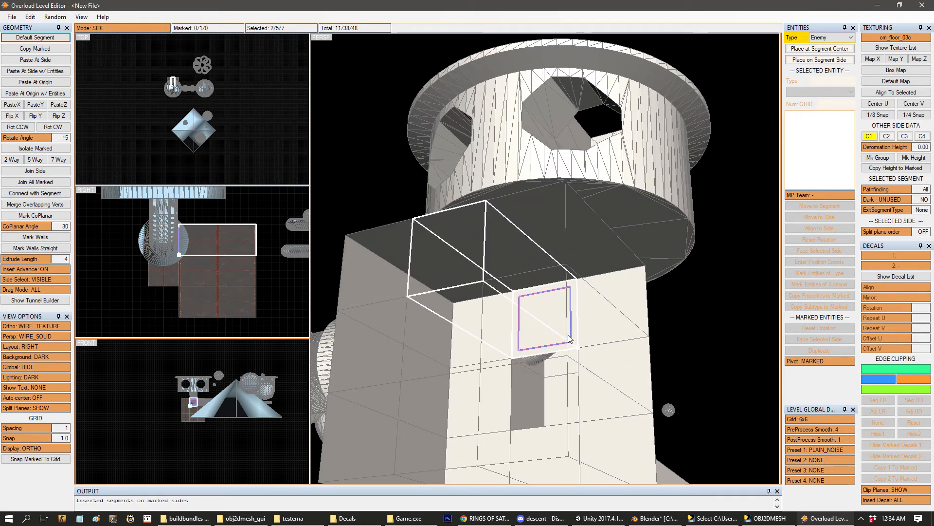
pyautogui.moveTo(564, 356)
pyautogui.mouseDown(button='middle')
pyautogui.moveTo(539, 317)
pyautogui.moveTo(504, 290)
pyautogui.mouseUp(button='middle')
pyautogui.press('space')
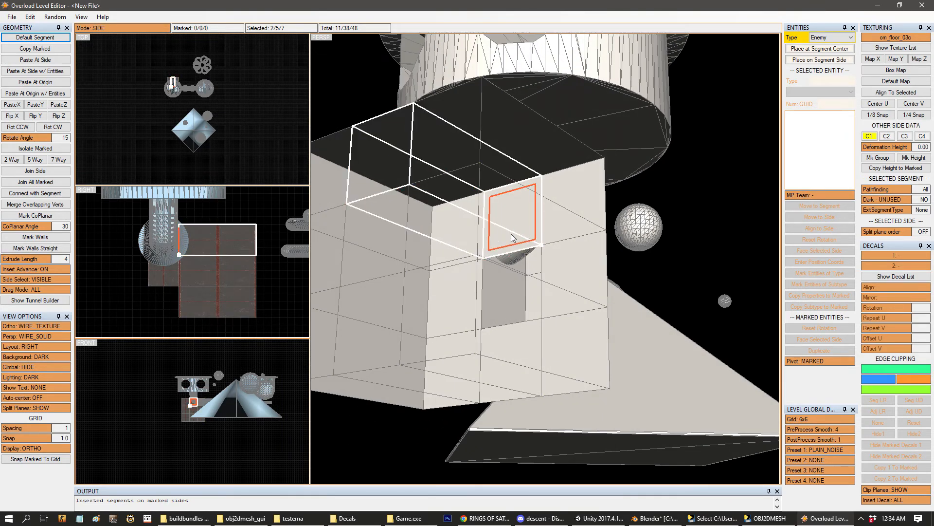
# - Mark the upper middle side on the block's inner end and join the adjoining segment's facing side to it
pyautogui.click(510, 229)
pyautogui.click(507, 213)
pyautogui.moveTo(546, 256); pyautogui.dragTo(489, 209, button='middle')
pyautogui.click(445, 260)
pyautogui.scroll(4, 468, 254)
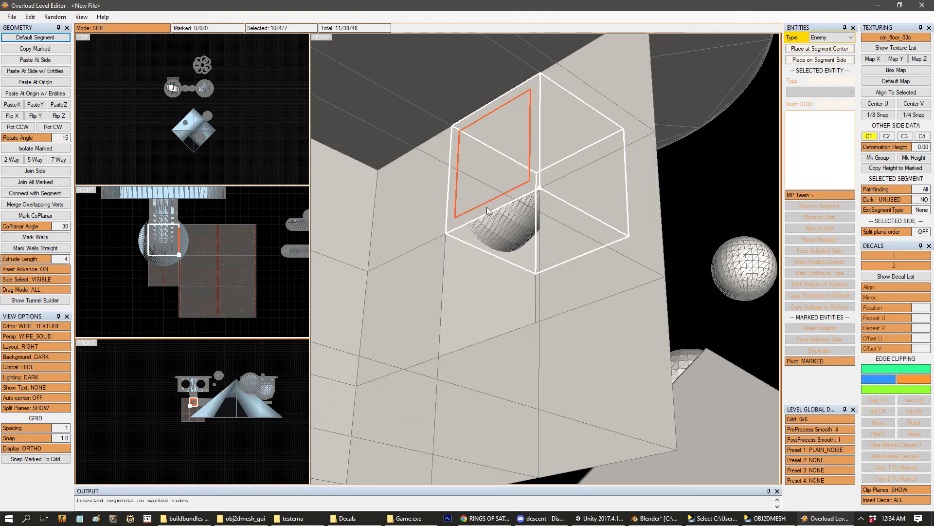
pyautogui.click(494, 177)
pyautogui.click(486, 142)
pyautogui.click(483, 168)
pyautogui.moveTo(486, 193); pyautogui.dragTo(453, 275, button='middle')
pyautogui.press('3')
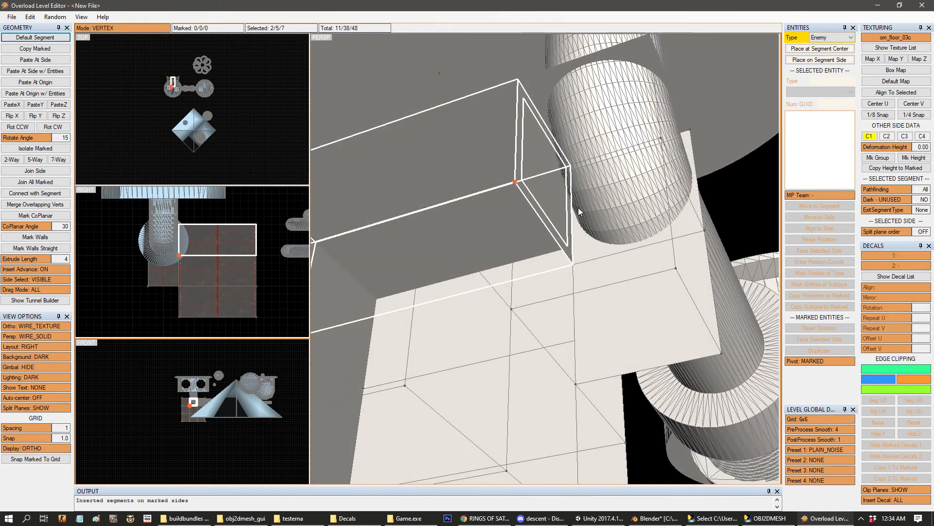
pyautogui.press('space')
pyautogui.click(552, 178)
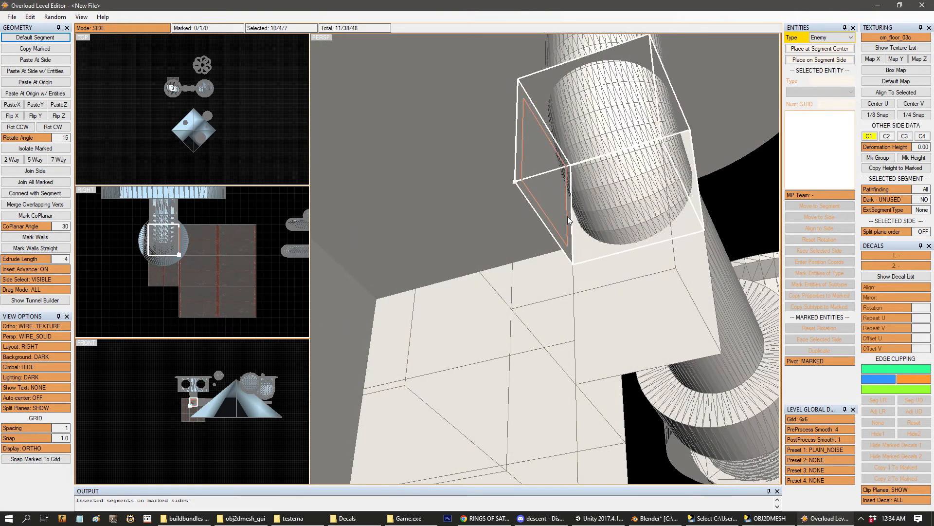
pyautogui.click(32, 171)
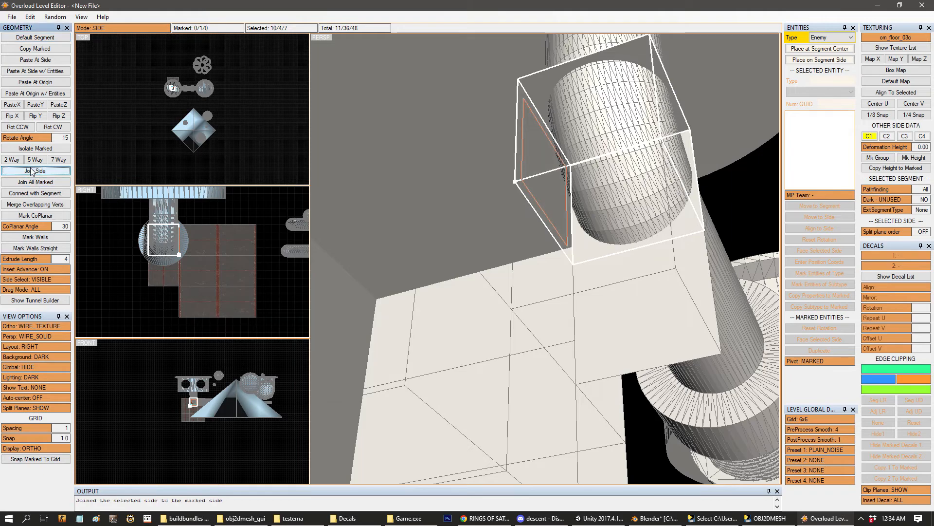
# - Clear the marks, mark the upper and lower outward-facing sides of the two stacked inner segments, and insert segments on them
pyautogui.moveTo(486, 223); pyautogui.dragTo(555, 263, button='middle')
pyautogui.press('a')
pyautogui.click(534, 347)
pyautogui.moveTo(542, 297); pyautogui.dragTo(530, 335, button='middle')
pyautogui.scroll(-5, 547, 341)
pyautogui.scroll(-4, 547, 342)
pyautogui.scroll(8, 557, 338)
pyautogui.click(568, 136)
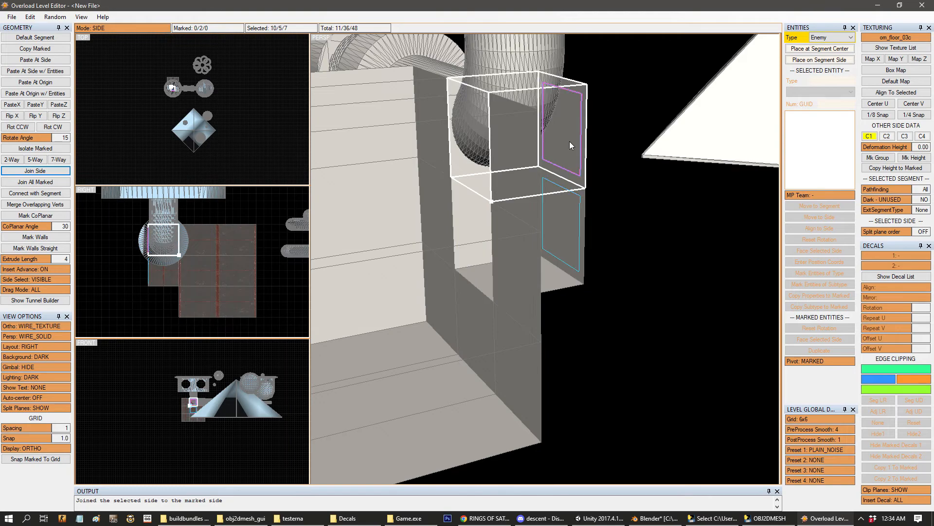
pyautogui.press('Insert')
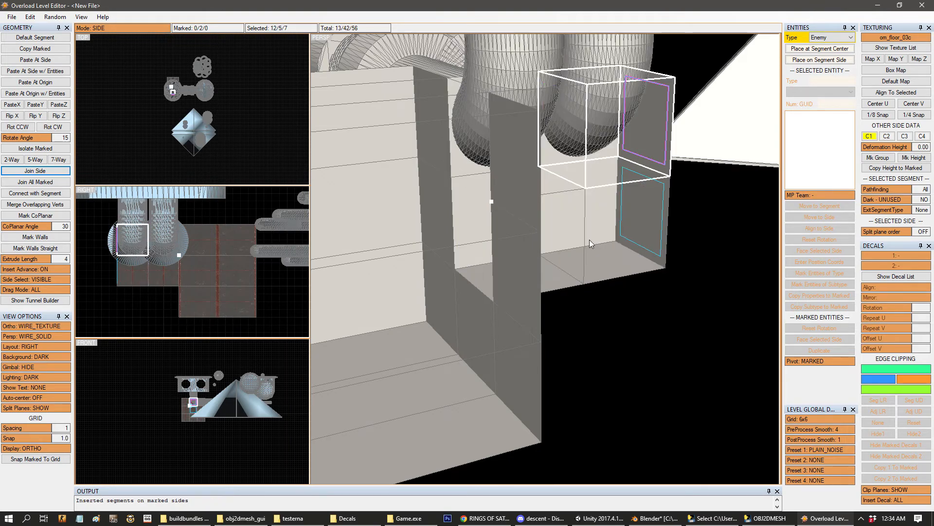
# - Hide the arenatest_obj decal on the bottom side of the new lower segment and insert a segment below that side
pyautogui.click(607, 267)
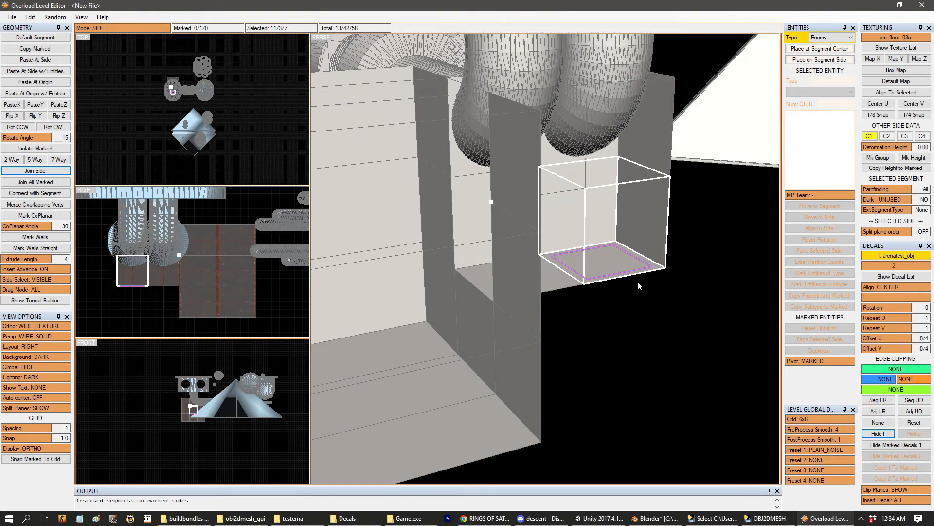
pyautogui.click(880, 436)
pyautogui.moveTo(568, 349); pyautogui.dragTo(549, 329, button='middle')
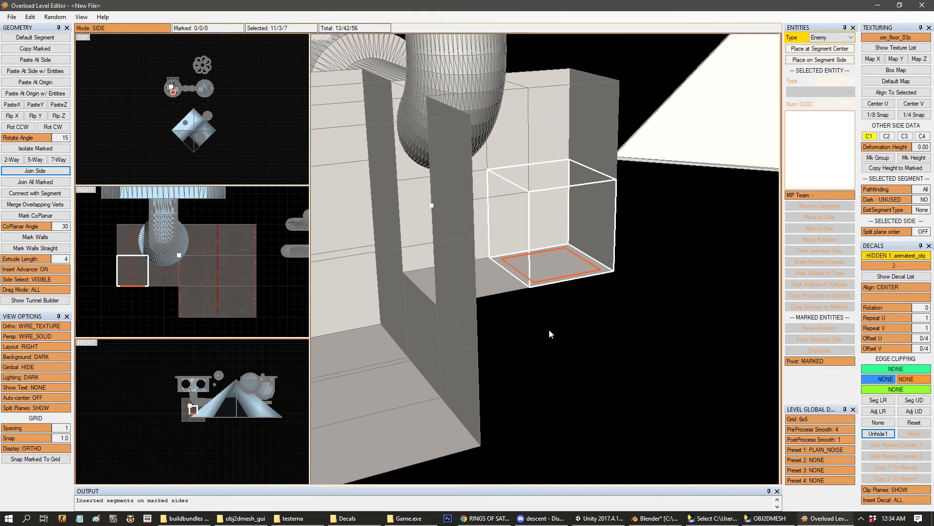
pyautogui.press('3')
pyautogui.press('2')
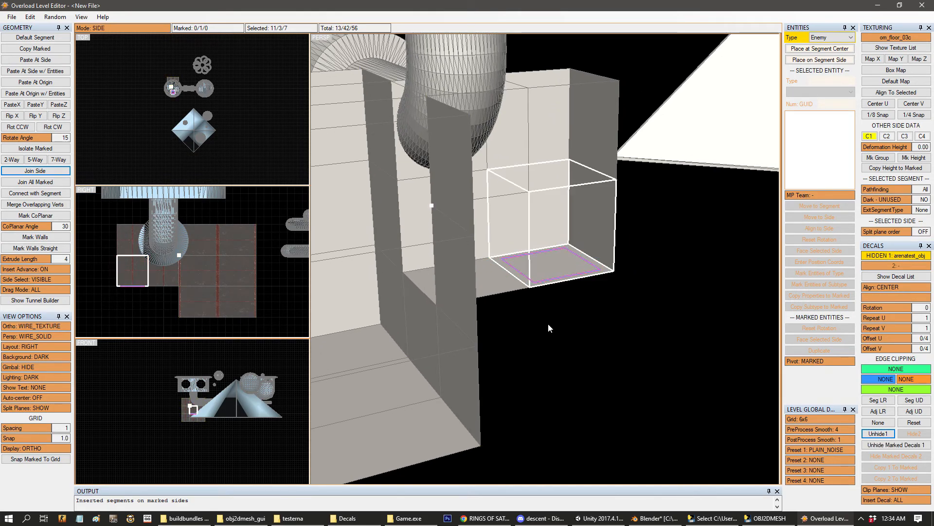
pyautogui.press('Insert')
pyautogui.scroll(-3, 548, 317)
pyautogui.moveTo(547, 311); pyautogui.dragTo(514, 255, button='middle')
# - Mark only the three stacked lateral sides of the newest column and insert segments on them
pyautogui.press('3')
pyautogui.click(524, 253)
pyautogui.press('q')
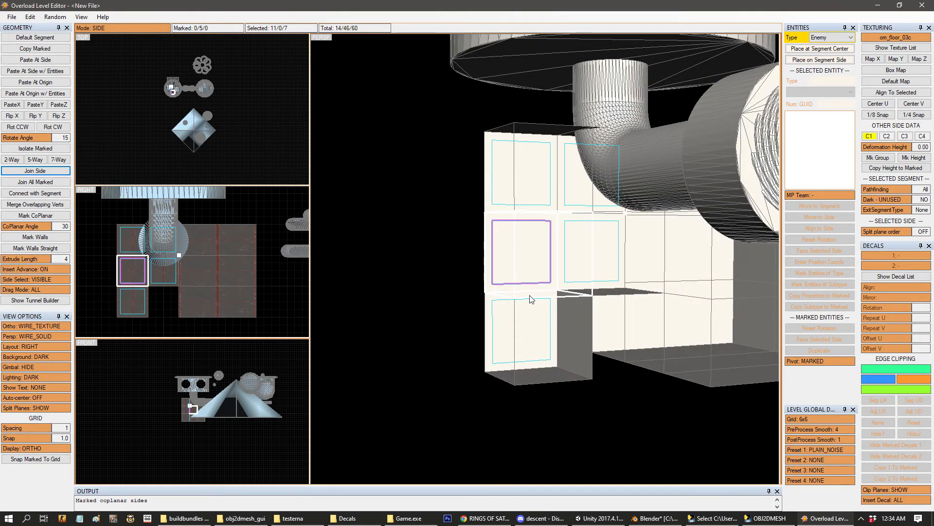
pyautogui.press('a')
pyautogui.press('space')
pyautogui.click(524, 189)
pyautogui.press('space')
pyautogui.click(522, 315)
pyautogui.press('space')
pyautogui.moveTo(523, 316); pyautogui.dragTo(480, 315, button='middle')
pyautogui.moveTo(634, 313); pyautogui.dragTo(520, 191, button='middle')
pyautogui.press('Insert')
# - Bridge the middle-level gap between the new column and the facing block with a connecting segment
pyautogui.click(476, 311)
pyautogui.click(493, 341)
pyautogui.click(461, 328)
pyautogui.press('a')
pyautogui.press('space')
pyautogui.click(501, 299)
pyautogui.click(35, 193)
# - Bridge the upper-level gap between the two columns with a connecting segment and clear all marks
pyautogui.press('space')
pyautogui.click(521, 190)
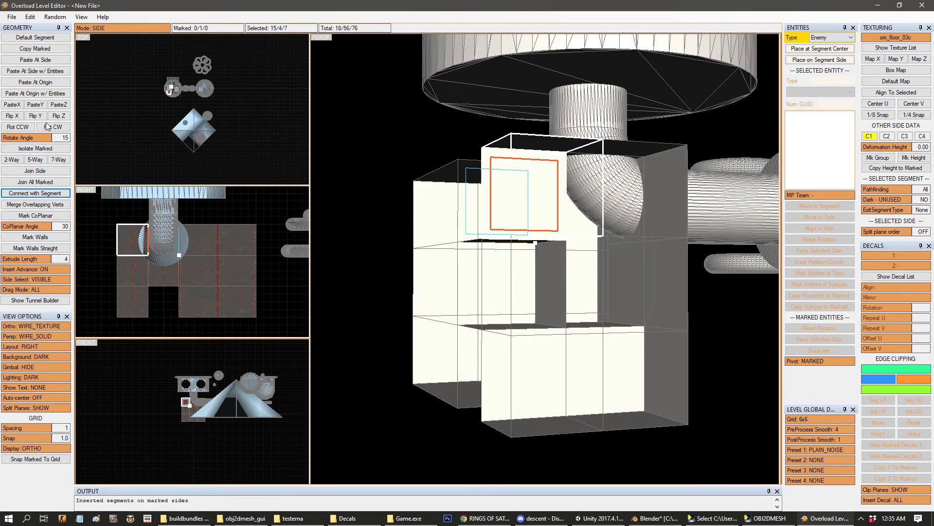
pyautogui.click(29, 193)
pyautogui.scroll(-5, 478, 273)
pyautogui.press('a')
# - Join the touching sides of the upper and middle bridging segments to the nearby segment sides
pyautogui.scroll(1, 487, 228)
pyautogui.press('Tab')
pyautogui.press('Tab')
pyautogui.press('Tab')
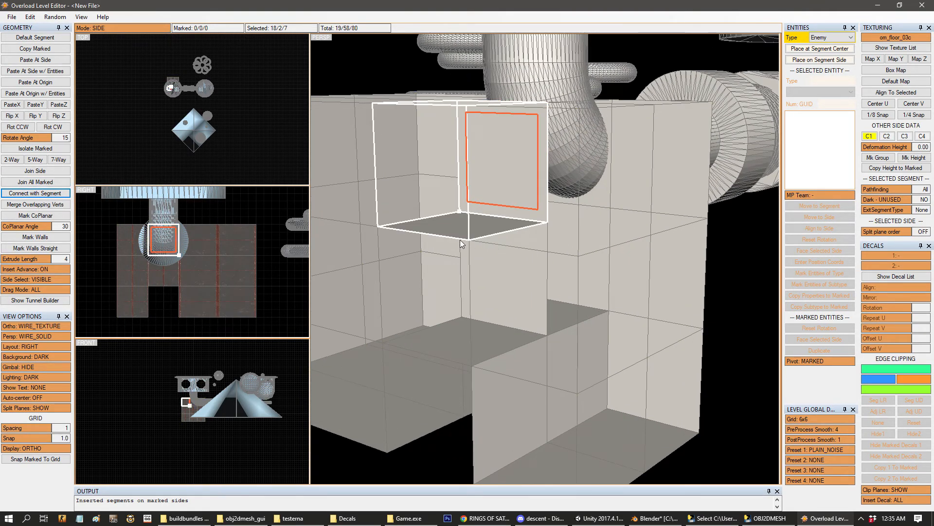
pyautogui.press('j')
pyautogui.click(458, 230)
pyautogui.press('j')
pyautogui.click(510, 314)
pyautogui.press('j')
# - Insert segments on all coplanar sides around the middle bridging segment's face, and hide the arenatest_obj decal on the default segment's bottom
pyautogui.moveTo(512, 331); pyautogui.dragTo(551, 348, button='middle')
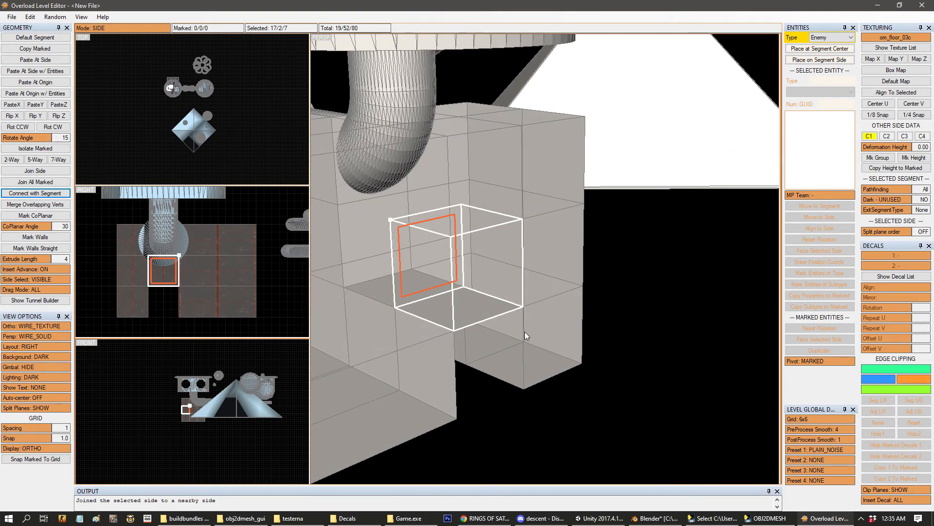
pyautogui.scroll(-3, 522, 319)
pyautogui.moveTo(546, 334); pyautogui.dragTo(559, 365, button='middle')
pyautogui.moveTo(353, 254); pyautogui.dragTo(635, 257, button='middle')
pyautogui.press('3')
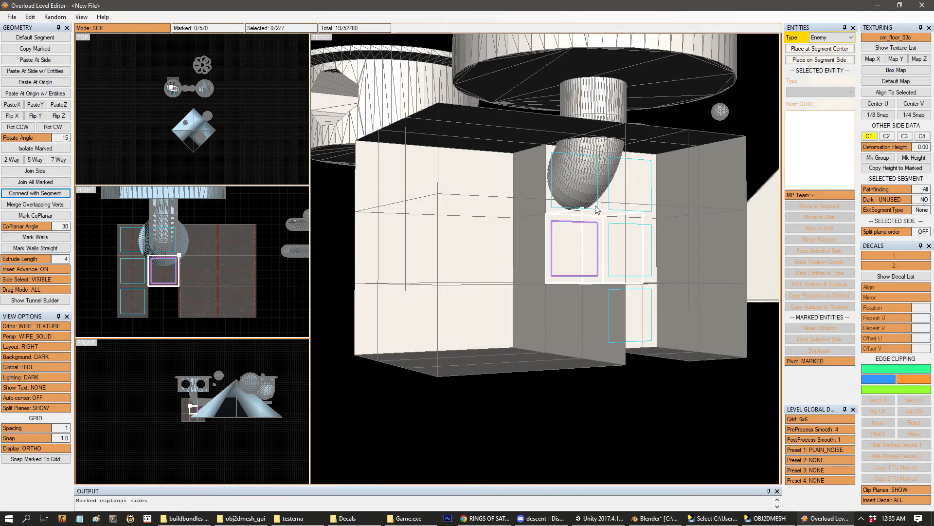
pyautogui.press('ctrl+Insert')
pyautogui.moveTo(620, 246); pyautogui.dragTo(492, 325, button='middle')
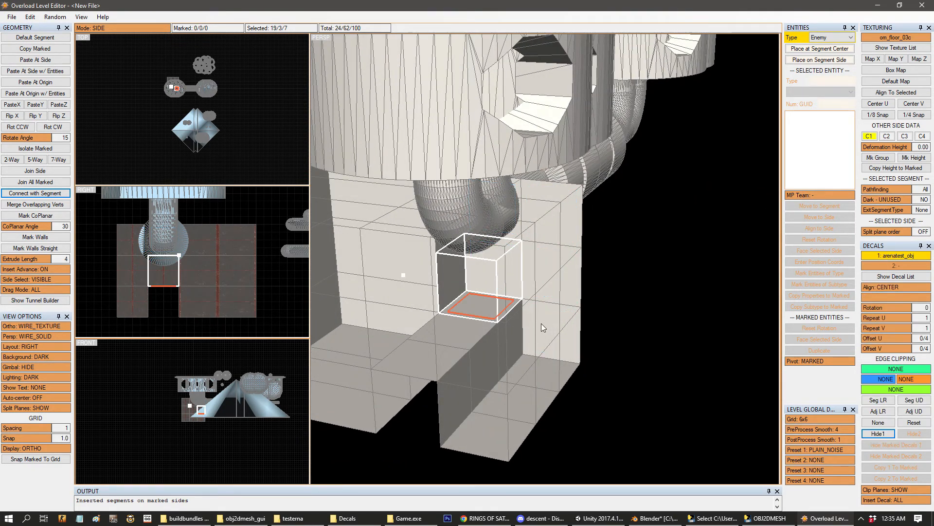
pyautogui.click(871, 434)
# - Clear the mark and join the inner sides of the long middle and upper segments to the nearby sides
pyautogui.moveTo(507, 323); pyautogui.dragTo(542, 258, button='middle')
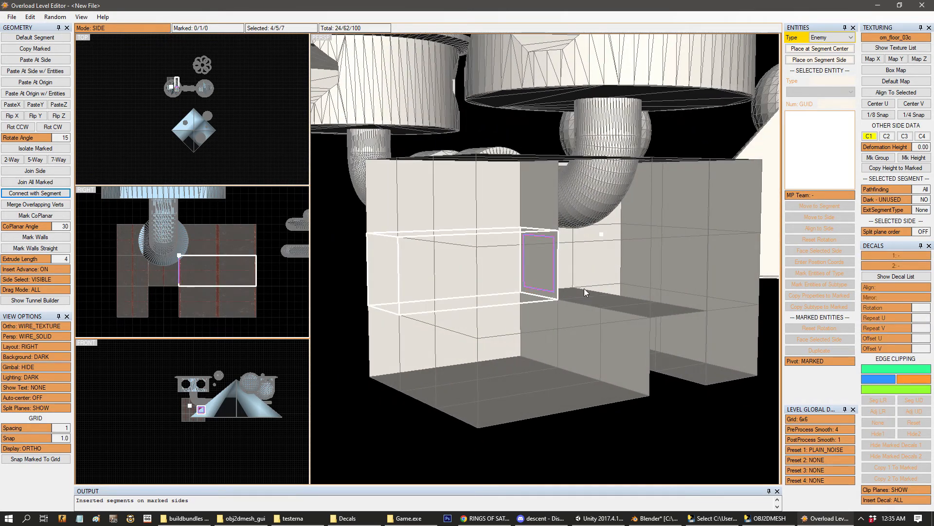
pyautogui.press('space')
pyautogui.press('j')
pyautogui.click(542, 211)
pyautogui.press('j')
pyautogui.moveTo(585, 286); pyautogui.dragTo(615, 324, button='middle')
# - Mark all coplanar sides on the block's end facing the second drum and move them outward to lengthen the block
pyautogui.click(628, 261)
pyautogui.press('Tab')
pyautogui.press('Tab')
pyautogui.press('Tab')
pyautogui.scroll(-3, 632, 320)
pyautogui.moveTo(456, 290); pyautogui.dragTo(613, 308, button='middle')
pyautogui.press('q')
pyautogui.moveTo(551, 200); pyautogui.dragTo(558, 246, button='middle')
pyautogui.press('Up')
pyautogui.press('Down')
pyautogui.press('Right')
pyautogui.press('Right')
pyautogui.press('Right')
pyautogui.press('Right')
pyautogui.press('Right')
pyautogui.press('Right')
pyautogui.press('Right')
pyautogui.press('Right')
pyautogui.press('Right')
pyautogui.press('Right')
pyautogui.press('Right')
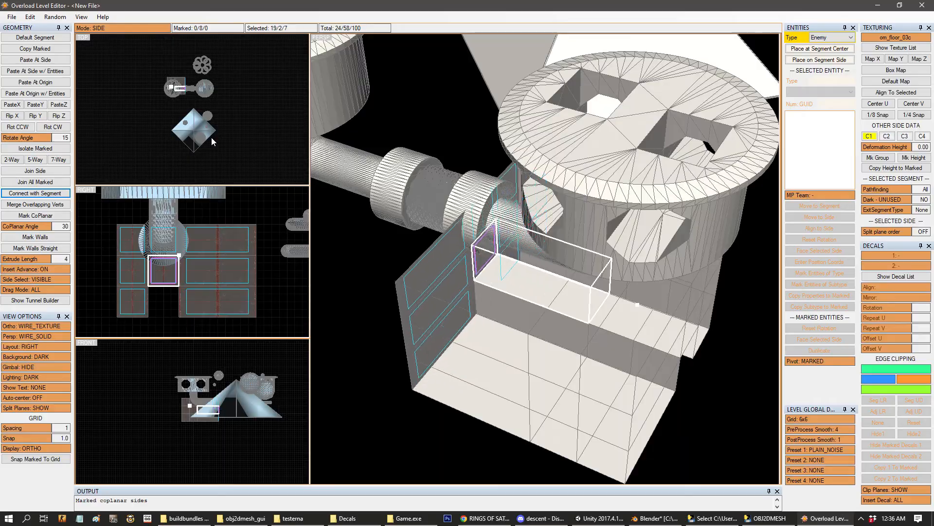
pyautogui.press('Left')
# - Mark all coplanar sides on top of the block and raise them above the drum
pyautogui.scroll(3, 404, 294)
pyautogui.moveTo(404, 294); pyautogui.dragTo(527, 264, button='middle')
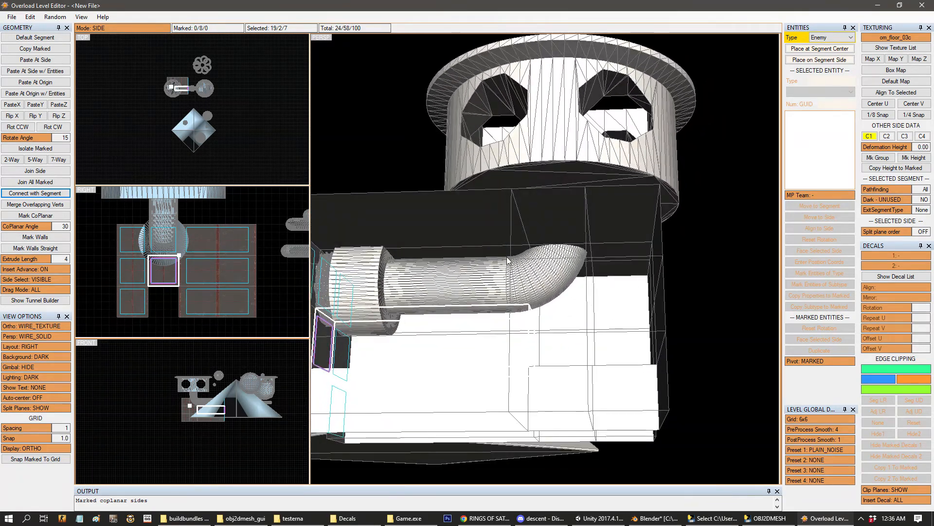
pyautogui.click(417, 237)
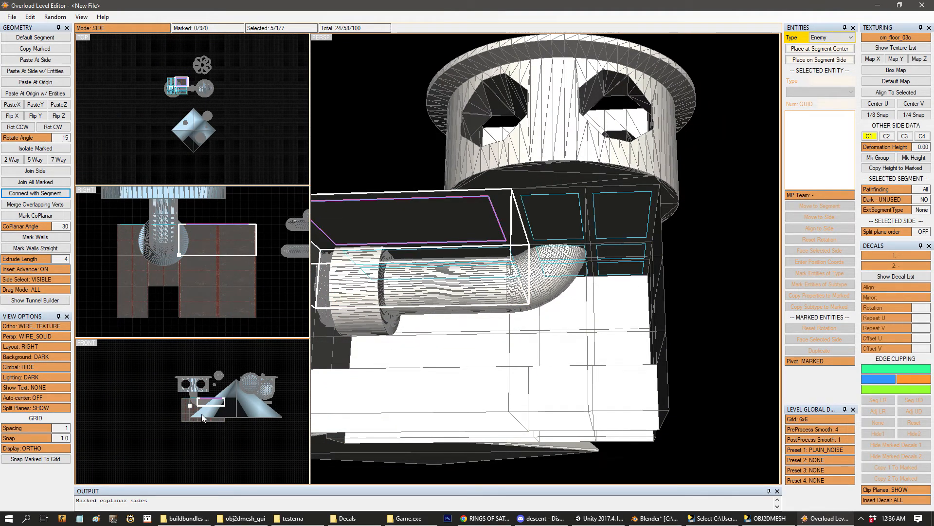
pyautogui.press('Up')
pyautogui.press('Up')
pyautogui.press('Up')
pyautogui.press('Up')
pyautogui.press('Up')
pyautogui.press('Up')
pyautogui.press('Up')
pyautogui.press('Up')
pyautogui.press('Up')
pyautogui.press('Up')
pyautogui.press('Up')
pyautogui.press('Up')
pyautogui.press('Up')
pyautogui.press('Up')
# - Mark all coplanar sides on the block's long face nearest the drum and move them outward past it
pyautogui.moveTo(417, 380); pyautogui.dragTo(439, 226, button='middle')
pyautogui.click(471, 330)
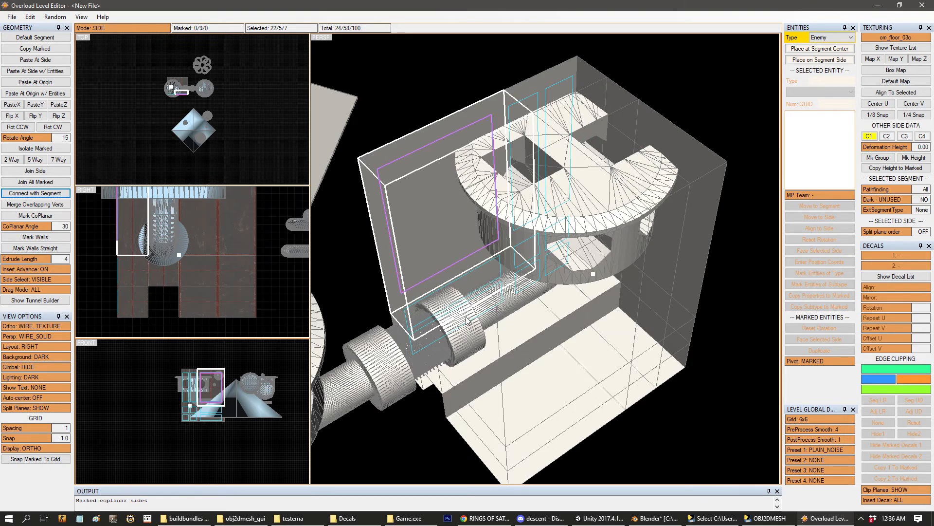
pyautogui.press('Down')
pyautogui.press('Down')
pyautogui.press('Down')
pyautogui.press('Down')
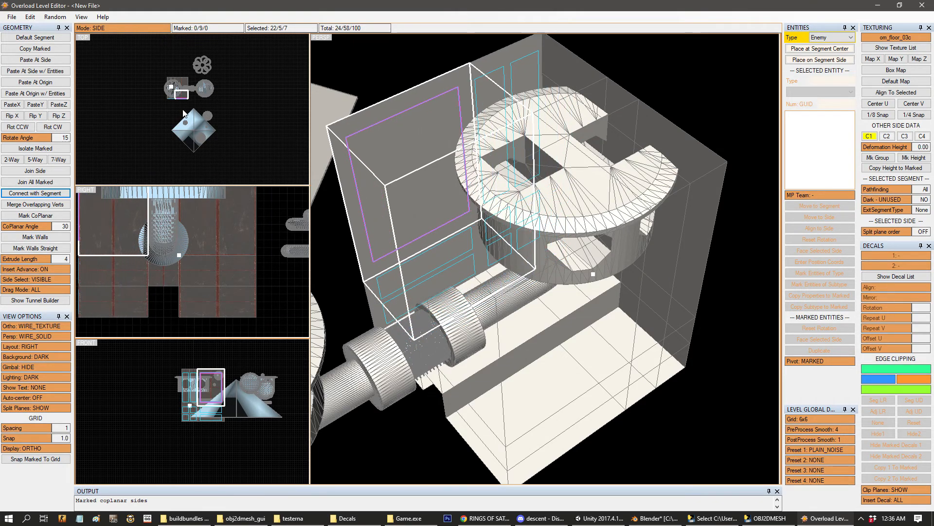
# - Mark all coplanar sides on the block's end away from the second drum and move them outward
pyautogui.scroll(3, 533, 265)
pyautogui.click(687, 221)
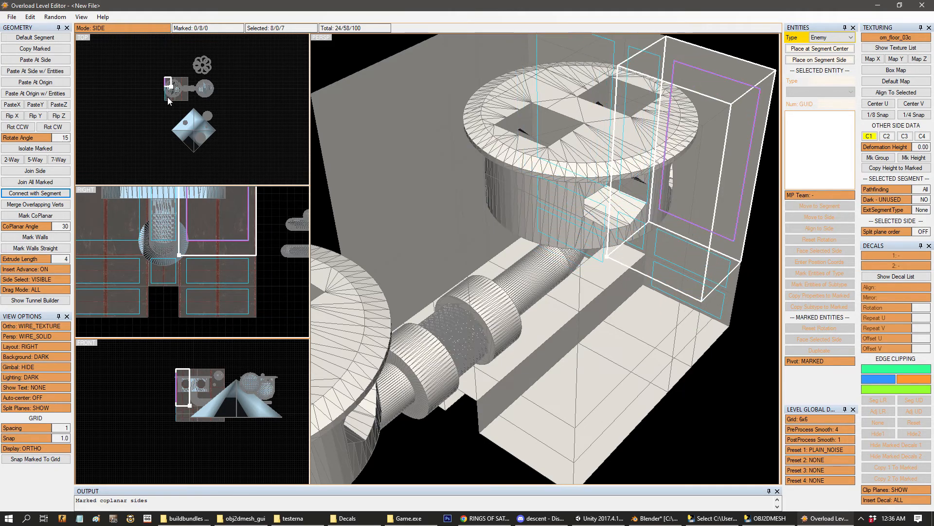
pyautogui.press('Left')
pyautogui.press('Left')
pyautogui.press('Left')
pyautogui.press('Left')
# - Select the tall narrow side above the pipe on the end facing the second drum, and clear all marks
pyautogui.scroll(-3, 550, 205)
pyautogui.moveTo(603, 214); pyautogui.dragTo(612, 307, button='middle')
pyautogui.scroll(3, 491, 224)
pyautogui.moveTo(504, 287); pyautogui.dragTo(733, 105, button='middle')
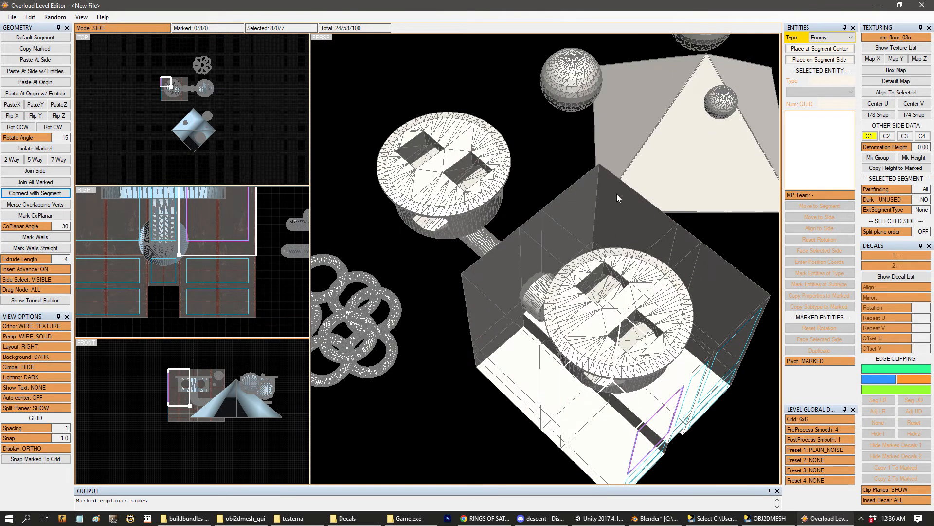
pyautogui.moveTo(539, 251); pyautogui.dragTo(601, 295, button='middle')
pyautogui.click(551, 240)
pyautogui.scroll(-5, 646, 372)
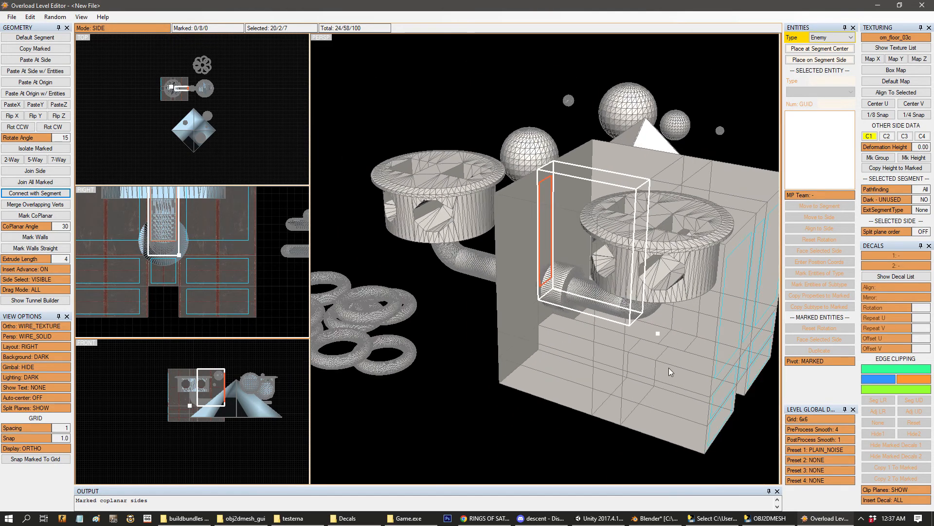
pyautogui.moveTo(669, 369); pyautogui.dragTo(626, 295, button='middle')
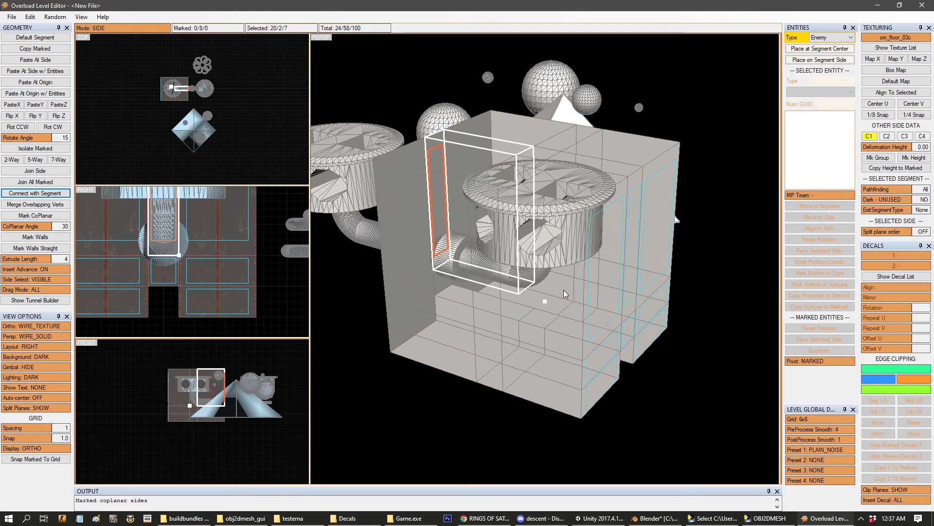
pyautogui.moveTo(479, 321); pyautogui.dragTo(592, 293, button='middle')
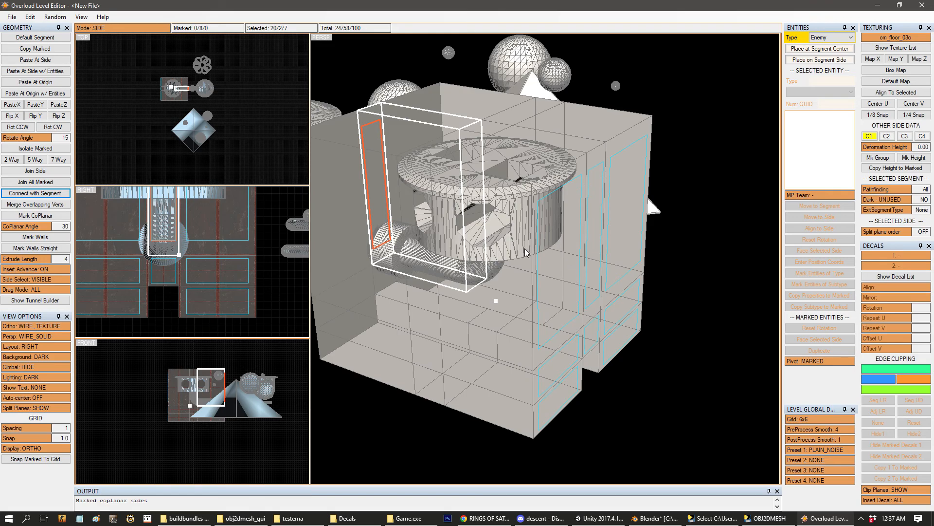
pyautogui.moveTo(503, 264); pyautogui.dragTo(539, 301, button='middle')
pyautogui.press('a')
# - Mark the two lower vertices of the tall narrow side and raise them above the pipe coupling
pyautogui.press('3')
pyautogui.click(542, 300)
pyautogui.press('space')
pyautogui.press('Up')
pyautogui.press('Up')
pyautogui.press('Up')
pyautogui.press('Up')
pyautogui.press('Up')
pyautogui.press('Up')
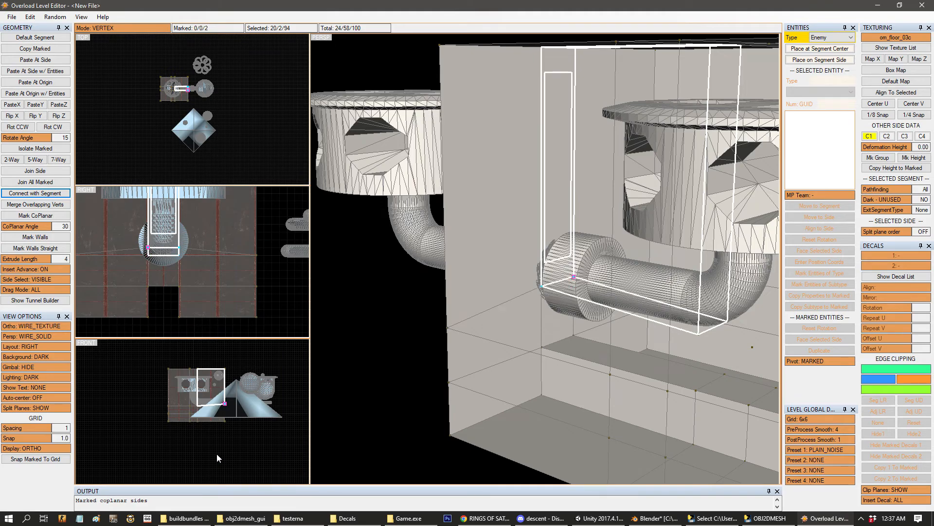
# - Clear the vertex marks, mark the tall narrow side, and insert a segment on it toward the second drum
pyautogui.scroll(-2, 463, 314)
pyautogui.press('Tab')
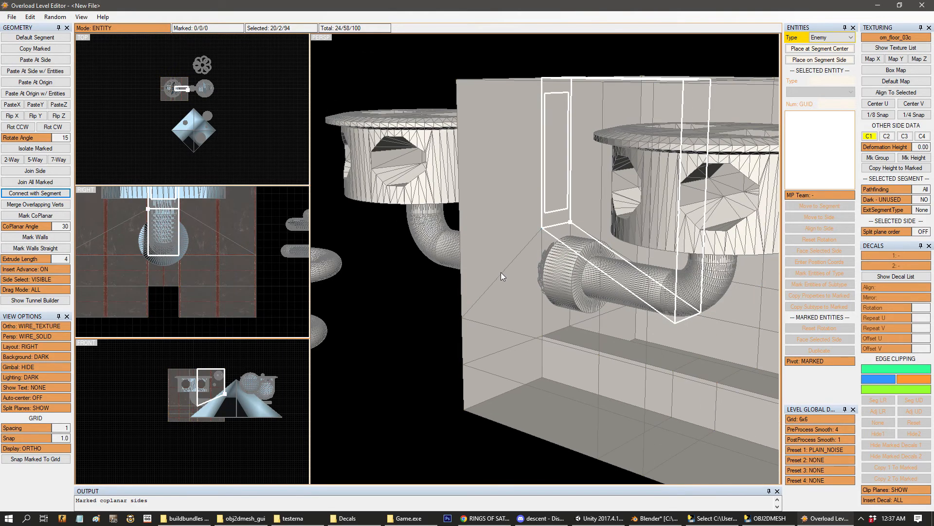
pyautogui.moveTo(588, 183); pyautogui.dragTo(642, 255, button='middle')
pyautogui.press('Tab')
pyautogui.press('Tab')
pyautogui.press('space')
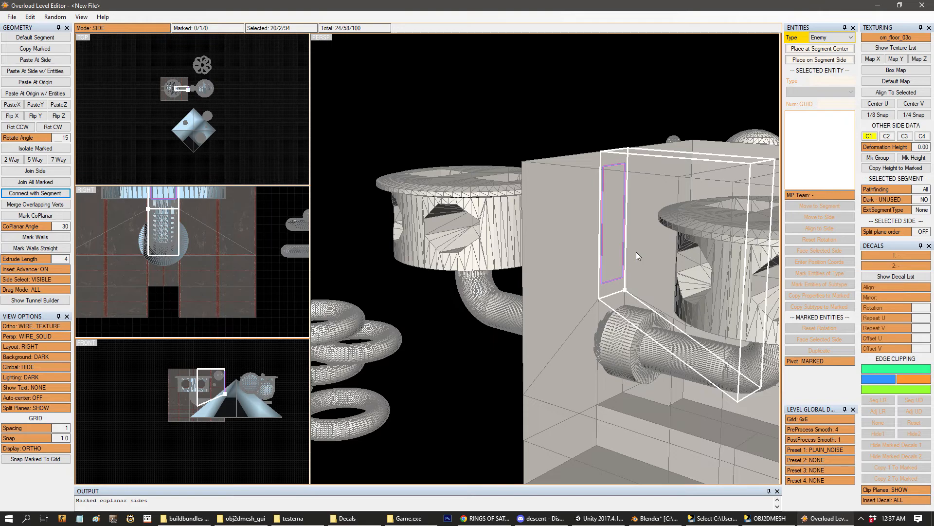
pyautogui.press('Insert')
pyautogui.moveTo(636, 252); pyautogui.dragTo(650, 294, button='middle')
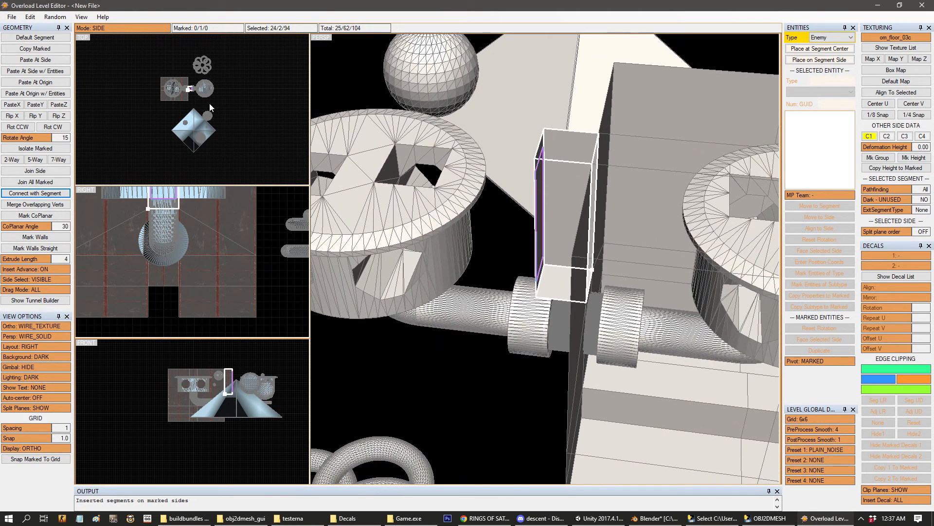
# - Mark the vertices of the block's end and the new connecting segment, and shift them toward the first drum to fit between the pipe couplings
pyautogui.scroll(4, 207, 82)
pyautogui.scroll(6, 206, 81)
pyautogui.press('Tab')
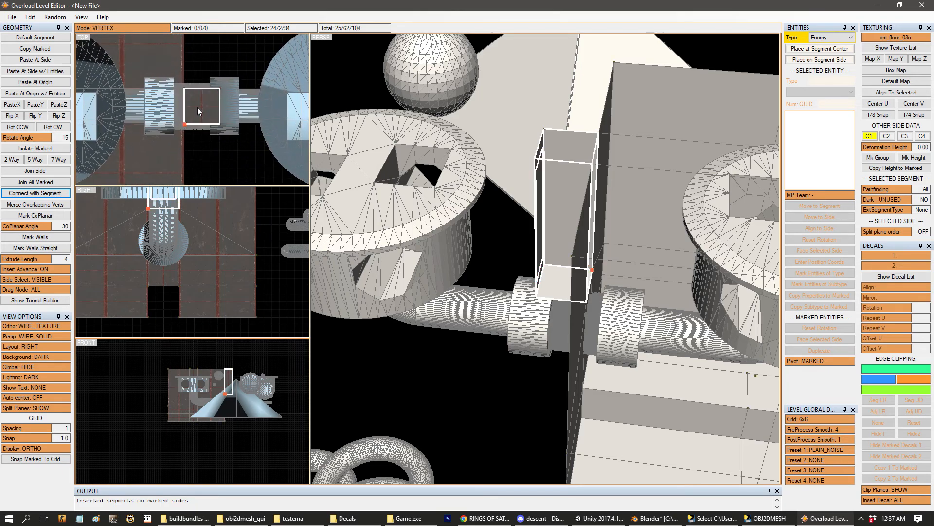
pyautogui.scroll(-2, 232, 149)
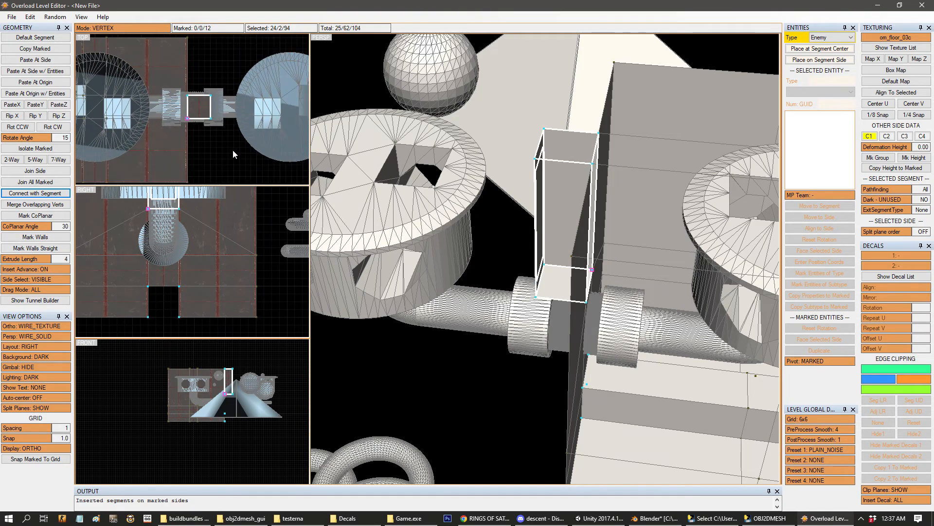
pyautogui.scroll(-3, 232, 145)
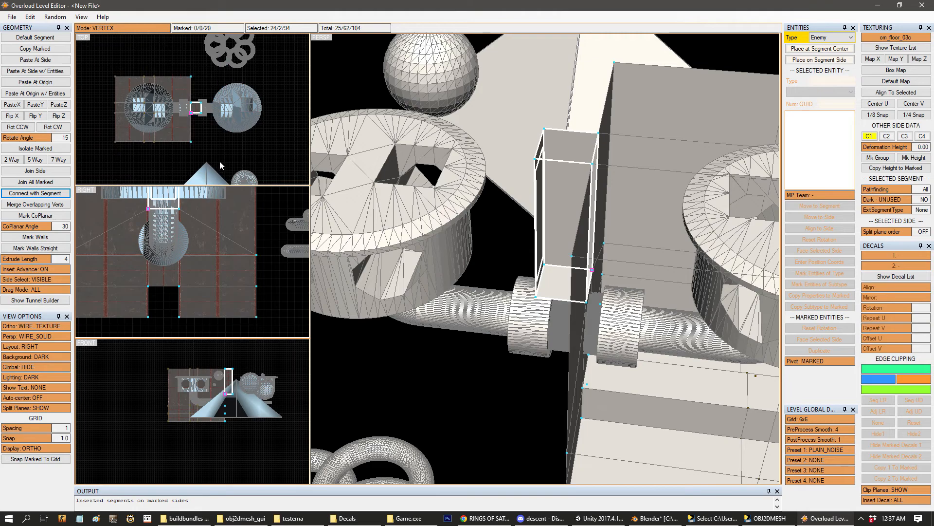
pyautogui.scroll(4, 224, 146)
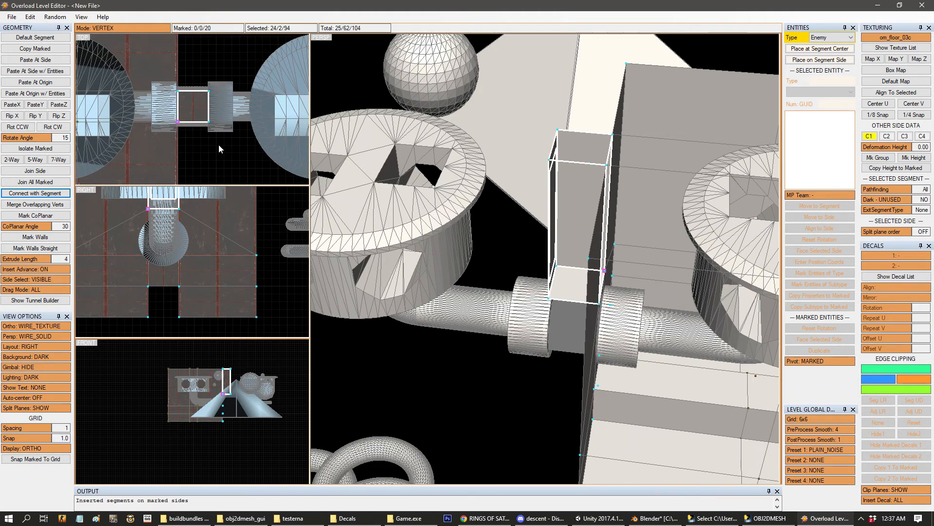
pyautogui.scroll(4, 527, 211)
pyautogui.moveTo(579, 235); pyautogui.dragTo(512, 280, button='middle')
# - Mark all segments of the first drum's block, copy them, and paste them at the connecting segment's side facing the second drum
pyautogui.press('Tab')
pyautogui.scroll(-3, 512, 281)
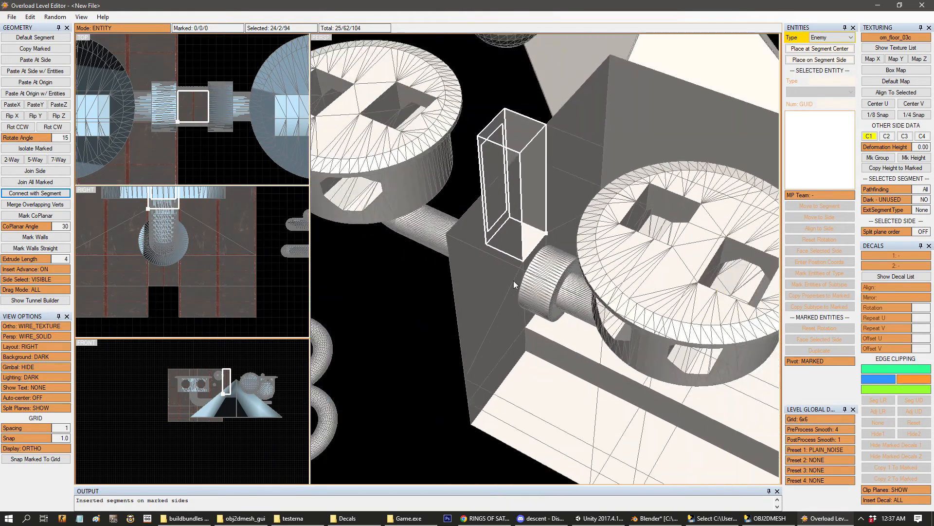
pyautogui.scroll(-3, 512, 281)
pyautogui.scroll(-5, 218, 139)
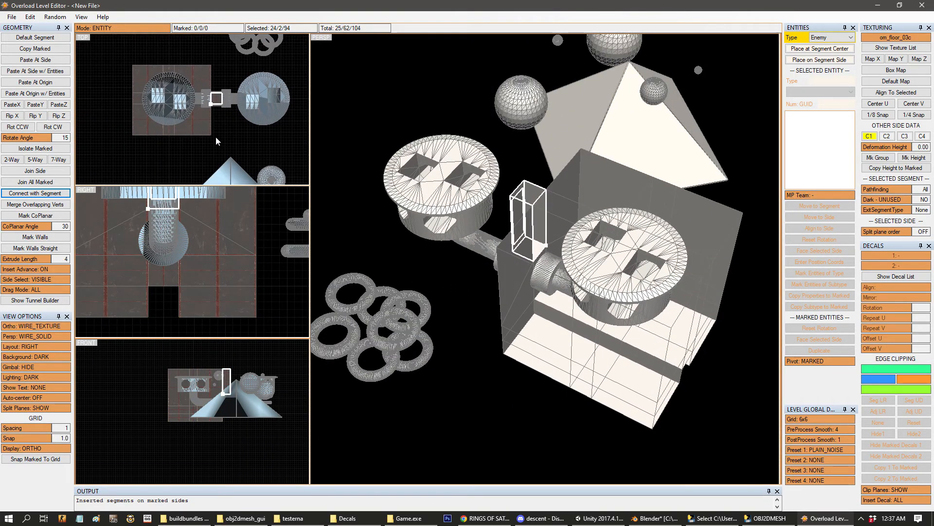
pyautogui.moveTo(119, 58); pyautogui.dragTo(218, 147)
pyautogui.scroll(2, 507, 245)
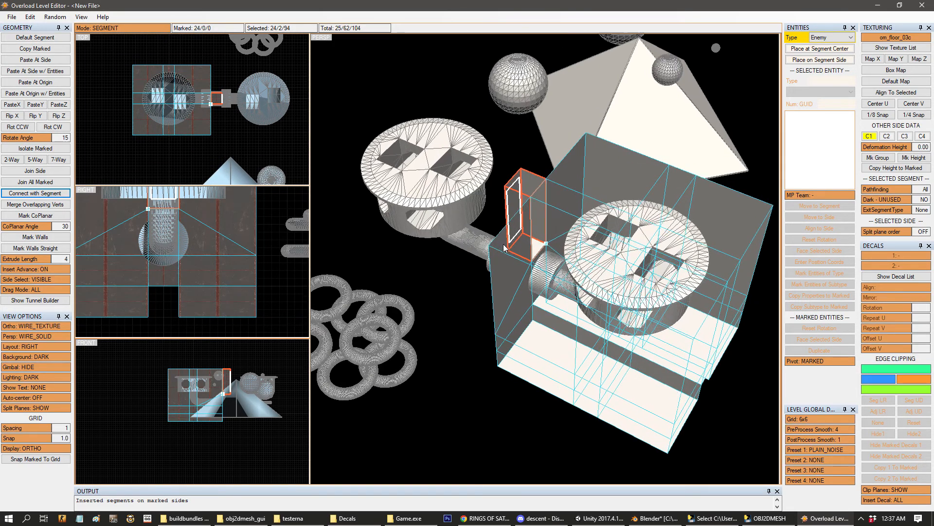
pyautogui.moveTo(566, 283); pyautogui.dragTo(522, 313, button='middle')
pyautogui.moveTo(211, 128); pyautogui.dragTo(202, 120, button='middle')
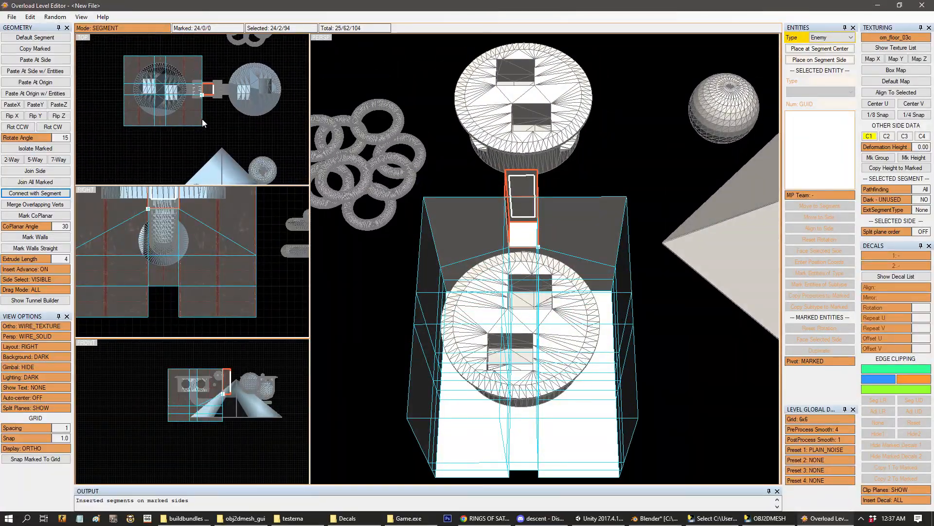
pyautogui.click(33, 62)
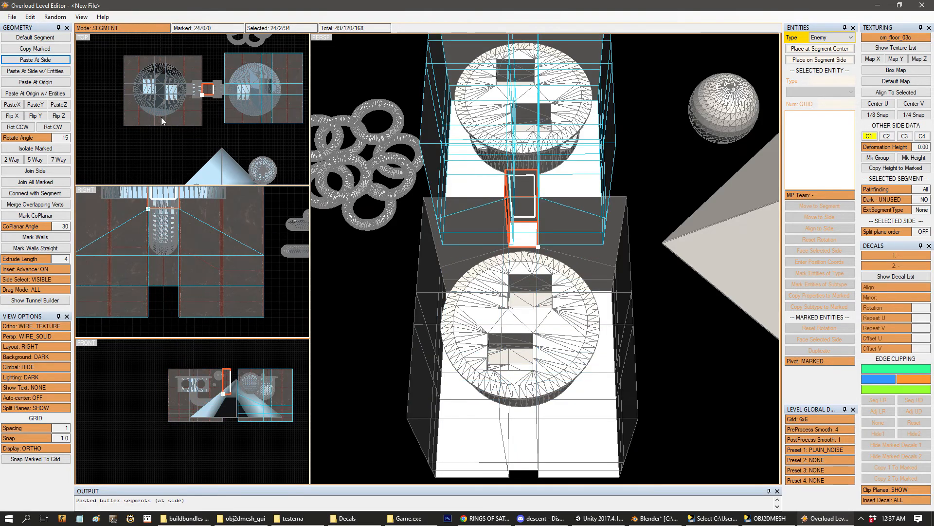
# - Move the pasted block toward the connecting segment so that it surrounds the second drum
pyautogui.moveTo(436, 176); pyautogui.dragTo(593, 199, button='middle')
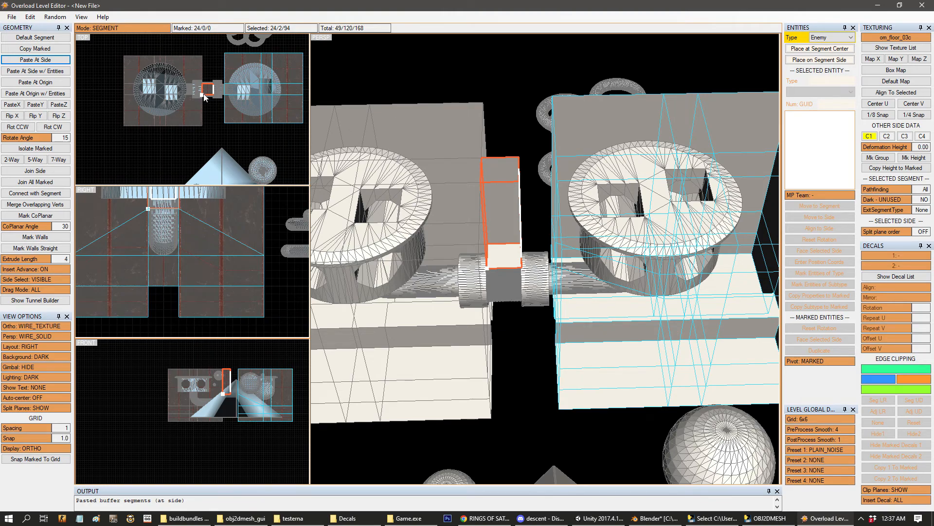
pyautogui.moveTo(474, 249); pyautogui.dragTo(531, 202, button='middle')
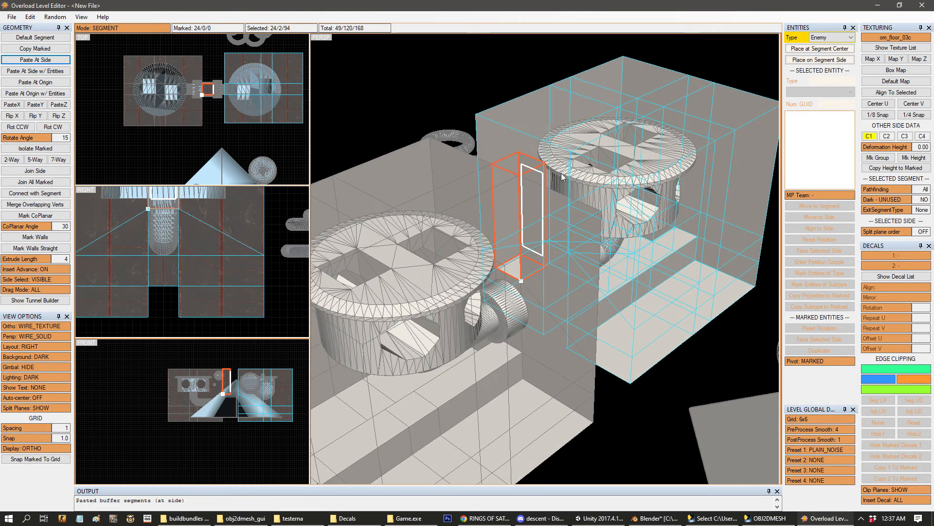
pyautogui.moveTo(558, 174); pyautogui.dragTo(442, 179, button='middle')
pyautogui.moveTo(537, 196); pyautogui.dragTo(438, 209, button='middle')
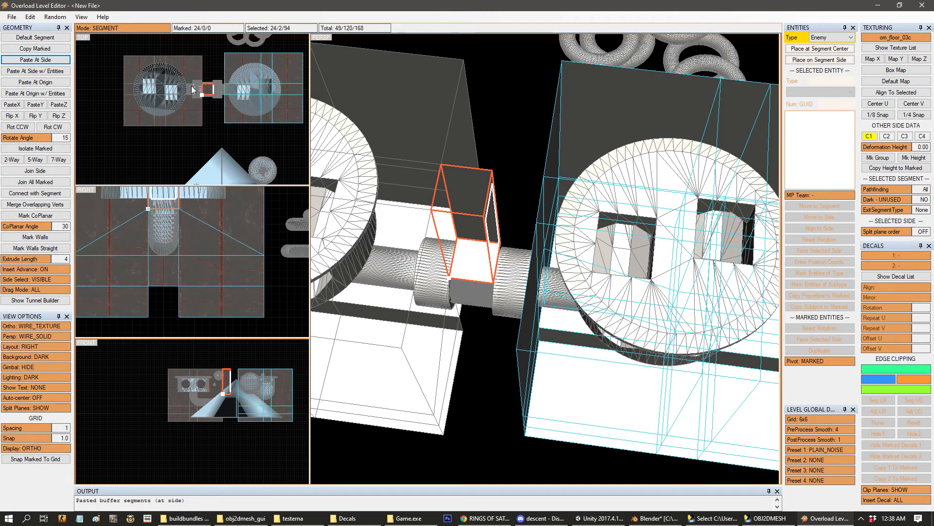
pyautogui.press('Left')
pyautogui.press('Left')
pyautogui.press('Left')
pyautogui.press('Left')
# - Select the second block's tall narrow side facing the connecting segment and join it to that segment
pyautogui.scroll(4, 458, 198)
pyautogui.moveTo(456, 215); pyautogui.dragTo(504, 244, button='middle')
pyautogui.press('q')
pyautogui.click(518, 213)
pyautogui.press('Tab')
pyautogui.press('Tab')
pyautogui.press('Tab')
pyautogui.press('Tab')
pyautogui.press('Tab')
pyautogui.moveTo(416, 236); pyautogui.dragTo(564, 242, button='middle')
pyautogui.press('j')
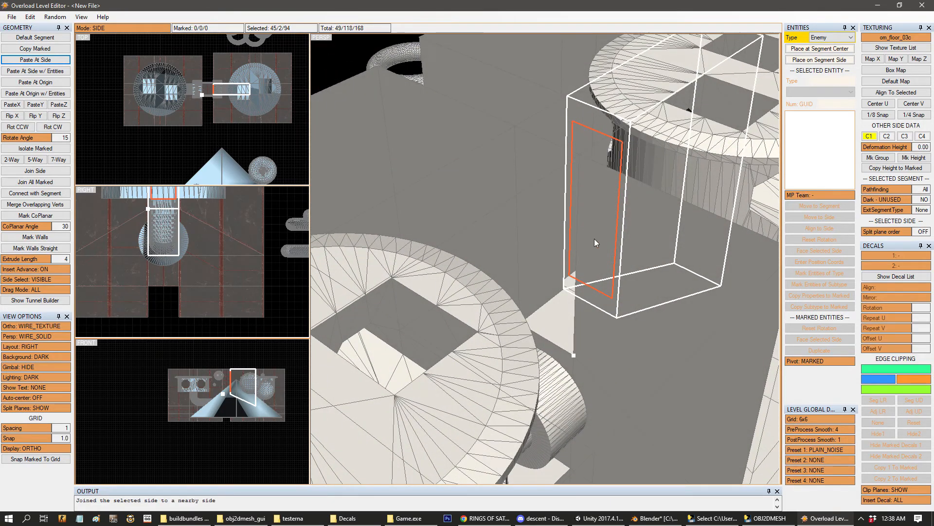
pyautogui.moveTo(632, 227); pyautogui.dragTo(492, 226, button='middle')
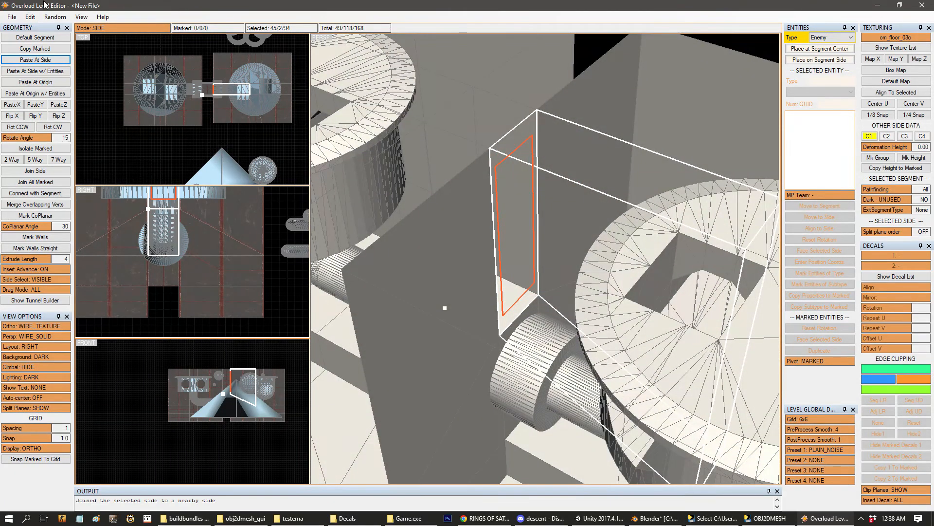
# - Save the level as aaaaa.overload in the Levels folder
pyautogui.click(29, 17)
pyautogui.click(27, 17)
pyautogui.click(12, 16)
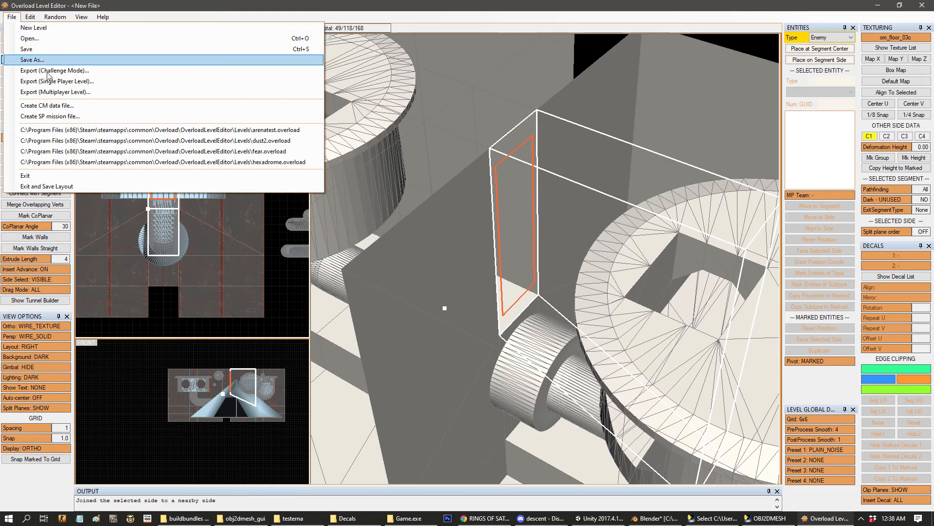
pyautogui.click(31, 52)
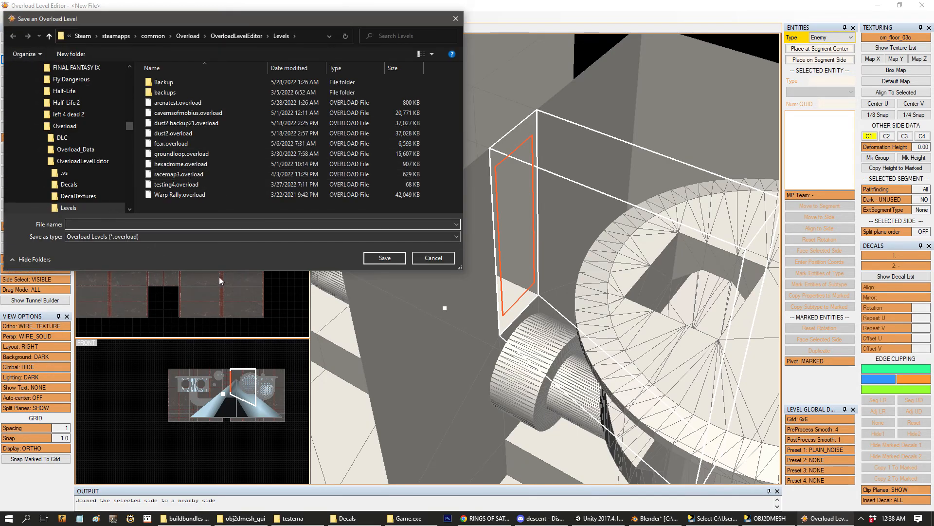
pyautogui.click(390, 255)
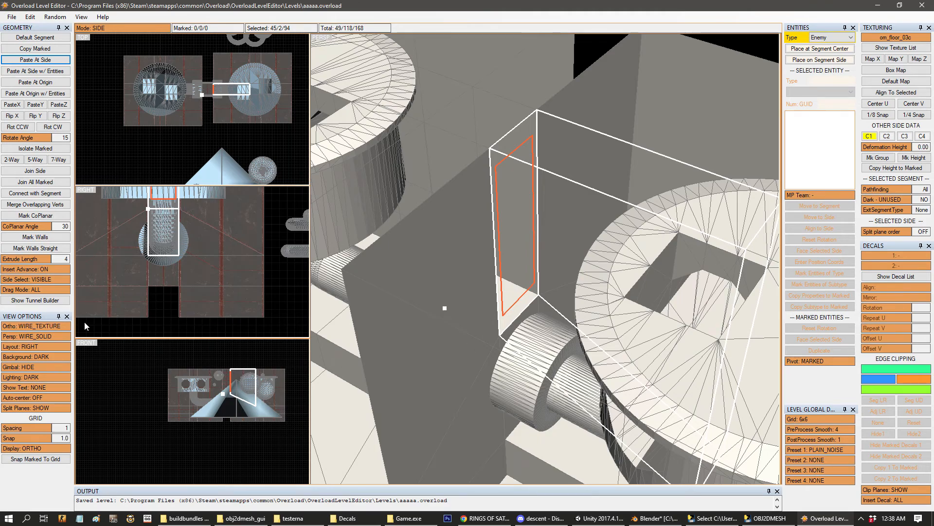
# - Test the level's validity and dismiss the report
pyautogui.click(30, 18)
pyautogui.click(77, 182)
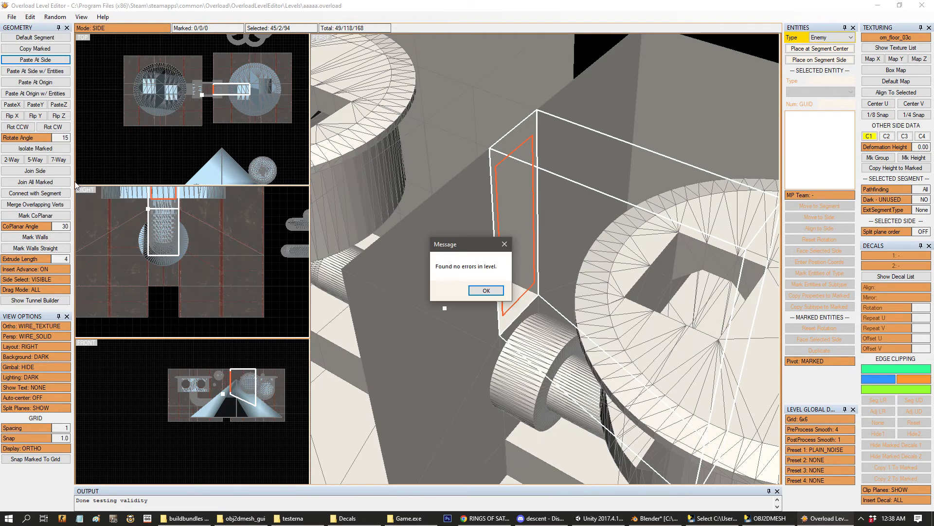
pyautogui.click(486, 294)
# - Select the mid-height side on the second block's outer wall facing the pyramid
pyautogui.scroll(-5, 501, 361)
pyautogui.moveTo(508, 389); pyautogui.dragTo(612, 262, button='middle')
pyautogui.scroll(4, 514, 284)
pyautogui.press('Tab')
pyautogui.press('Tab')
pyautogui.press('Tab')
pyautogui.press('Tab')
pyautogui.click(597, 257)
pyautogui.press('Tab')
pyautogui.press('Tab')
pyautogui.press('Tab')
pyautogui.press('Tab')
pyautogui.press('space')
pyautogui.scroll(4, 618, 309)
pyautogui.moveTo(618, 309); pyautogui.dragTo(563, 326, button='middle')
pyautogui.scroll(-3, 579, 324)
pyautogui.scroll(-3, 521, 286)
pyautogui.press('space')
pyautogui.click(563, 326)
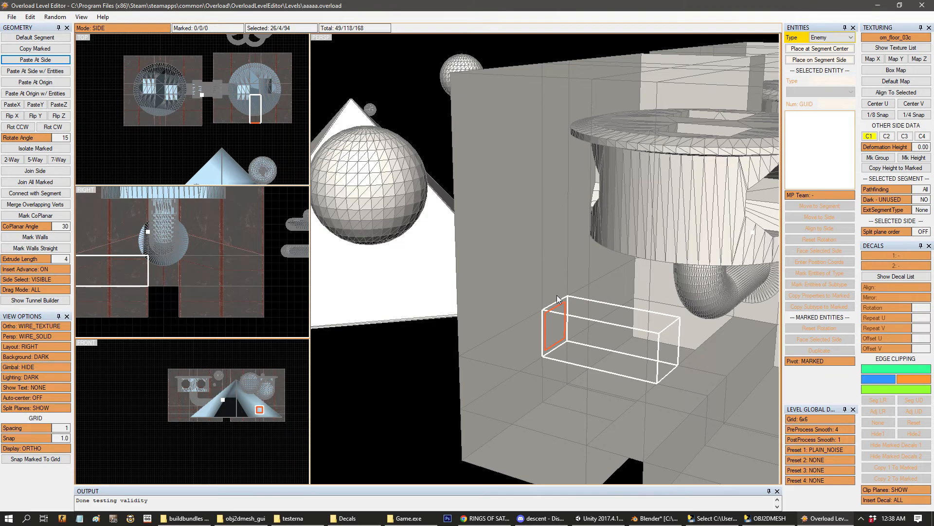
# - Insert two segments in line outward from the selected side, plus one above and one below the end segment
pyautogui.press('Tab')
pyautogui.press('Tab')
pyautogui.press('space')
pyautogui.press('Insert')
pyautogui.scroll(1, 539, 358)
pyautogui.moveTo(539, 357); pyautogui.dragTo(578, 344, button='middle')
pyautogui.press('Insert')
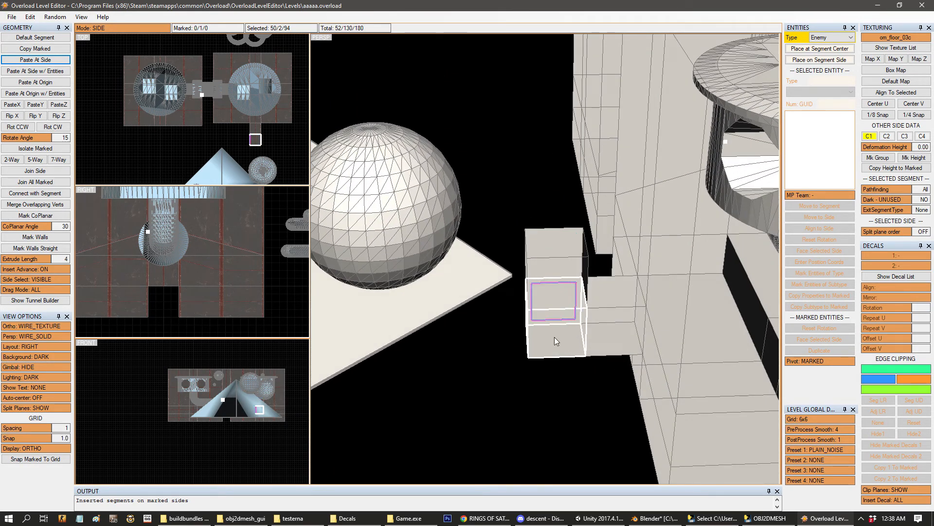
pyautogui.click(555, 341)
pyautogui.press('Insert')
pyautogui.moveTo(578, 351)
pyautogui.mouseDown(button='middle')
pyautogui.moveTo(596, 320)
pyautogui.moveTo(575, 336)
pyautogui.mouseUp(button='middle')
# - Mark the three stacked sides facing the first block's direction and insert a segment on each
pyautogui.click(563, 262)
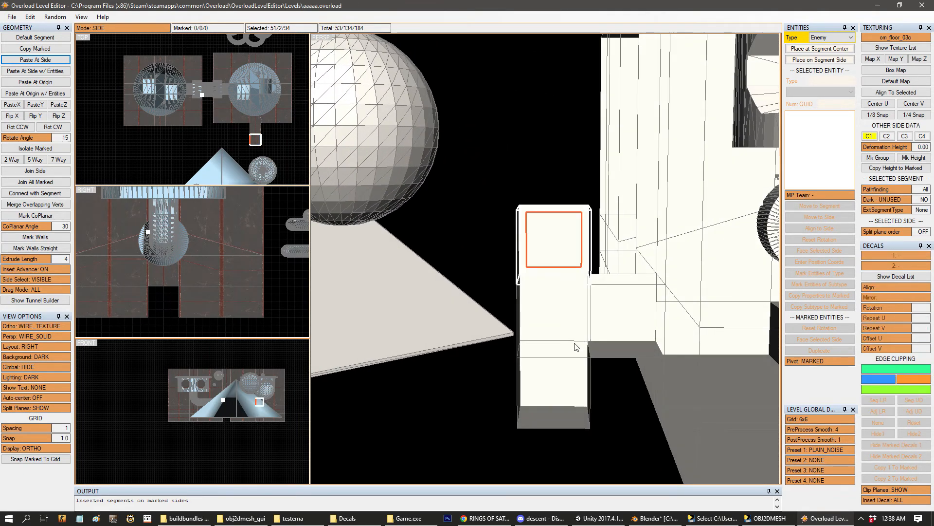
pyautogui.press('Insert')
pyautogui.press('Insert')
pyautogui.press('Insert')
# - Mark the stack's three opposite sides and insert a segment on each to complete a 3×3 wall of segments
pyautogui.moveTo(570, 359)
pyautogui.mouseDown(button='middle')
pyautogui.moveTo(599, 391)
pyautogui.moveTo(603, 305)
pyautogui.moveTo(617, 346)
pyautogui.moveTo(557, 336)
pyautogui.moveTo(421, 193)
pyautogui.mouseUp(button='middle')
pyautogui.moveTo(349, 154); pyautogui.dragTo(516, 229, button='middle')
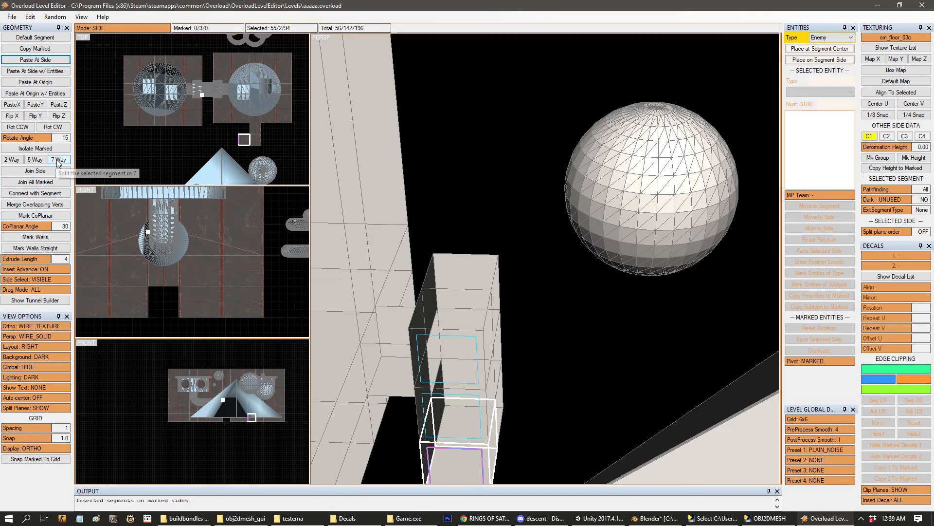
pyautogui.click(449, 285)
pyautogui.moveTo(456, 375); pyautogui.dragTo(484, 372, button='middle')
pyautogui.press('Insert')
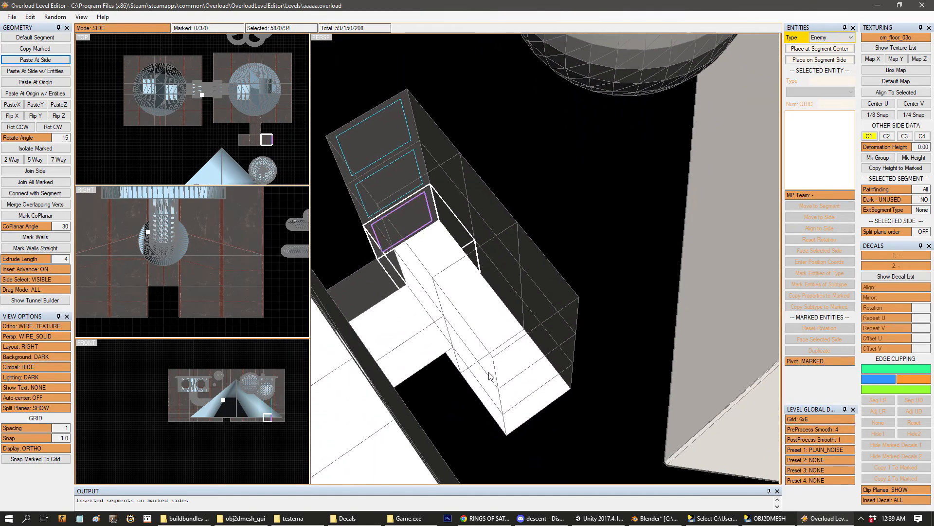
# - Try a 7-way split of the short corridor segment joining the second block to the 3×3 wall
pyautogui.click(484, 372)
pyautogui.click(413, 332)
pyautogui.moveTo(427, 342); pyautogui.dragTo(361, 278, button='middle')
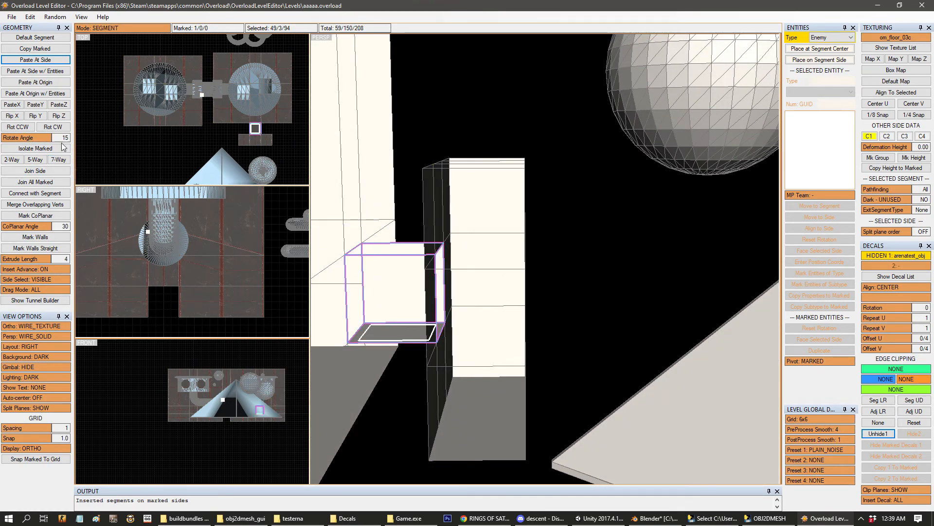
pyautogui.click(56, 161)
pyautogui.moveTo(347, 317); pyautogui.dragTo(550, 239, button='middle')
pyautogui.scroll(2, 421, 303)
# - Undo the last marking and the 7-way split of the corridor segment
pyautogui.click(419, 249)
pyautogui.click(550, 241)
pyautogui.moveTo(549, 271)
pyautogui.mouseDown(button='middle')
pyautogui.moveTo(538, 252)
pyautogui.moveTo(548, 256)
pyautogui.mouseUp(button='middle')
pyautogui.hotkey('ctrl', 'z')
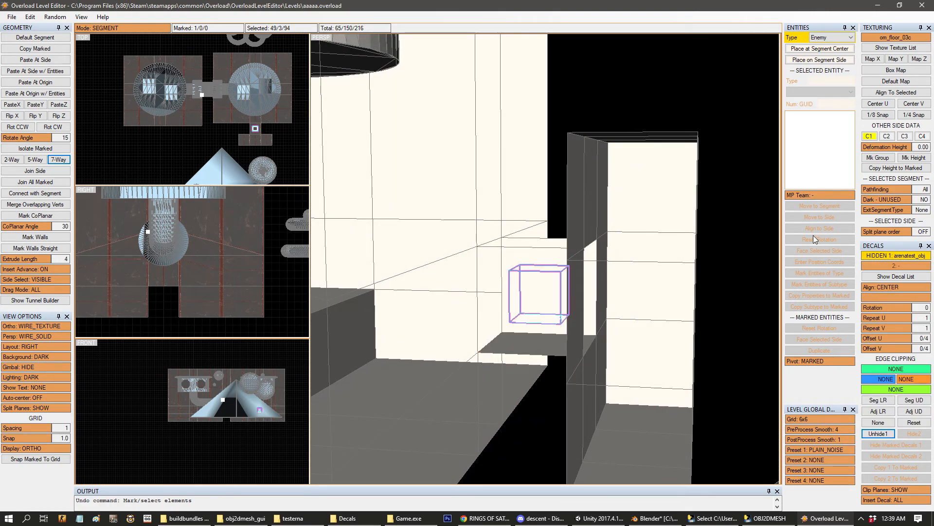
pyautogui.moveTo(664, 272); pyautogui.dragTo(623, 267, button='middle')
pyautogui.moveTo(708, 227); pyautogui.dragTo(554, 274, button='middle')
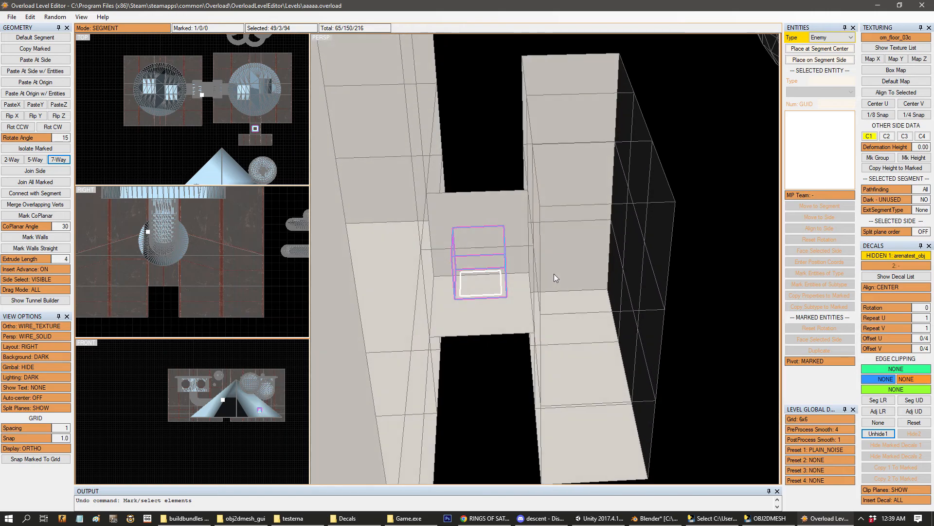
pyautogui.hotkey('ctrl', 'z')
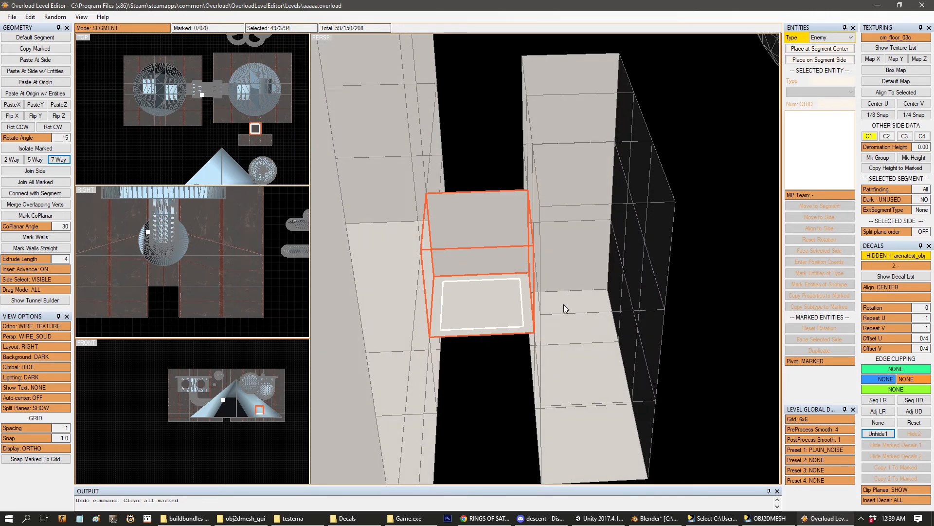
# - Select the centre side on the 3×3 wall's outer face and mark all sides coplanar with it
pyautogui.scroll(-3, 563, 305)
pyautogui.moveTo(590, 282); pyautogui.dragTo(580, 322, button='middle')
pyautogui.click(580, 322)
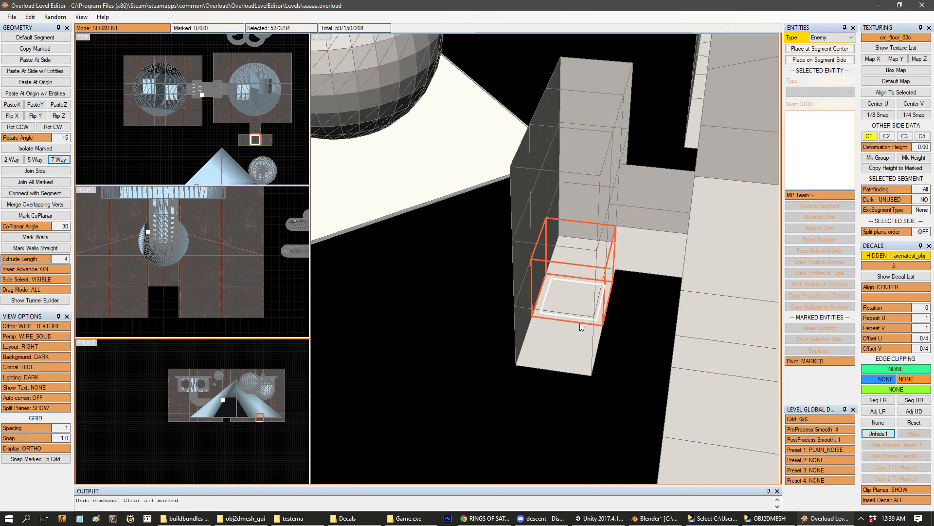
pyautogui.press('2')
pyautogui.click(532, 236)
pyautogui.press('q')
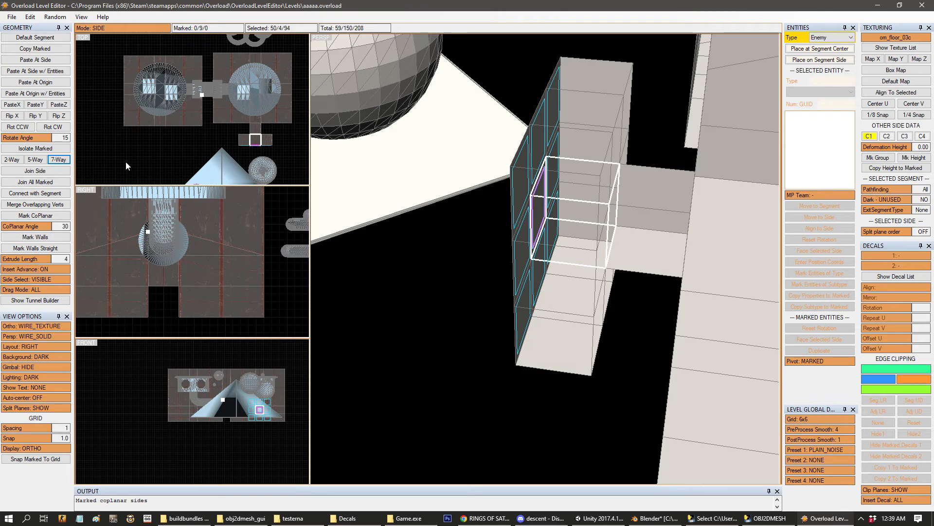
# - Move the marked outer sides far away from the second block, stretching the segments past the pyramid and spheres
pyautogui.moveTo(237, 167); pyautogui.dragTo(194, 130, button='middle')
pyautogui.press('Down')
pyautogui.press('Down')
pyautogui.press('Down')
pyautogui.press('Down')
pyautogui.press('Down')
pyautogui.press('Down')
pyautogui.press('Down')
pyautogui.press('Down')
pyautogui.press('Down')
pyautogui.press('Down')
pyautogui.press('Down')
pyautogui.press('Down')
pyautogui.press('Down')
pyautogui.press('Down')
pyautogui.press('Down')
pyautogui.press('Down')
pyautogui.press('Down')
pyautogui.press('Down')
pyautogui.press('Down')
pyautogui.press('Down')
pyautogui.press('Down')
pyautogui.press('Down')
pyautogui.press('Down')
pyautogui.press('Down')
pyautogui.press('Down')
pyautogui.press('Down')
pyautogui.press('Down')
pyautogui.press('Down')
pyautogui.press('Down')
pyautogui.press('Down')
pyautogui.press('Down')
pyautogui.press('Down')
pyautogui.press('Down')
pyautogui.press('Down')
pyautogui.press('Down')
pyautogui.press('Down')
pyautogui.press('Down')
pyautogui.press('Down')
pyautogui.press('Down')
pyautogui.press('Down')
# - Mark the three stacked sides at the narrow room's pyramid end and move them outward until the room spans the whole pyramid
pyautogui.scroll(-3, 509, 179)
pyautogui.moveTo(509, 182); pyautogui.dragTo(563, 219, button='middle')
pyautogui.press('a')
pyautogui.click(563, 229)
pyautogui.press('4')
pyautogui.press('2')
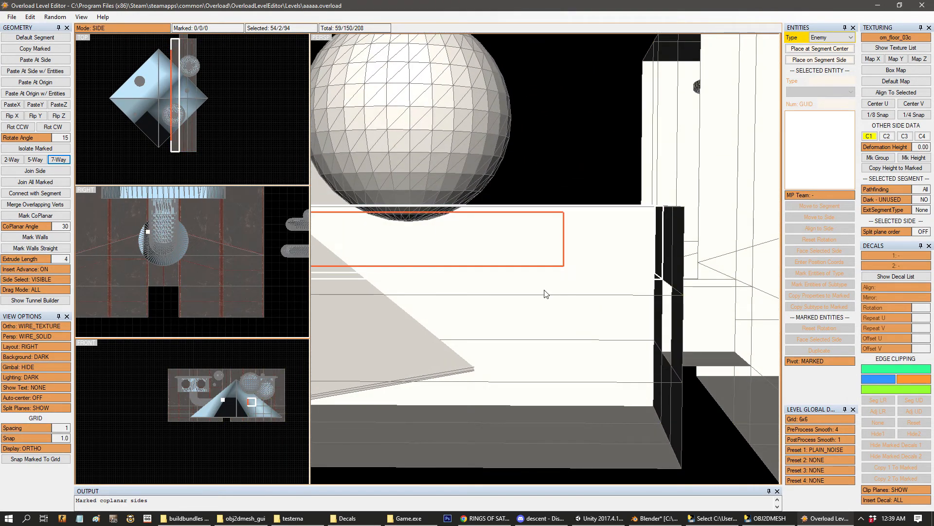
pyautogui.press('Left')
pyautogui.press('Left')
pyautogui.press('Left')
pyautogui.press('Left')
pyautogui.press('Left')
pyautogui.press('Left')
pyautogui.press('Left')
pyautogui.press('Left')
pyautogui.press('Left')
pyautogui.press('Left')
pyautogui.press('Left')
pyautogui.press('Left')
pyautogui.press('Left')
pyautogui.press('Left')
pyautogui.press('Left')
pyautogui.press('Left')
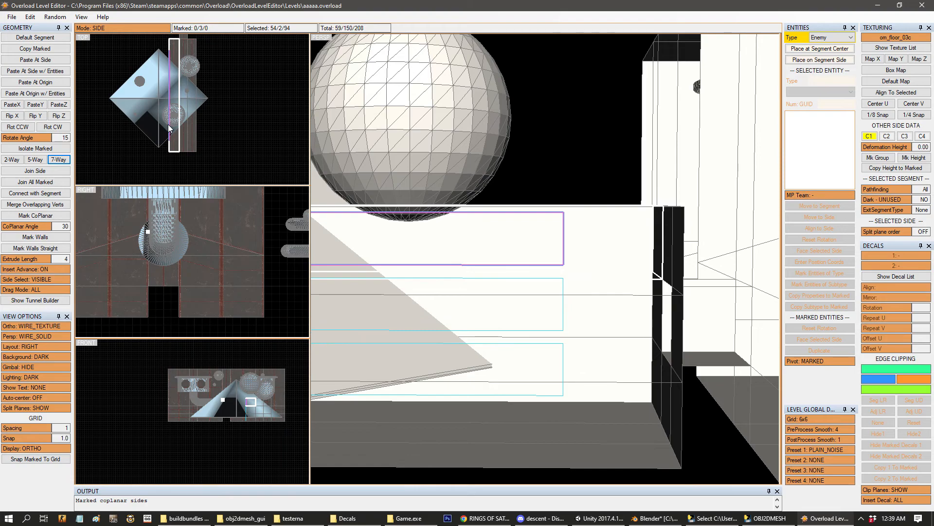
pyautogui.press('Left')
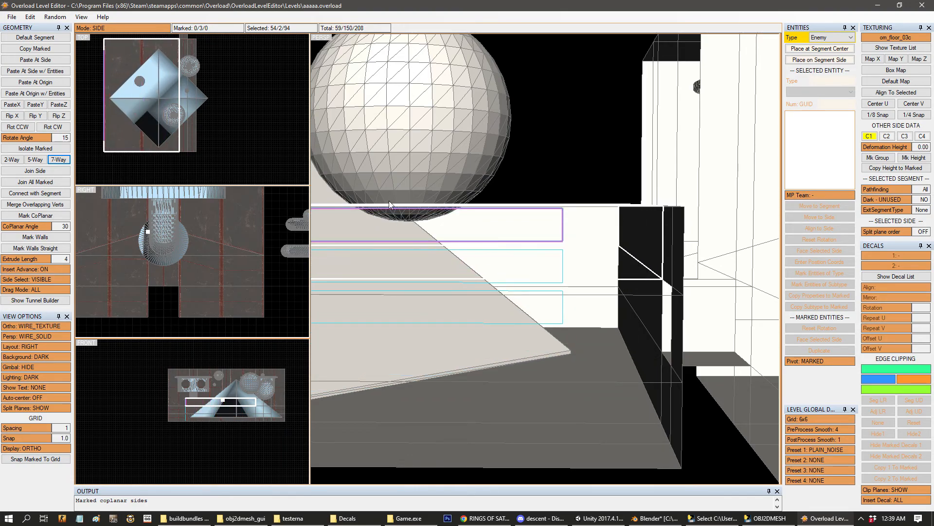
# - Mark the room's three ceiling sides and raise them above the pyramid and the spheres
pyautogui.moveTo(356, 188); pyautogui.dragTo(545, 223, button='middle')
pyautogui.moveTo(613, 241); pyautogui.dragTo(674, 191, button='middle')
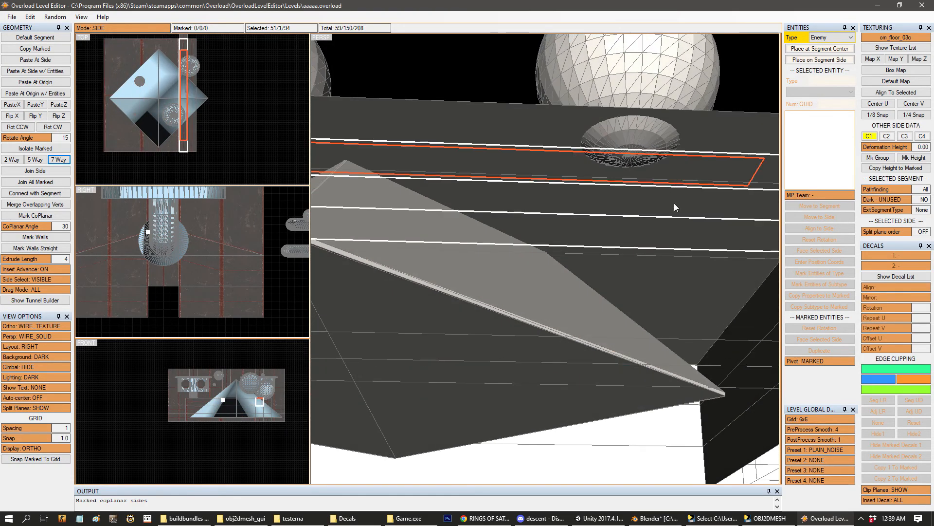
pyautogui.click(677, 262)
pyautogui.press('Up')
pyautogui.press('Up')
pyautogui.press('Up')
pyautogui.press('Up')
pyautogui.press('Up')
pyautogui.press('Up')
pyautogui.press('Up')
pyautogui.press('Up')
pyautogui.press('Up')
pyautogui.press('Up')
pyautogui.press('Up')
pyautogui.press('Up')
pyautogui.press('Up')
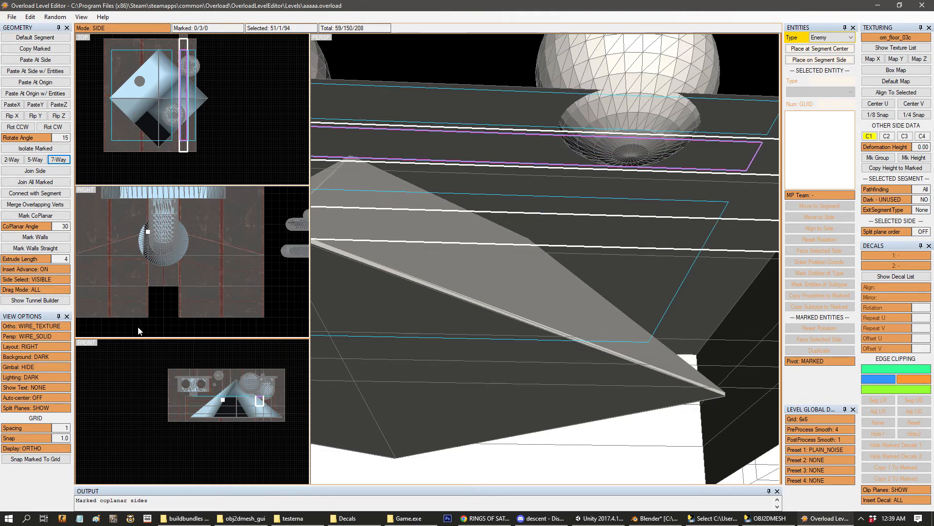
pyautogui.press('Up')
pyautogui.press('Up')
pyautogui.press('Up')
pyautogui.press('Up')
pyautogui.press('Up')
pyautogui.press('Up')
pyautogui.press('Up')
pyautogui.press('Up')
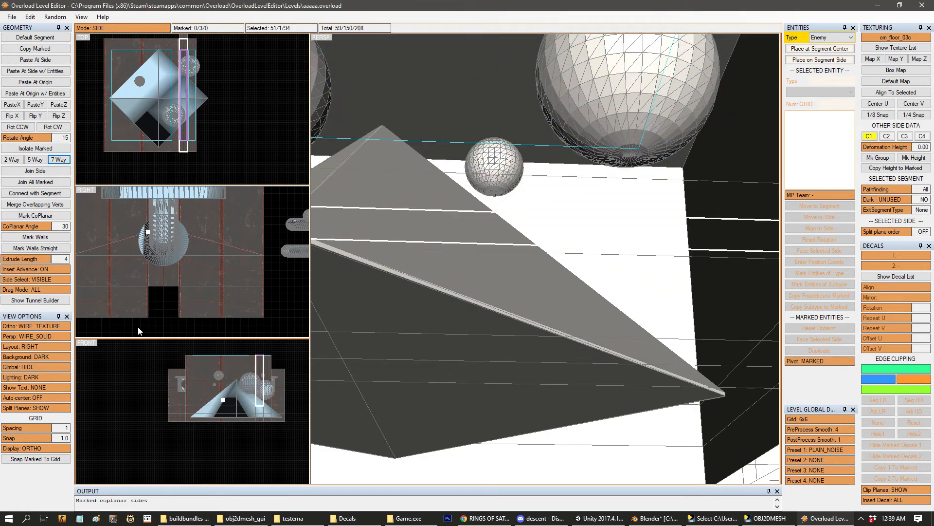
# - Mark the three stacked wall sides beside the large spheres, move them outward past the spheres and clear the marks
pyautogui.scroll(-2, 508, 209)
pyautogui.moveTo(508, 209); pyautogui.dragTo(544, 302, button='middle')
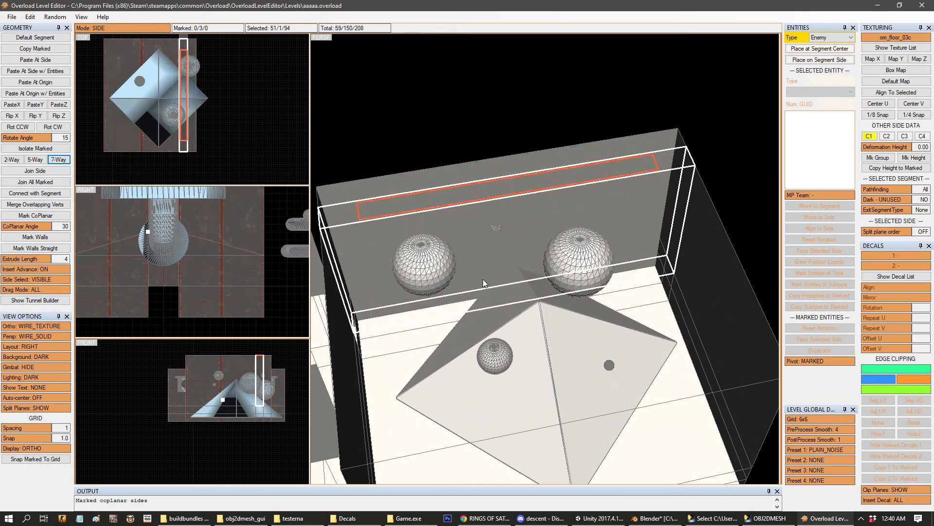
pyautogui.click(488, 245)
pyautogui.moveTo(533, 247); pyautogui.dragTo(506, 244, button='middle')
pyautogui.moveTo(177, 122); pyautogui.dragTo(214, 111)
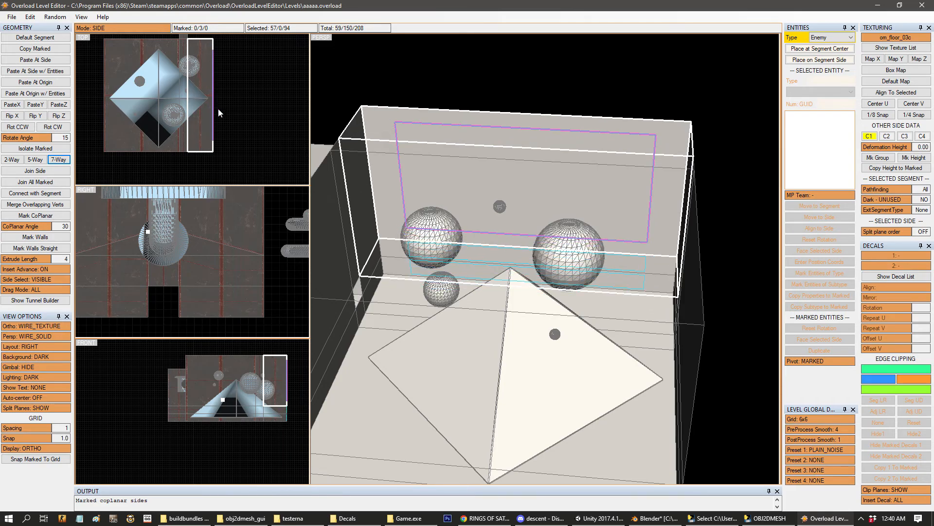
pyautogui.moveTo(443, 186); pyautogui.dragTo(489, 91, button='middle')
pyautogui.press('Escape')
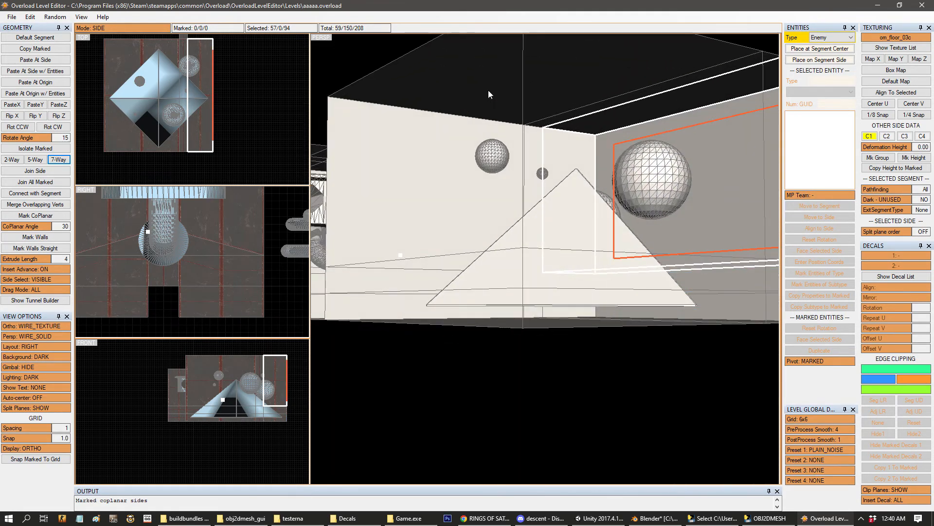
# - Mark all coplanar sides of the second drum block's outer face toward the torus rings and move them two grid steps inward
pyautogui.moveTo(589, 160); pyautogui.dragTo(619, 239, button='middle')
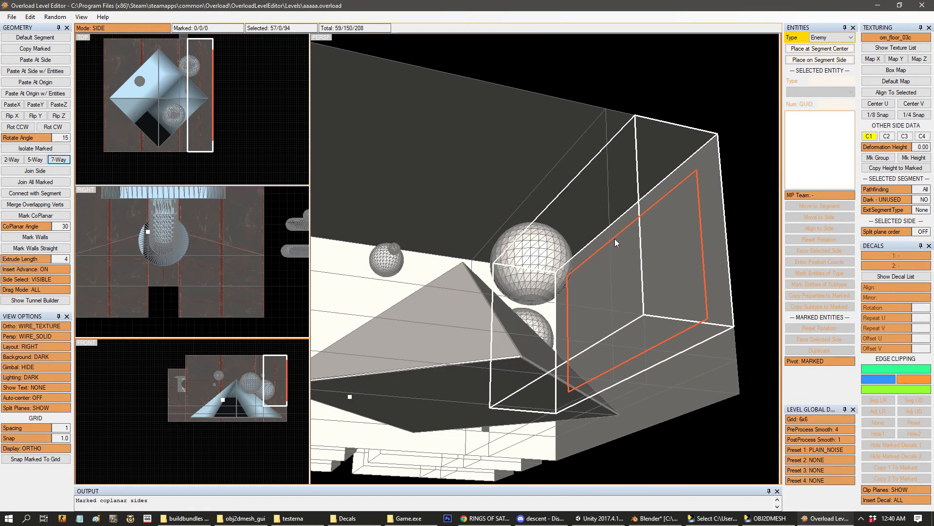
pyautogui.moveTo(499, 127)
pyautogui.mouseDown(button='middle')
pyautogui.moveTo(536, 138)
pyautogui.moveTo(503, 135)
pyautogui.mouseUp(button='middle')
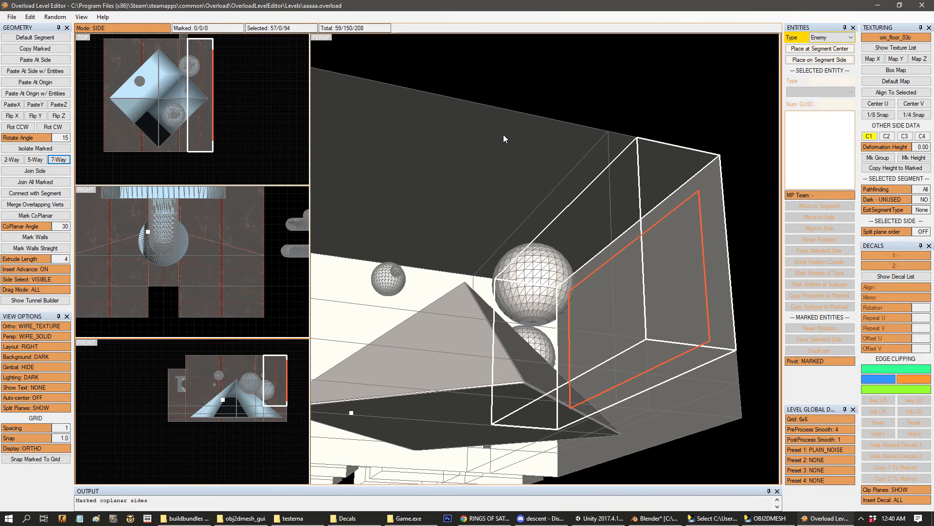
pyautogui.moveTo(361, 159); pyautogui.dragTo(481, 223, button='middle')
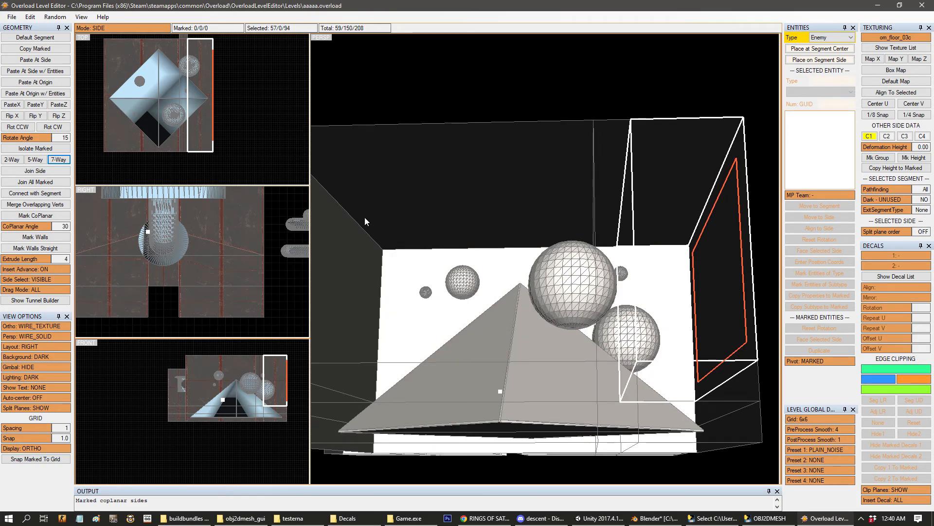
pyautogui.moveTo(525, 197); pyautogui.dragTo(615, 237, button='middle')
pyautogui.moveTo(603, 272); pyautogui.dragTo(532, 256, button='middle')
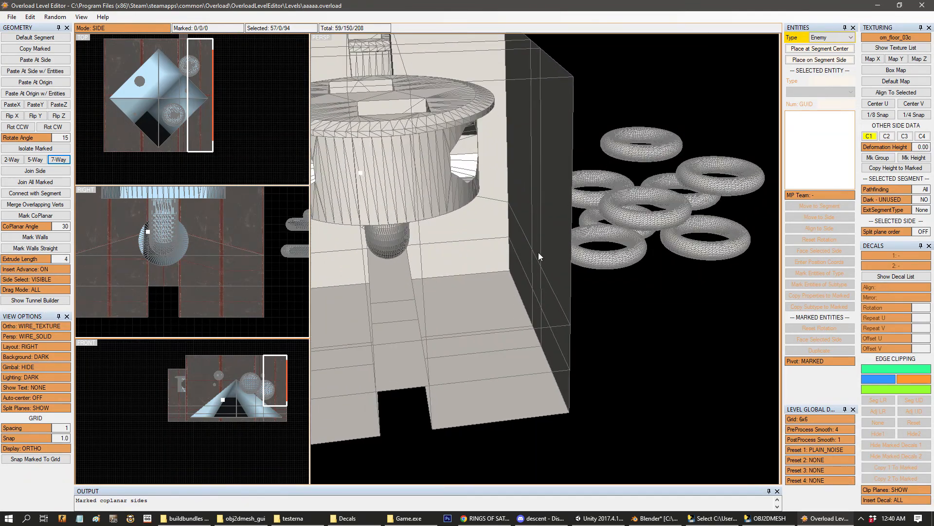
pyautogui.click(533, 256)
pyautogui.press('q')
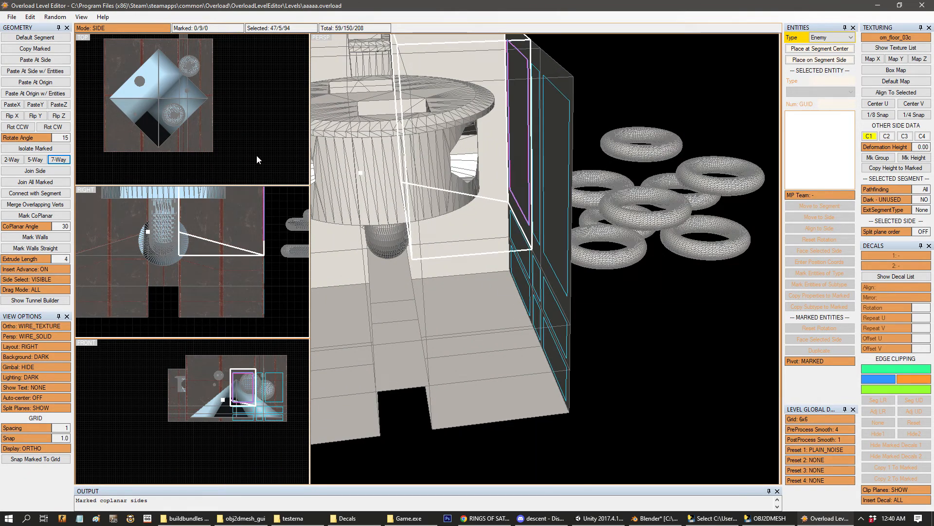
pyautogui.scroll(-5, 226, 118)
pyautogui.moveTo(196, 54); pyautogui.dragTo(203, 107, button='middle')
pyautogui.scroll(7, 201, 105)
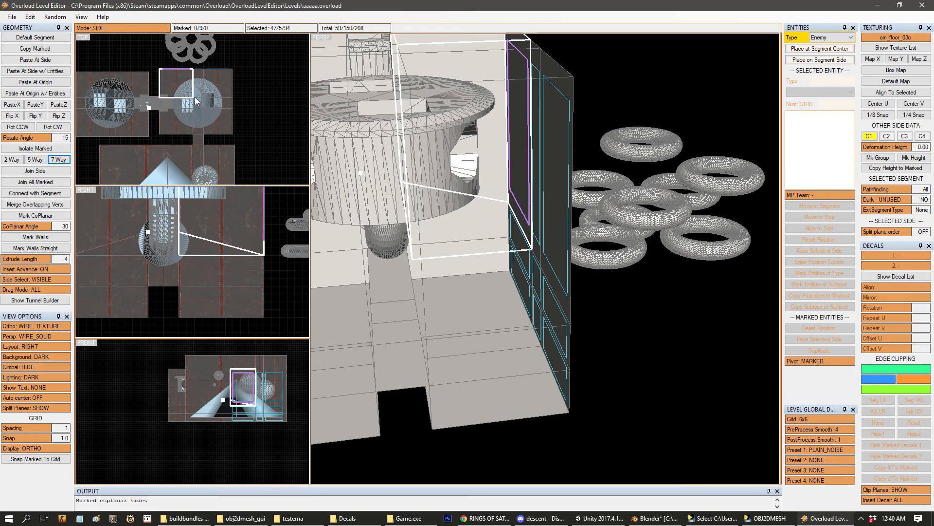
pyautogui.press('Down')
pyautogui.press('Down')
# - Mark the low centre side of the second drum block facing the torus rings and insert a segment on it
pyautogui.moveTo(401, 109); pyautogui.dragTo(512, 252, button='middle')
pyautogui.press('3')
pyautogui.press('1')
pyautogui.click(538, 322)
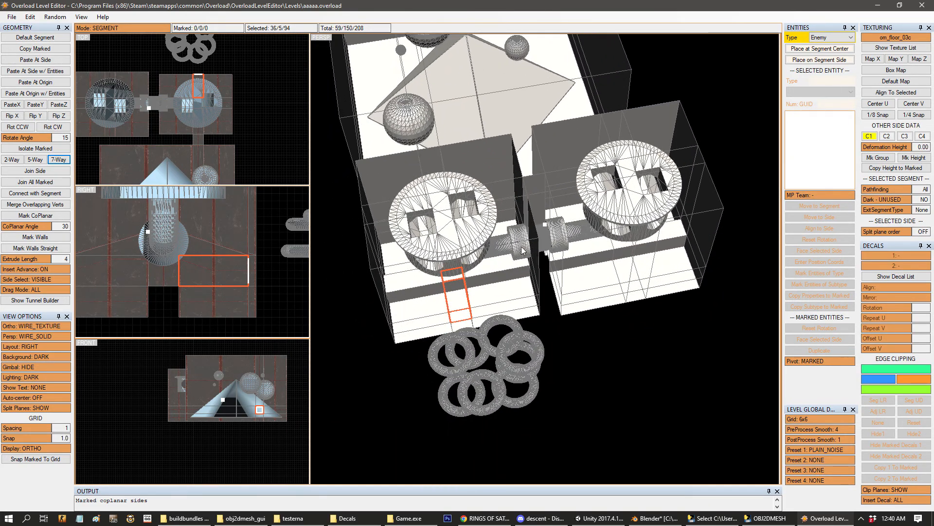
pyautogui.moveTo(444, 237); pyautogui.dragTo(601, 333, button='middle')
pyautogui.moveTo(631, 253); pyautogui.dragTo(468, 256, button='middle')
pyautogui.press('space')
pyautogui.press('Insert')
pyautogui.moveTo(222, 56); pyautogui.dragTo(197, 137, button='middle')
pyautogui.scroll(-3, 546, 259)
pyautogui.scroll(3, 223, 98)
pyautogui.scroll(5, 223, 99)
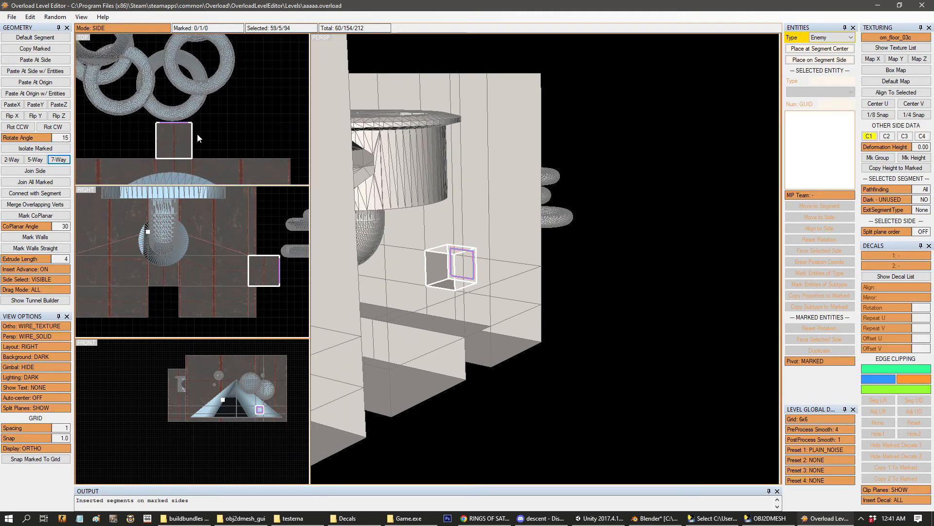
# - Insert another segment on the corridor's outer end toward the torus rings, then select a lateral side of it
pyautogui.moveTo(465, 219); pyautogui.dragTo(560, 239, button='middle')
pyautogui.press('Insert')
pyautogui.moveTo(376, 192); pyautogui.dragTo(513, 213, button='middle')
pyautogui.scroll(3, 574, 246)
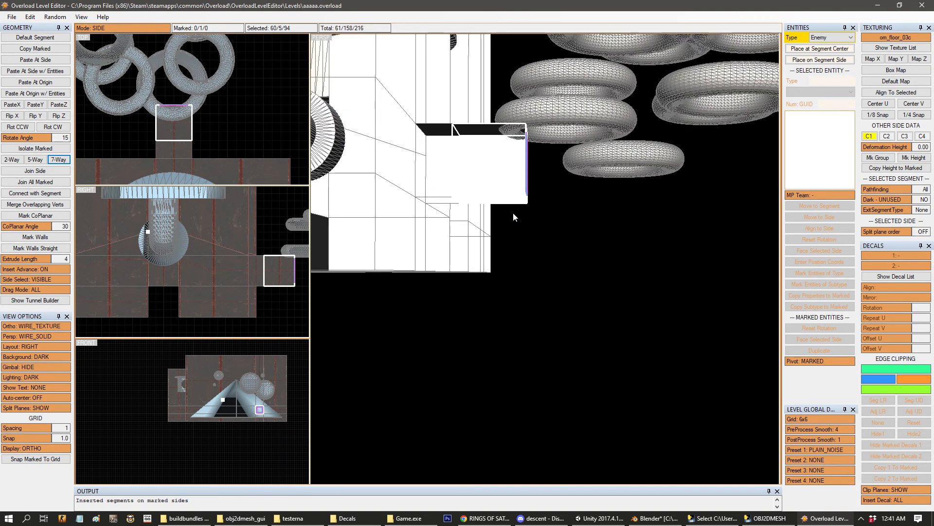
pyautogui.moveTo(495, 176); pyautogui.dragTo(477, 219, button='middle')
pyautogui.scroll(-5, 193, 131)
pyautogui.moveTo(171, 142); pyautogui.dragTo(186, 89, button='middle')
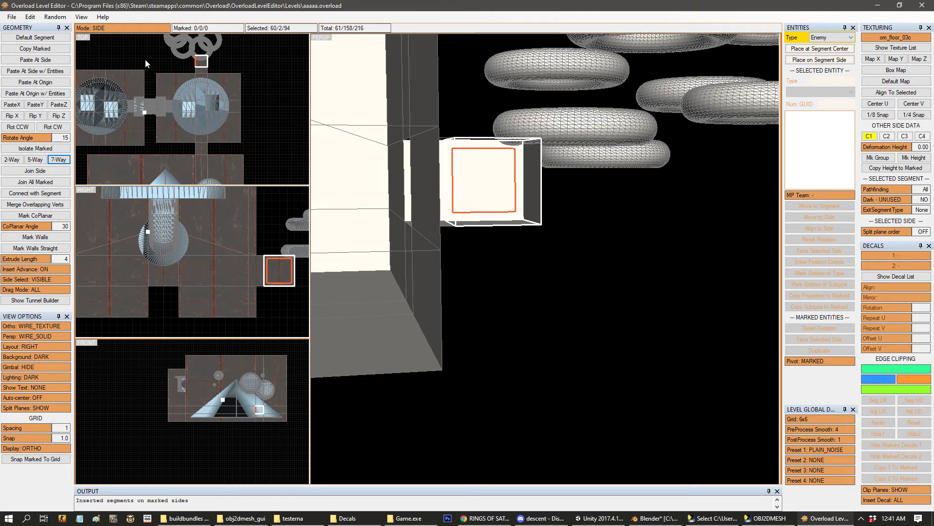
# - Examine the new corridor's end segment relative to the torus rings, drum blocks and pyramid room
pyautogui.moveTo(145, 59); pyautogui.dragTo(145, 83, button='middle')
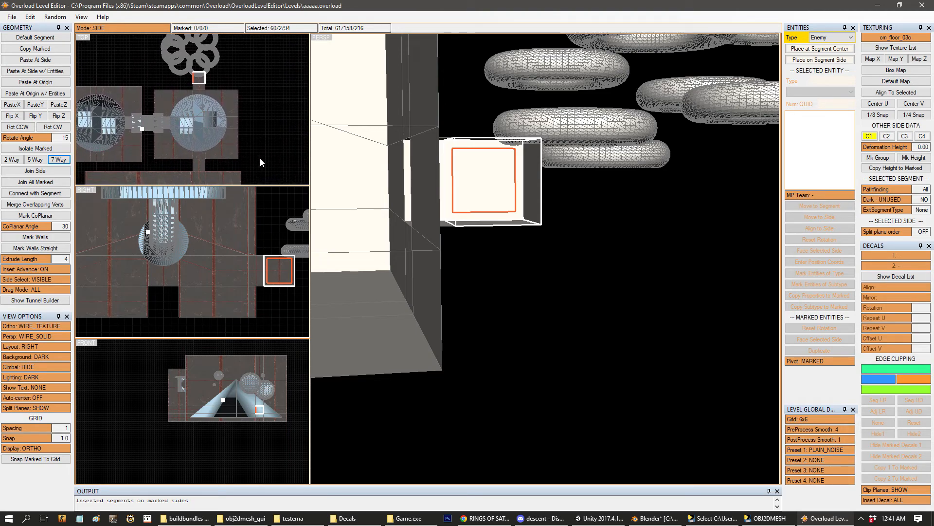
pyautogui.hotkey('alt', 'z')
pyautogui.hotkey('alt', 'z')
pyautogui.moveTo(178, 88); pyautogui.dragTo(197, 112, button='middle')
pyautogui.scroll(3, 482, 209)
pyautogui.moveTo(483, 209)
pyautogui.mouseDown(button='middle')
pyautogui.moveTo(516, 212)
pyautogui.moveTo(455, 216)
pyautogui.moveTo(475, 221)
pyautogui.moveTo(480, 206)
pyautogui.mouseUp(button='middle')
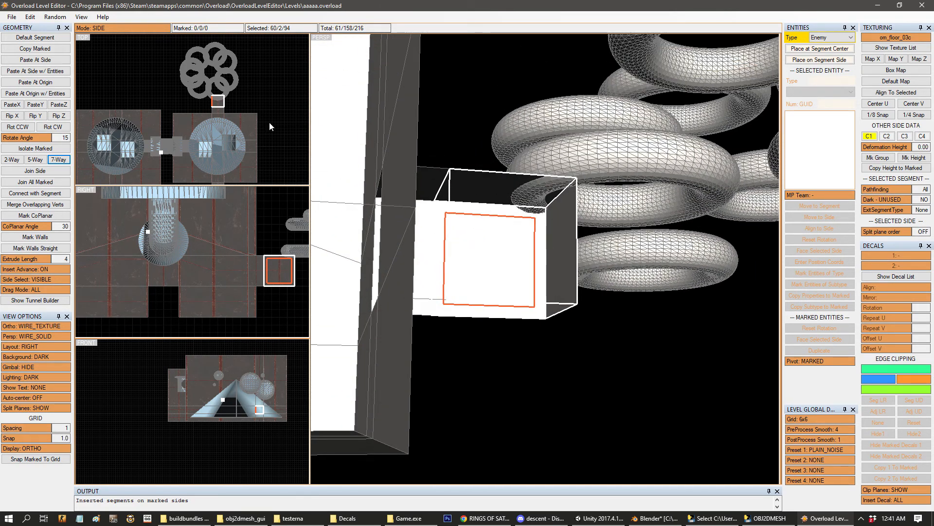
pyautogui.scroll(-2, 186, 123)
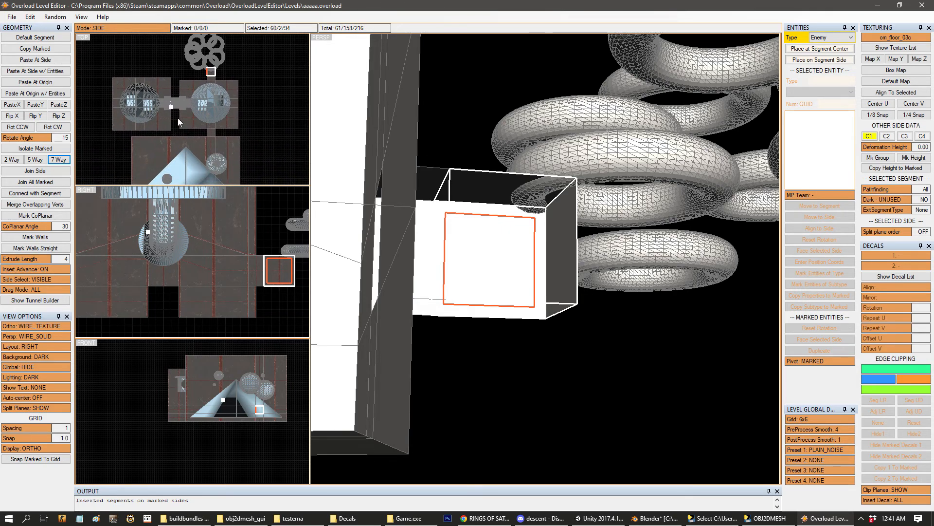
pyautogui.moveTo(170, 161); pyautogui.dragTo(179, 71, button='middle')
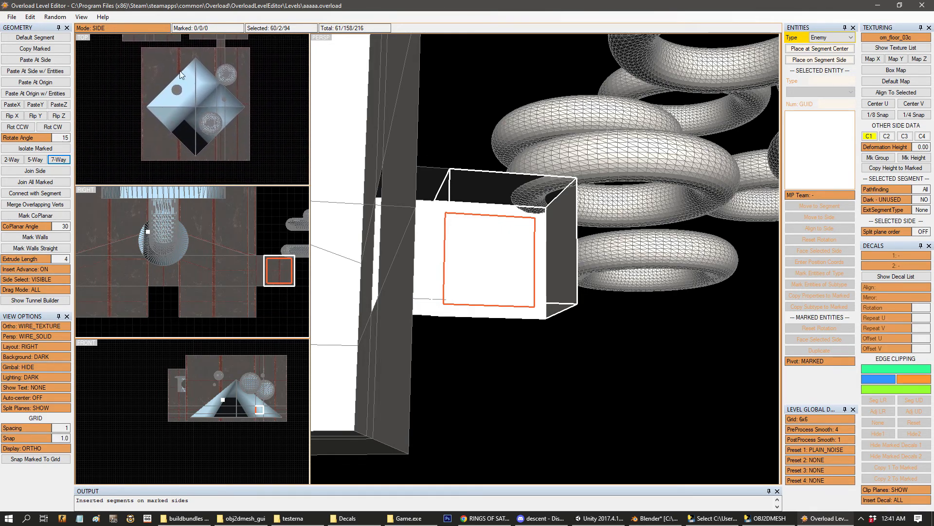
pyautogui.moveTo(269, 90); pyautogui.dragTo(248, 176, button='middle')
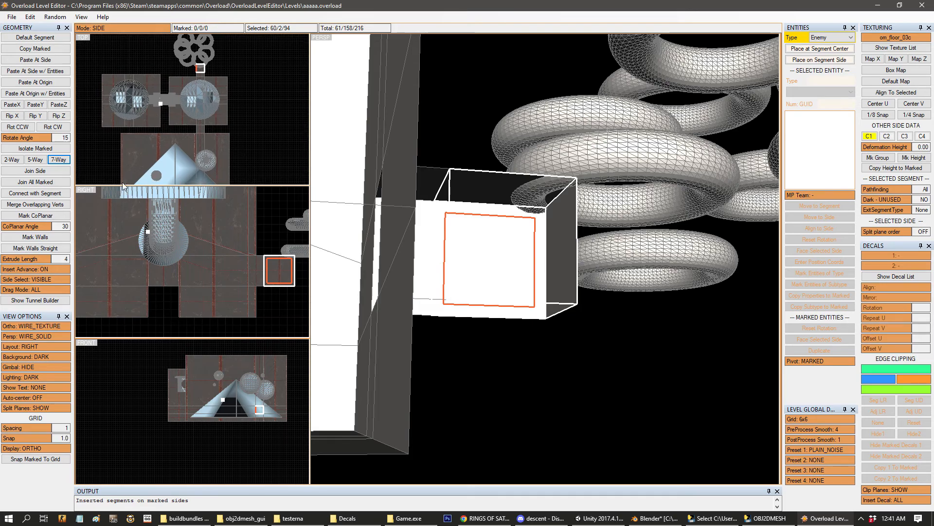
pyautogui.moveTo(227, 87); pyautogui.dragTo(157, 114, button='middle')
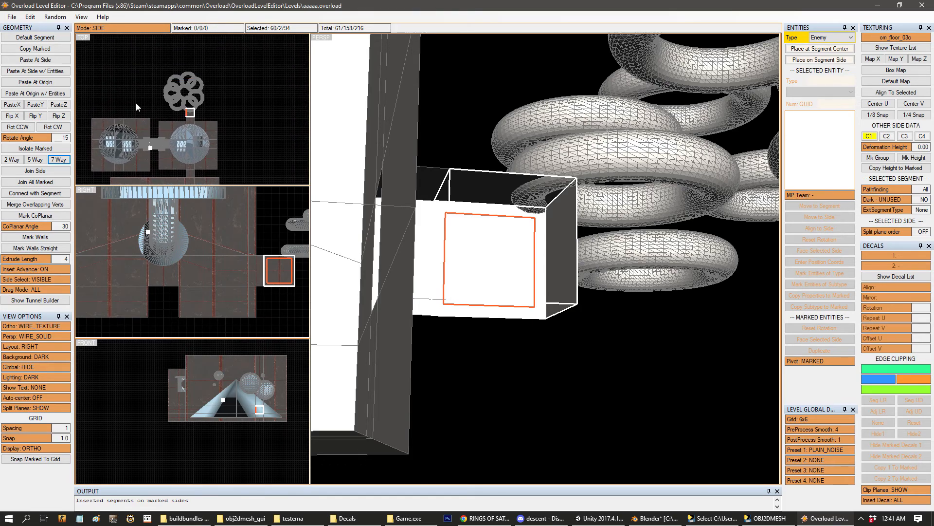
pyautogui.scroll(1, 168, 90)
pyautogui.moveTo(157, 179); pyautogui.dragTo(188, 118, button='middle')
pyautogui.scroll(1, 181, 89)
pyautogui.moveTo(146, 79); pyautogui.dragTo(188, 115, button='middle')
pyautogui.moveTo(231, 89); pyautogui.dragTo(200, 83, button='middle')
pyautogui.scroll(2, 199, 83)
pyautogui.moveTo(359, 123); pyautogui.dragTo(521, 227, button='middle')
pyautogui.scroll(-3, 522, 227)
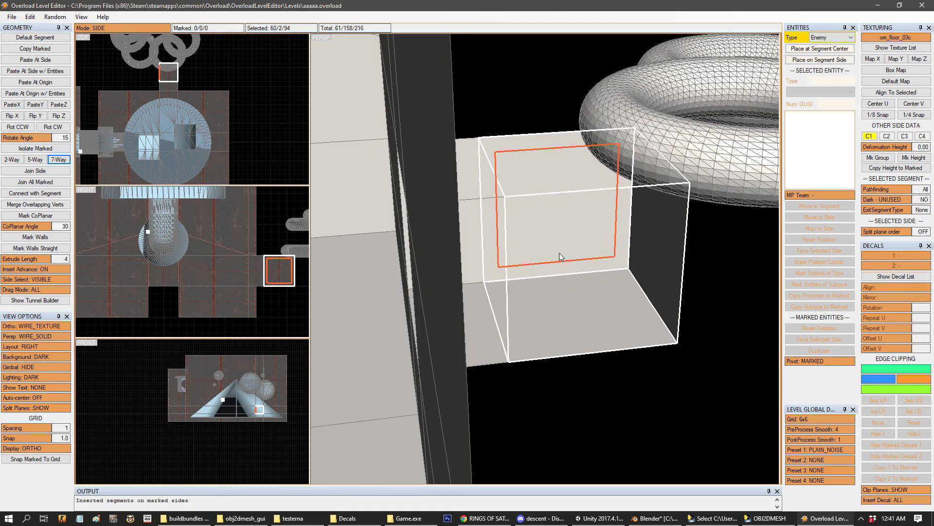
pyautogui.scroll(-2, 572, 212)
pyautogui.scroll(-2, 166, 75)
pyautogui.moveTo(166, 75); pyautogui.dragTo(207, 102, button='middle')
pyautogui.moveTo(131, 150); pyautogui.dragTo(145, 109, button='middle')
pyautogui.scroll(-1, 145, 113)
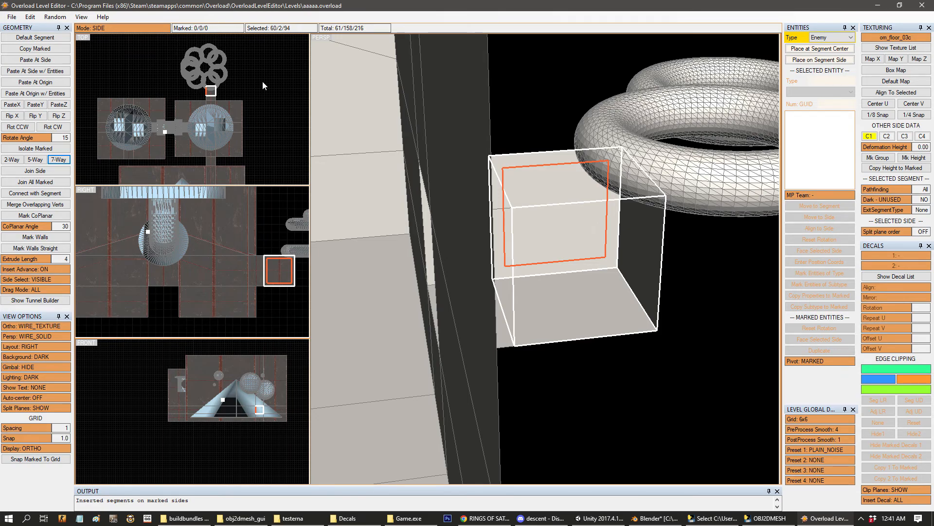
pyautogui.moveTo(247, 138); pyautogui.dragTo(222, 97, button='middle')
pyautogui.moveTo(162, 107); pyautogui.dragTo(133, 119, button='middle')
# - Insert one segment on each of the two lateral sides of the corridor's end segment below the torus rings
pyautogui.moveTo(615, 254); pyautogui.dragTo(526, 178, button='middle')
pyautogui.press('space')
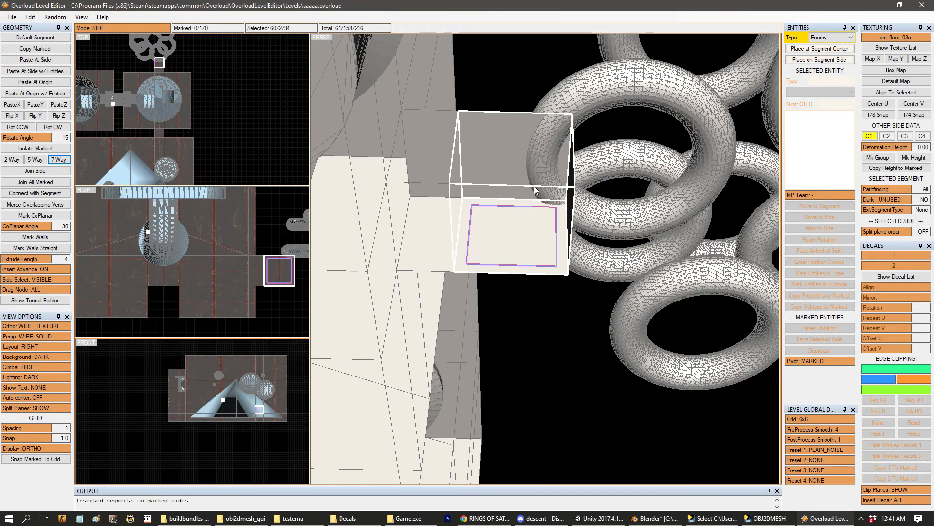
pyautogui.press('i')
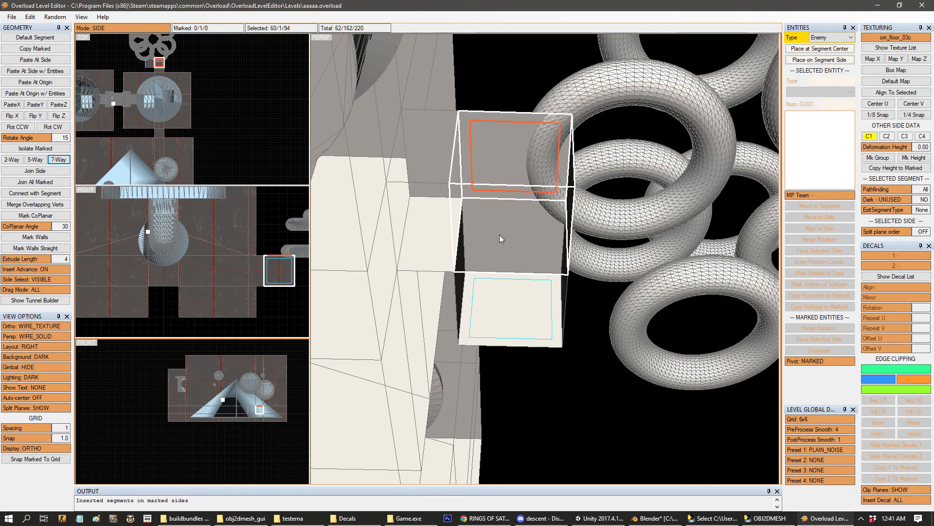
pyautogui.moveTo(503, 192); pyautogui.dragTo(539, 279, button='middle')
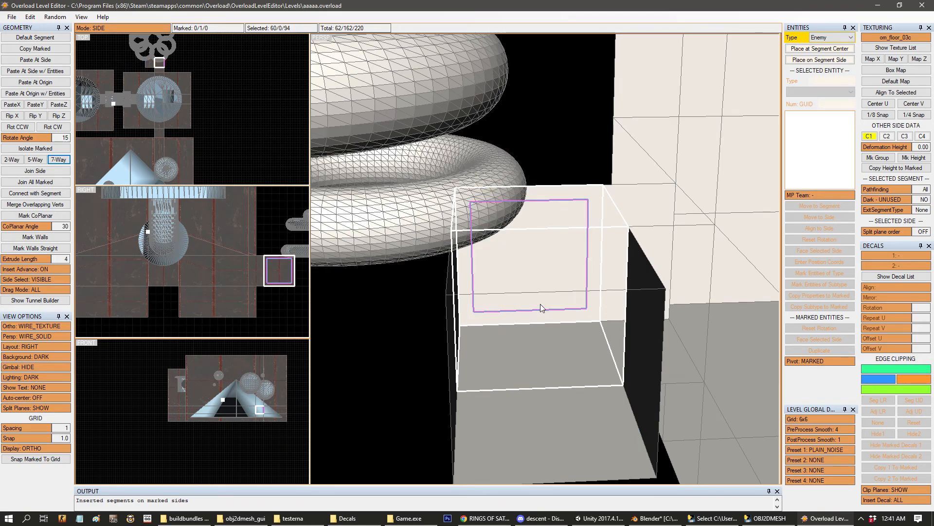
pyautogui.press('i')
# - Mark the bottom sides of the three-segment row beside the torus rings and insert a segment beneath each
pyautogui.click(527, 305)
pyautogui.click(533, 347)
pyautogui.click(539, 415)
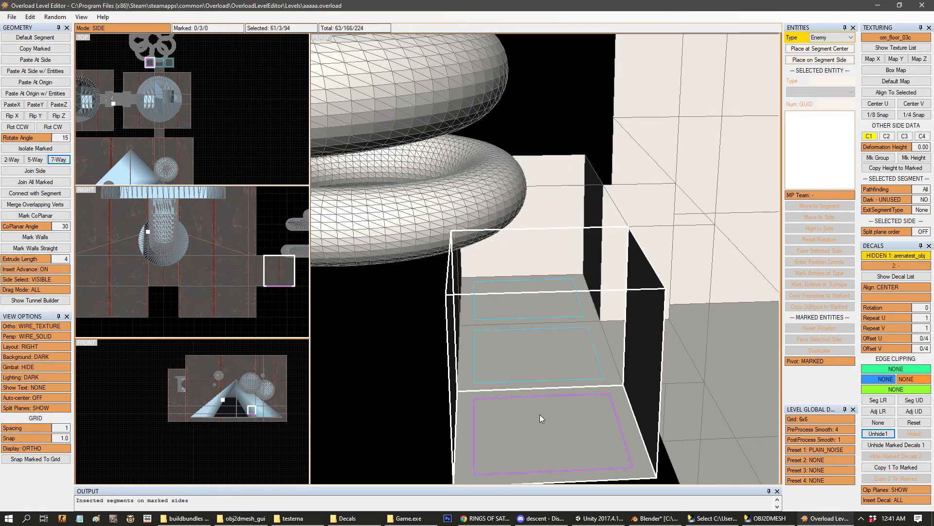
pyautogui.press('i')
# - Try inserting a segment on top of only the middle segment of the row, then undo that insertion
pyautogui.moveTo(577, 361); pyautogui.dragTo(566, 174, button='middle')
pyautogui.click(566, 174)
pyautogui.press('q')
pyautogui.press('space')
pyautogui.press('Insert')
pyautogui.scroll(-4, 530, 245)
pyautogui.moveTo(535, 234); pyautogui.dragTo(560, 276, button='middle')
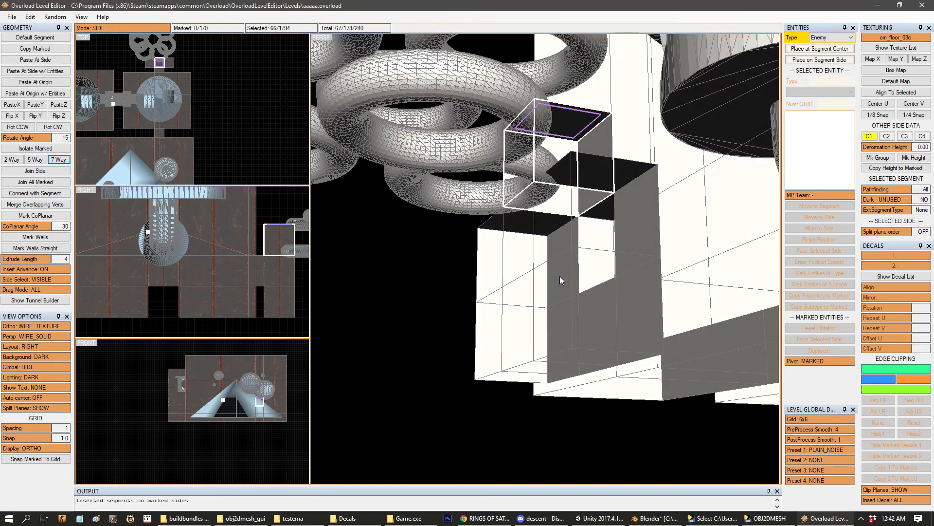
pyautogui.hotkey('ctrl', 'z')
# - Mark the top sides of all three segments in the original row and insert a segment above each
pyautogui.moveTo(568, 232); pyautogui.dragTo(533, 249, button='middle')
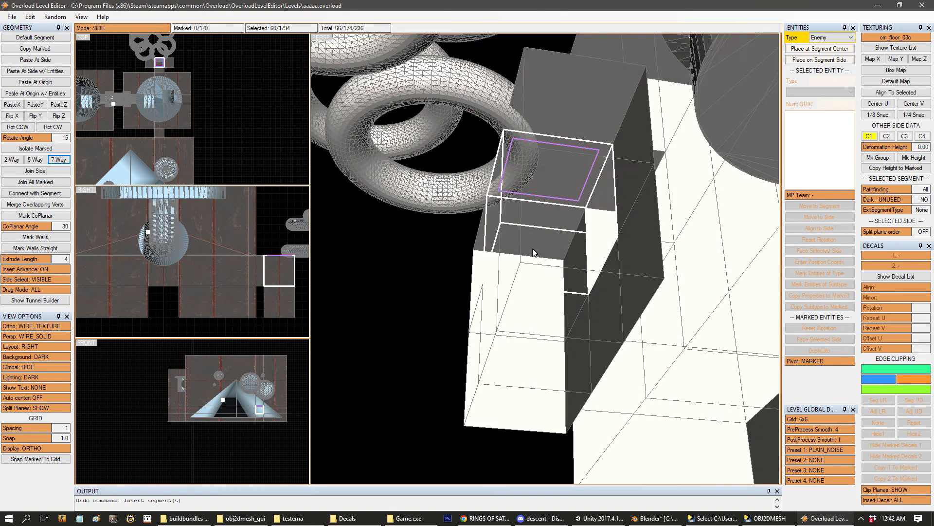
pyautogui.click(574, 117)
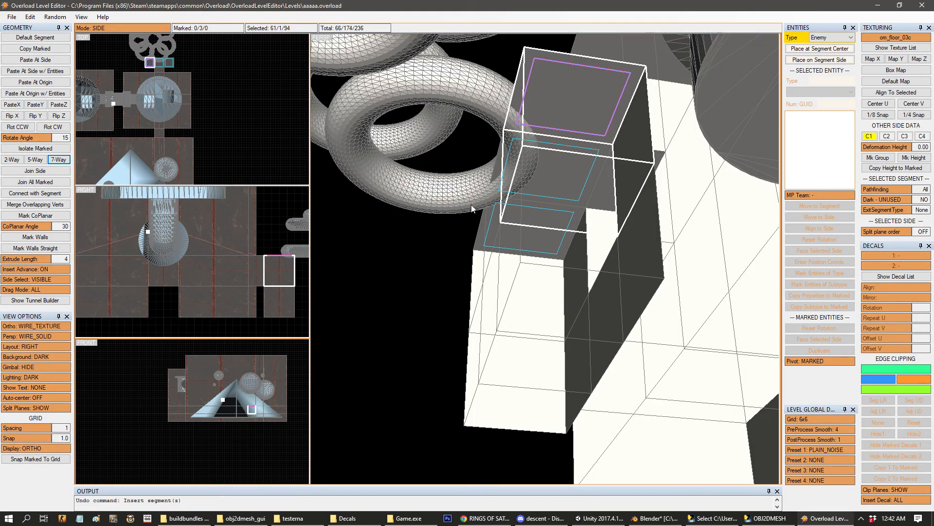
pyautogui.press('Insert')
# - Mark the three coplanar end sides of the segment stack on the first drum's side and extend them outward past the torus rings
pyautogui.moveTo(495, 208); pyautogui.dragTo(469, 241, button='middle')
pyautogui.moveTo(514, 212); pyautogui.dragTo(506, 209, button='middle')
pyautogui.press('Tab')
pyautogui.press('Tab')
pyautogui.press('Tab')
pyautogui.press('space')
pyautogui.press('q')
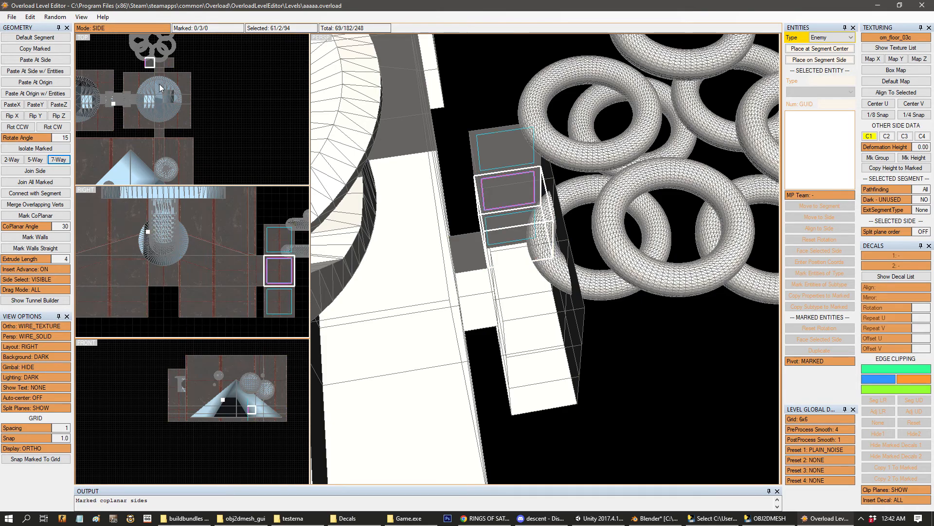
pyautogui.press('Left')
pyautogui.press('Left')
pyautogui.press('Left')
pyautogui.press('Left')
pyautogui.press('Left')
pyautogui.press('Left')
pyautogui.press('Left')
pyautogui.press('Left')
pyautogui.press('Left')
pyautogui.press('Left')
pyautogui.moveTo(154, 66); pyautogui.dragTo(171, 107, button='middle')
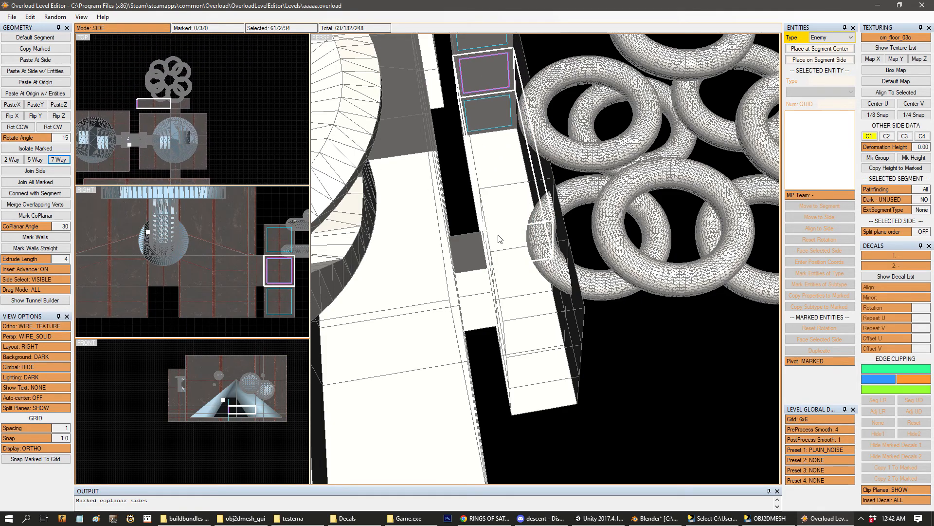
# - Mark the three coplanar sides on the stack's opposite end and extend them outward past the torus rings
pyautogui.moveTo(503, 271); pyautogui.dragTo(619, 232, button='middle')
pyautogui.press('a')
pyautogui.click(619, 234)
pyautogui.press('a')
pyautogui.press('a')
pyautogui.press('space')
pyautogui.click(620, 193)
pyautogui.press('space')
pyautogui.click(610, 248)
pyautogui.press('space')
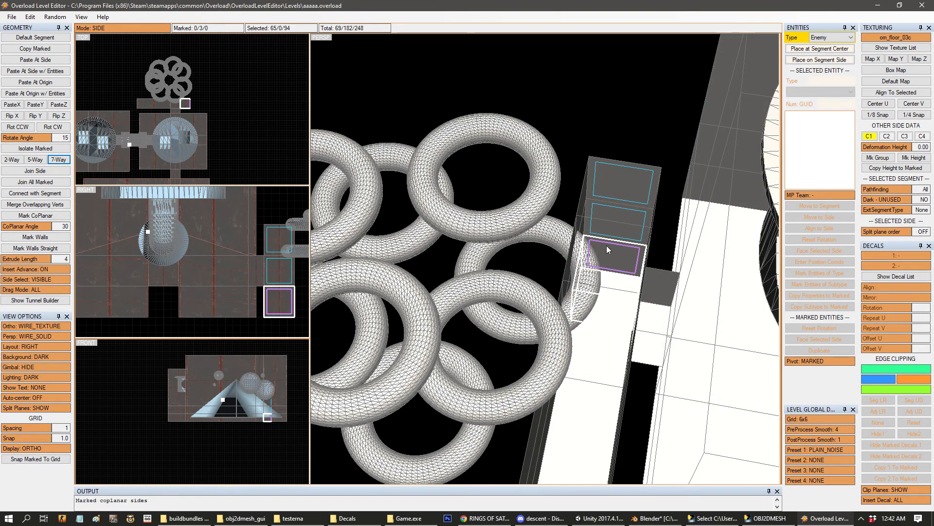
pyautogui.moveTo(516, 179)
pyautogui.mouseDown(button='middle')
pyautogui.moveTo(522, 221)
pyautogui.moveTo(411, 215)
pyautogui.mouseUp(button='middle')
pyautogui.moveTo(556, 314); pyautogui.dragTo(541, 327, button='middle')
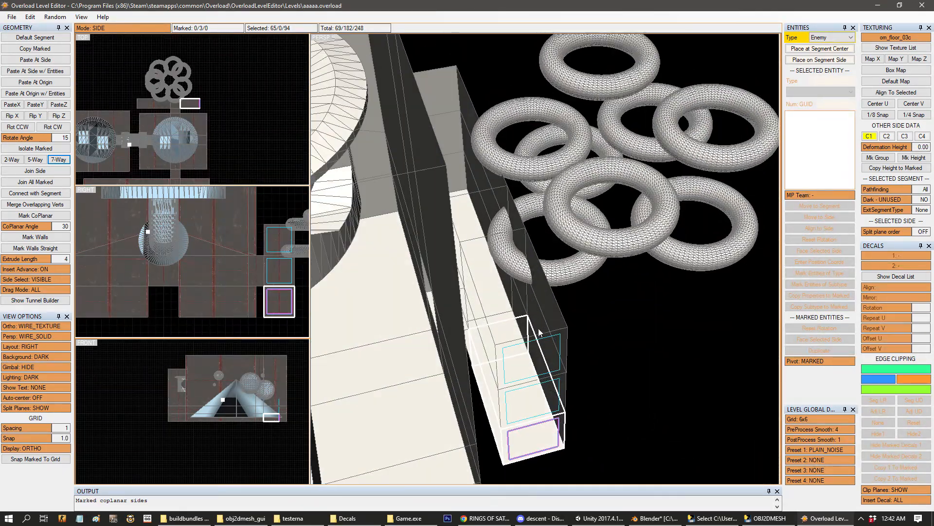
# - Mark the nine coplanar stack sides facing the torus rings and move them beyond the rings' far edge to enclose them
pyautogui.click(540, 330)
pyautogui.press('a')
pyautogui.press('q')
pyautogui.press('Up')
pyautogui.press('Up')
pyautogui.press('Up')
pyautogui.press('Up')
pyautogui.press('Up')
pyautogui.press('Up')
pyautogui.press('Up')
pyautogui.press('Up')
pyautogui.press('Up')
pyautogui.press('Up')
pyautogui.press('Up')
pyautogui.press('Up')
pyautogui.press('Up')
pyautogui.press('Up')
pyautogui.press('Up')
pyautogui.press('Up')
pyautogui.press('Up')
pyautogui.press('Up')
pyautogui.press('Up')
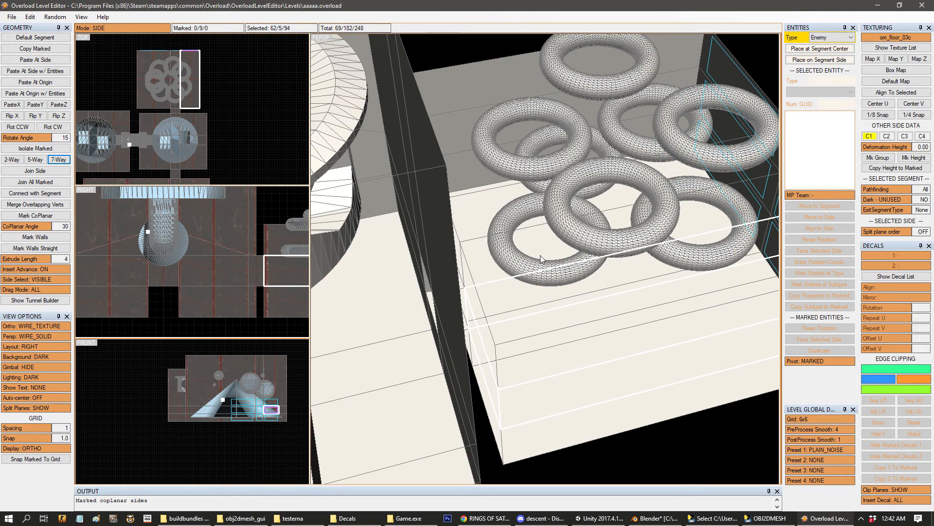
# - Mark only the ceiling side of the ring room's central upper segment and raise it to form a peaked roof
pyautogui.scroll(-3, 541, 257)
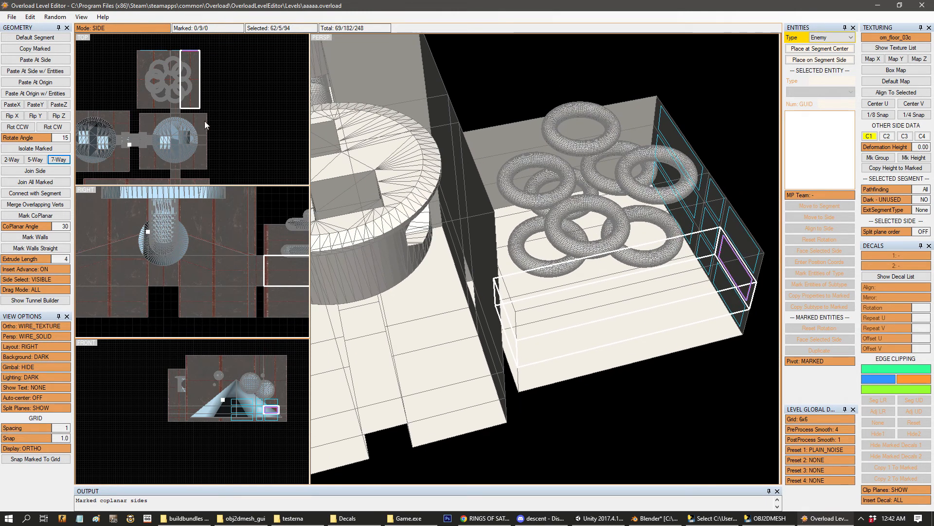
pyautogui.click(542, 292)
pyautogui.hotkey('alt', 'space')
pyautogui.click(600, 274)
pyautogui.click(599, 273)
pyautogui.press('a')
pyautogui.moveTo(612, 304); pyautogui.dragTo(593, 242, button='middle')
pyautogui.click(592, 242)
pyautogui.press('Tab')
pyautogui.press('Tab')
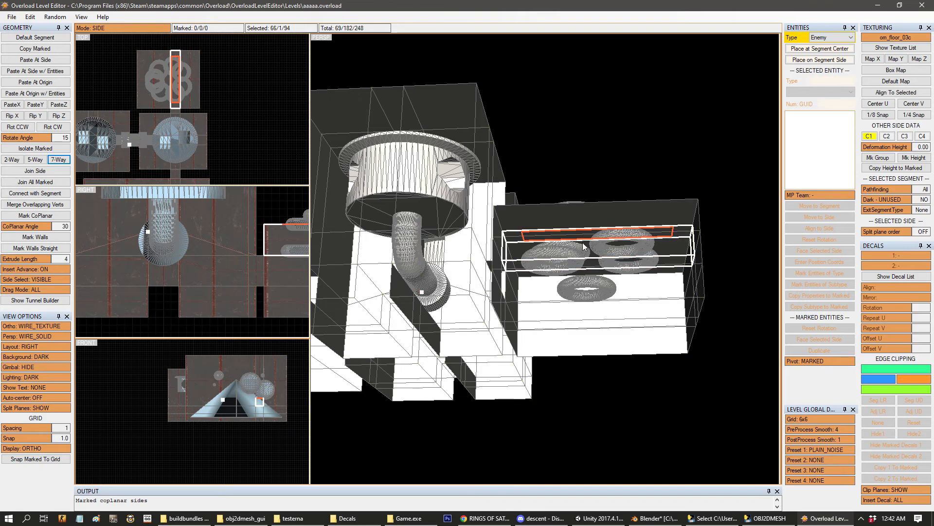
pyautogui.press('Up')
pyautogui.press('Up')
pyautogui.press('Up')
pyautogui.press('Up')
pyautogui.press('Up')
pyautogui.press('Up')
pyautogui.press('Up')
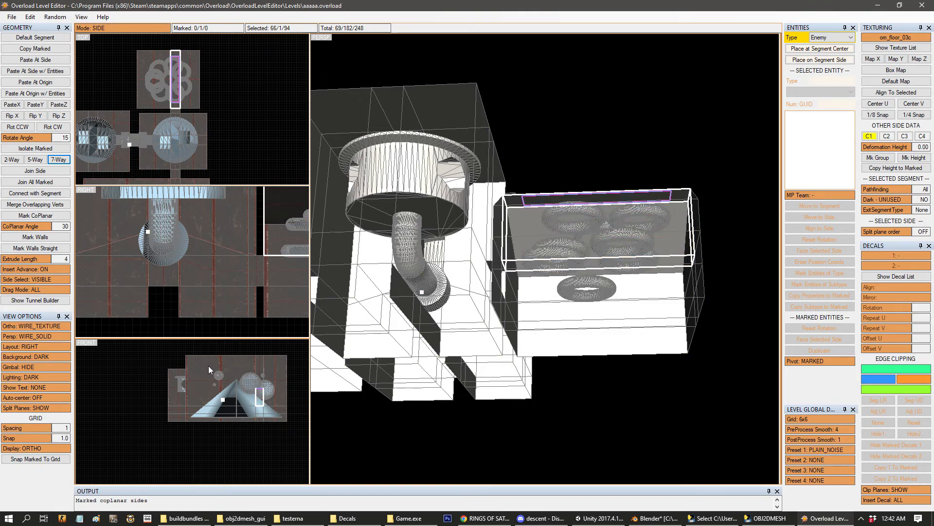
# - Mark the four vertices along the second drum block's outer top edge and lower them to slope its ceiling
pyautogui.scroll(4, 545, 302)
pyautogui.moveTo(676, 302); pyautogui.dragTo(443, 225, button='middle')
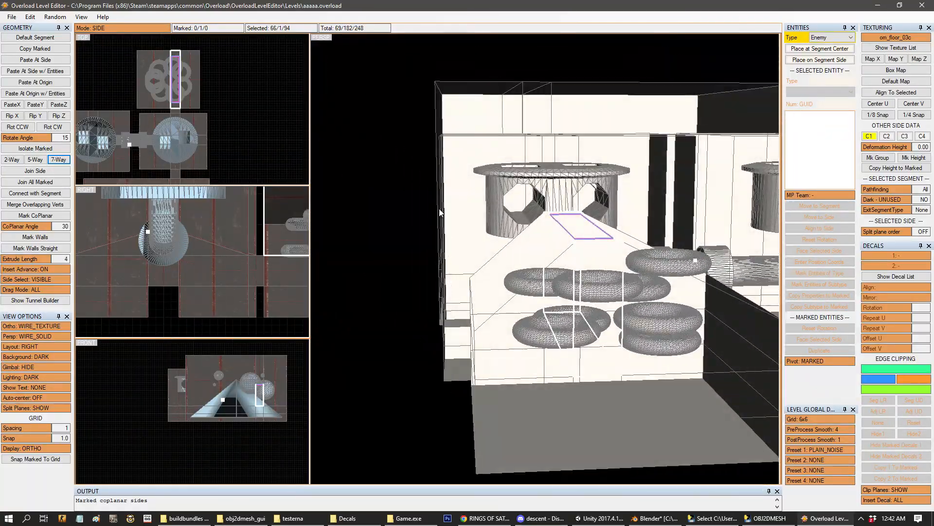
pyautogui.moveTo(439, 186); pyautogui.dragTo(422, 118, button='middle')
pyautogui.press('Tab')
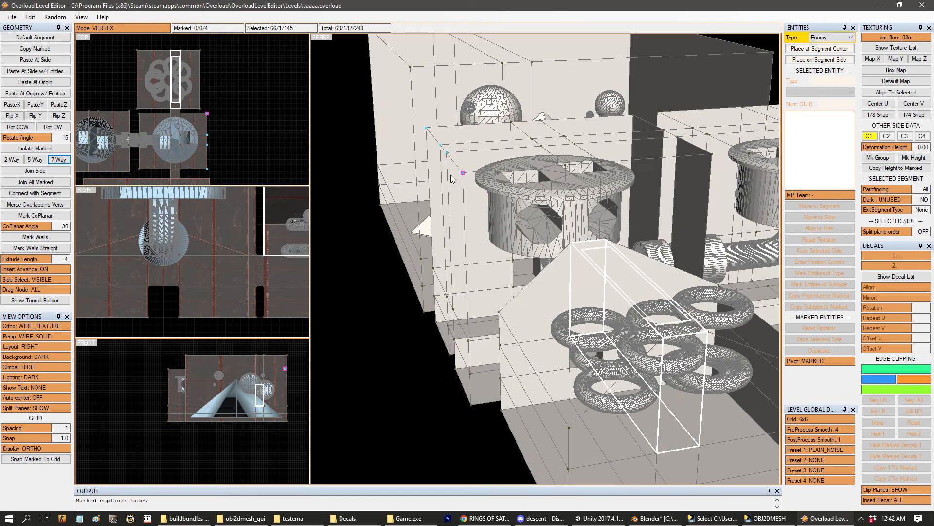
pyautogui.press('Down')
pyautogui.press('Down')
pyautogui.press('Down')
pyautogui.press('Down')
pyautogui.press('Down')
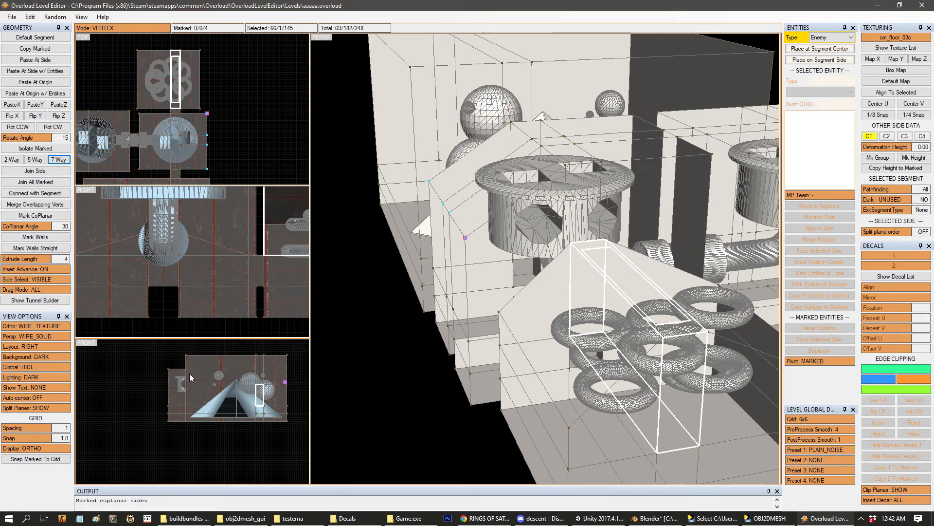
# - Mark the pyramid room's two top corner vertices on the first drum's side and adjust their height downward to slope the ceiling
pyautogui.scroll(-4, 524, 277)
pyautogui.moveTo(524, 276)
pyautogui.mouseDown(button='middle')
pyautogui.moveTo(689, 298)
pyautogui.moveTo(467, 276)
pyautogui.moveTo(550, 266)
pyautogui.moveTo(483, 204)
pyautogui.mouseUp(button='middle')
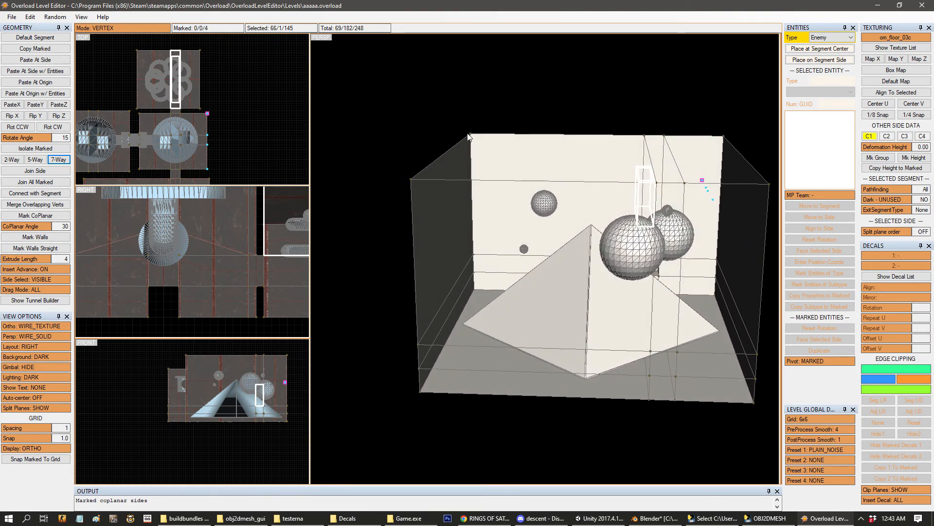
pyautogui.press('a')
pyautogui.press('space')
pyautogui.click(411, 176)
pyautogui.press('space')
pyautogui.press('Down')
pyautogui.press('Down')
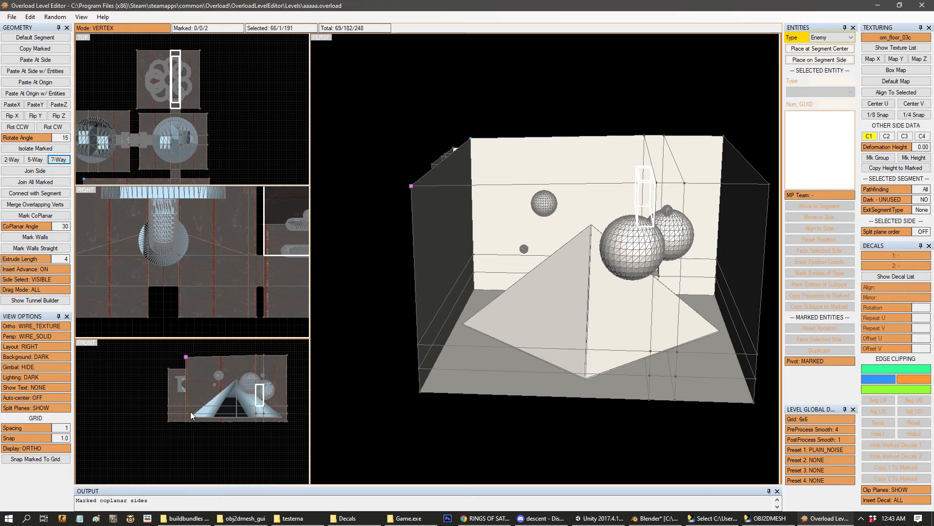
pyautogui.press('Down')
pyautogui.press('Down')
pyautogui.press('Down')
pyautogui.press('Down')
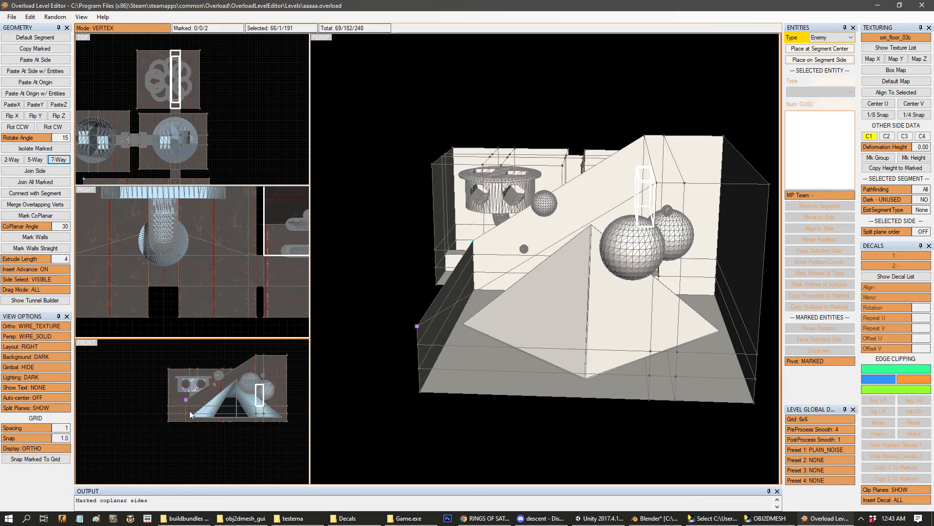
pyautogui.press('Up')
pyautogui.press('Up')
pyautogui.press('Up')
pyautogui.press('Up')
pyautogui.press('Up')
pyautogui.press('Up')
pyautogui.press('Up')
pyautogui.press('Up')
pyautogui.press('Up')
pyautogui.press('Up')
# - Mark the coplanar ceiling sides across the drum blocks and unmark the central side directly above the first drum
pyautogui.moveTo(489, 290); pyautogui.dragTo(517, 271, button='middle')
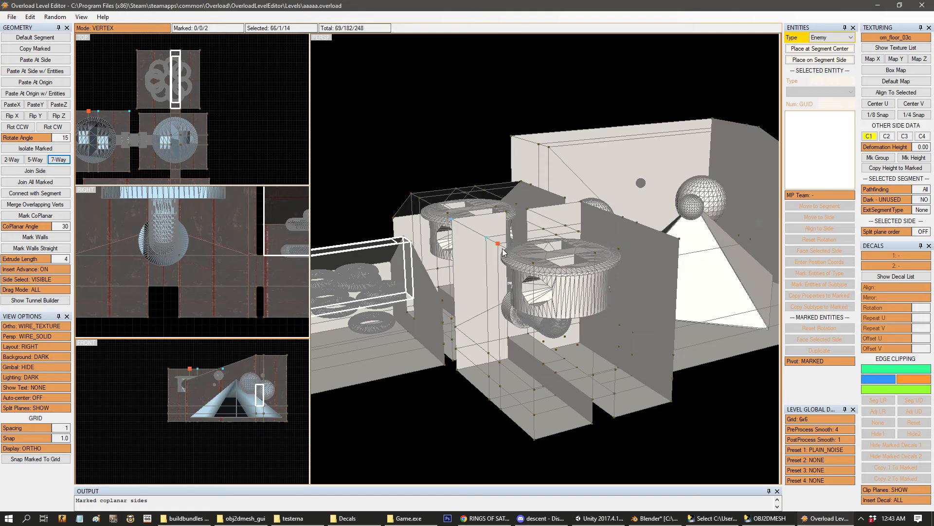
pyautogui.moveTo(370, 328); pyautogui.dragTo(562, 197, button='middle')
pyautogui.press('Tab')
pyautogui.press('Tab')
pyautogui.press('Tab')
pyautogui.click(541, 181)
pyautogui.press('q')
pyautogui.press('space')
pyautogui.click(544, 191)
pyautogui.press('space')
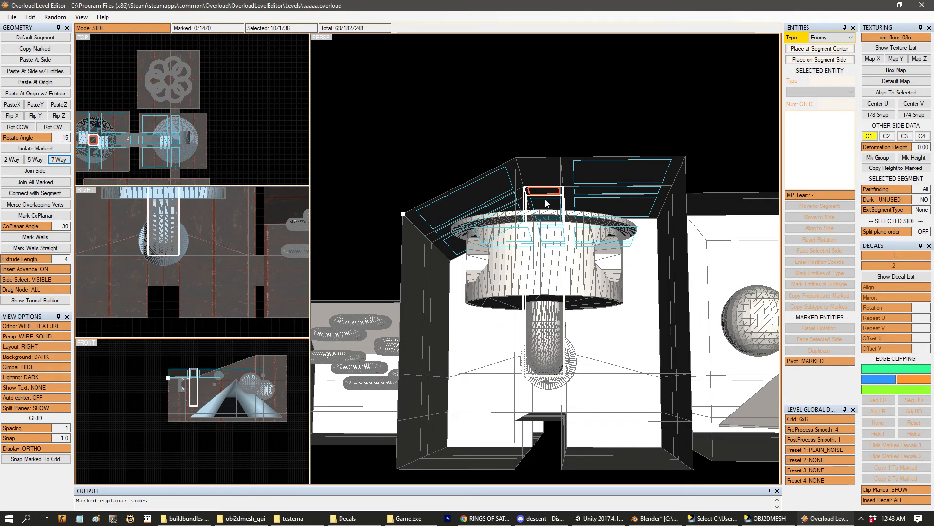
# - Mark the six ceiling sides in the strip running above the two drums and insert new segments on them, then clear the marks
pyautogui.click(545, 201)
pyautogui.press('a')
pyautogui.press('space')
pyautogui.click(550, 176)
pyautogui.press('space')
pyautogui.click(552, 192)
pyautogui.press('space')
pyautogui.moveTo(553, 192); pyautogui.dragTo(475, 171, button='middle')
pyautogui.click(429, 204)
pyautogui.click(517, 280)
pyautogui.press('space')
pyautogui.moveTo(559, 260); pyautogui.dragTo(545, 274, button='middle')
pyautogui.click(624, 251)
pyautogui.press('space')
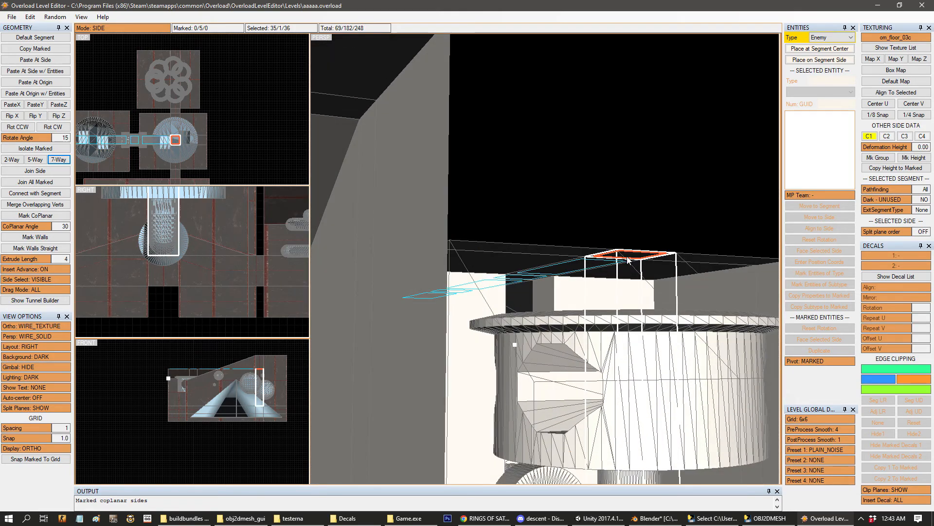
pyautogui.press('Insert')
pyautogui.moveTo(606, 267); pyautogui.dragTo(548, 197, button='middle')
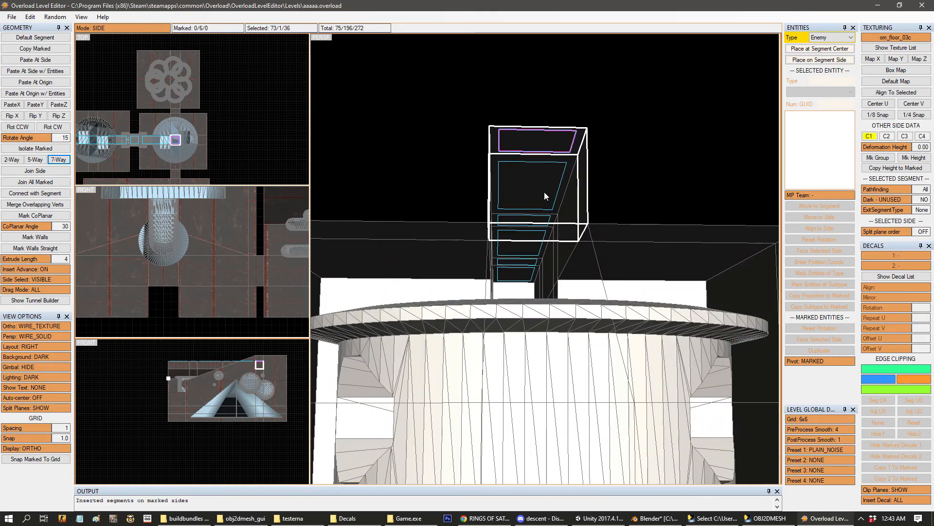
pyautogui.moveTo(651, 158); pyautogui.dragTo(326, 153, button='middle')
pyautogui.press('a')
# - Place a Light entity at the center of the selected raised ceiling segment above the drum
pyautogui.scroll(-3, 574, 314)
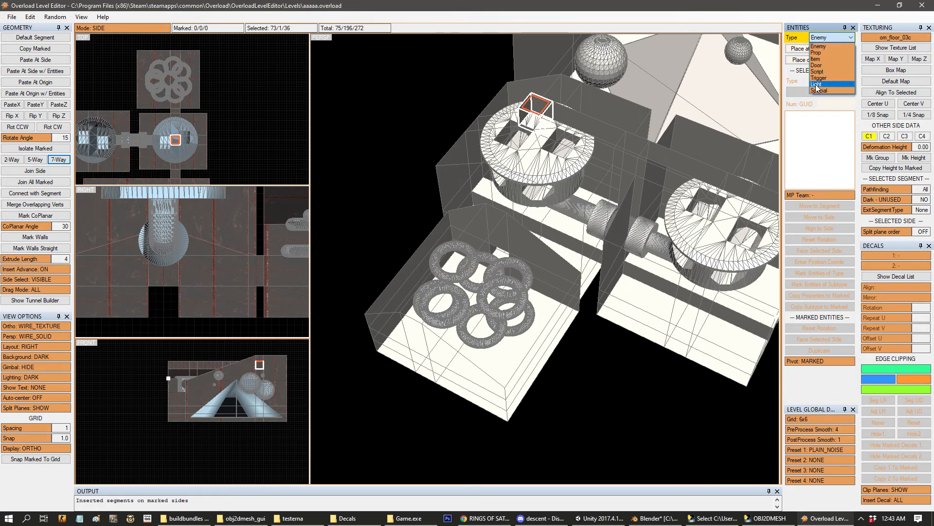
pyautogui.click(625, 276)
pyautogui.moveTo(626, 277); pyautogui.dragTo(560, 317, button='middle')
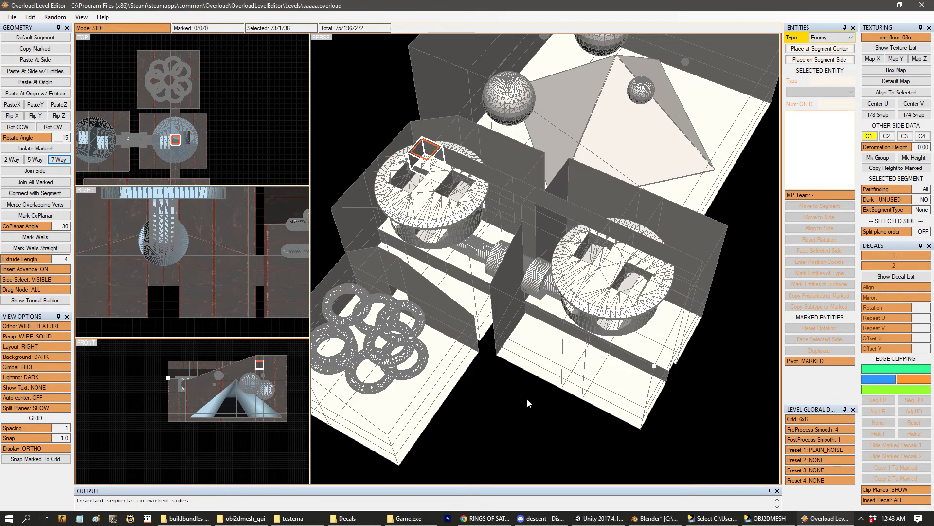
pyautogui.moveTo(573, 265); pyautogui.dragTo(552, 251, button='middle')
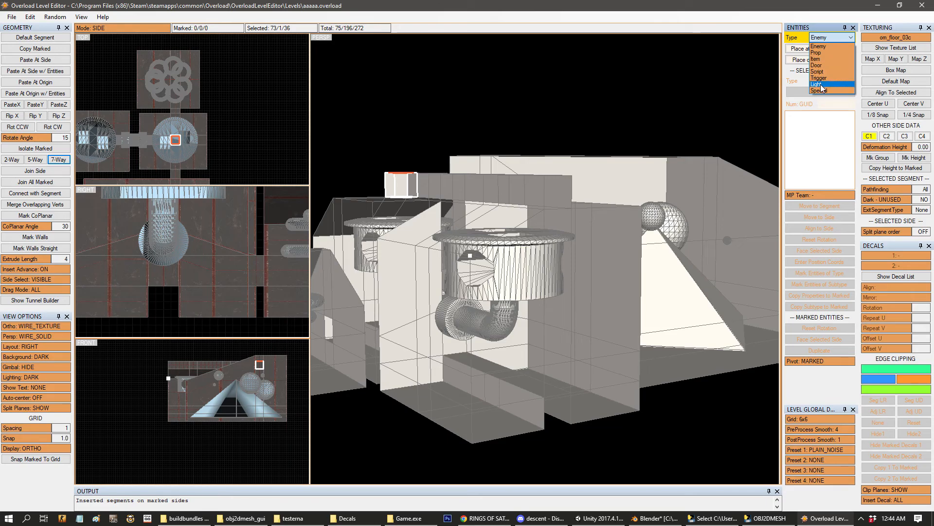
pyautogui.click(821, 84)
pyautogui.click(820, 49)
# - Mark the new point light and lower it out of the ceiling segment to about mid-height of the drum room
pyautogui.moveTo(430, 176); pyautogui.dragTo(481, 229, button='middle')
pyautogui.press('space')
pyautogui.moveTo(573, 204); pyautogui.dragTo(536, 246, button='middle')
pyautogui.press('Tab')
pyautogui.press('Tab')
pyautogui.press('Tab')
pyautogui.press('Tab')
pyautogui.press('Tab')
pyautogui.press('Tab')
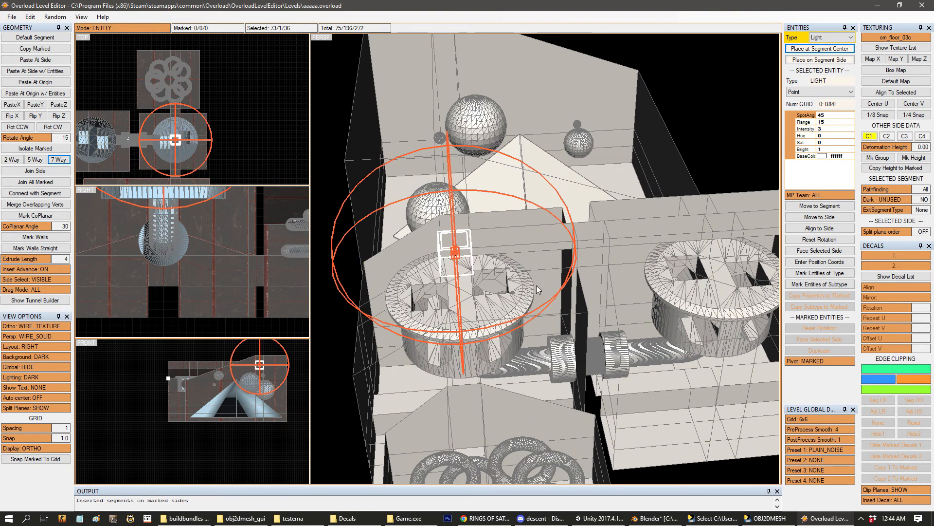
pyautogui.press('space')
pyautogui.press('Down')
pyautogui.press('Down')
pyautogui.press('Down')
pyautogui.press('Down')
pyautogui.press('Down')
pyautogui.press('Down')
pyautogui.press('Down')
pyautogui.press('Down')
pyautogui.press('Down')
pyautogui.press('Down')
pyautogui.press('Down')
pyautogui.press('Down')
pyautogui.press('Down')
pyautogui.press('Down')
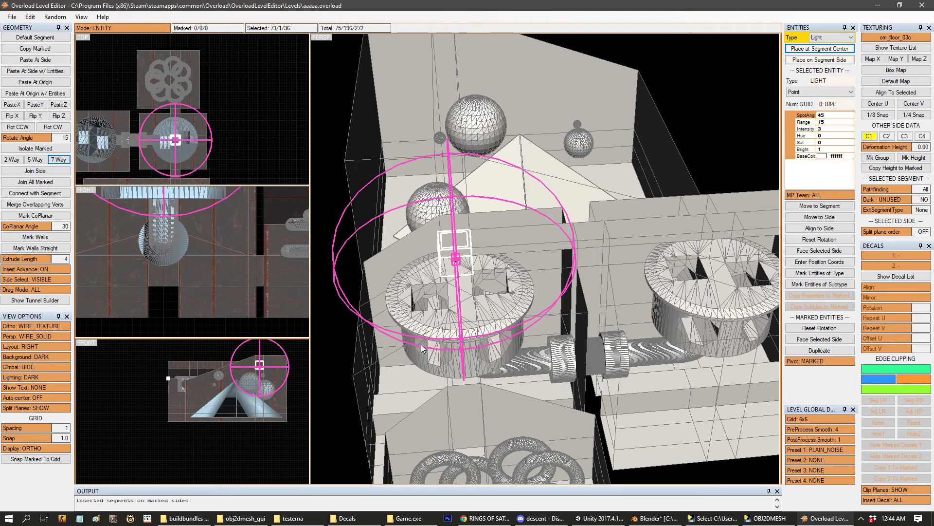
# - Move the point light horizontally to the corner of the drum room nearest the pyramid room
pyautogui.moveTo(192, 154); pyautogui.dragTo(221, 122, button='middle')
pyautogui.moveTo(220, 121); pyautogui.dragTo(244, 140)
pyautogui.moveTo(487, 268); pyautogui.dragTo(608, 375, button='middle')
pyautogui.moveTo(245, 153); pyautogui.dragTo(235, 144)
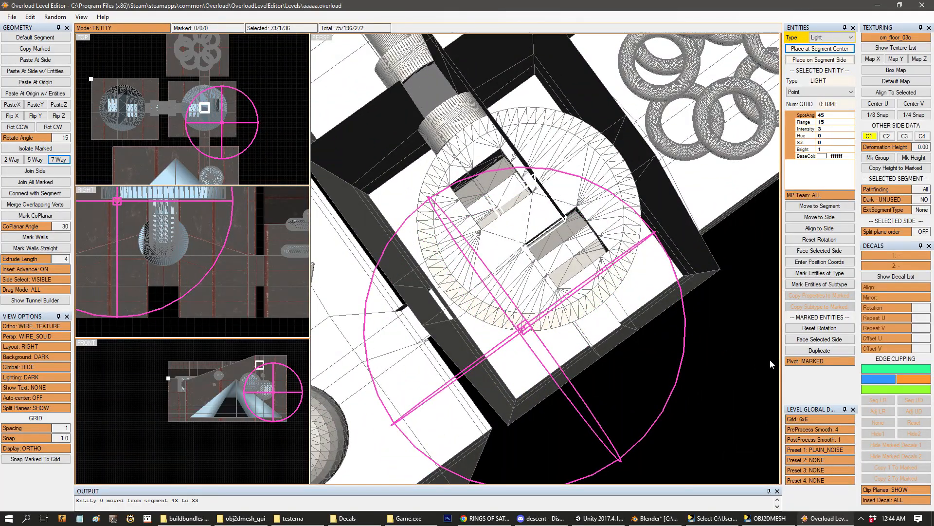
# - Duplicate the point light and move the copy to the opposite corner of the drum room, beside the connecting tunnel
pyautogui.click(822, 352)
pyautogui.moveTo(626, 332); pyautogui.dragTo(538, 240, button='middle')
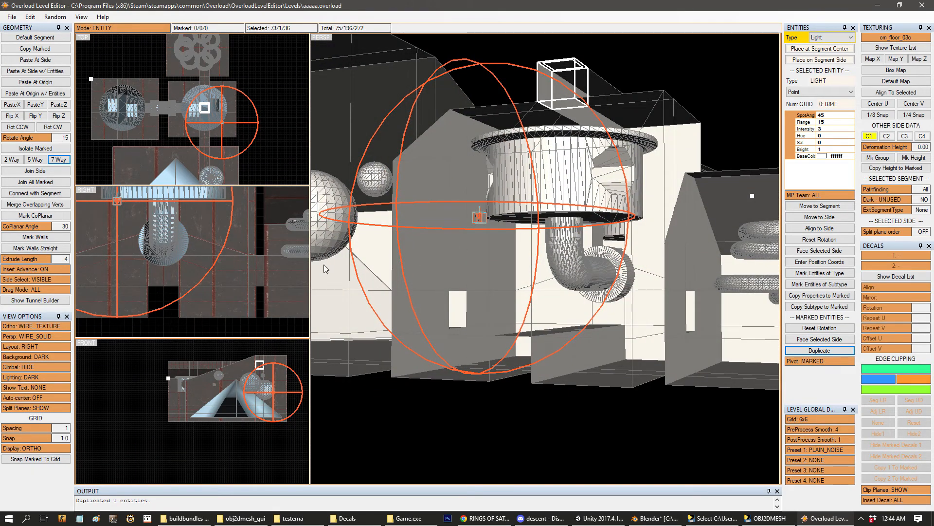
pyautogui.moveTo(211, 147); pyautogui.dragTo(176, 110)
pyautogui.moveTo(496, 226); pyautogui.dragTo(532, 253, button='middle')
# - Mark only the original point light and lower it toward the drum room's floor
pyautogui.press('q')
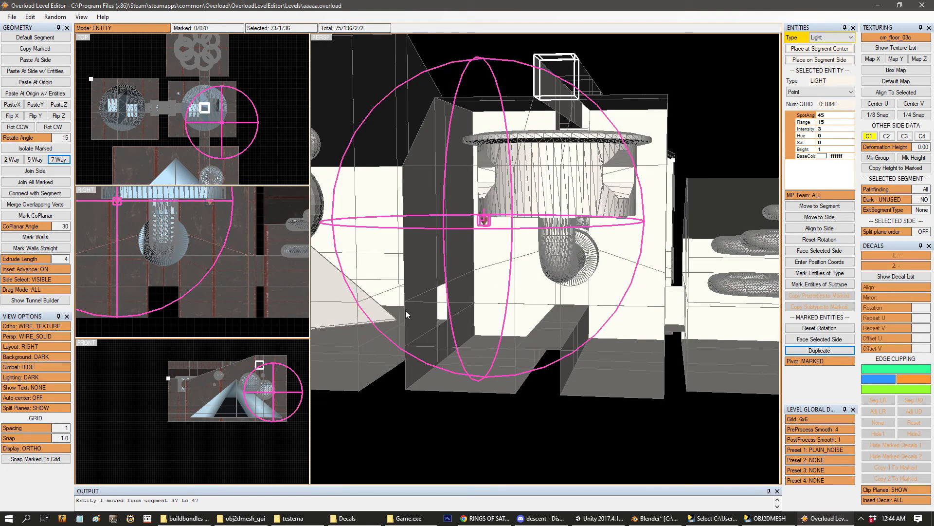
pyautogui.press('Down')
pyautogui.press('Down')
pyautogui.press('Down')
pyautogui.press('Down')
pyautogui.press('Down')
pyautogui.press('Down')
pyautogui.press('Down')
pyautogui.press('Down')
pyautogui.moveTo(645, 201); pyautogui.dragTo(630, 250, button='middle')
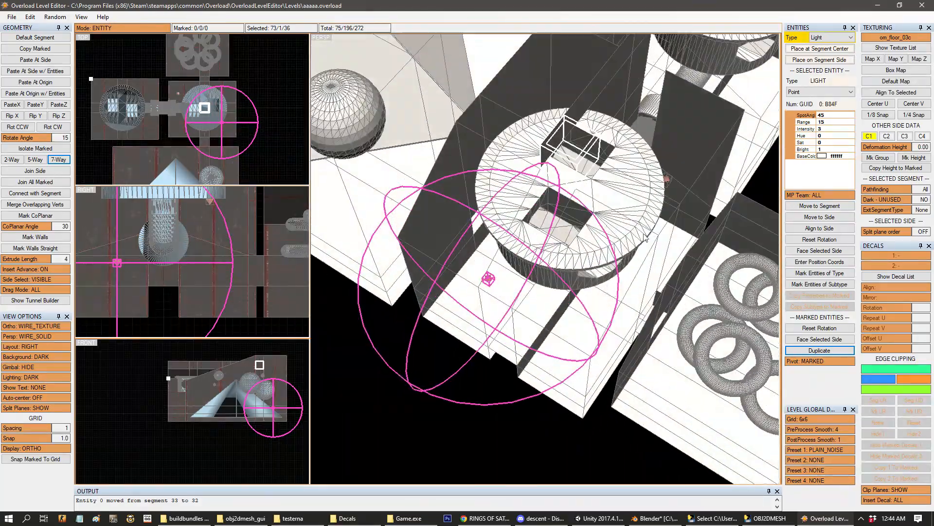
# - Duplicate both point lights together and move the copies into the neighbouring drum room
pyautogui.click(667, 181)
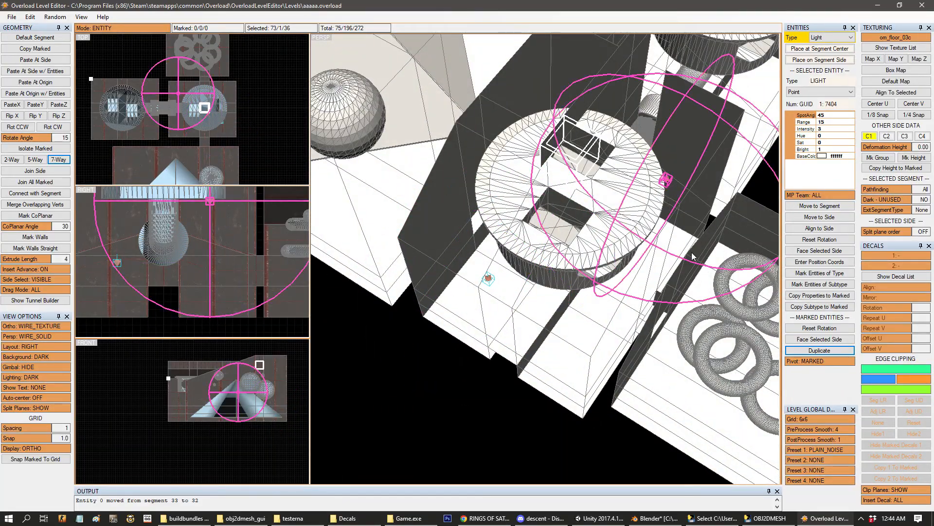
pyautogui.click(825, 354)
pyautogui.scroll(-3, 587, 255)
pyautogui.moveTo(614, 211); pyautogui.dragTo(587, 266, button='middle')
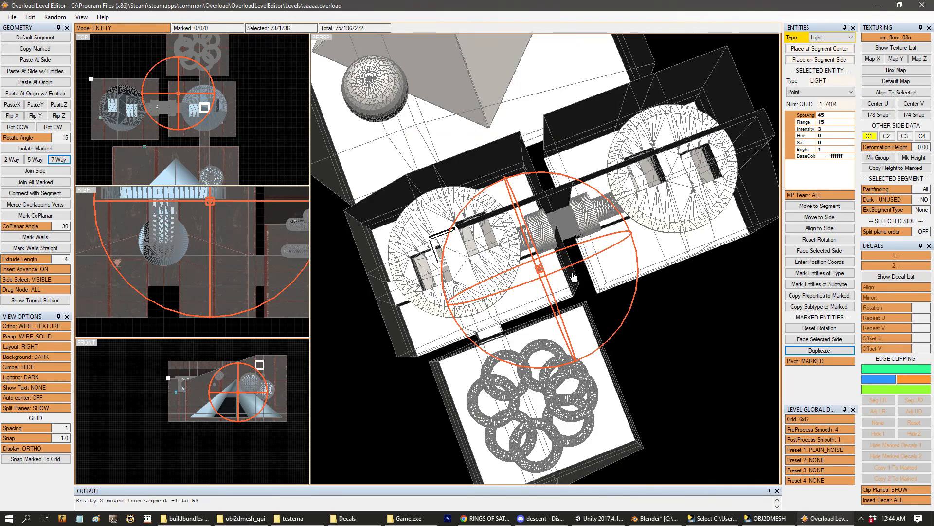
pyautogui.moveTo(572, 298); pyautogui.dragTo(665, 302, button='middle')
# - Reposition the two copied lights separately so they sit in opposite corners of the second drum room
pyautogui.click(530, 366)
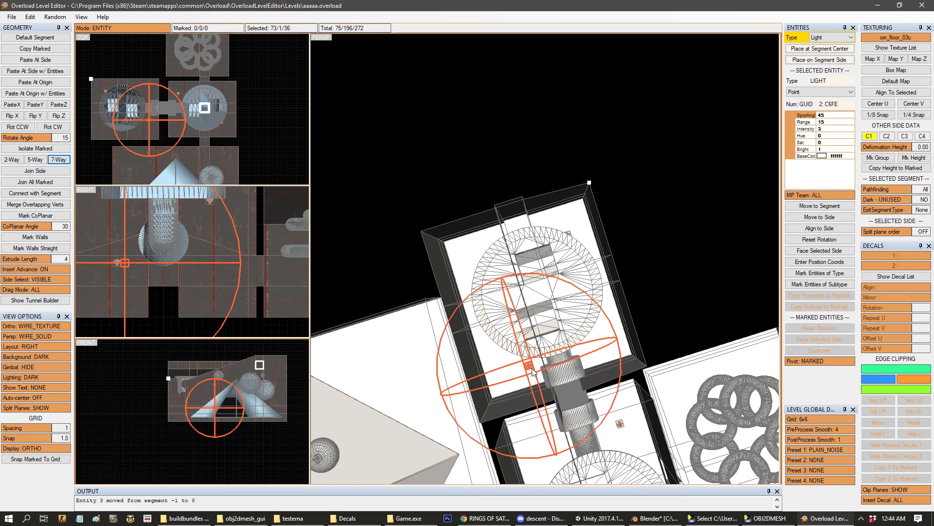
pyautogui.press('space')
pyautogui.moveTo(162, 133); pyautogui.dragTo(193, 149)
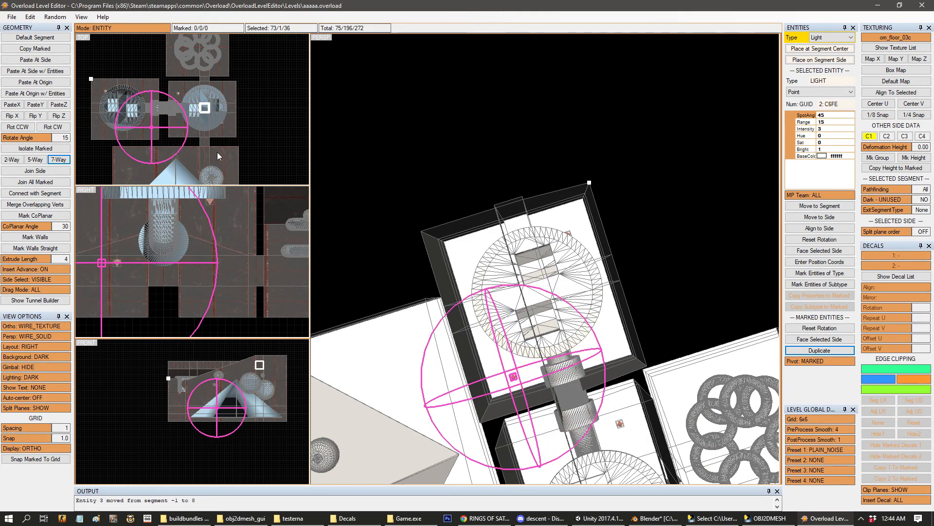
pyautogui.click(572, 236)
pyautogui.press('space')
pyautogui.moveTo(105, 108); pyautogui.dragTo(99, 104)
pyautogui.moveTo(538, 222)
pyautogui.mouseDown(button='middle')
pyautogui.moveTo(485, 166)
pyautogui.moveTo(505, 197)
pyautogui.moveTo(552, 210)
pyautogui.mouseUp(button='middle')
# - Duplicate a point light and move the copy into the room with the torus rings
pyautogui.click(812, 351)
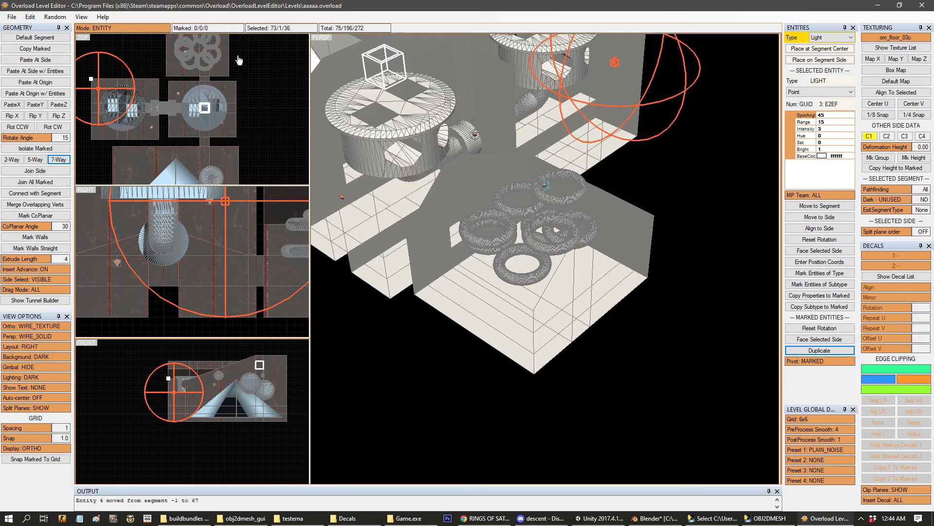
pyautogui.moveTo(535, 265); pyautogui.dragTo(555, 224, button='middle')
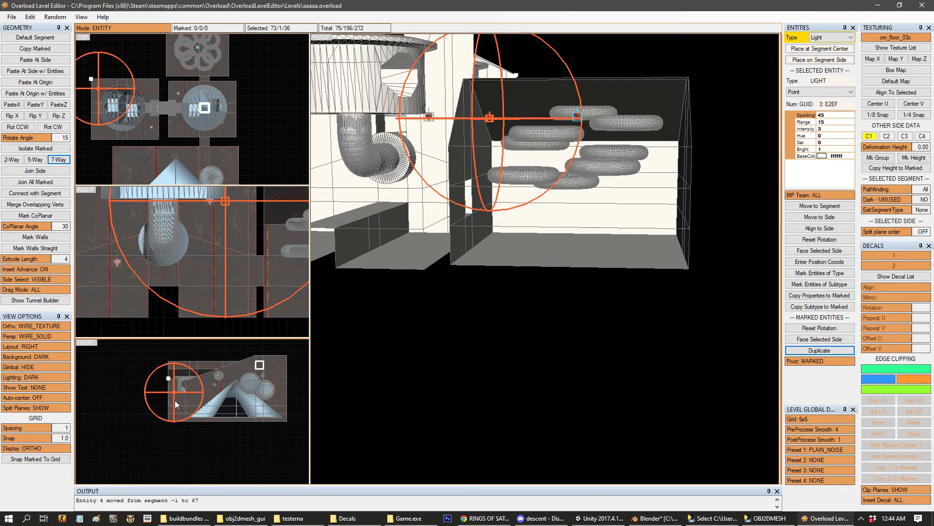
pyautogui.moveTo(237, 413); pyautogui.dragTo(589, 262, button='middle')
pyautogui.press('q')
pyautogui.moveTo(574, 169); pyautogui.dragTo(595, 220, button='middle')
pyautogui.moveTo(225, 122); pyautogui.dragTo(254, 89, button='middle')
# - Add two more duplicated point lights in opposite corners of the pyramid room
pyautogui.click(823, 352)
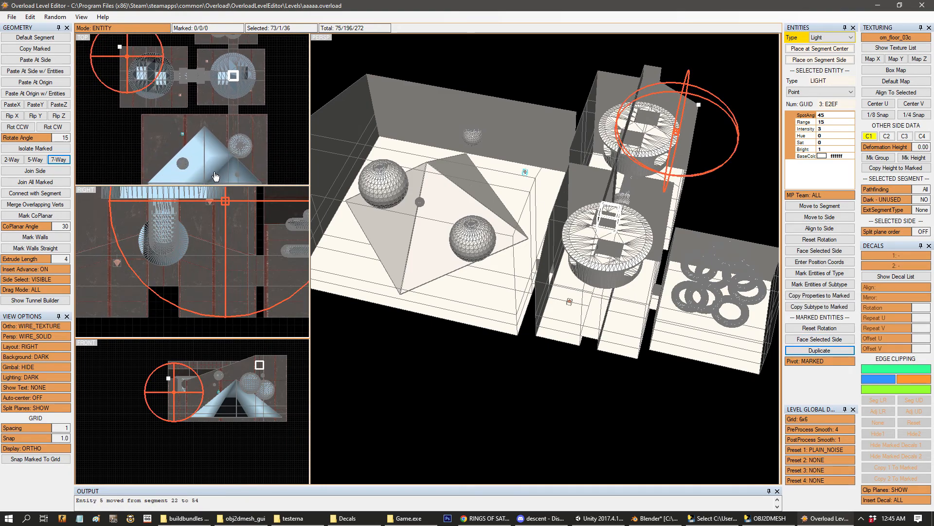
pyautogui.moveTo(461, 225); pyautogui.dragTo(176, 200, button='middle')
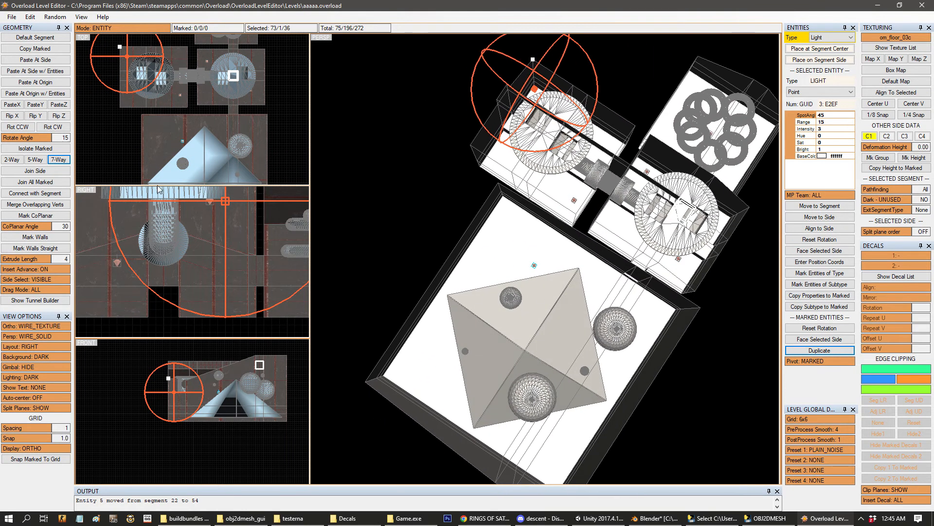
pyautogui.moveTo(513, 379); pyautogui.dragTo(198, 117, button='middle')
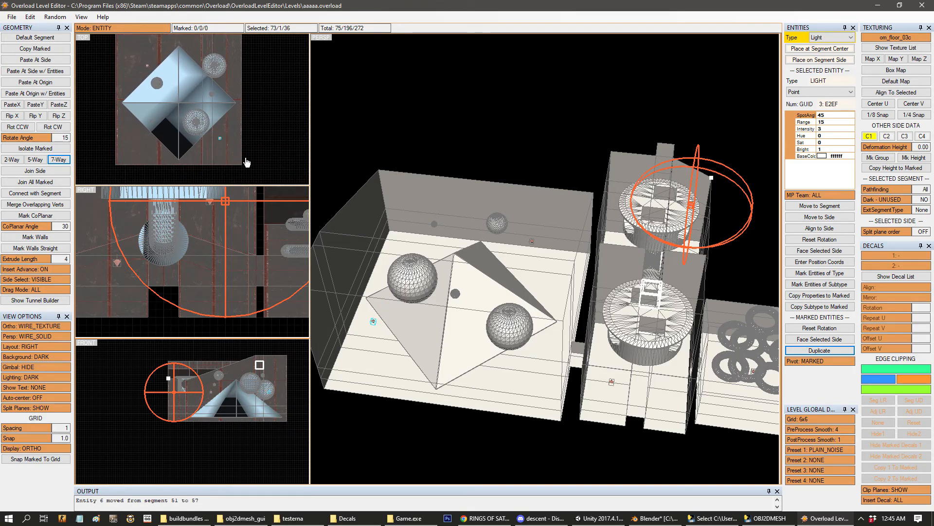
pyautogui.moveTo(447, 296); pyautogui.dragTo(562, 255, button='middle')
pyautogui.scroll(3, 498, 244)
# - Select the floor segment along the pyramid room's edge and place a Special Player Start entity at its center
pyautogui.click(611, 316)
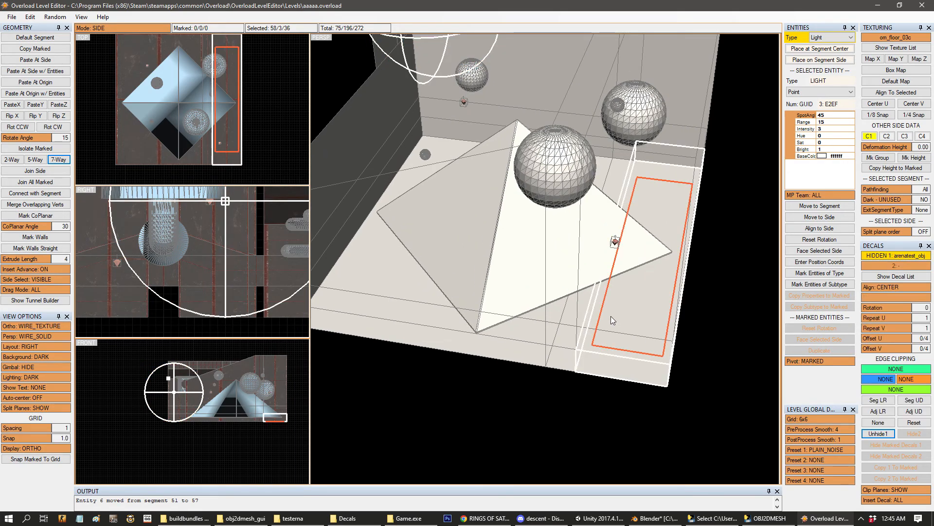
pyautogui.press('1')
pyautogui.press('2')
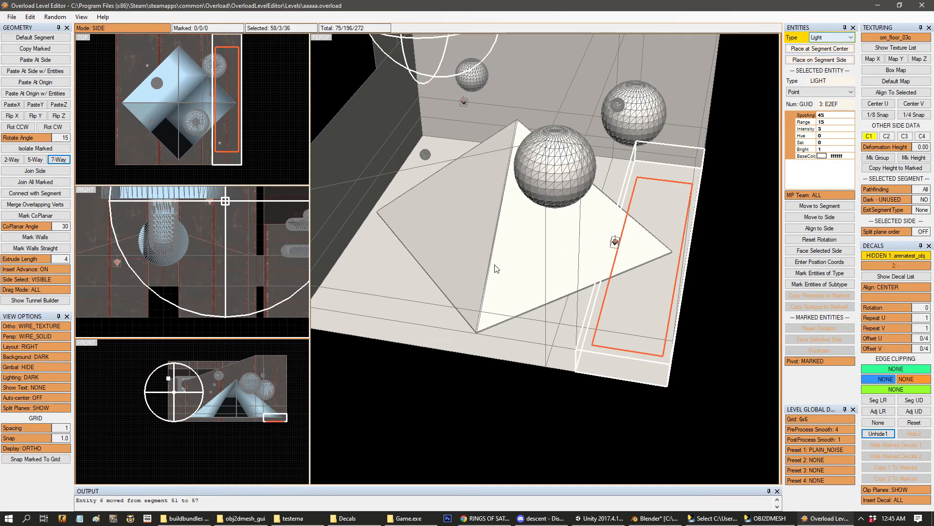
pyautogui.click(824, 40)
pyautogui.click(827, 91)
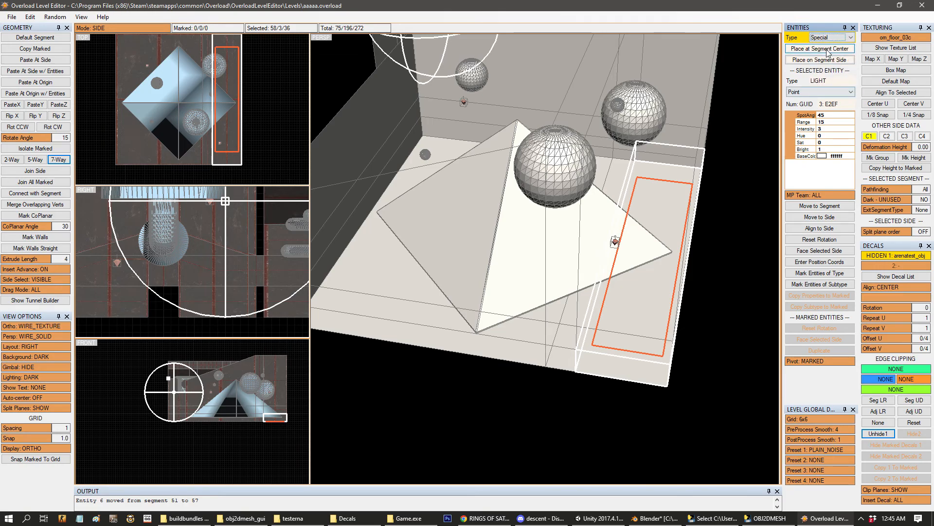
pyautogui.click(807, 91)
pyautogui.click(807, 92)
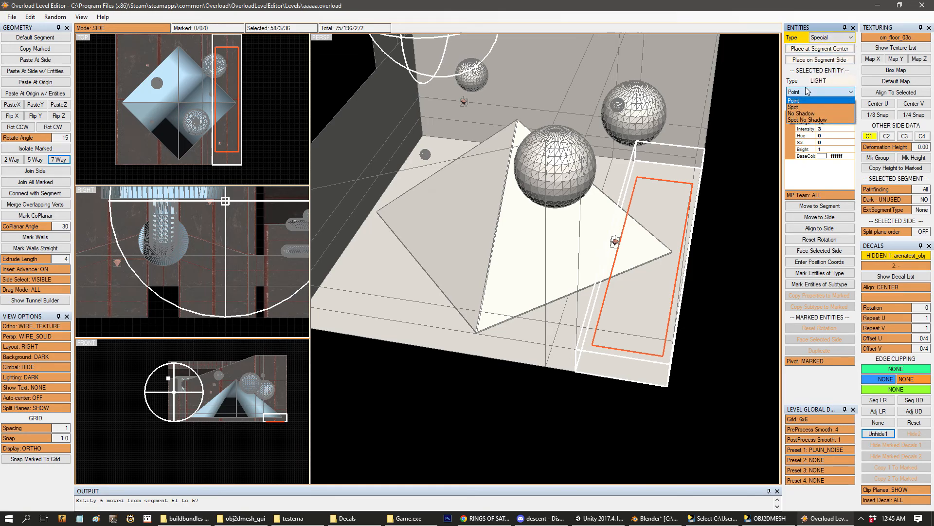
pyautogui.scroll(2, 674, 186)
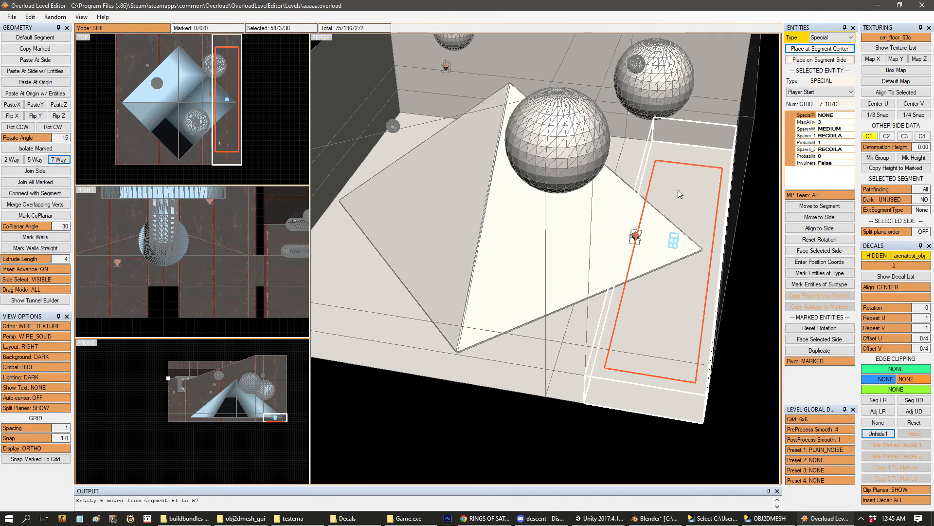
# - Mark the Player Start entity and reset its rotation
pyautogui.moveTo(673, 186); pyautogui.dragTo(647, 204, button='middle')
pyautogui.scroll(5, 647, 205)
pyautogui.press('Tab')
pyautogui.press('Tab')
pyautogui.press('Tab')
pyautogui.moveTo(663, 263); pyautogui.dragTo(641, 271, button='middle')
pyautogui.press('Tab')
pyautogui.press('Tab')
pyautogui.press('Tab')
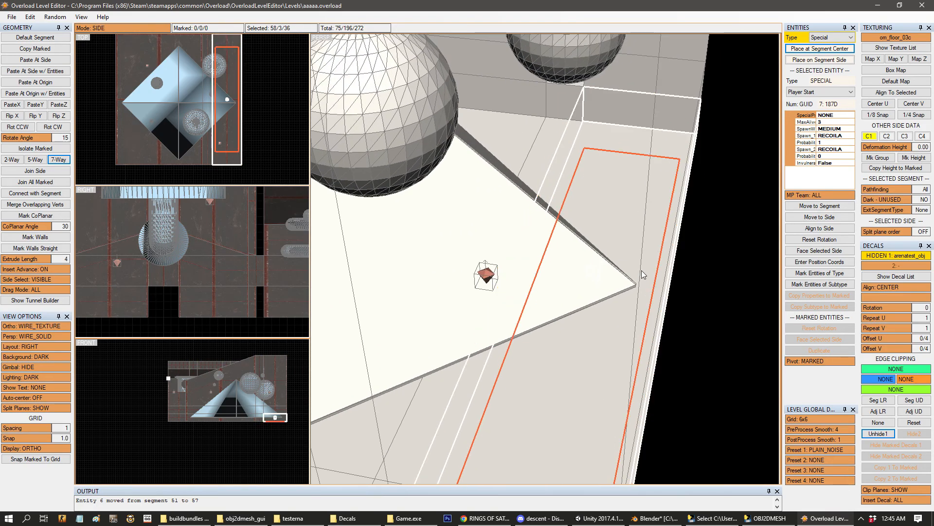
pyautogui.press('space')
pyautogui.click(820, 328)
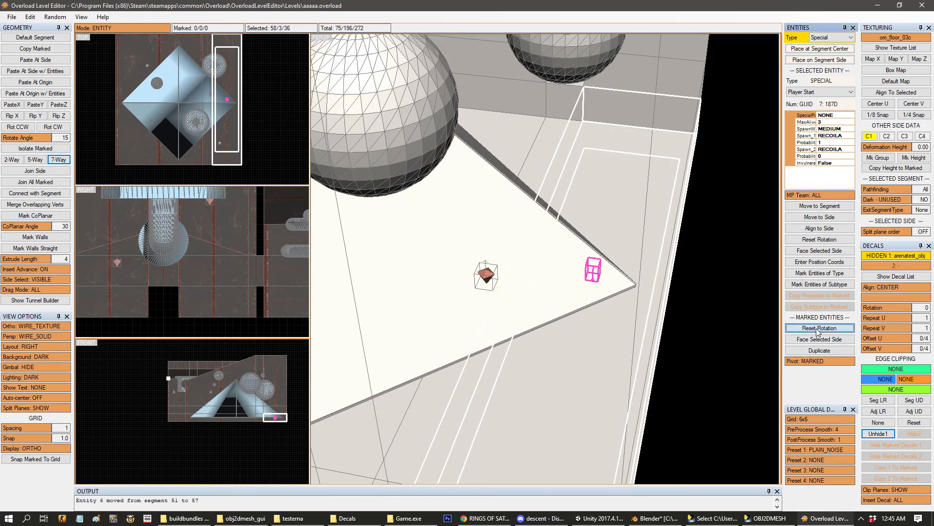
# - Move the Player Start to the middle of the pyramid room and raise it above the pyramid's apex
pyautogui.scroll(2, 644, 283)
pyautogui.moveTo(241, 122); pyautogui.dragTo(188, 123)
pyautogui.moveTo(438, 314); pyautogui.dragTo(300, 317, button='middle')
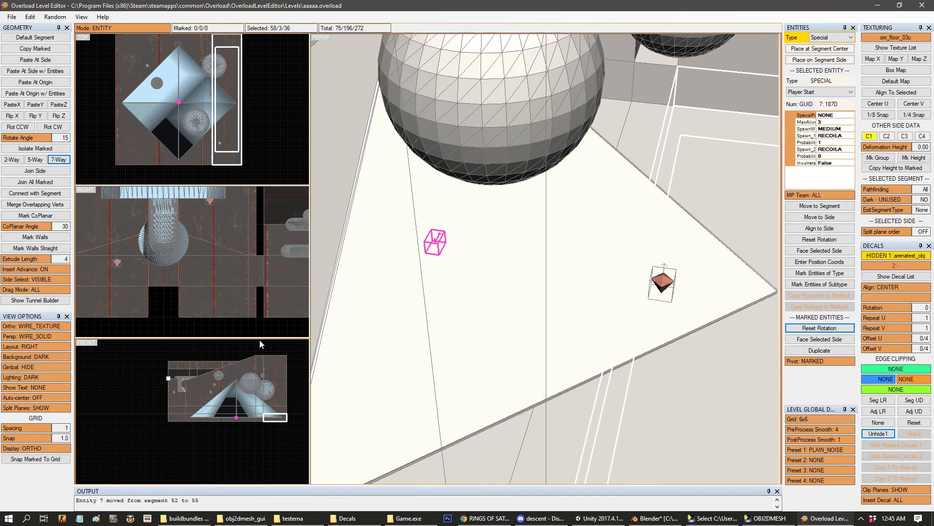
pyautogui.moveTo(224, 455); pyautogui.dragTo(224, 415)
pyautogui.moveTo(460, 304); pyautogui.dragTo(545, 264, button='middle')
pyautogui.scroll(-3, 544, 265)
pyautogui.moveTo(575, 311); pyautogui.dragTo(407, 340, button='middle')
pyautogui.moveTo(239, 398); pyautogui.dragTo(238, 396)
pyautogui.scroll(-8, 565, 340)
pyautogui.moveTo(492, 321); pyautogui.dragTo(508, 216, button='middle')
pyautogui.scroll(2, 516, 281)
# - Switch the perspective view's display mode to WIRE_TEXTURE
pyautogui.press('1')
pyautogui.press('4')
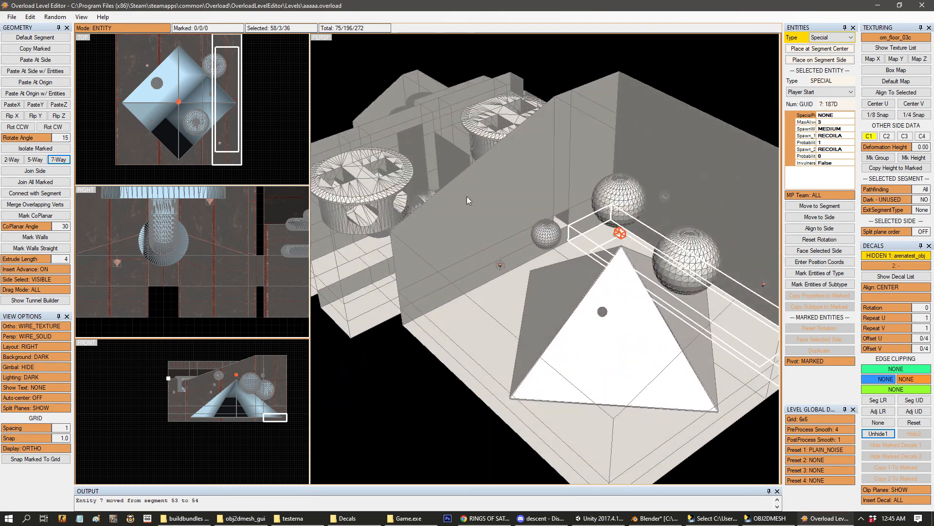
pyautogui.click(48, 337)
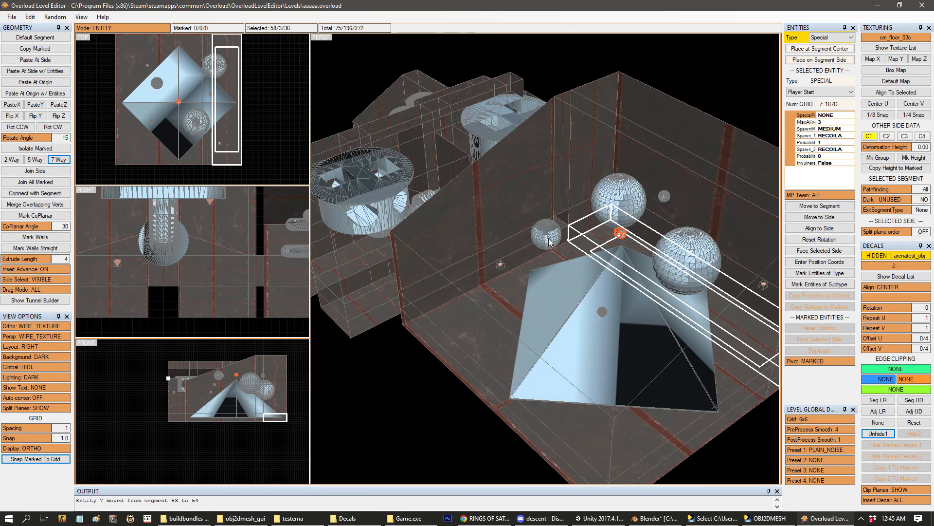
# - Select a side of the pyramid room's floor segment, then mark all sides in the level
pyautogui.press('1')
pyautogui.click(486, 275)
pyautogui.press('2')
pyautogui.press('3')
pyautogui.moveTo(501, 330)
pyautogui.mouseDown(button='middle')
pyautogui.moveTo(480, 313)
pyautogui.moveTo(501, 315)
pyautogui.mouseUp(button='middle')
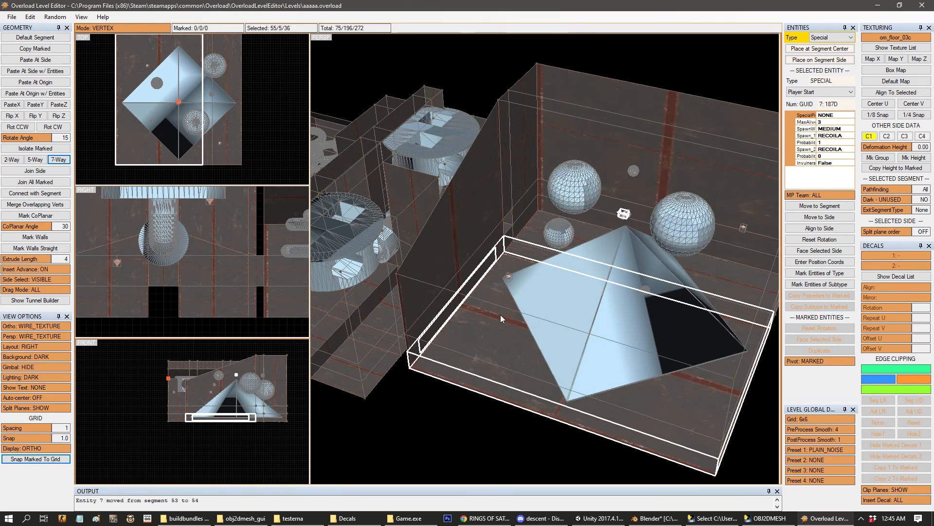
pyautogui.press('2')
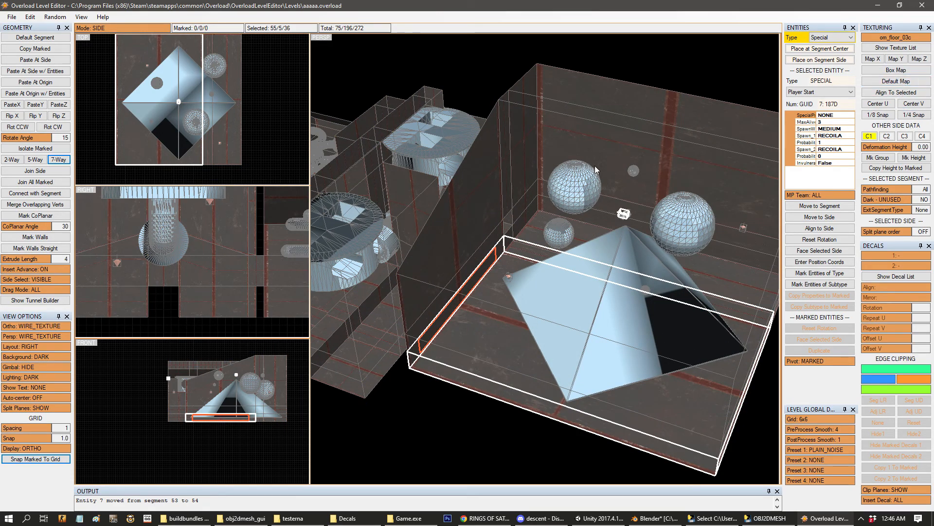
pyautogui.press('space')
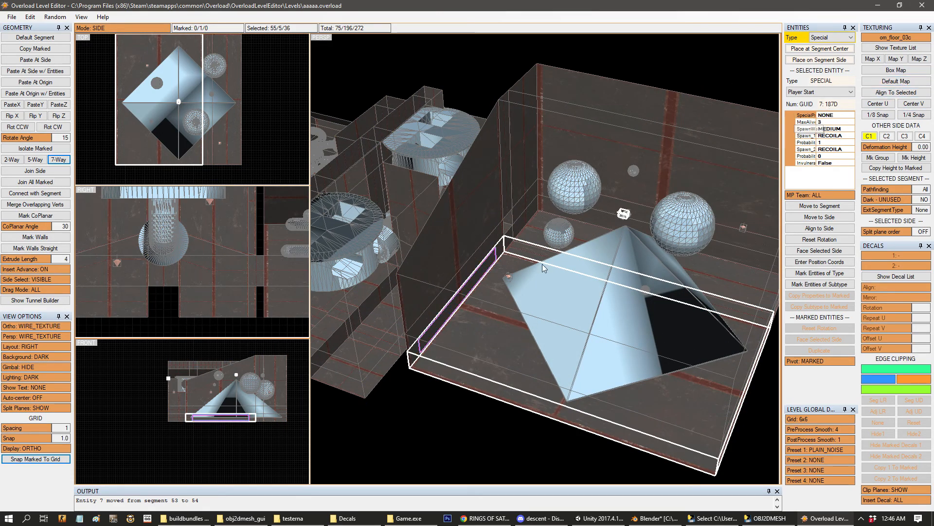
pyautogui.scroll(-5, 469, 346)
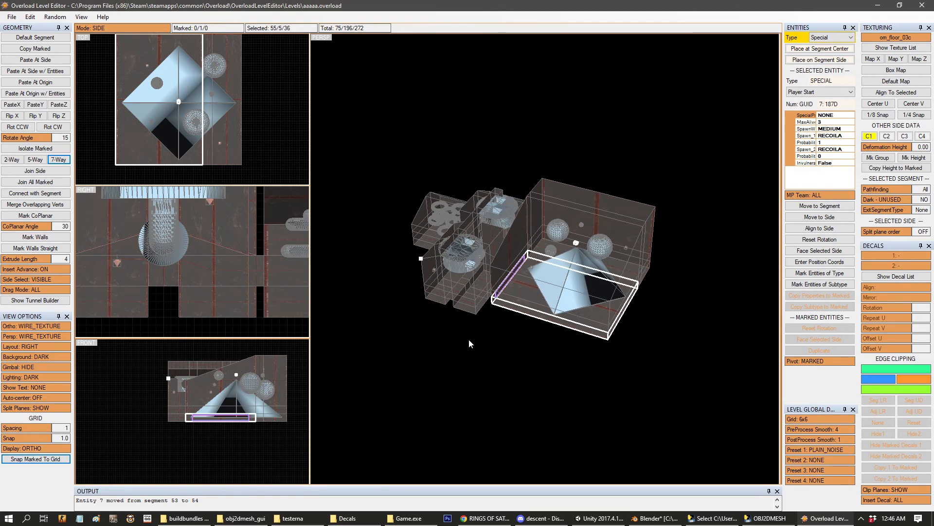
pyautogui.hotkey('ctrl', 'a')
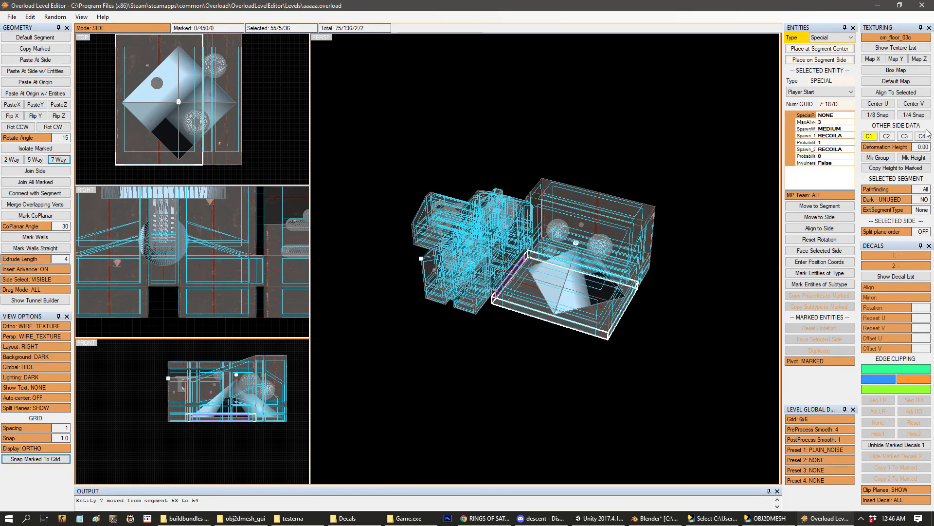
# - Box-map all marked sides of the level and apply the ec_wall_03a texture to them
pyautogui.click(894, 71)
pyautogui.scroll(4, 706, 219)
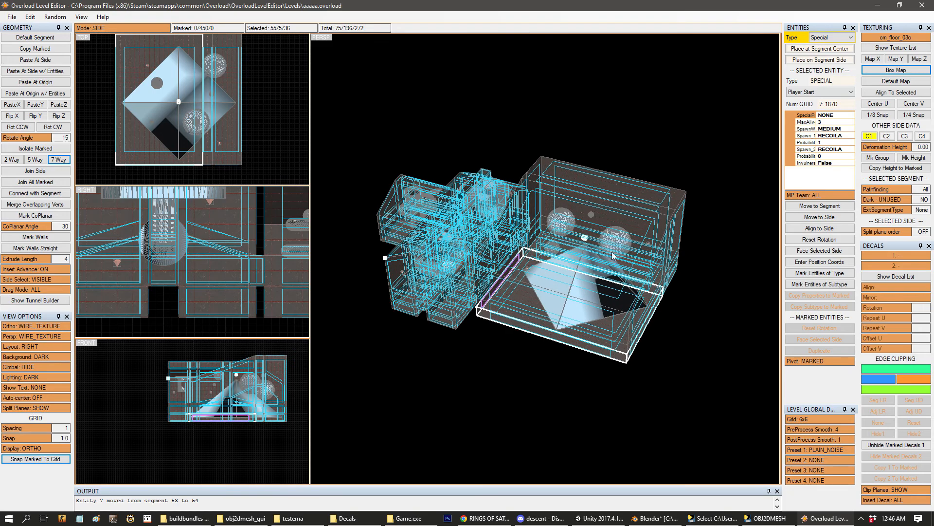
pyautogui.click(896, 48)
pyautogui.moveTo(226, 106); pyautogui.dragTo(216, 186)
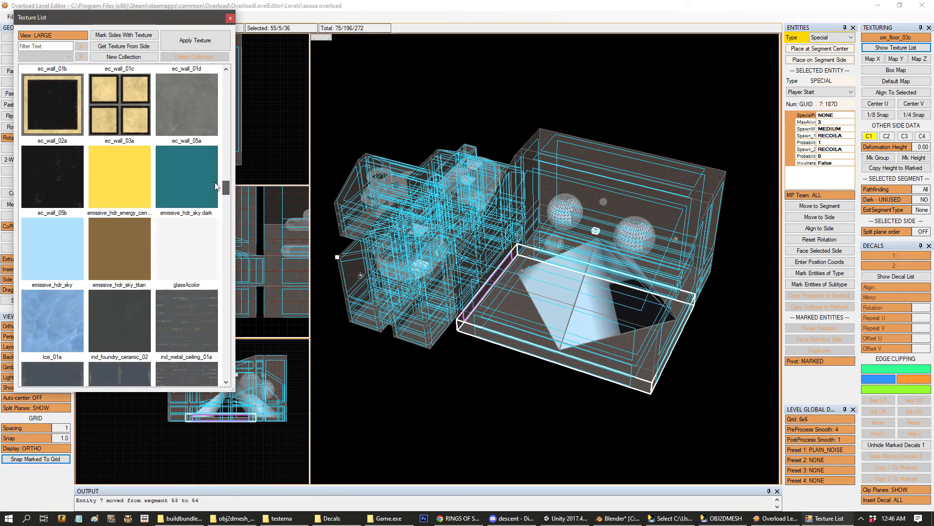
pyautogui.click(121, 104)
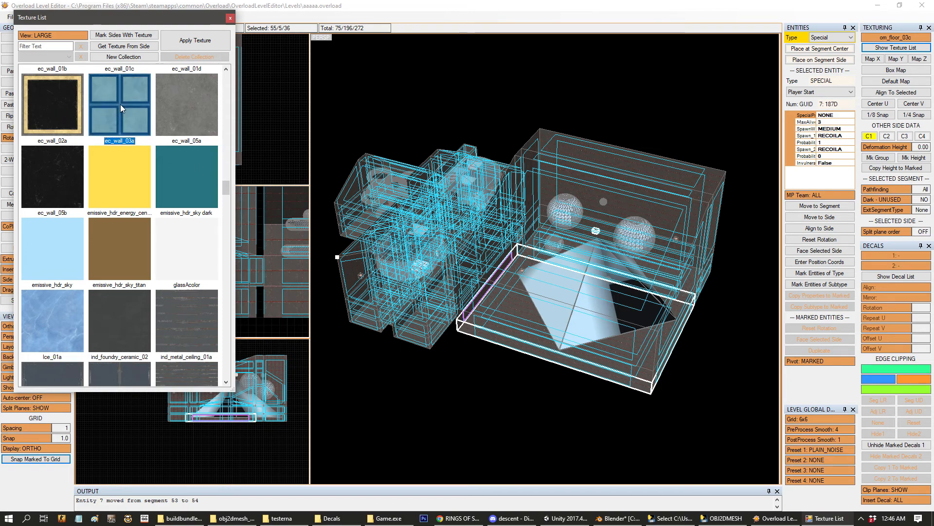
pyautogui.click(203, 41)
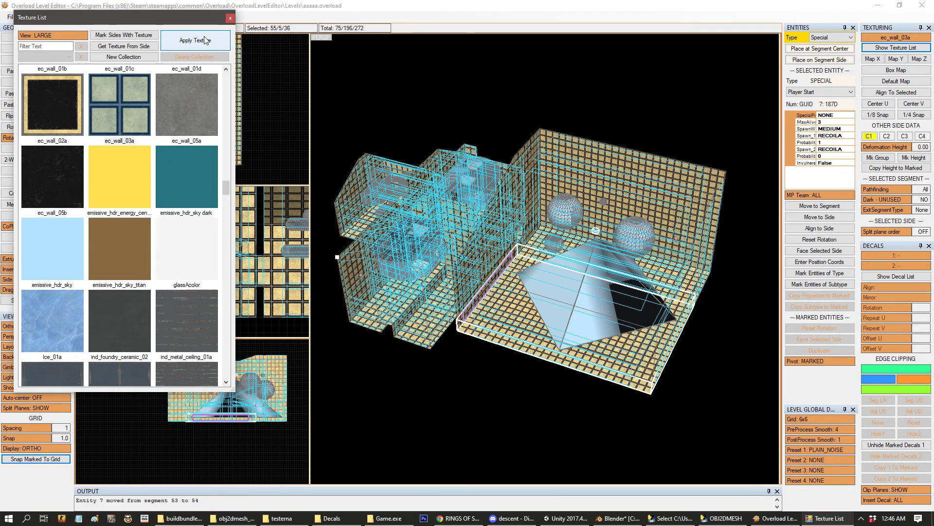
pyautogui.click(230, 18)
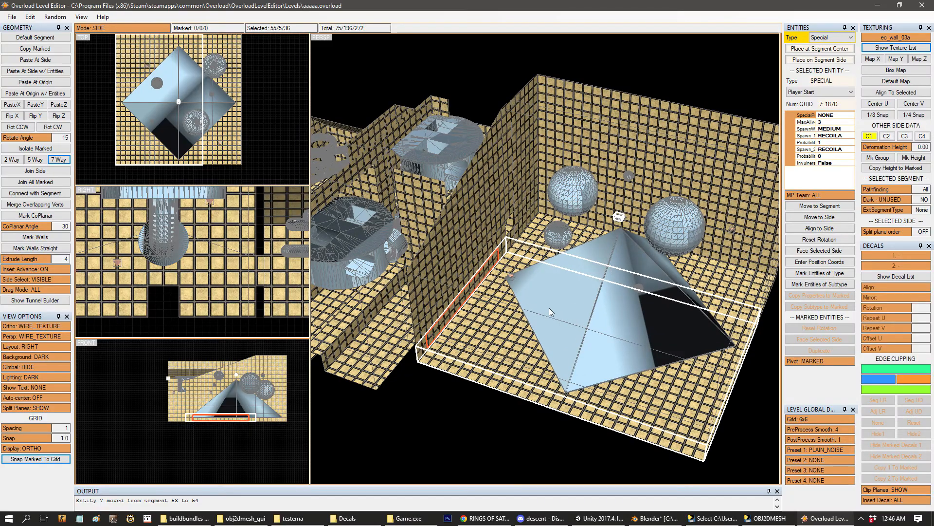
# - Select the floor side that holds the pyramid decal and examine the retextured rooms from several angles
pyautogui.moveTo(549, 308); pyautogui.dragTo(611, 246, button='right')
pyautogui.click(620, 364)
pyautogui.scroll(3, 620, 359)
pyautogui.scroll(2, 620, 356)
pyautogui.moveTo(612, 333); pyautogui.dragTo(547, 230, button='right')
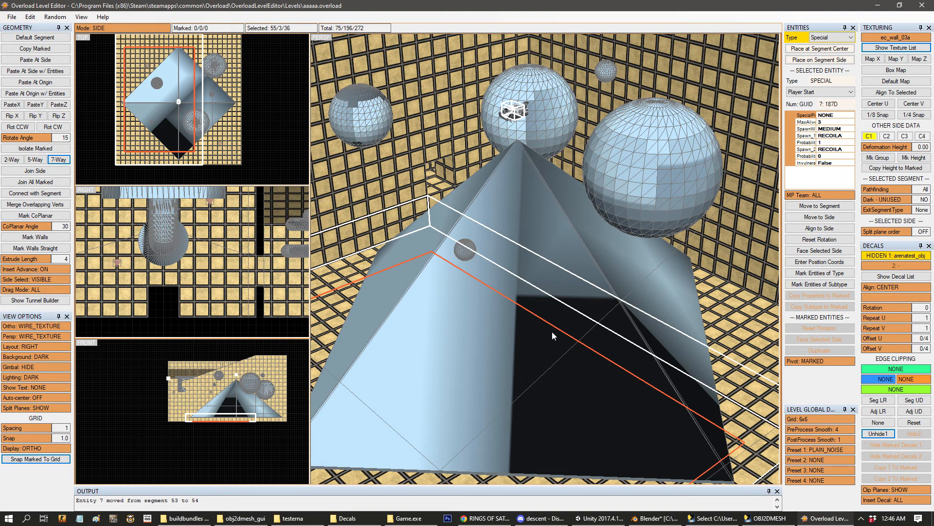
pyautogui.moveTo(570, 291); pyautogui.dragTo(583, 267, button='right')
pyautogui.moveTo(487, 203); pyautogui.dragTo(516, 281, button='middle')
pyautogui.moveTo(515, 282); pyautogui.dragTo(537, 248, button='right')
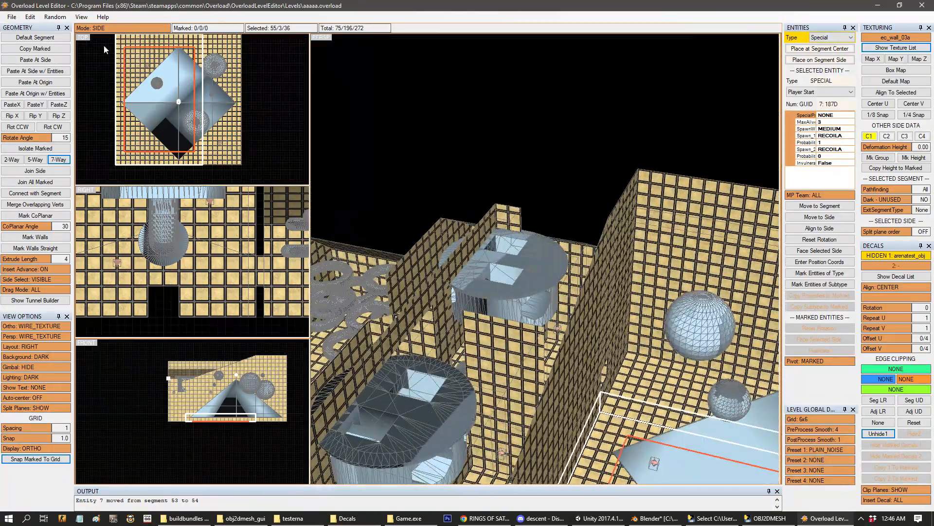
# - Save the level and create a single player mission file for it
pyautogui.click(12, 17)
pyautogui.click(29, 49)
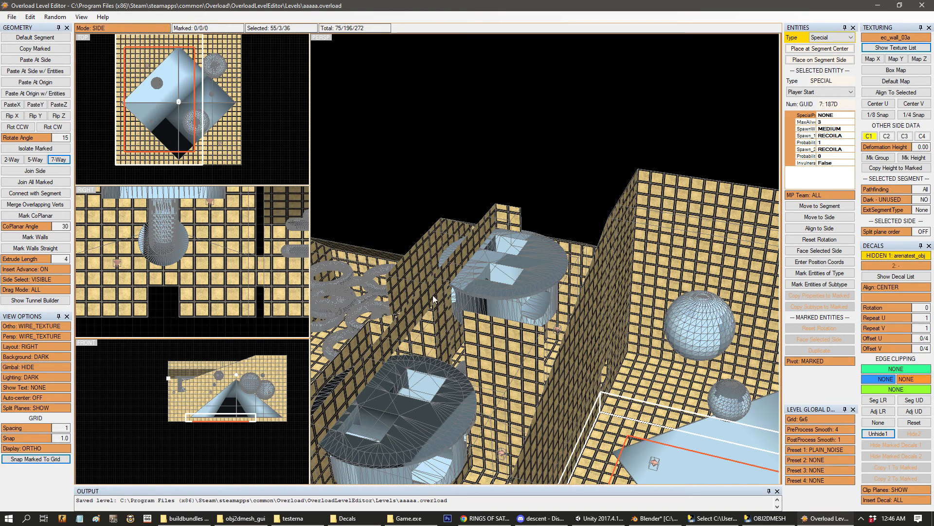
pyautogui.scroll(-3, 606, 270)
pyautogui.moveTo(606, 279); pyautogui.dragTo(592, 306, button='right')
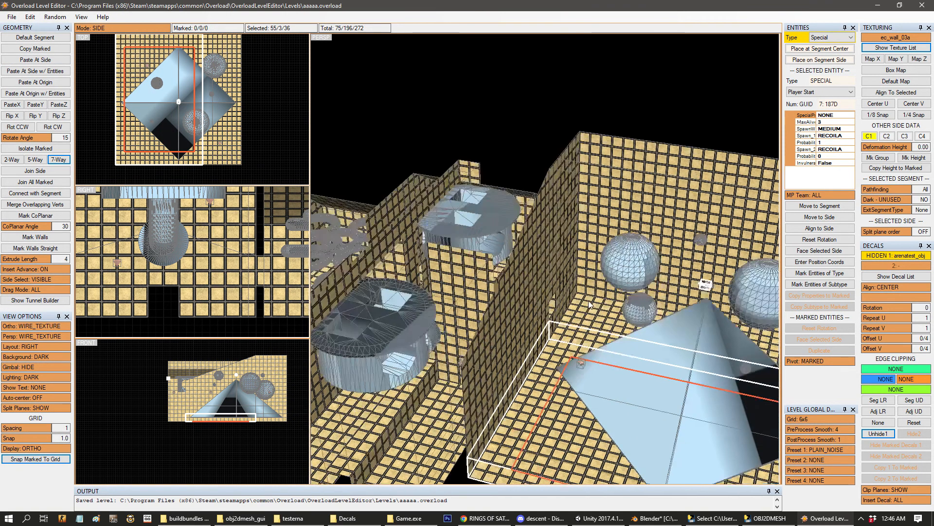
pyautogui.moveTo(592, 306); pyautogui.dragTo(567, 270, button='middle')
pyautogui.moveTo(568, 271); pyautogui.dragTo(582, 313, button='right')
pyautogui.click(11, 17)
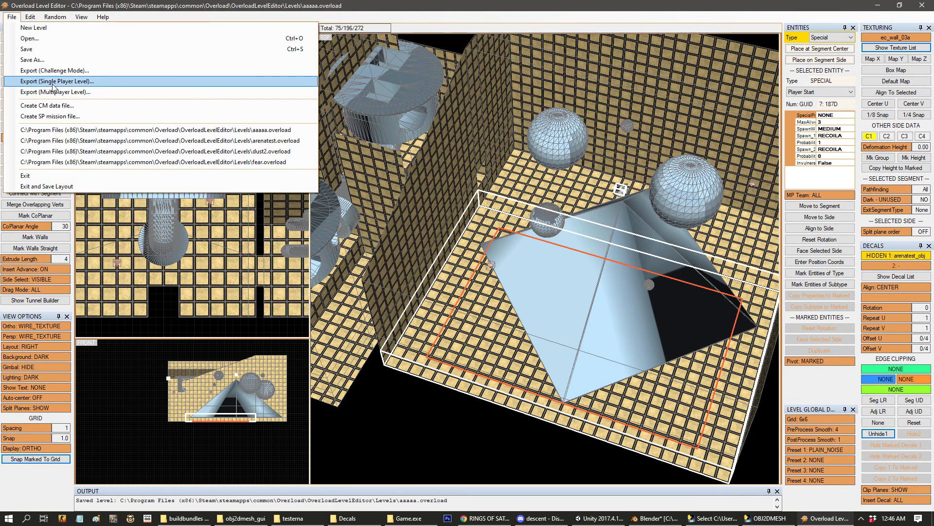
pyautogui.click(75, 117)
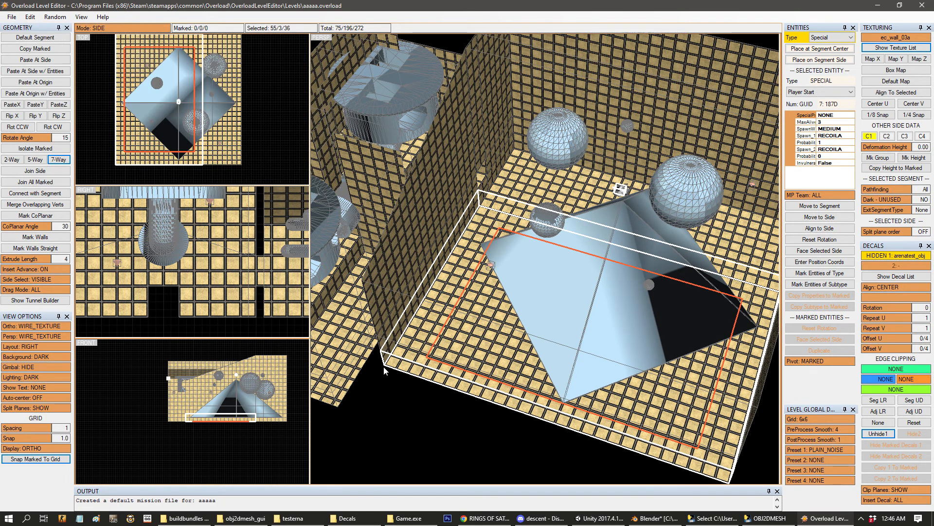
# - Export the level as a single player level
pyautogui.click(11, 17)
pyautogui.click(68, 82)
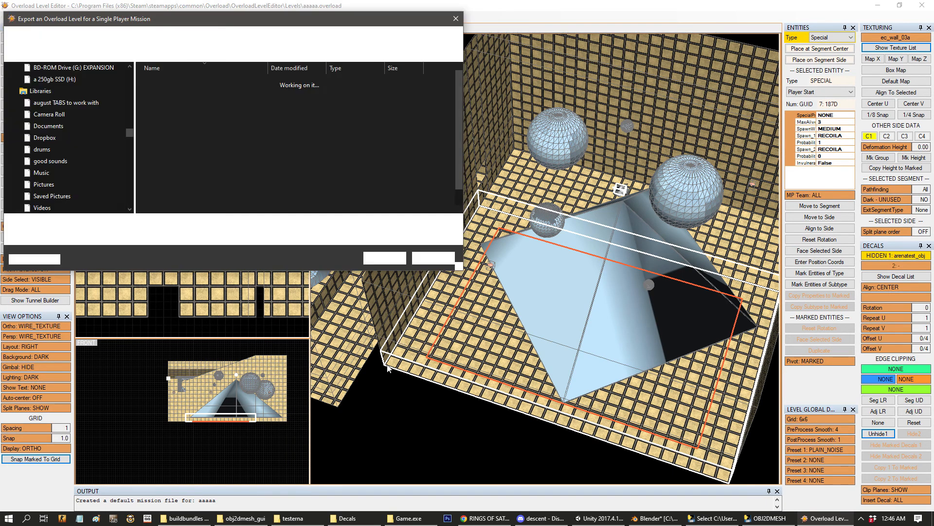
pyautogui.click(400, 256)
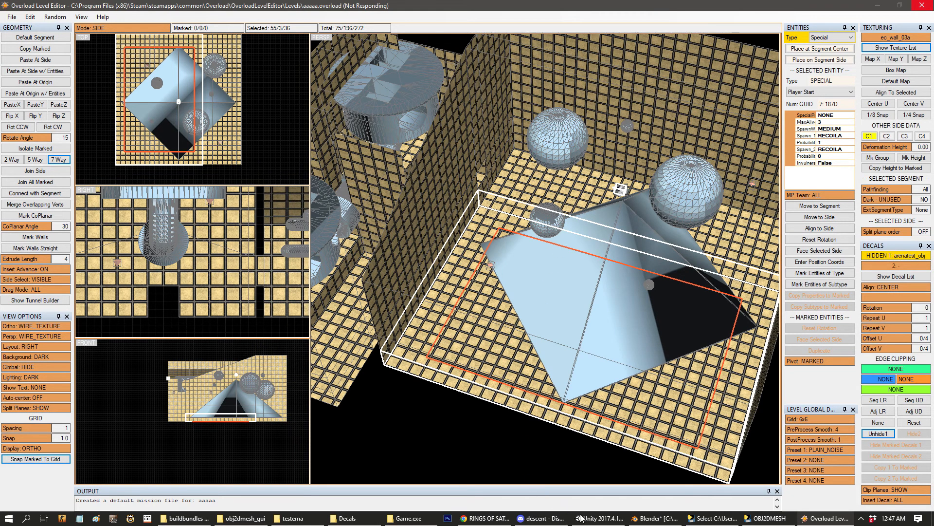
# - Switch to Unity and examine the entity_mine_7 object and its children in mobiscene
pyautogui.moveTo(599, 522)
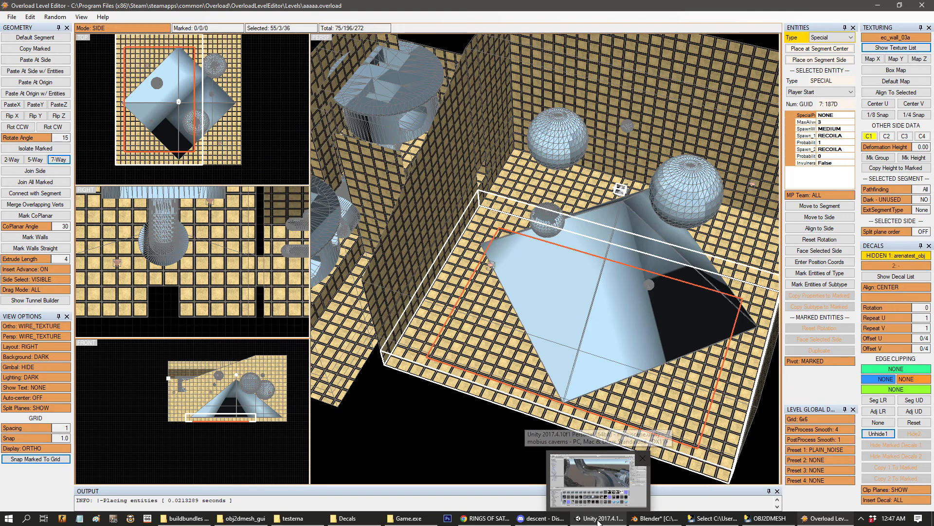
pyautogui.moveTo(488, 231); pyautogui.dragTo(499, 236, button='middle')
pyautogui.moveTo(498, 236); pyautogui.dragTo(565, 437, button='right')
pyautogui.click(598, 518)
pyautogui.moveTo(589, 252); pyautogui.dragTo(411, 248, button='right')
pyautogui.click(205, 149)
pyautogui.click(65, 102)
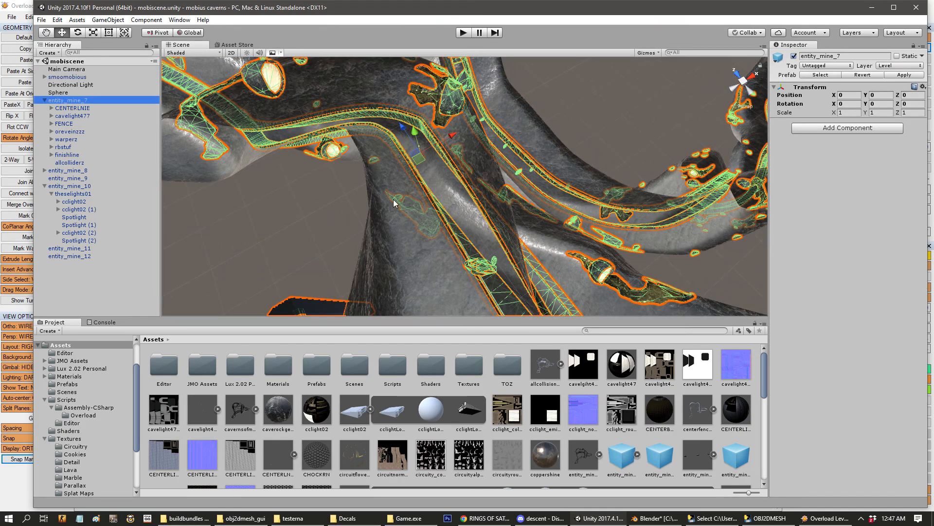
pyautogui.moveTo(422, 162); pyautogui.dragTo(453, 210, button='middle')
pyautogui.scroll(6, 418, 207)
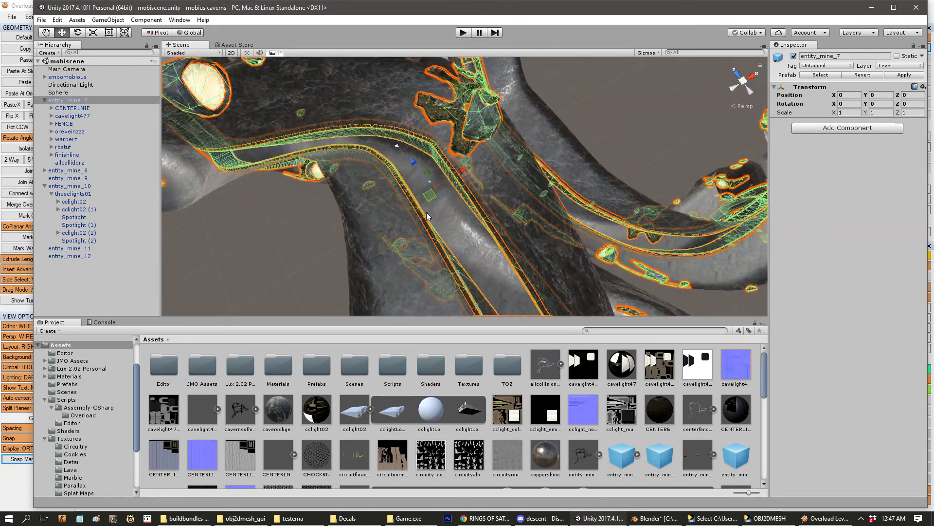
# - Select the CENTERLNIE child of entity_mine_7 and examine its placement in the cavern scene
pyautogui.click(62, 109)
pyautogui.scroll(-12, 516, 210)
pyautogui.moveTo(553, 188); pyautogui.dragTo(494, 236, button='middle')
pyautogui.moveTo(494, 235); pyautogui.dragTo(532, 206, button='right')
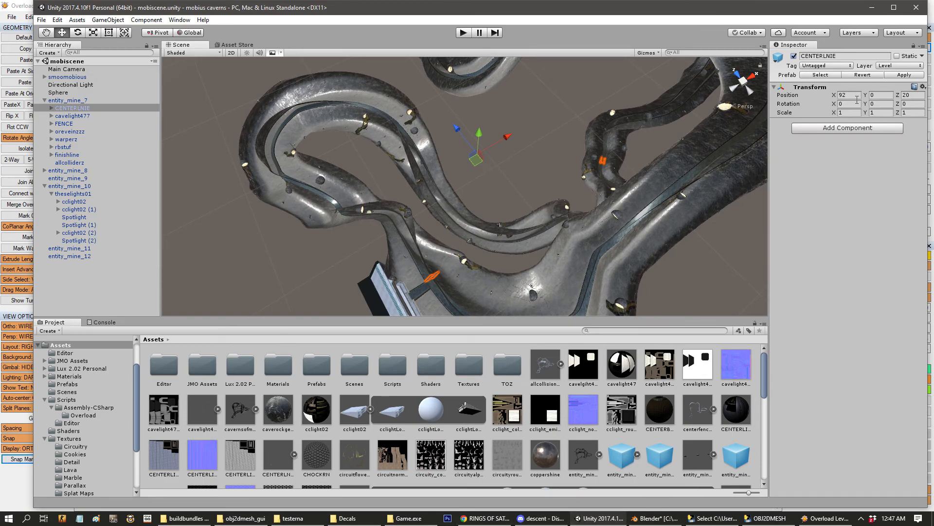
pyautogui.scroll(3, 381, 220)
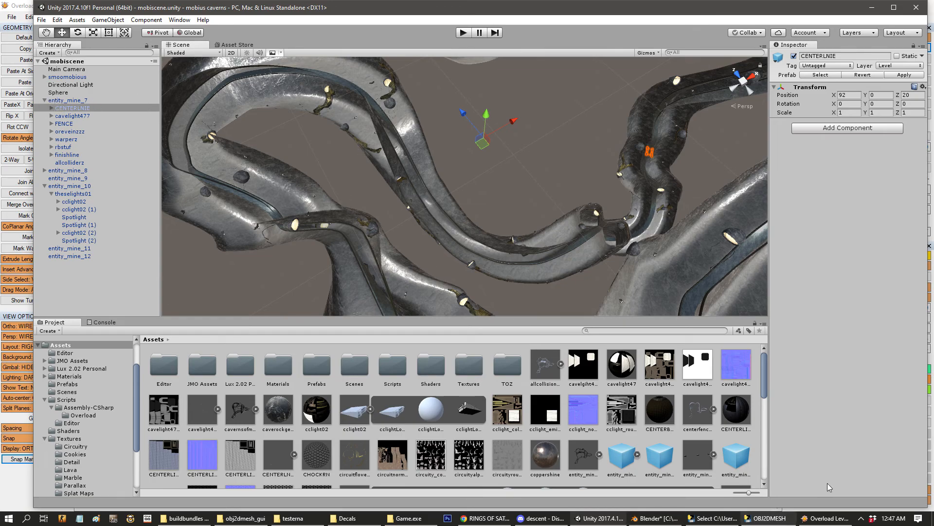
# - Switch to the Overload Level Editor and place a Prop entity at the center of the pyramid room's floor segment
pyautogui.click(825, 518)
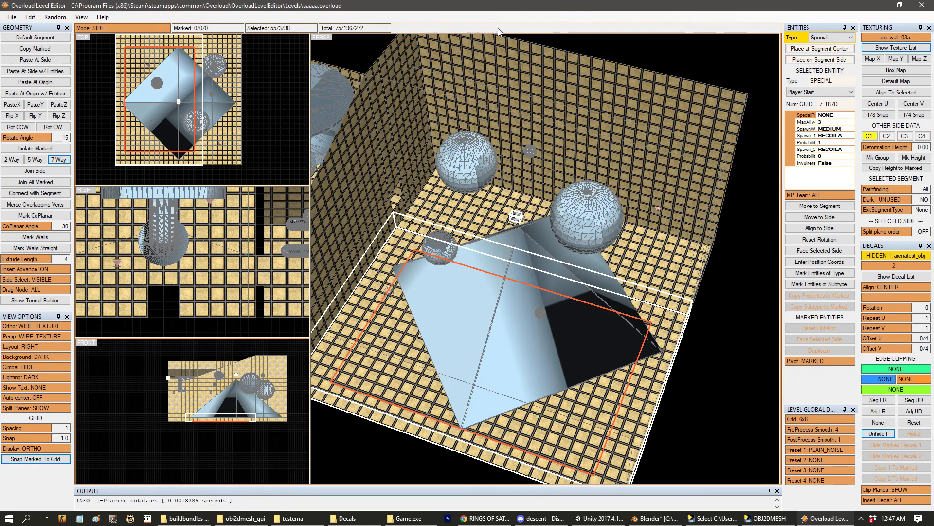
pyautogui.moveTo(399, 138); pyautogui.dragTo(482, 153, button='middle')
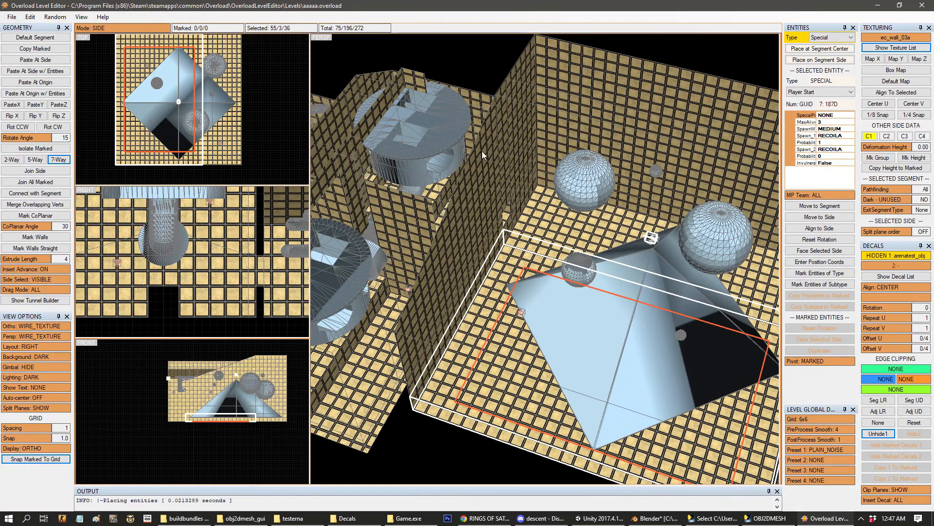
pyautogui.click(824, 37)
pyautogui.click(819, 53)
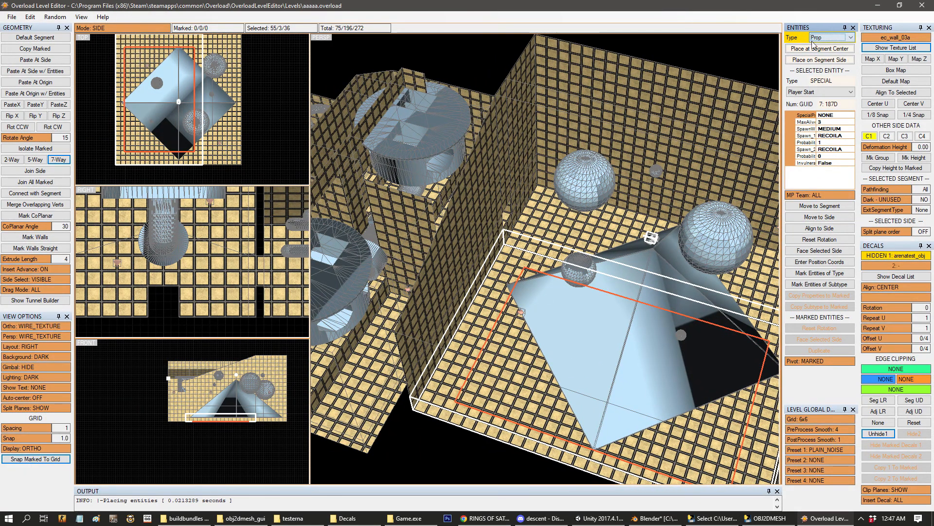
pyautogui.click(817, 91)
pyautogui.click(816, 93)
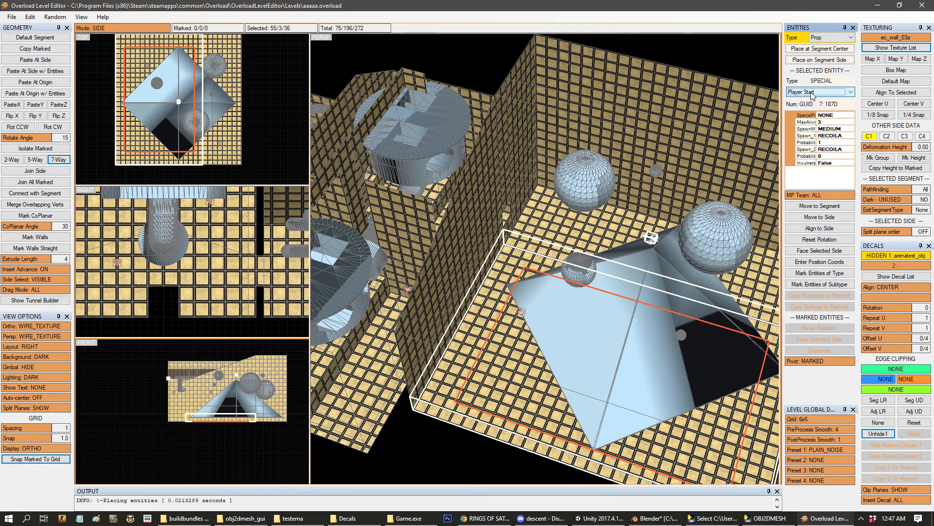
pyautogui.click(807, 49)
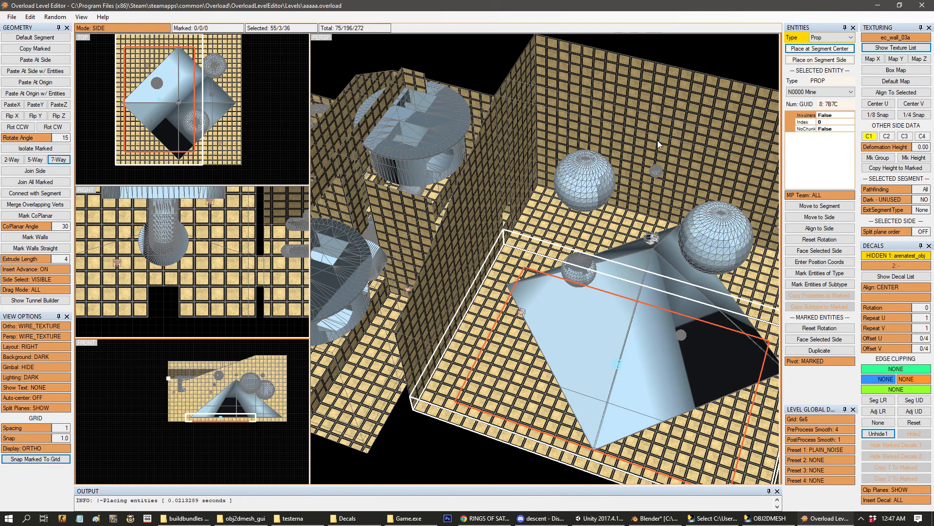
# - Check the subtype options of the new prop entity and look over its placement in the pyramid room
pyautogui.moveTo(724, 193); pyautogui.dragTo(602, 196, button='middle')
pyautogui.scroll(3, 822, 99)
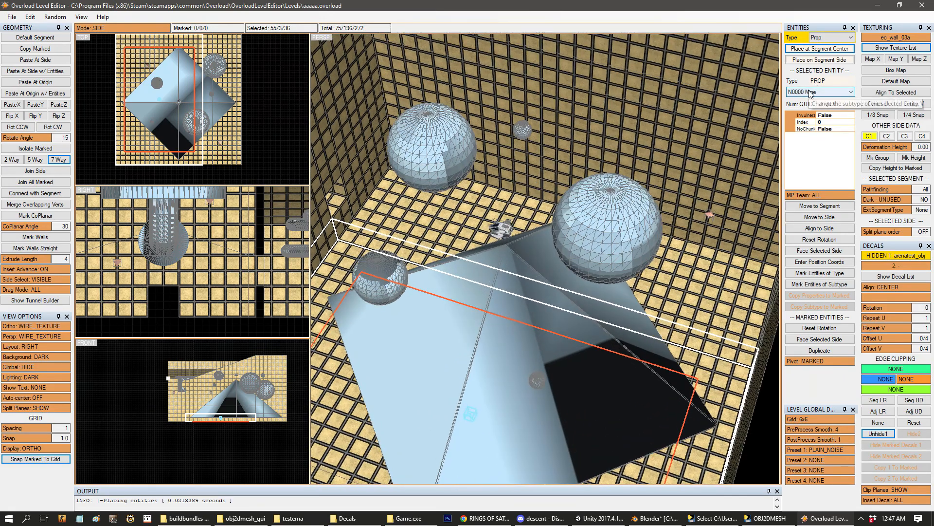
pyautogui.click(810, 92)
pyautogui.click(811, 93)
pyautogui.scroll(1, 567, 199)
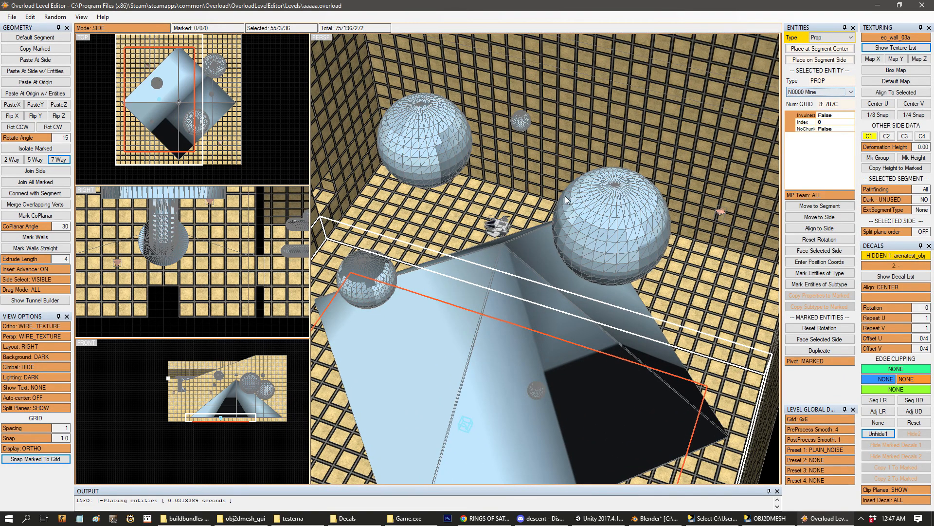
pyautogui.scroll(-5, 568, 200)
pyautogui.moveTo(415, 244); pyautogui.dragTo(520, 237, button='middle')
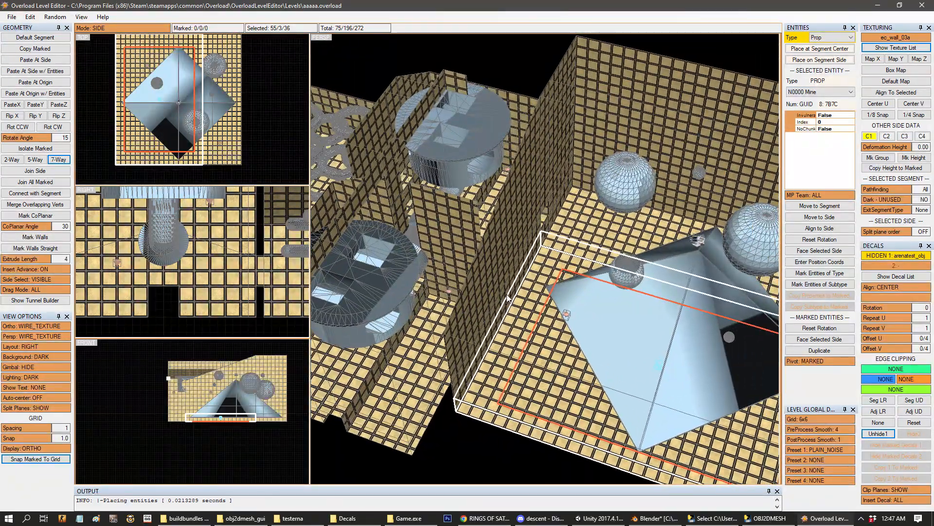
pyautogui.scroll(-2, 538, 282)
# - Change to ENTITY mode and set the N0000 Mine prop's Index to 1
pyautogui.press('Tab')
pyautogui.press('Tab')
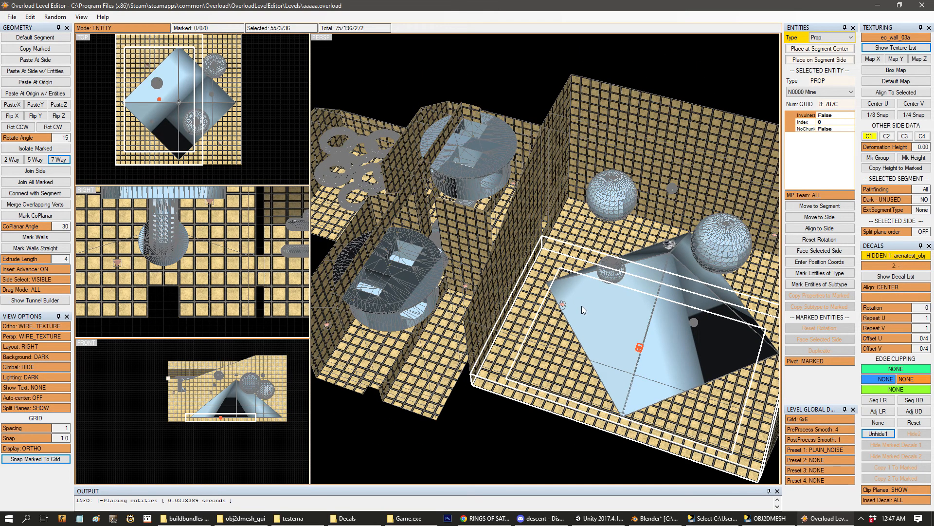
pyautogui.click(828, 124)
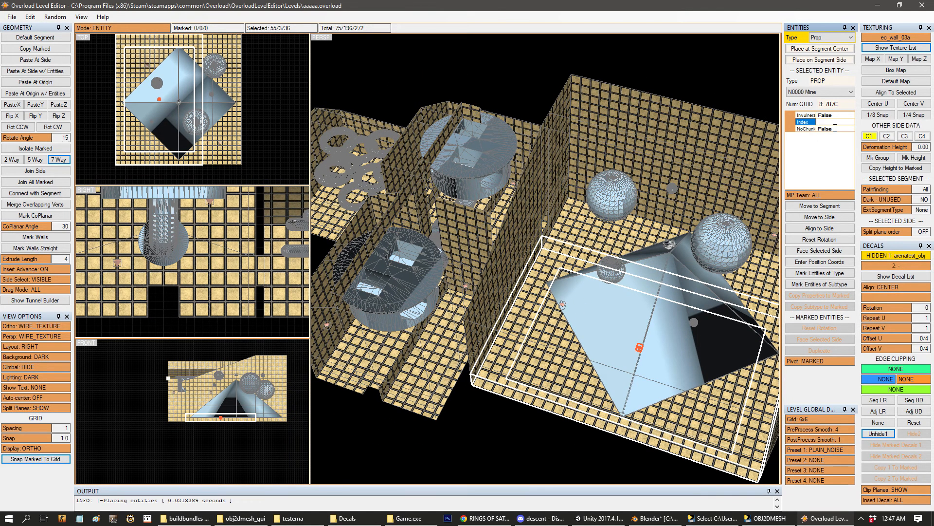
pyautogui.press('Return')
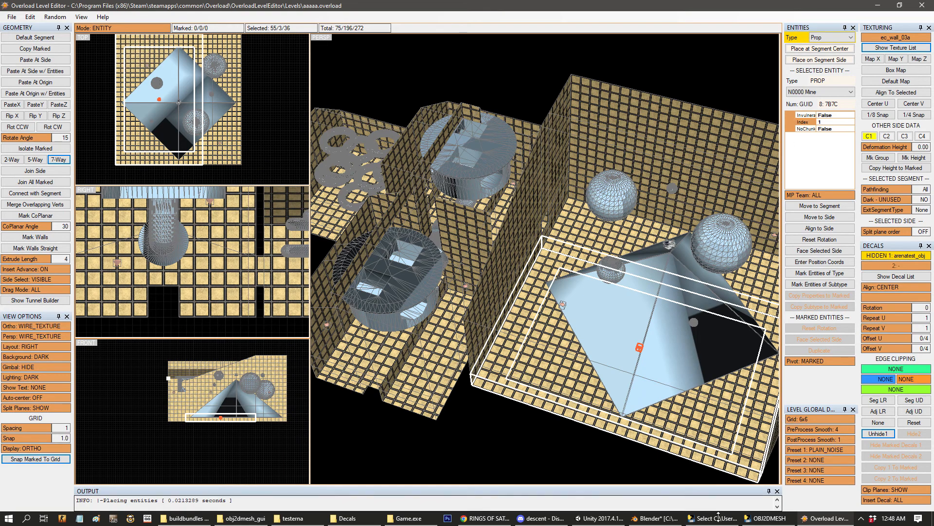
# - Switch to Unity and check the bundle-building script in the project's Editor folder
pyautogui.click(609, 518)
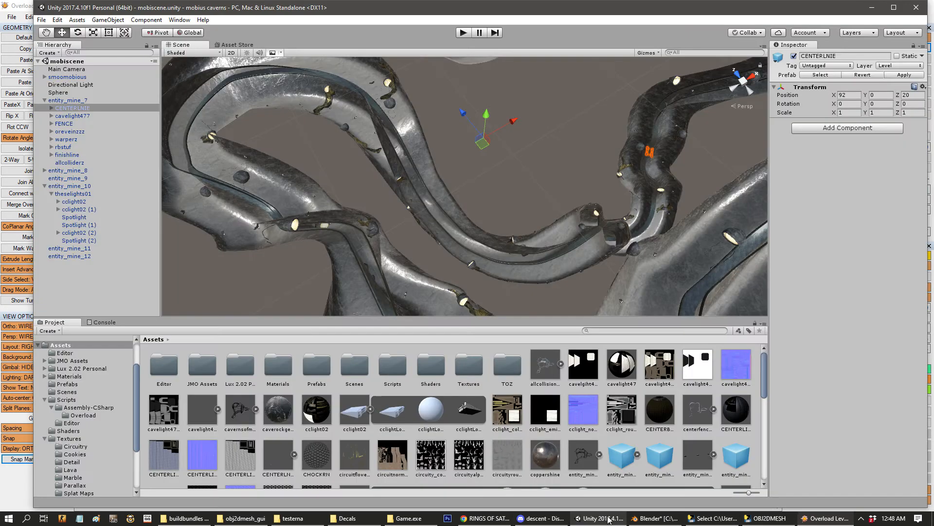
pyautogui.doubleClick(163, 365)
pyautogui.click(176, 381)
pyautogui.click(235, 422)
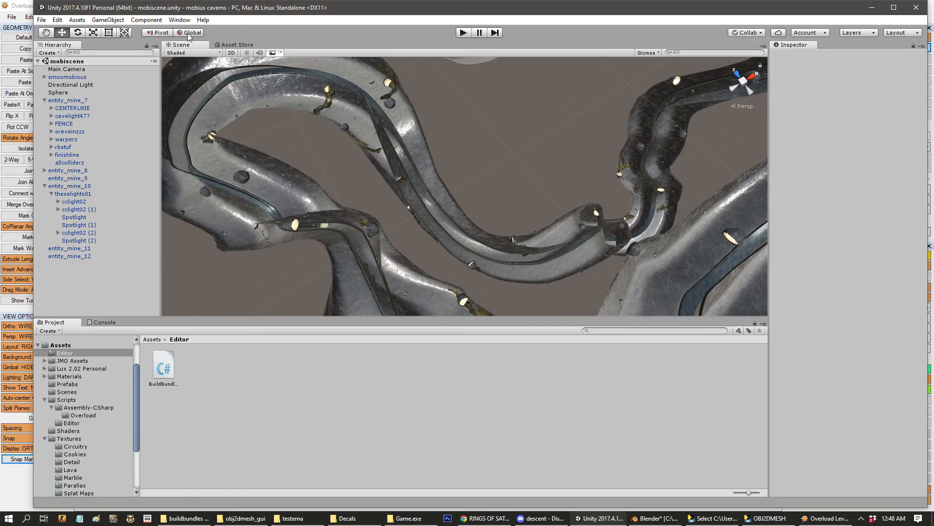
pyautogui.click(81, 22)
pyautogui.click(446, 478)
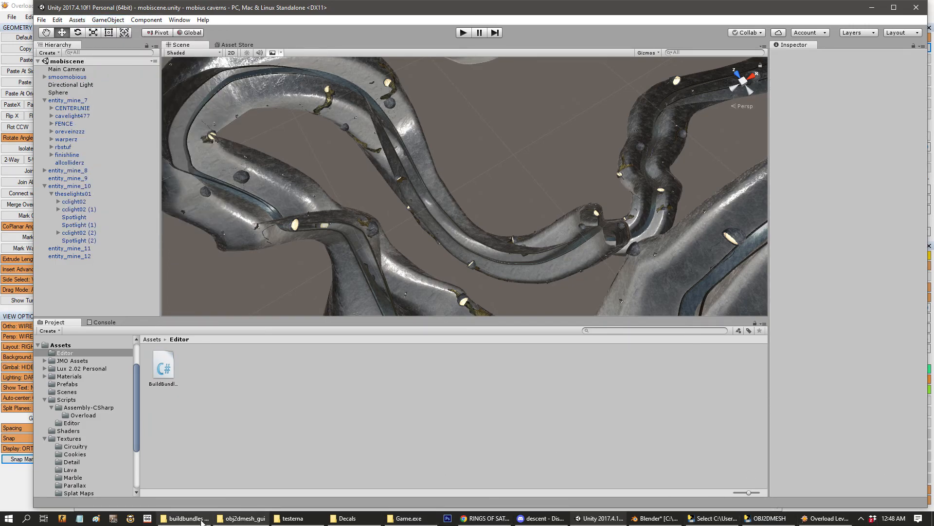
# - Switch to File Explorer and run LevelPost.exe from the LevelPost_20210623 folder inside ground loop
pyautogui.click(185, 518)
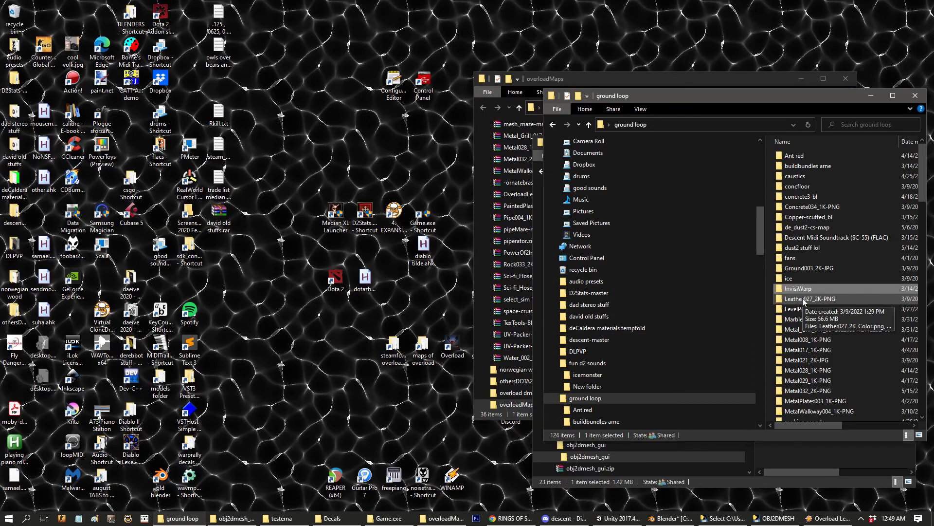
pyautogui.doubleClick(811, 310)
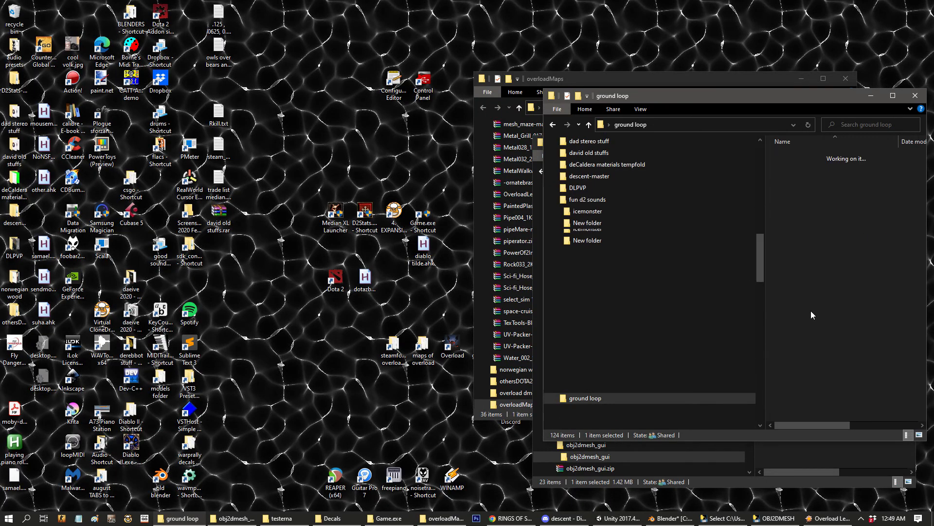
pyautogui.doubleClick(802, 155)
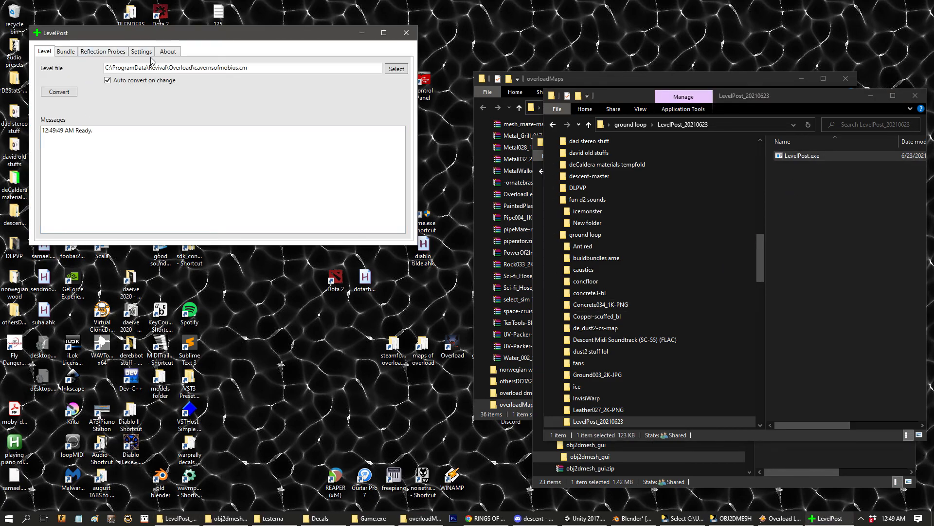
# - Review LevelPost's directory settings and its reflection probe options
pyautogui.click(146, 51)
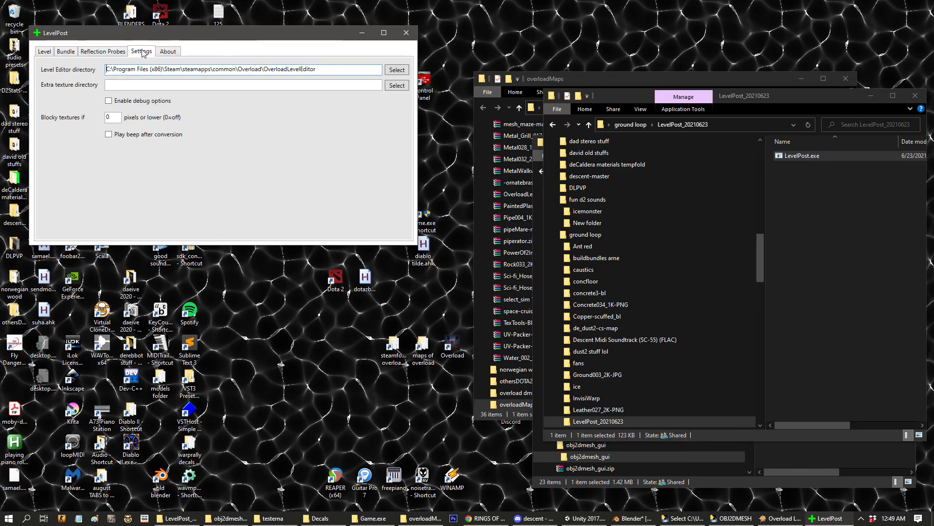
pyautogui.click(108, 53)
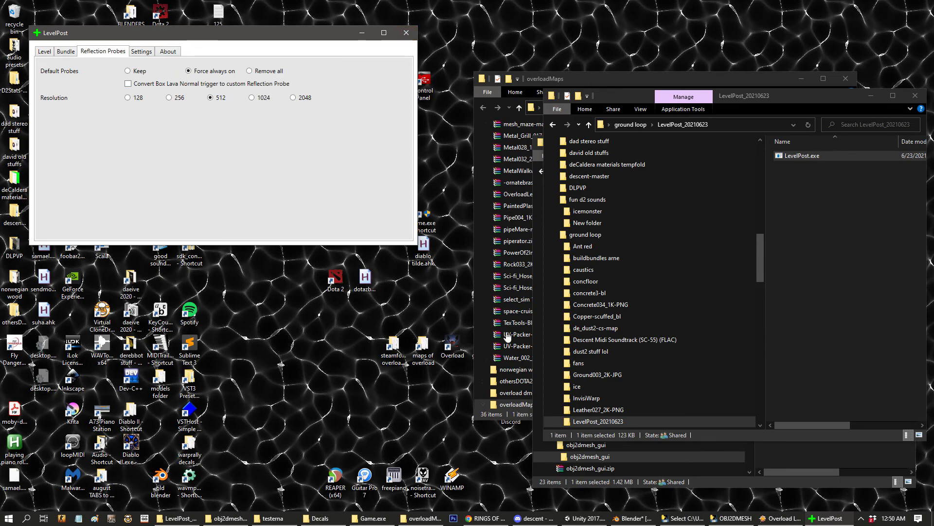
# - Switch to the Overload Level Editor and delete the N0000 Mine prop from the pyramid room
pyautogui.click(775, 520)
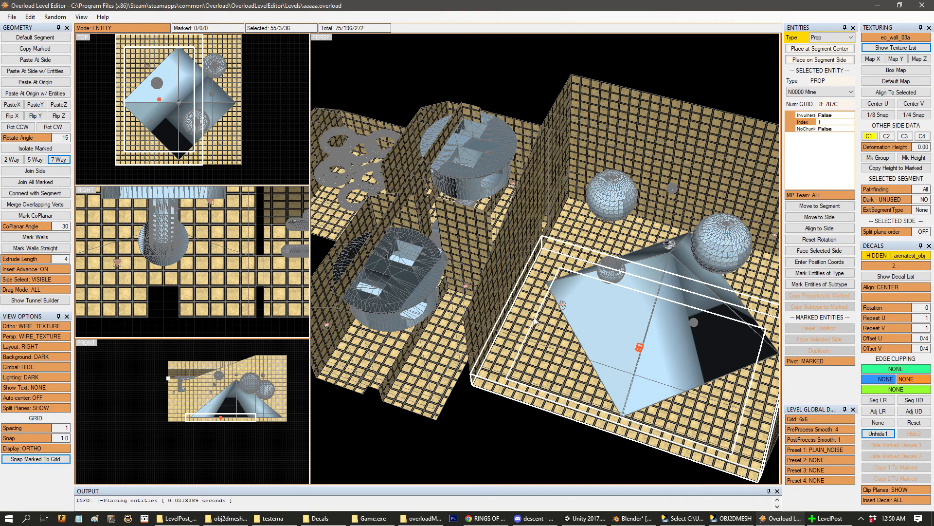
pyautogui.click(838, 37)
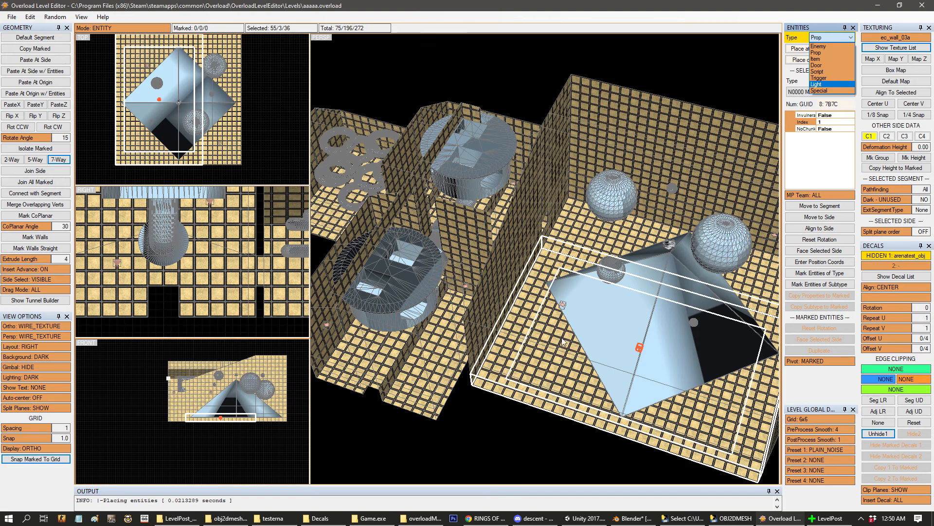
pyautogui.click(576, 352)
pyautogui.moveTo(655, 371); pyautogui.dragTo(748, 100, button='middle')
pyautogui.scroll(3, 519, 339)
pyautogui.press('Tab')
pyautogui.press('Tab')
pyautogui.press('Tab')
pyautogui.press('Tab')
pyautogui.press('space')
pyautogui.press('Delete')
pyautogui.moveTo(525, 212); pyautogui.dragTo(228, 45, button='middle')
pyautogui.scroll(-2, 628, 239)
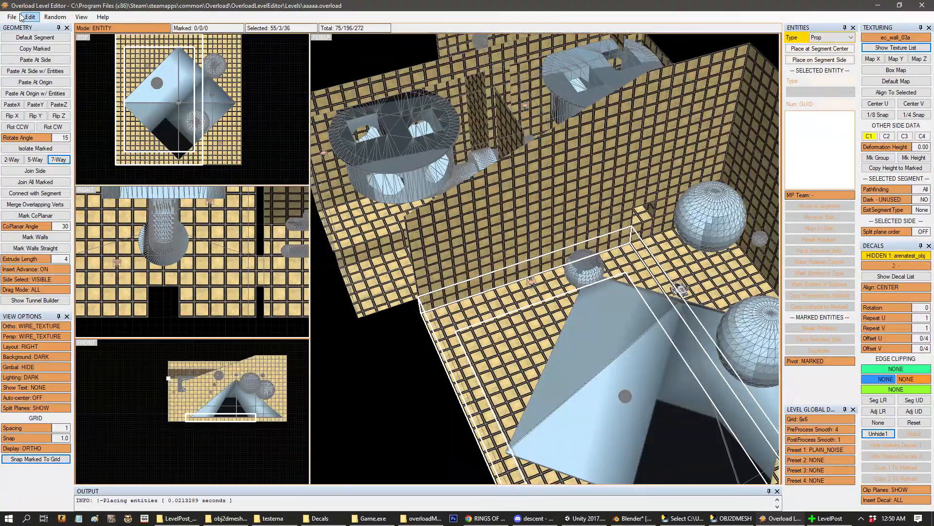
pyautogui.moveTo(601, 293); pyautogui.dragTo(86, 44, button='middle')
# - Return to the desktop and launch the olmod.exe shortcut
pyautogui.click(878, 7)
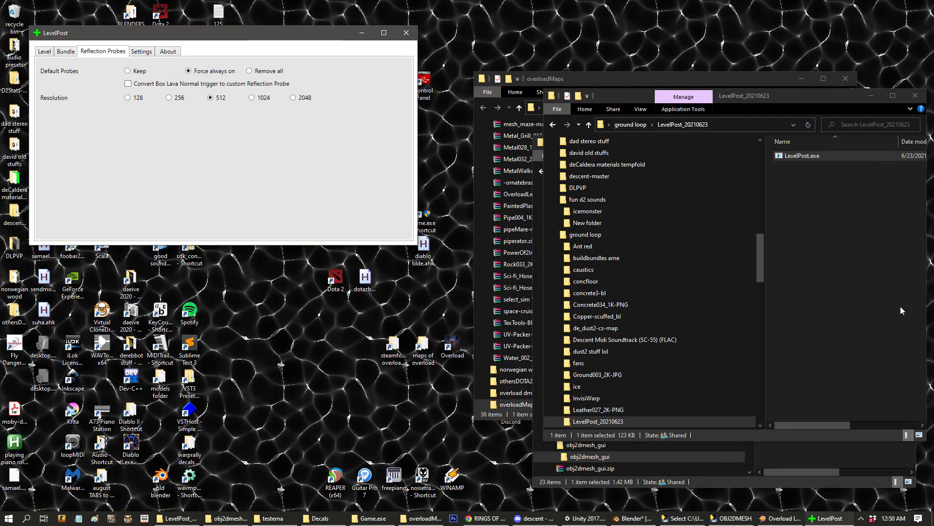
pyautogui.click(933, 518)
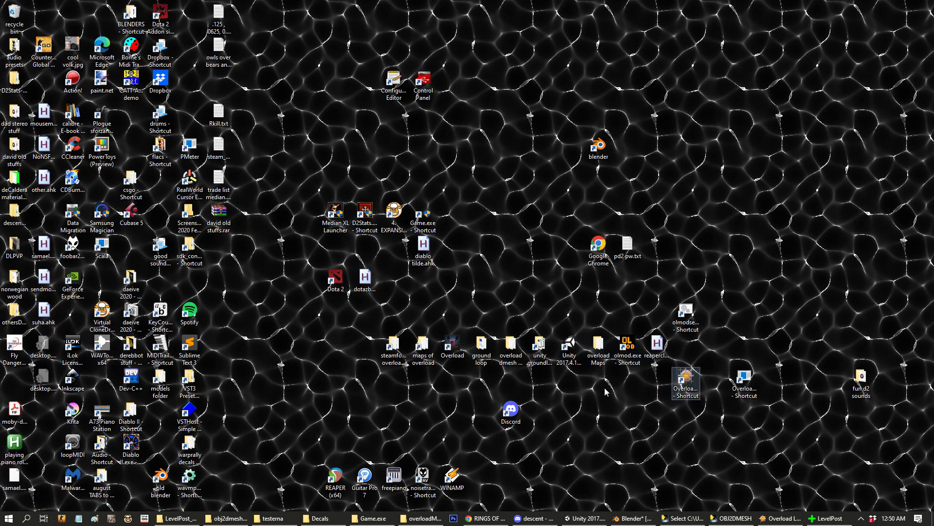
pyautogui.click(632, 349)
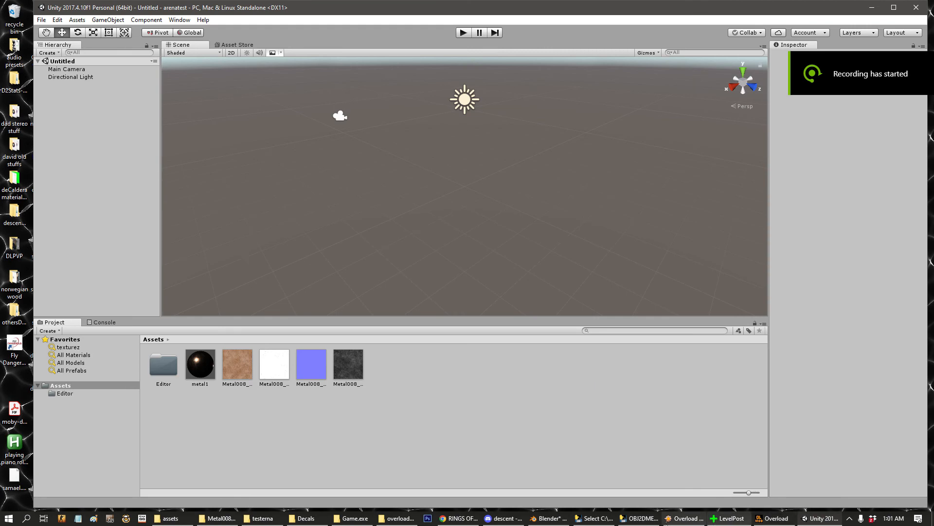
# - Switch to the Overload Level Editor, look over the level's chunk layout, and return to Unity
pyautogui.click(685, 519)
pyautogui.moveTo(622, 331); pyautogui.dragTo(541, 236, button='middle')
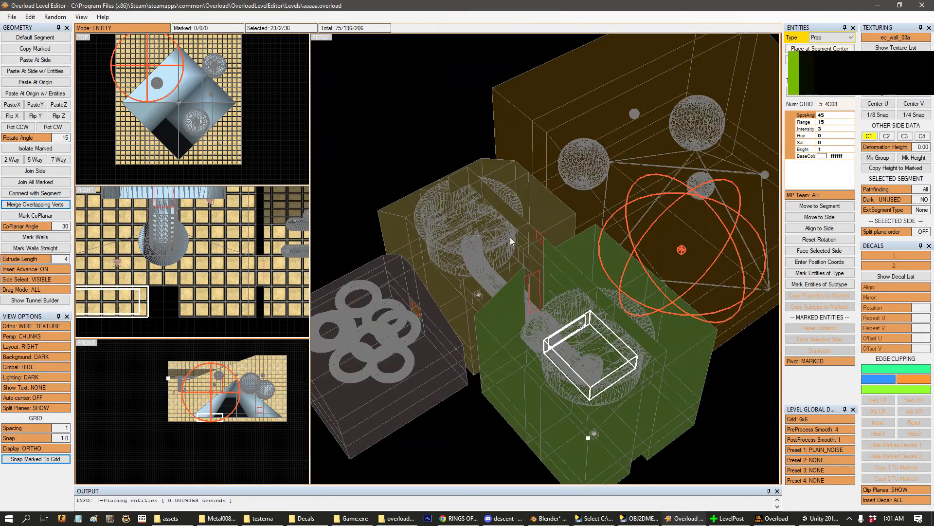
pyautogui.moveTo(623, 271); pyautogui.dragTo(617, 300, button='middle')
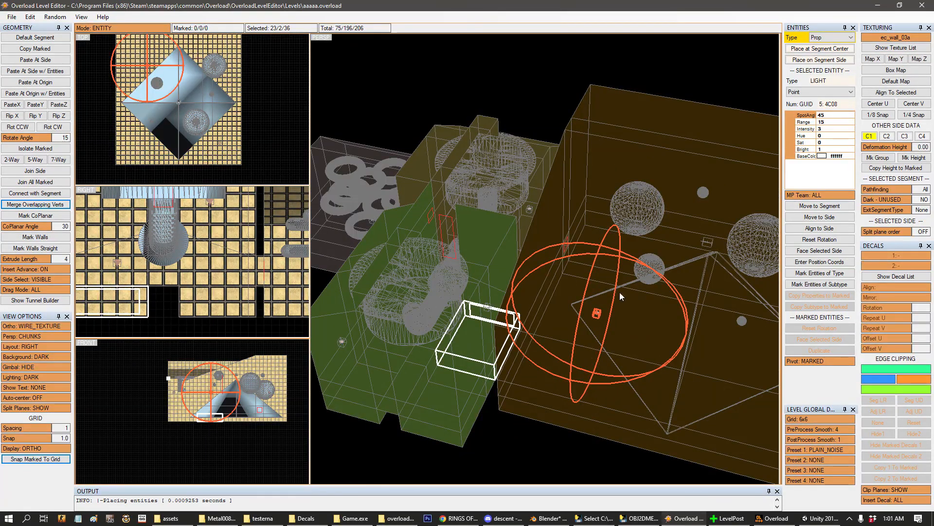
pyautogui.click(932, 518)
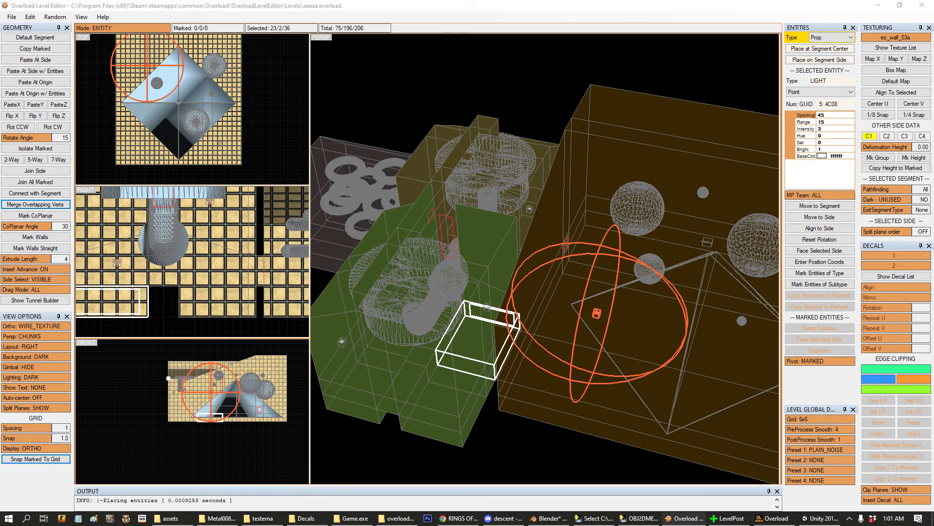
pyautogui.click(684, 518)
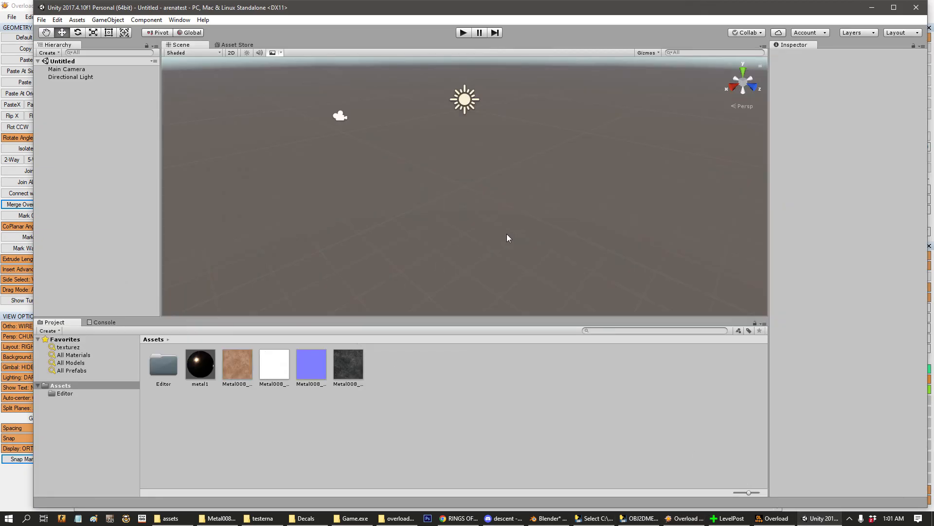
# - Import arenatest.obj from the testerna folder into the Unity project's Assets and expand its sub-assets
pyautogui.click(263, 518)
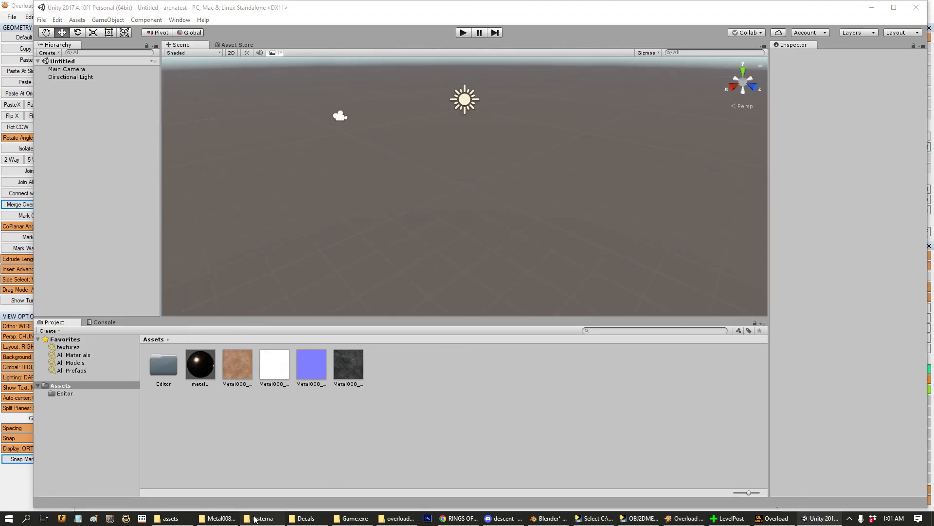
pyautogui.click(733, 136)
pyautogui.moveTo(733, 136); pyautogui.dragTo(409, 389)
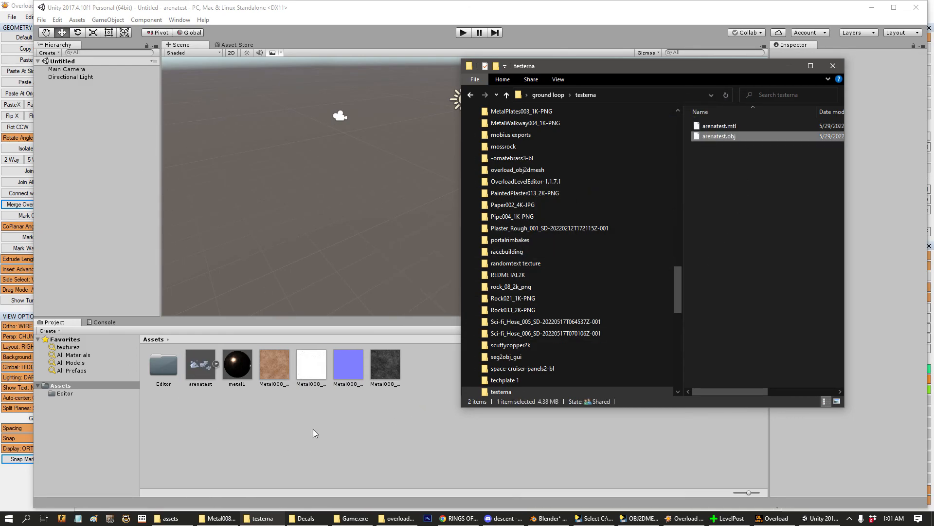
pyautogui.click(327, 409)
pyautogui.click(200, 364)
pyautogui.click(216, 364)
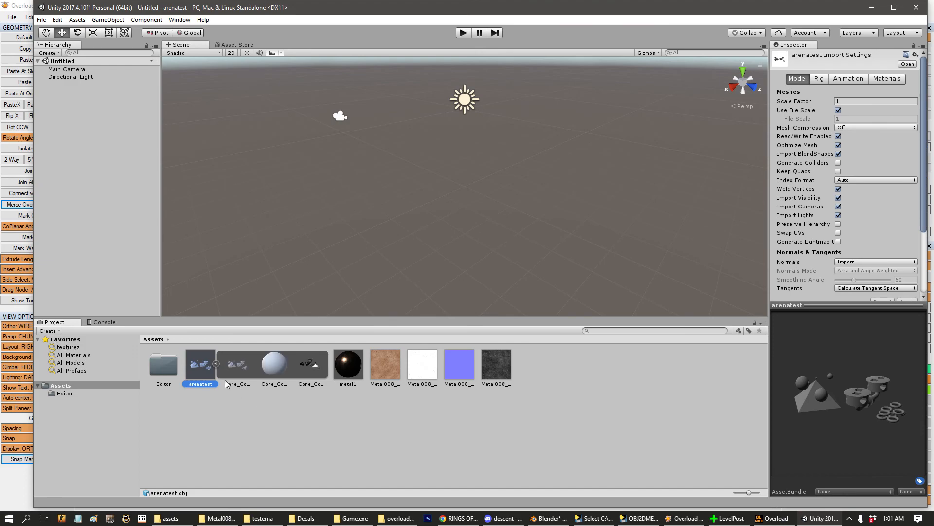
# - Place the imported arenatest model in the Unity scene
pyautogui.moveTo(244, 331); pyautogui.dragTo(379, 173)
pyautogui.scroll(-15, 346, 216)
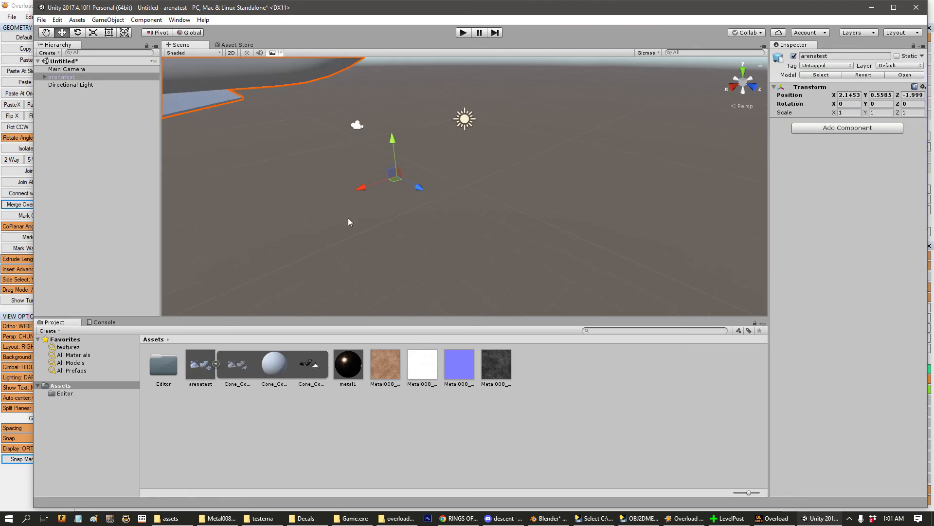
pyautogui.moveTo(460, 230); pyautogui.dragTo(481, 262, button='middle')
pyautogui.scroll(-6, 478, 262)
pyautogui.keyDown('alt'); pyautogui.moveTo(477, 265); pyautogui.dragTo(592, 247); pyautogui.keyUp('alt')
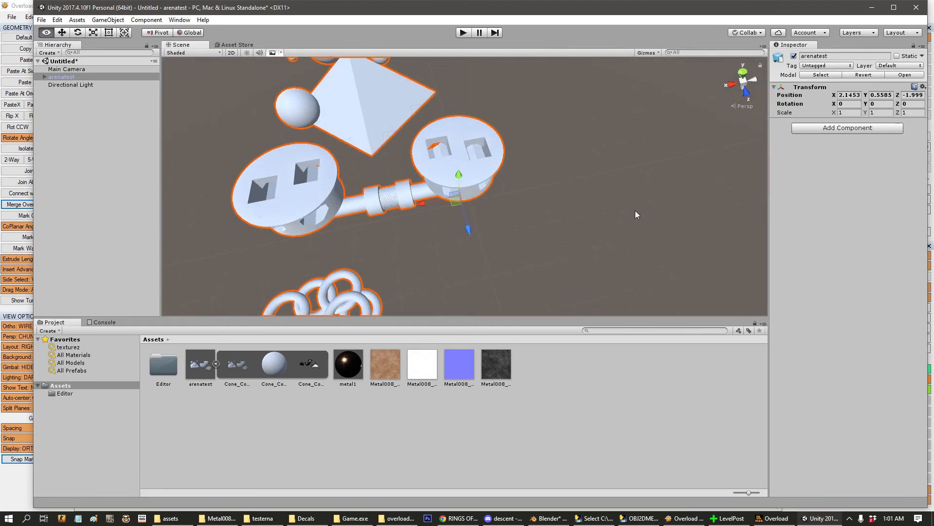
# - Set the Scene view to an orthographic top view of the arenatest model
pyautogui.click(741, 106)
pyautogui.click(741, 106)
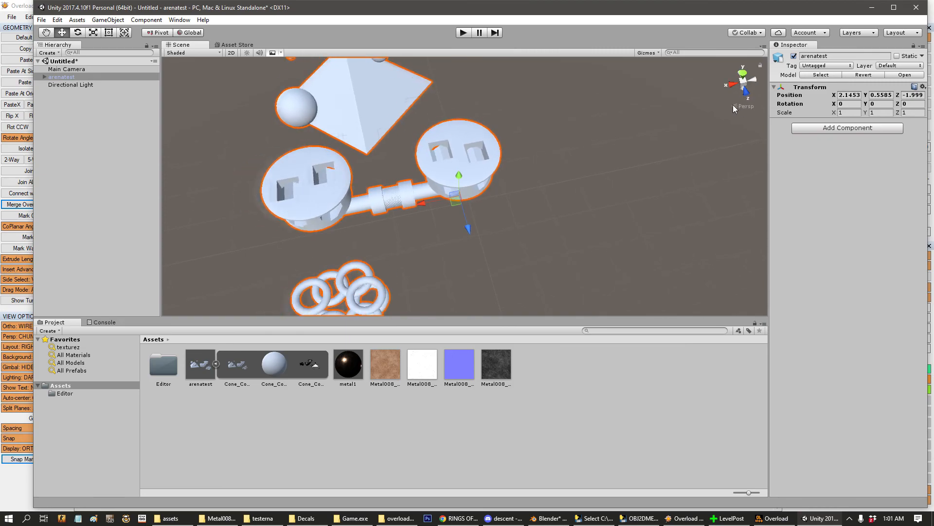
pyautogui.click(743, 74)
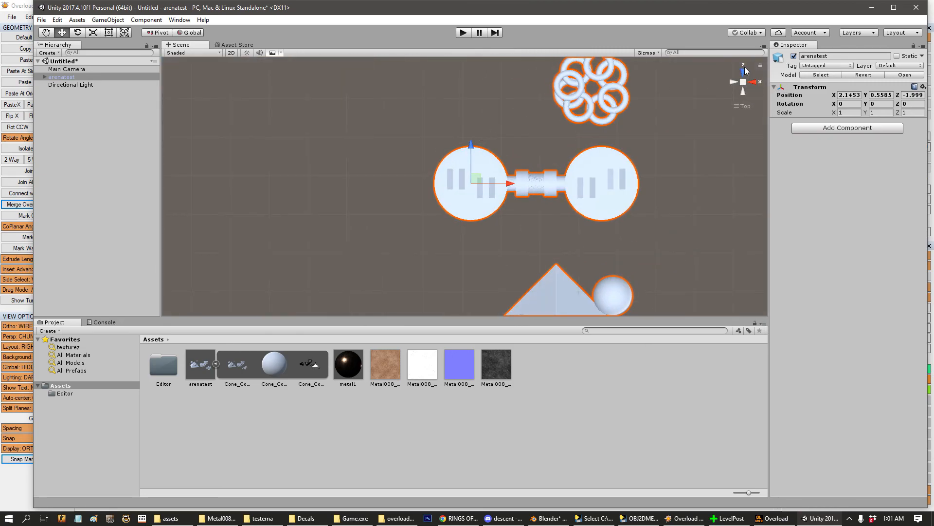
pyautogui.click(744, 68)
pyautogui.click(745, 68)
pyautogui.scroll(-5, 495, 222)
pyautogui.moveTo(499, 223); pyautogui.dragTo(426, 180, button='middle')
pyautogui.moveTo(434, 281); pyautogui.dragTo(417, 246, button='middle')
# - Compare the model's orientation in Blender's top view with the top view in Unity
pyautogui.click(553, 516)
pyautogui.press('KP_7')
pyautogui.keyDown('shift'); pyautogui.moveTo(529, 253); pyautogui.dragTo(534, 316, button='middle'); pyautogui.keyUp('shift')
pyautogui.click(821, 517)
pyautogui.scroll(-3, 538, 204)
pyautogui.moveTo(531, 226); pyautogui.dragTo(529, 250, button='middle')
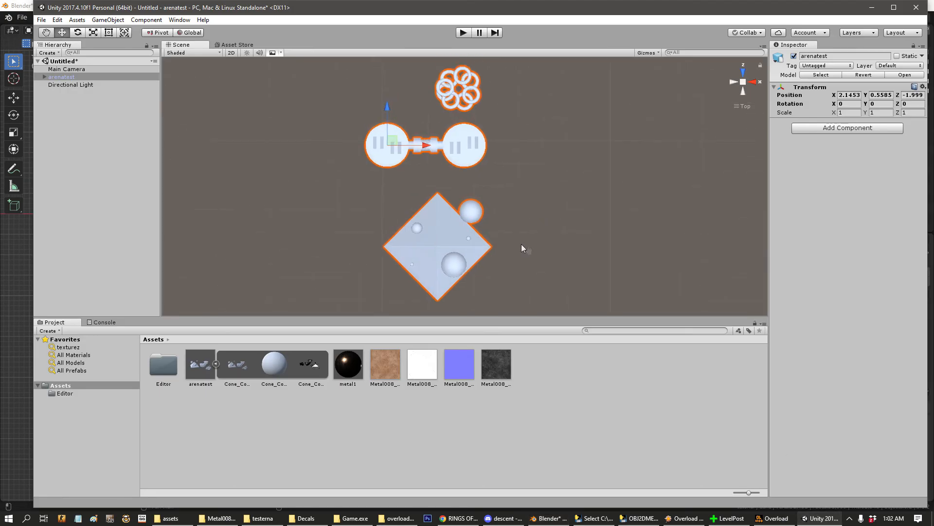
pyautogui.scroll(2, 544, 237)
pyautogui.moveTo(510, 208); pyautogui.dragTo(507, 236, button='middle')
pyautogui.scroll(4, 525, 241)
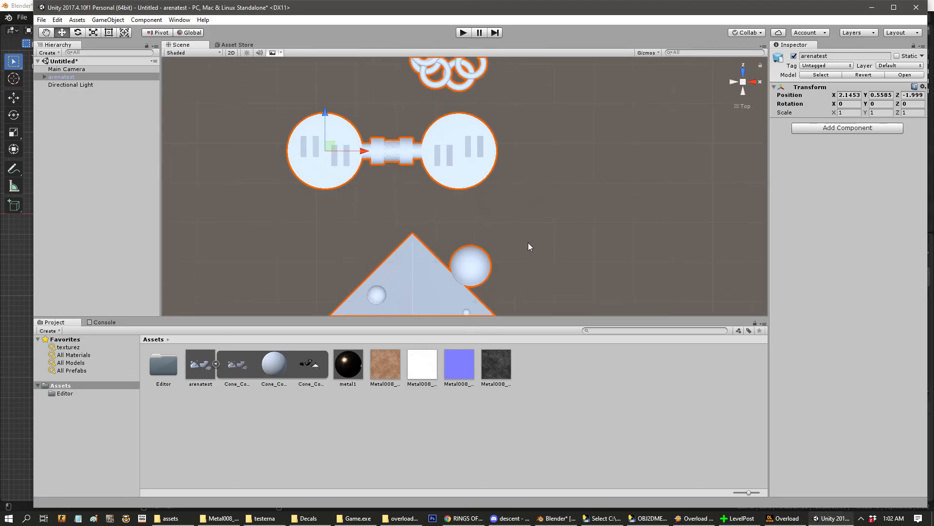
# - Create an empty GameObject and make arenatest its child
pyautogui.click(45, 77)
pyautogui.click(102, 20)
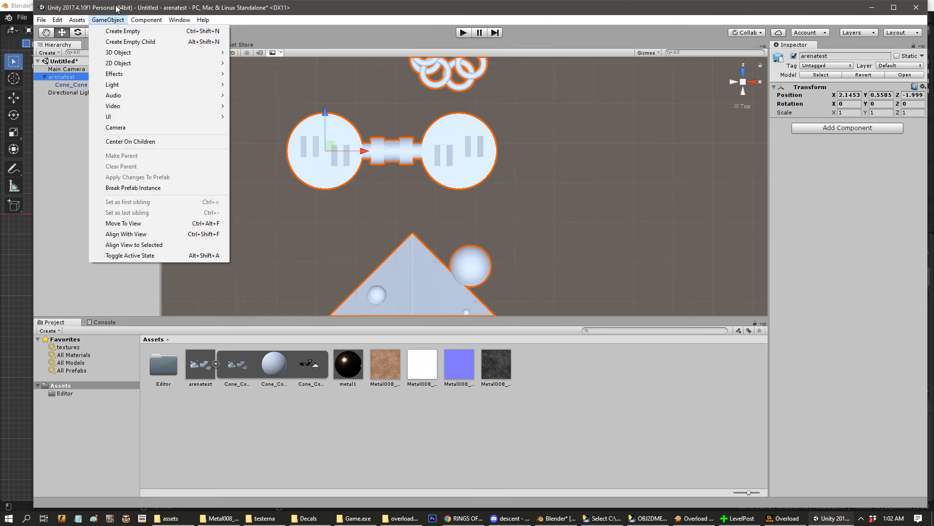
pyautogui.click(121, 31)
pyautogui.moveTo(62, 78); pyautogui.dragTo(66, 101)
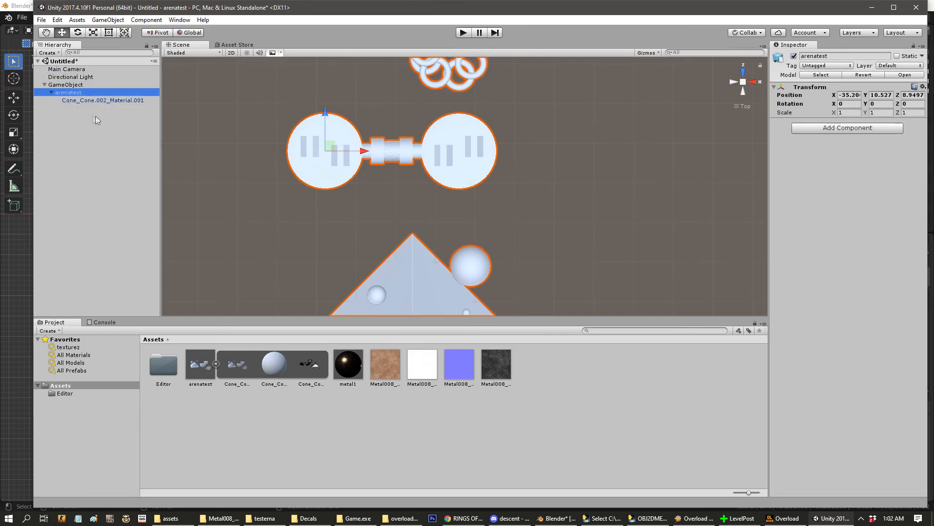
# - Set arenatest's Position to X 0, Y 0, Z 0 within its parent
pyautogui.click(851, 96)
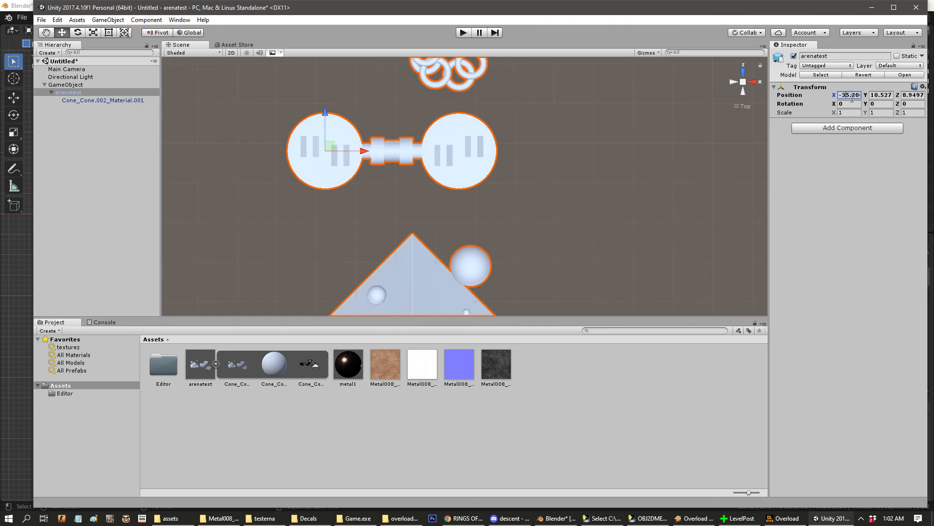
pyautogui.write('-0.206')
pyautogui.doubleClick(857, 99)
pyautogui.write('0')
pyautogui.doubleClick(881, 99)
pyautogui.write('0')
pyautogui.press('Tab')
pyautogui.write('8.0')
pyautogui.click(881, 98)
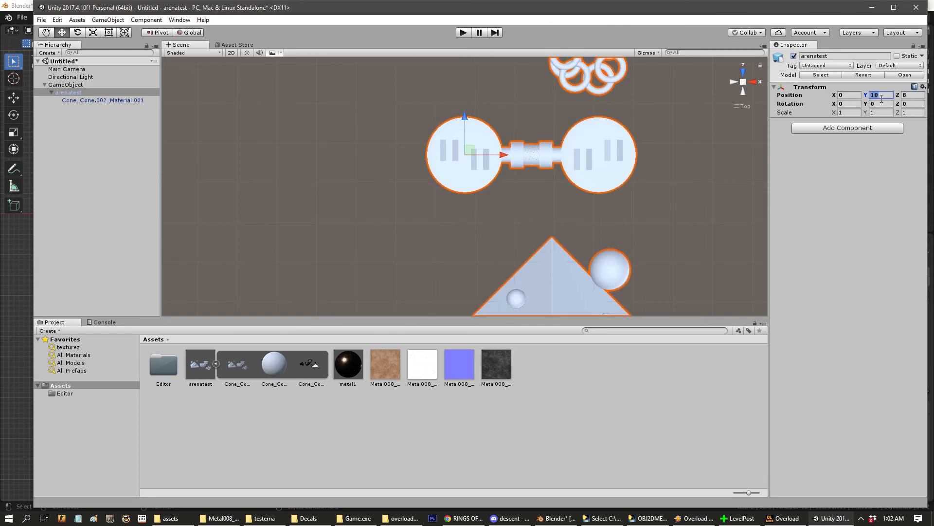
pyautogui.click(919, 99)
pyautogui.write('0')
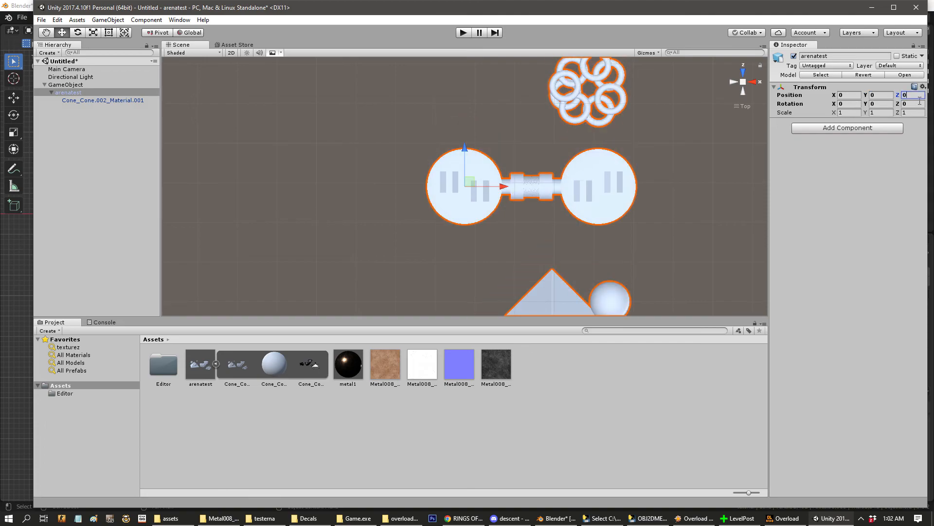
# - Set the parent GameObject's Position to X 0, Y 0, Z 0
pyautogui.click(78, 102)
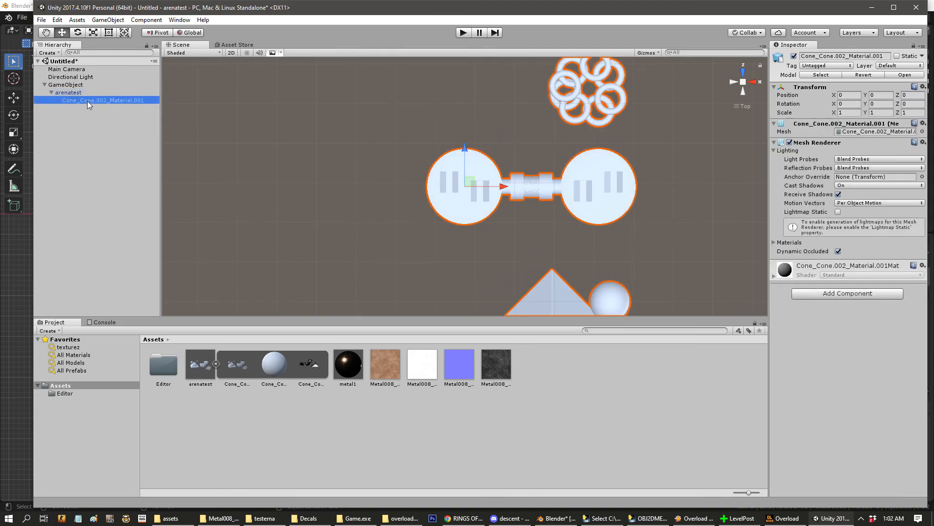
pyautogui.click(67, 90)
pyautogui.click(67, 85)
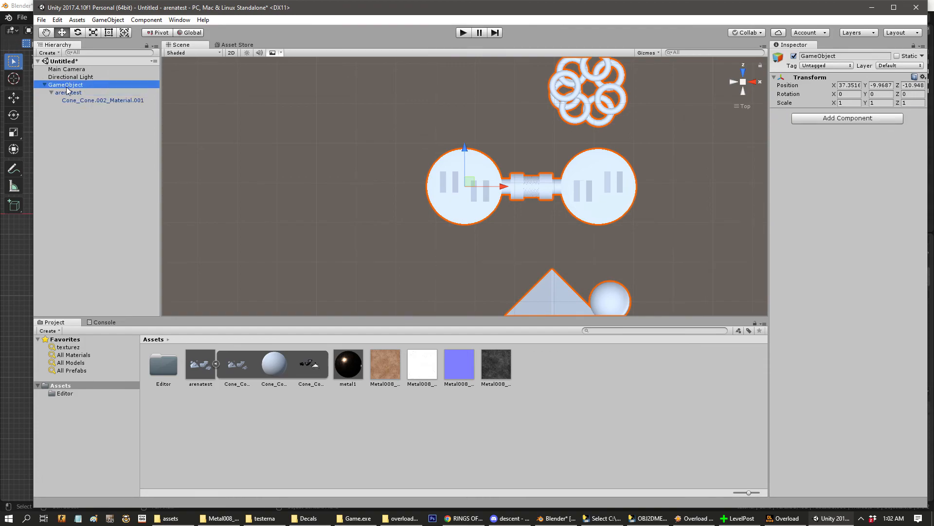
pyautogui.click(850, 85)
pyautogui.write('0')
pyautogui.click(881, 85)
pyautogui.write('0')
pyautogui.click(914, 86)
pyautogui.write('0')
pyautogui.scroll(-5, 457, 253)
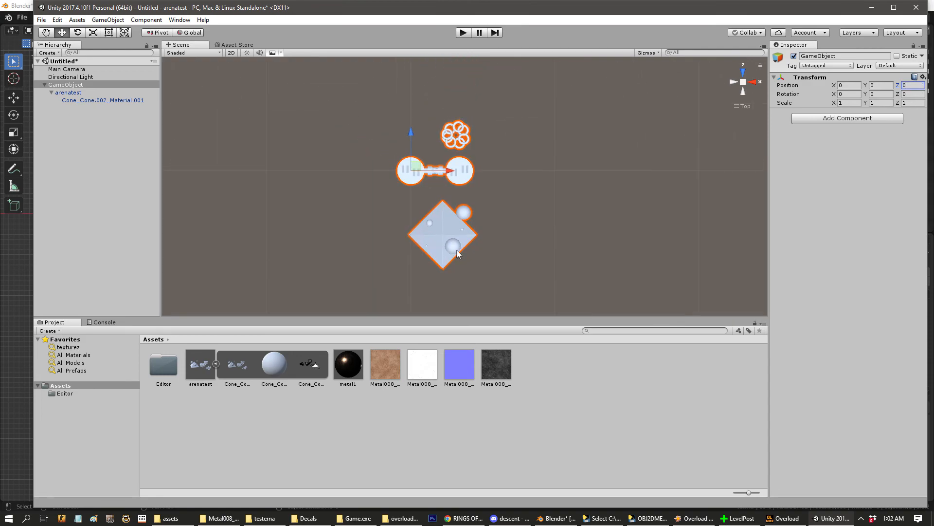
# - Compare the level's top view in the Overload Level Editor with the model's top view in Unity
pyautogui.click(788, 519)
pyautogui.hotkey('alt', 'Tab')
pyautogui.click(694, 519)
pyautogui.scroll(-5, 208, 124)
pyautogui.hotkey('alt', 'Tab')
pyautogui.scroll(5, 415, 224)
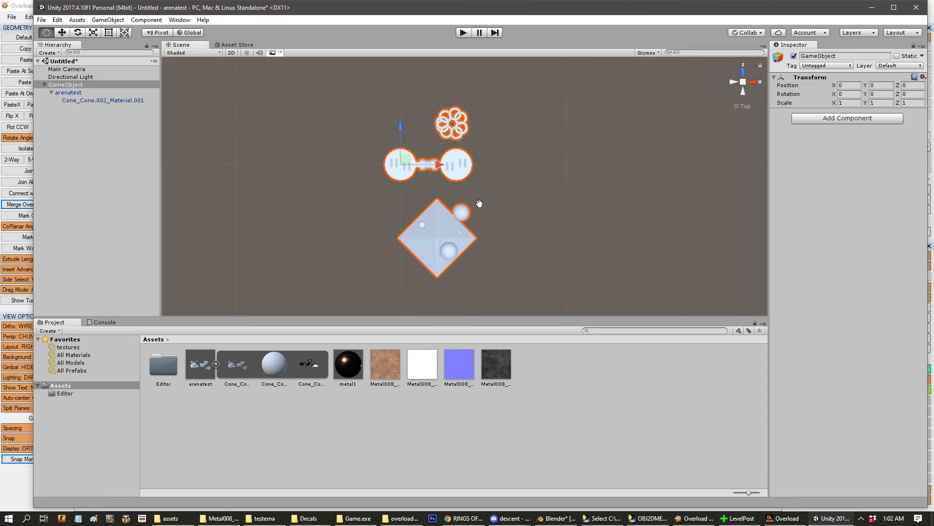
pyautogui.scroll(5, 415, 224)
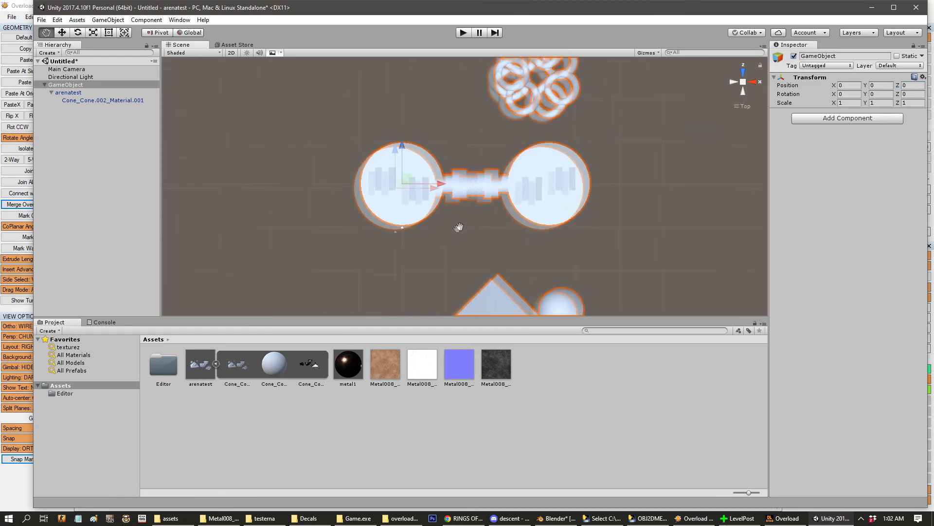
# - Switch to the Overload Level Editor and select the floor side of the segment beneath the bent pipe
pyautogui.hotkey('alt', 'Tab')
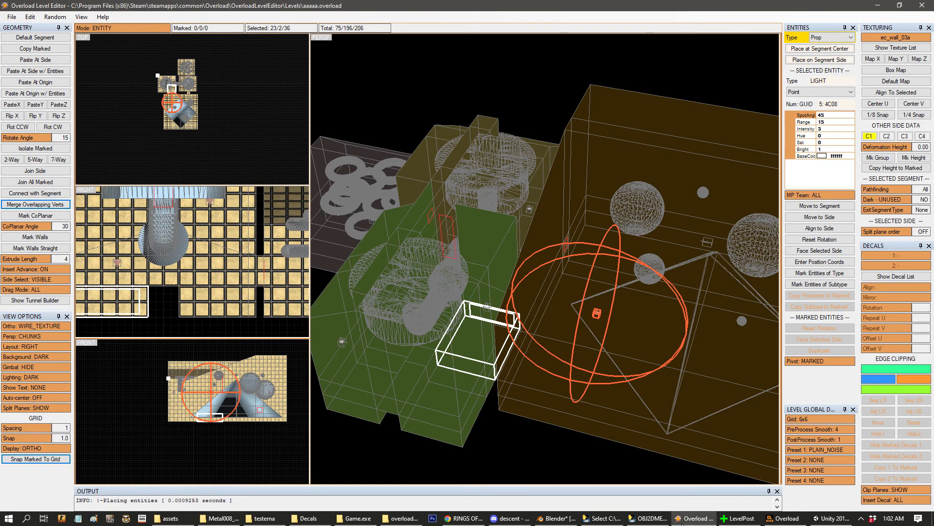
pyautogui.scroll(4, 499, 260)
pyautogui.moveTo(516, 298); pyautogui.dragTo(452, 280, button='middle')
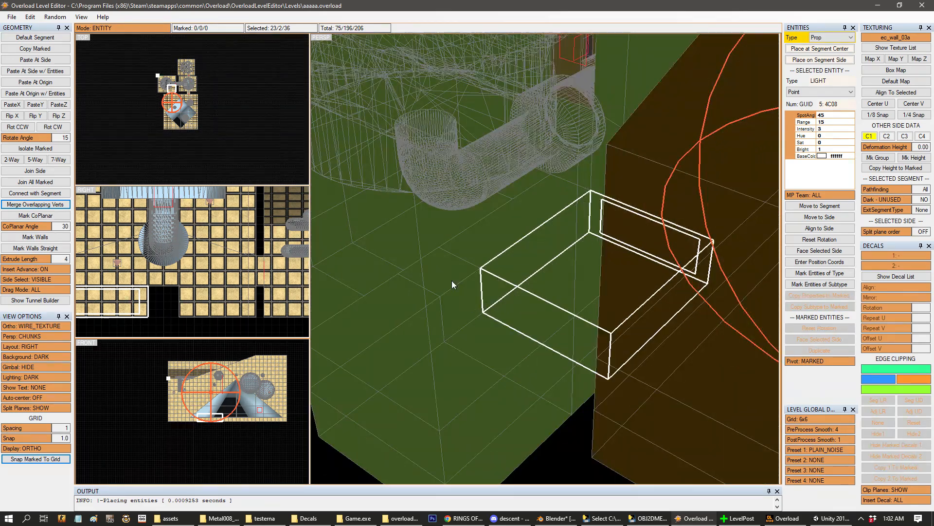
pyautogui.click(452, 280)
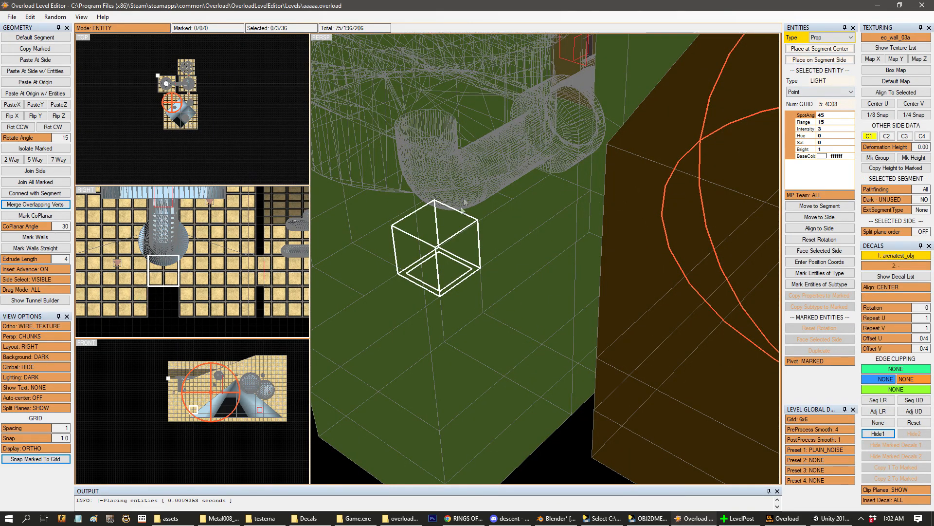
pyautogui.moveTo(337, 258); pyautogui.dragTo(469, 235, button='middle')
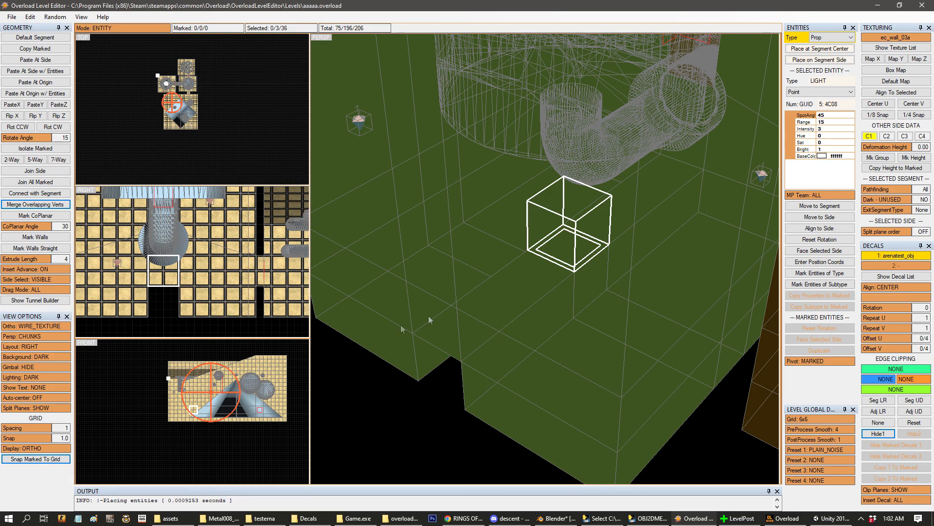
# - Mark the floor side of the segment beneath the bent pipe and lower it by two grid steps
pyautogui.press('Tab')
pyautogui.press('Tab')
pyautogui.press('space')
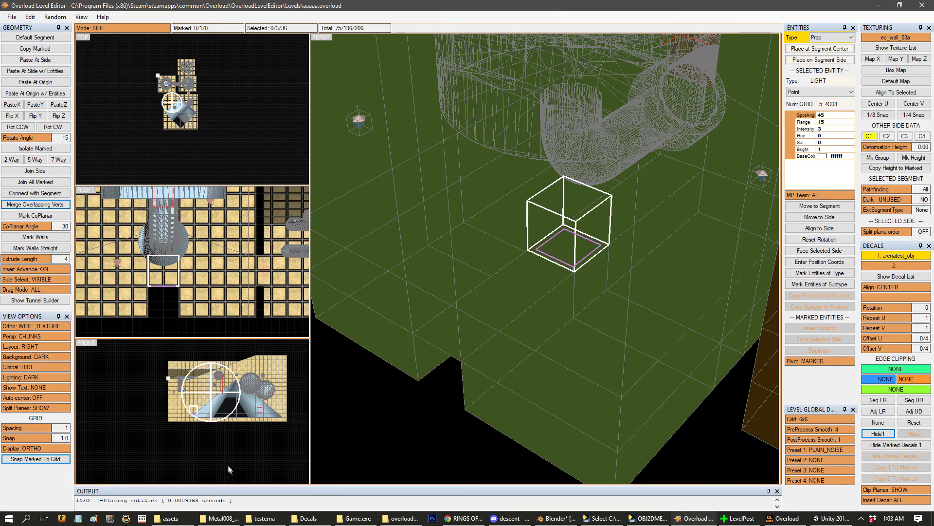
pyautogui.press('Down')
pyautogui.press('Down')
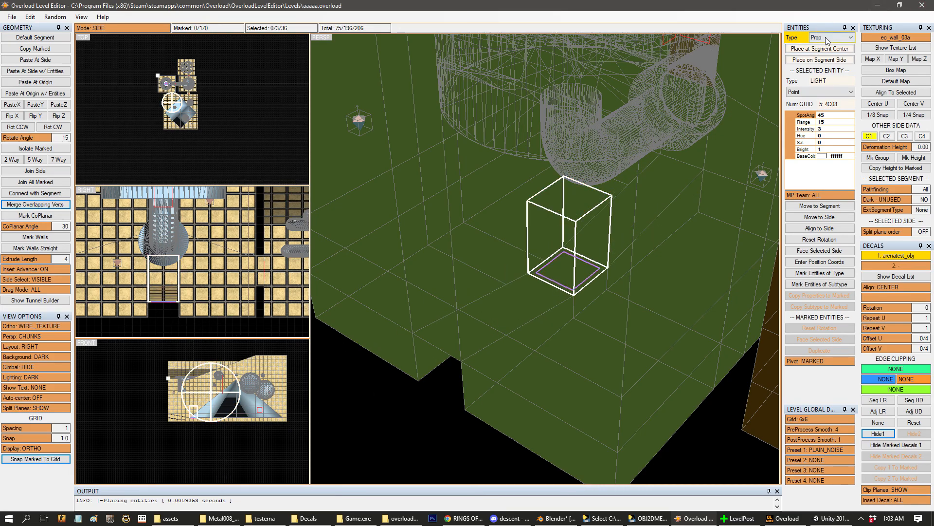
# - Place a Prop entity at the center of the selected segment and set its Index to 1
pyautogui.click(826, 38)
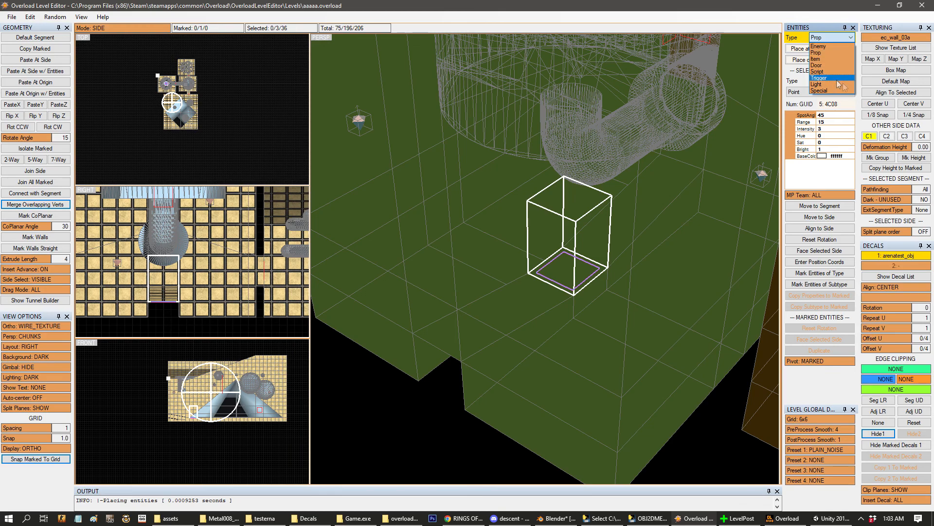
pyautogui.click(822, 53)
pyautogui.click(808, 93)
pyautogui.click(808, 93)
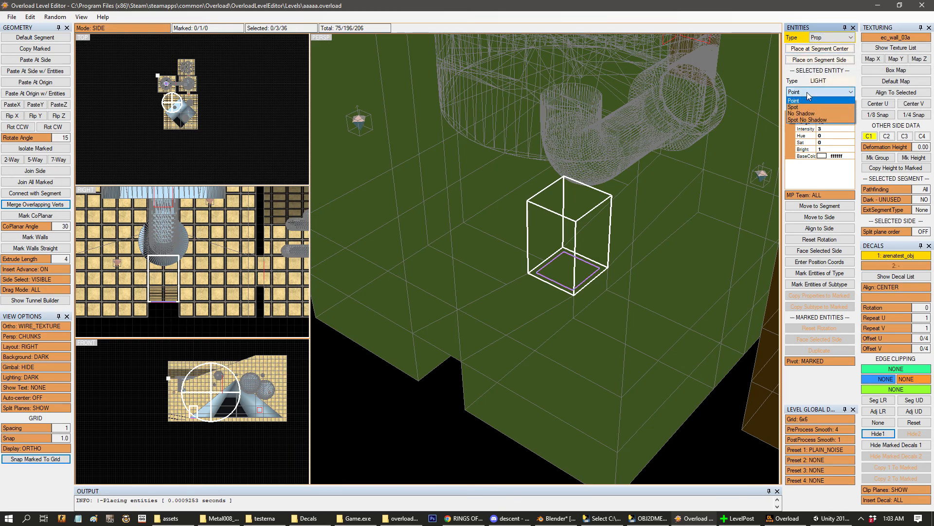
pyautogui.click(816, 48)
pyautogui.click(828, 122)
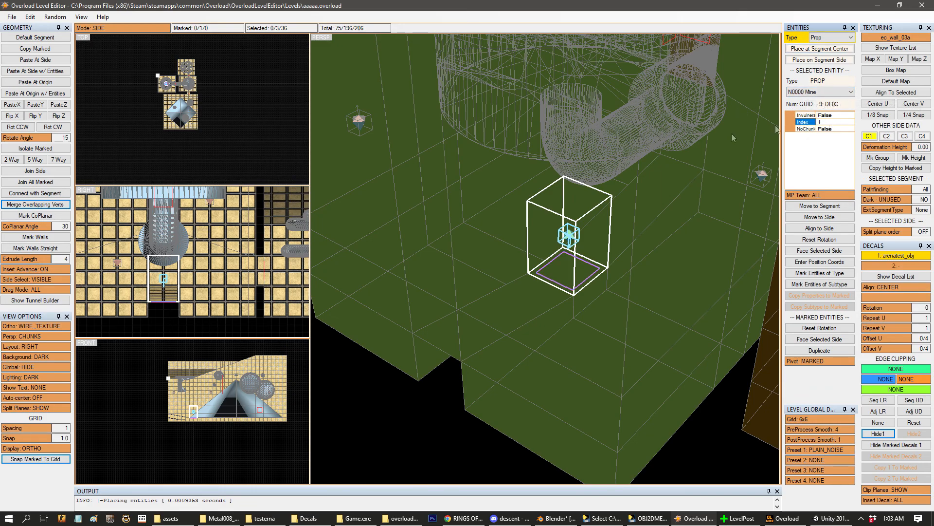
# - Change to entity mode and display the orthographic views as wireframe
pyautogui.scroll(5, 606, 258)
pyautogui.press('Escape')
pyautogui.press('Tab')
pyautogui.press('Tab')
pyautogui.press('Tab')
pyautogui.press('Tab')
pyautogui.press('Tab')
pyautogui.press('Tab')
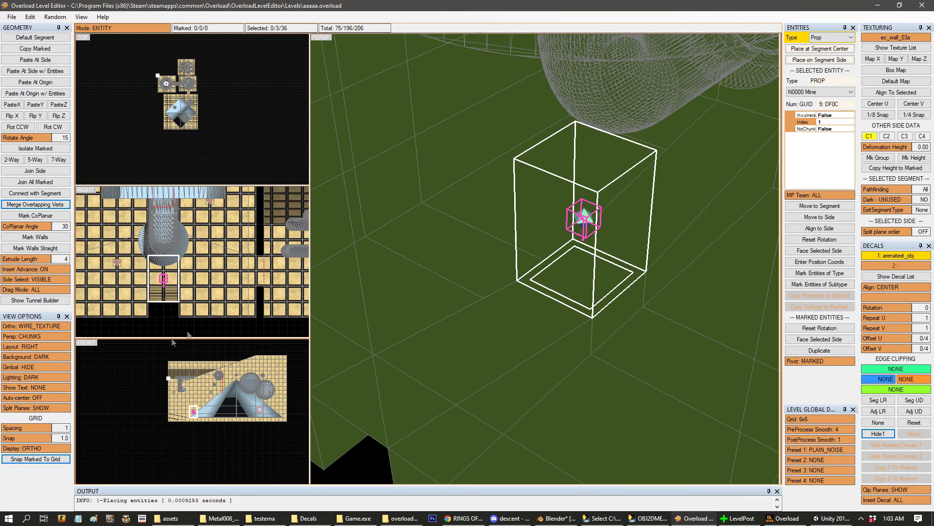
pyautogui.scroll(1, 166, 323)
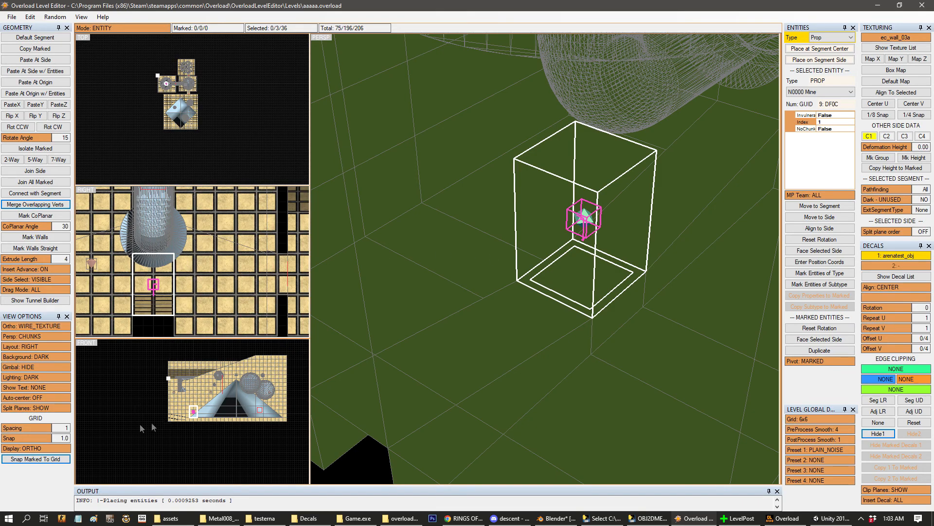
pyautogui.scroll(2, 150, 425)
pyautogui.click(34, 326)
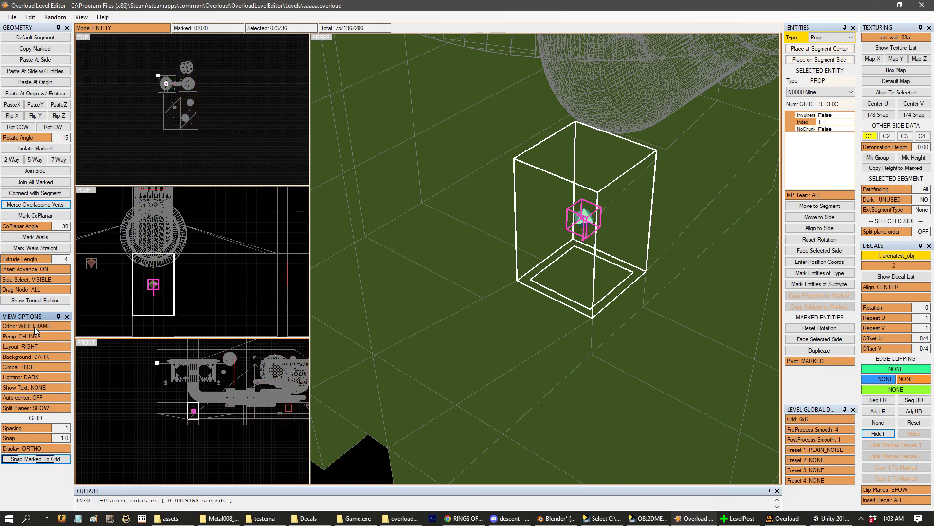
# - Move the N0000 Mine prop down one grid step within its segment
pyautogui.scroll(3, 206, 419)
pyautogui.scroll(1, 209, 417)
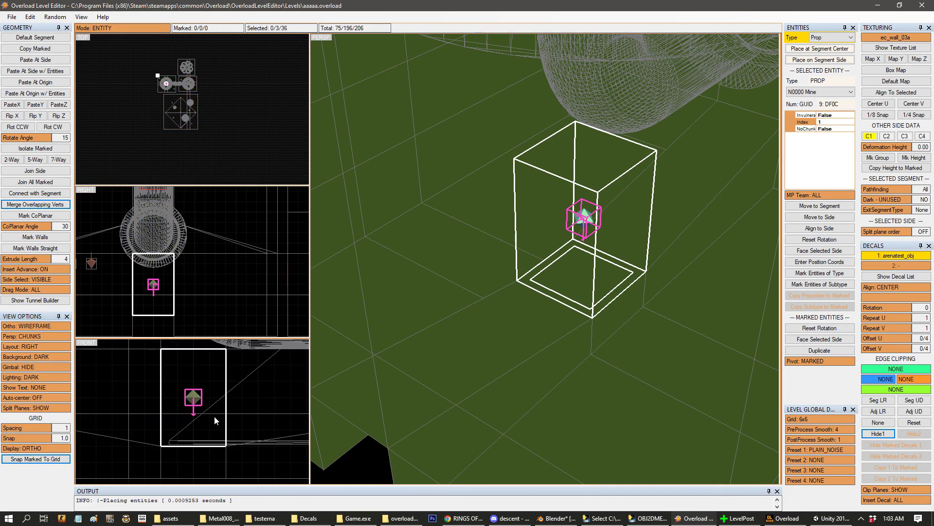
pyautogui.press('Down')
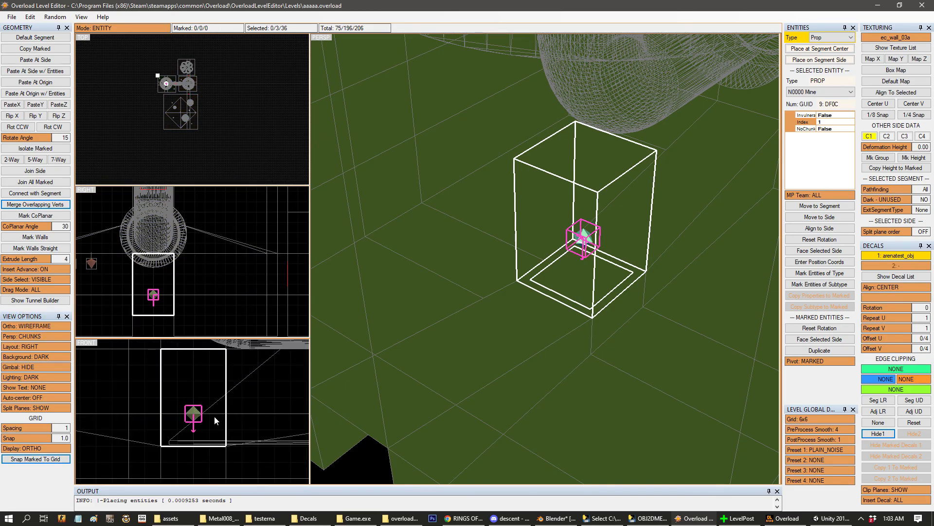
pyautogui.scroll(-3, 236, 407)
pyautogui.scroll(-2, 236, 407)
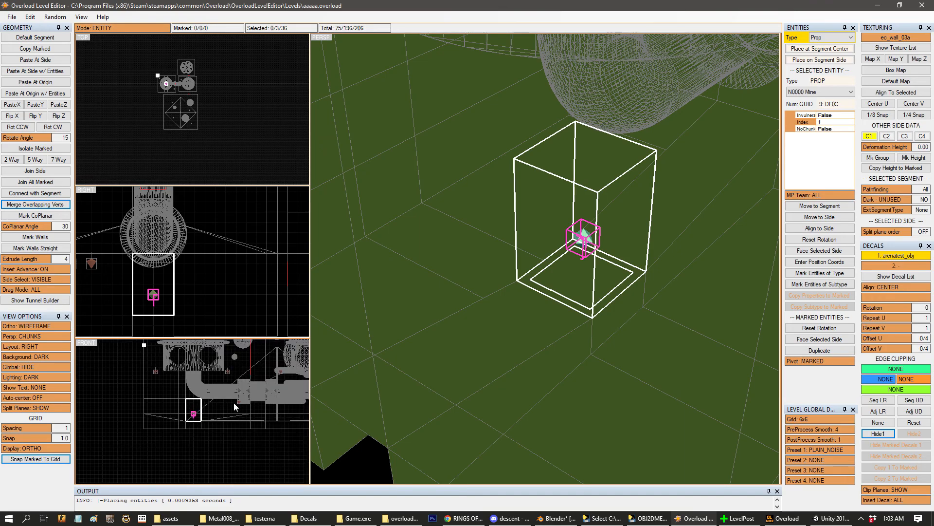
# - Reset the rotation of the N0000 Mine prop
pyautogui.scroll(-3, 217, 426)
pyautogui.scroll(5, 216, 431)
pyautogui.scroll(2, 211, 419)
pyautogui.moveTo(601, 295); pyautogui.dragTo(549, 312, button='middle')
pyautogui.scroll(-3, 598, 308)
pyautogui.scroll(3, 549, 312)
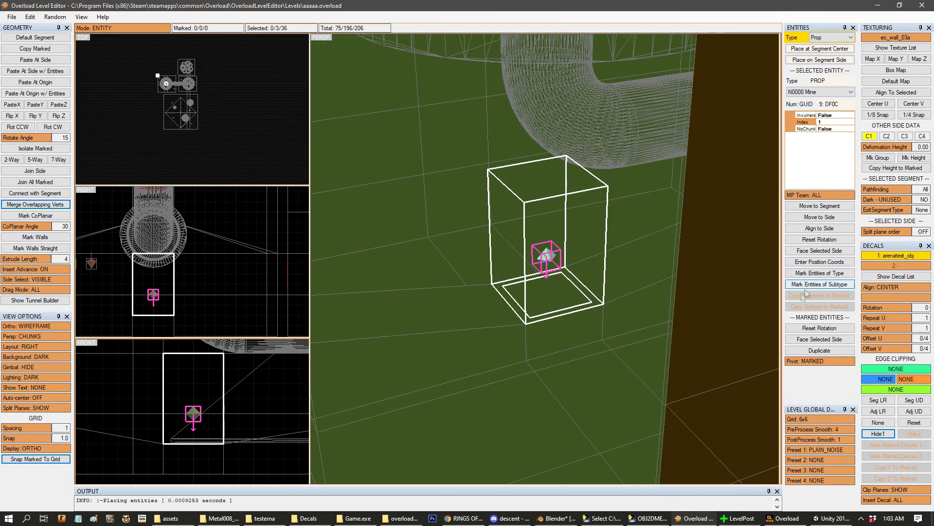
pyautogui.click(826, 328)
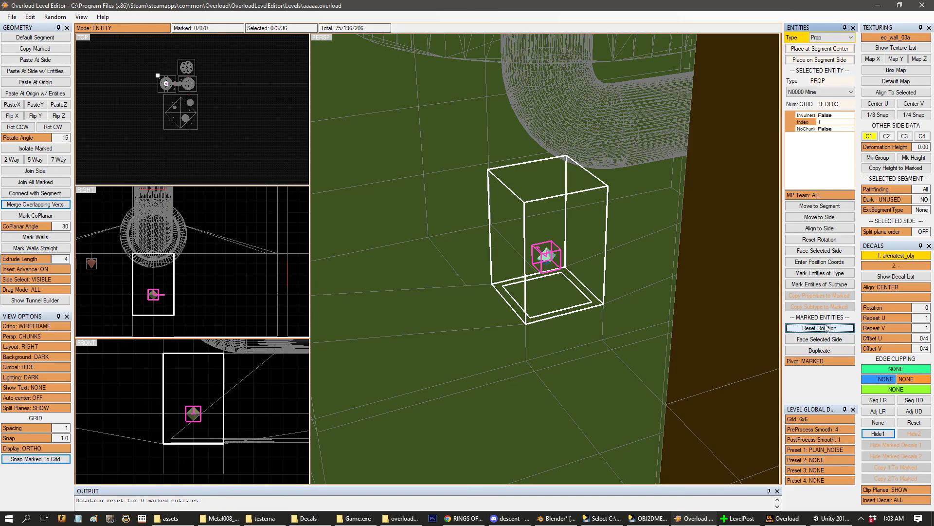
pyautogui.scroll(-4, 563, 255)
pyautogui.moveTo(563, 255); pyautogui.dragTo(564, 278, button='middle')
pyautogui.scroll(3, 564, 278)
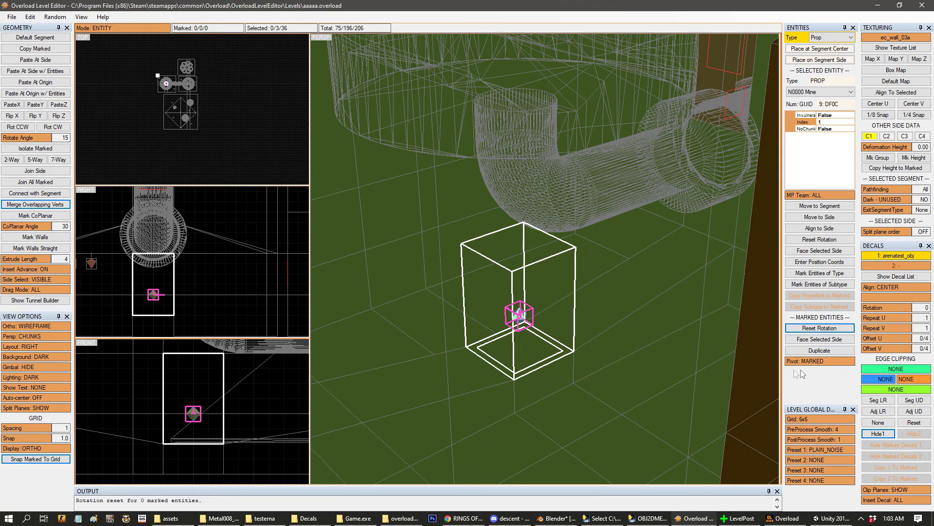
pyautogui.scroll(4, 581, 356)
# - Return to segment mode and save the aaaaa.overload level
pyautogui.press('1')
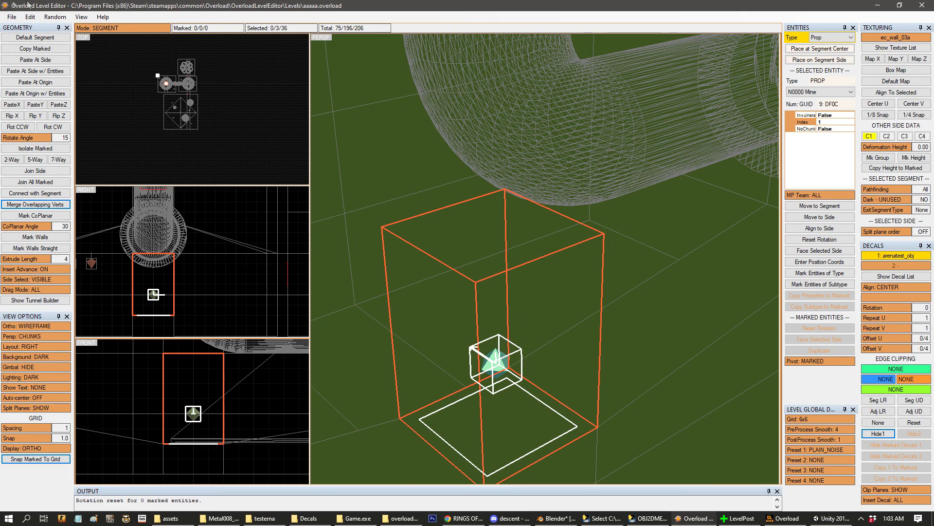
pyautogui.click(11, 16)
pyautogui.click(30, 49)
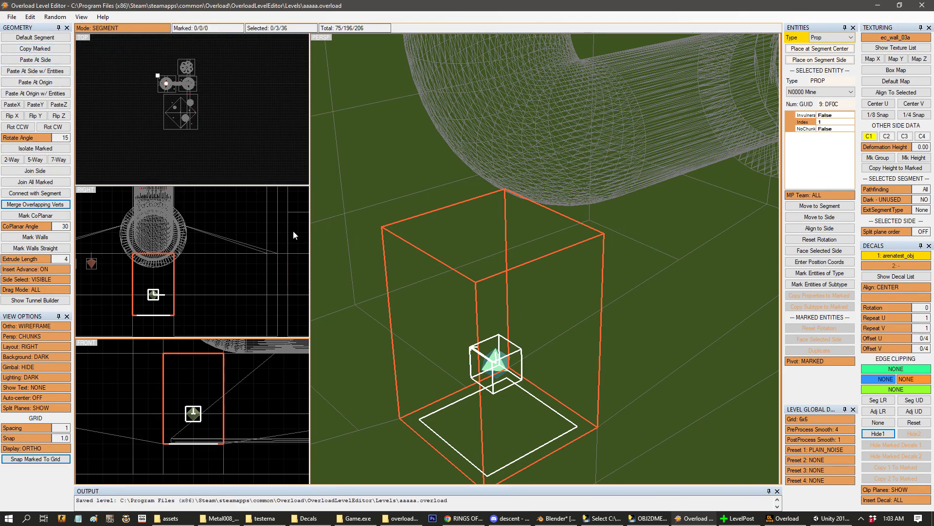
pyautogui.click(12, 17)
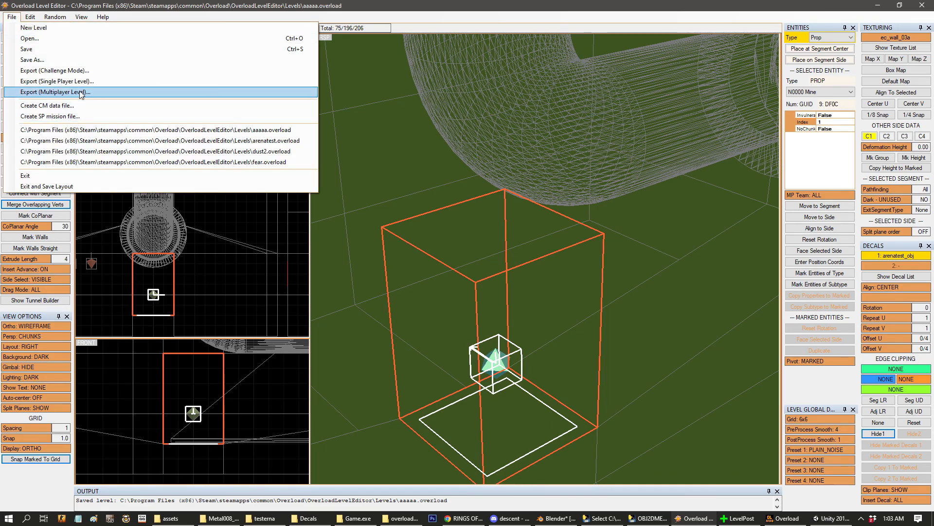
pyautogui.click(536, 367)
# - Change to side mode and hide the arenatest_obj decal on the selected floor side
pyautogui.scroll(-3, 534, 373)
pyautogui.click(529, 364)
pyautogui.press('Tab')
pyautogui.press('Tab')
pyautogui.press('Tab')
pyautogui.press('Tab')
pyautogui.press('Tab')
pyautogui.click(878, 433)
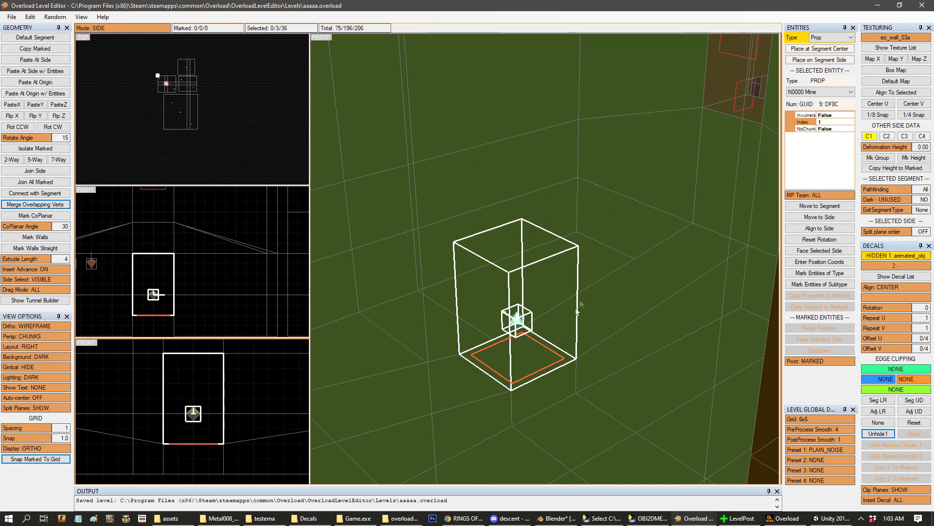
pyautogui.scroll(-8, 580, 322)
pyautogui.moveTo(616, 343); pyautogui.dragTo(659, 301, button='middle')
pyautogui.scroll(3, 617, 278)
pyautogui.moveTo(617, 277); pyautogui.dragTo(596, 311, button='middle')
# - Save the level and export it as a single player level over the existing aaaaa.sp
pyautogui.click(10, 18)
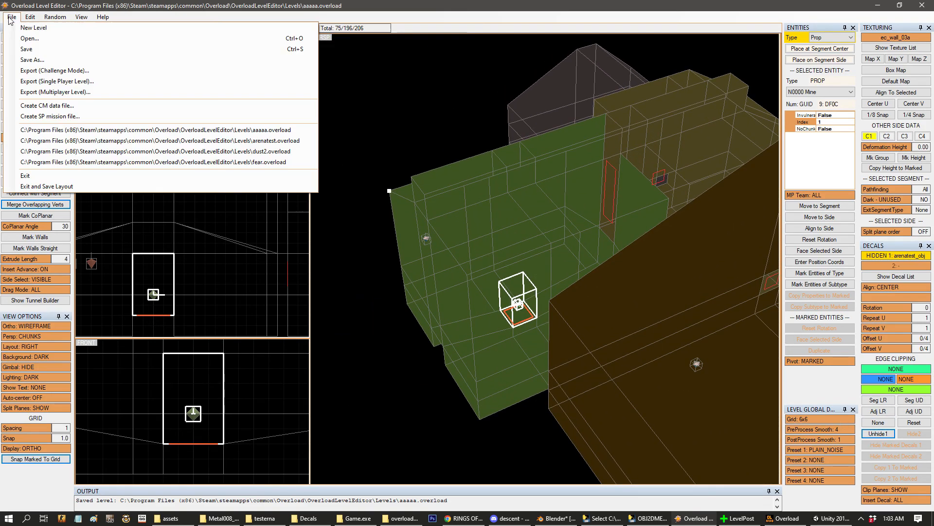
pyautogui.click(36, 50)
pyautogui.click(15, 18)
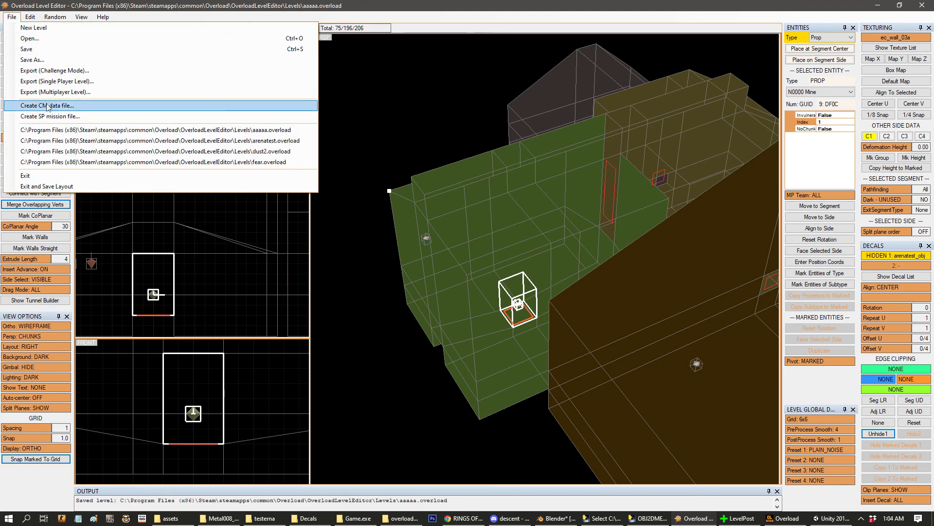
pyautogui.click(53, 81)
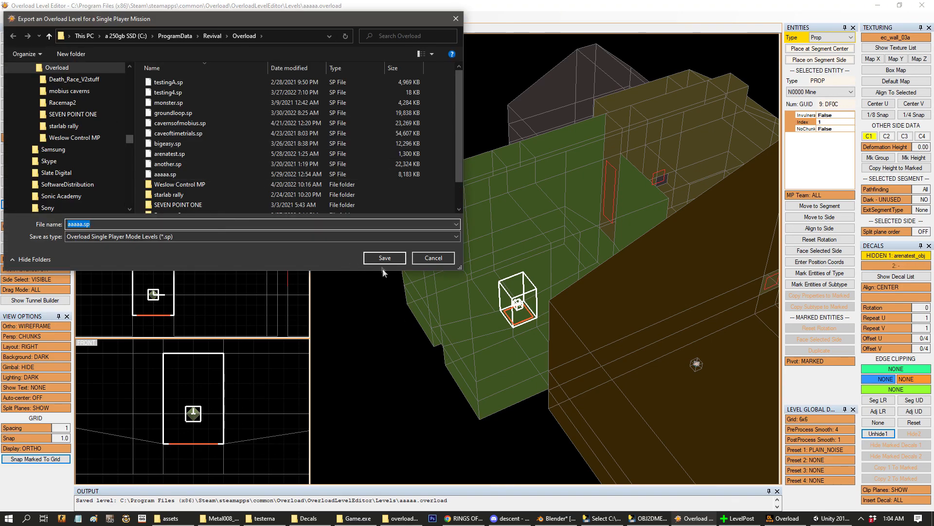
pyautogui.click(391, 261)
pyautogui.click(482, 262)
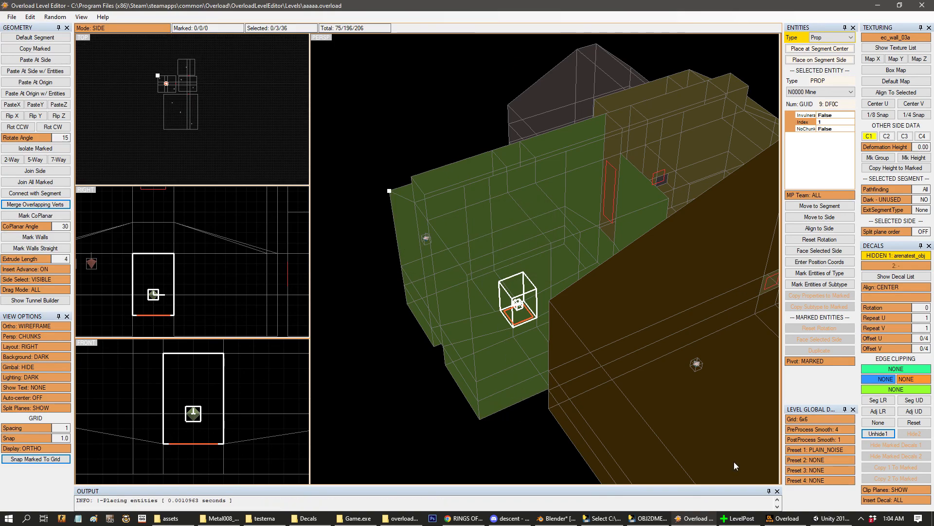
# - Switch to Unity and select the parent GameObject in the scene hierarchy
pyautogui.click(933, 523)
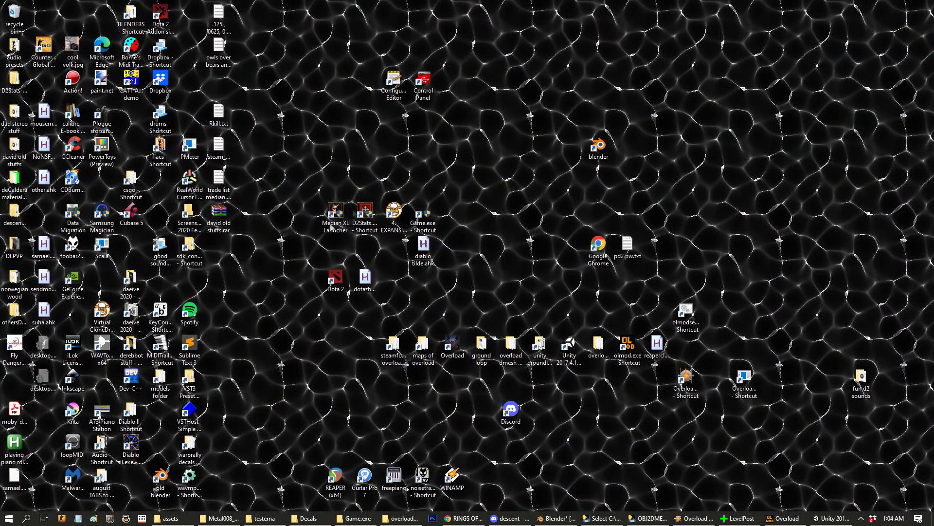
pyautogui.click(575, 398)
pyautogui.click(681, 519)
pyautogui.click(682, 519)
pyautogui.click(826, 519)
pyautogui.click(386, 446)
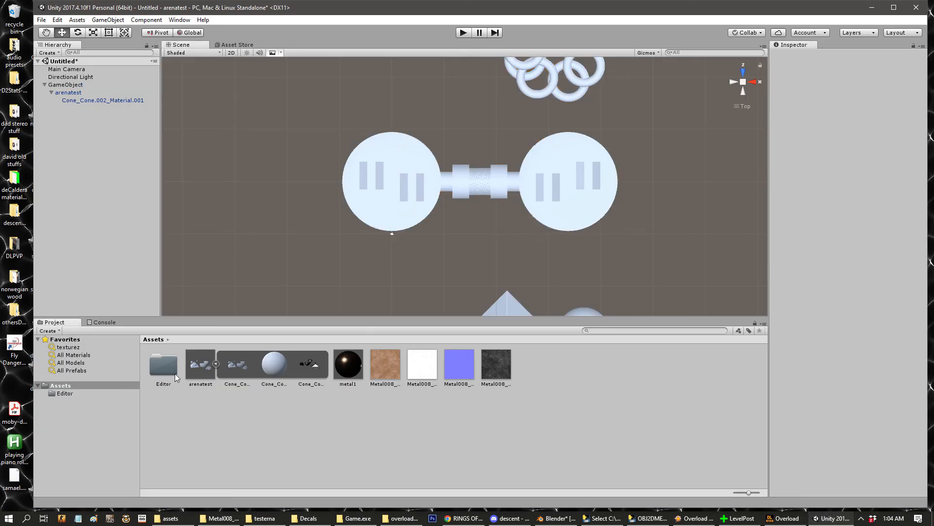
pyautogui.scroll(-2, 419, 143)
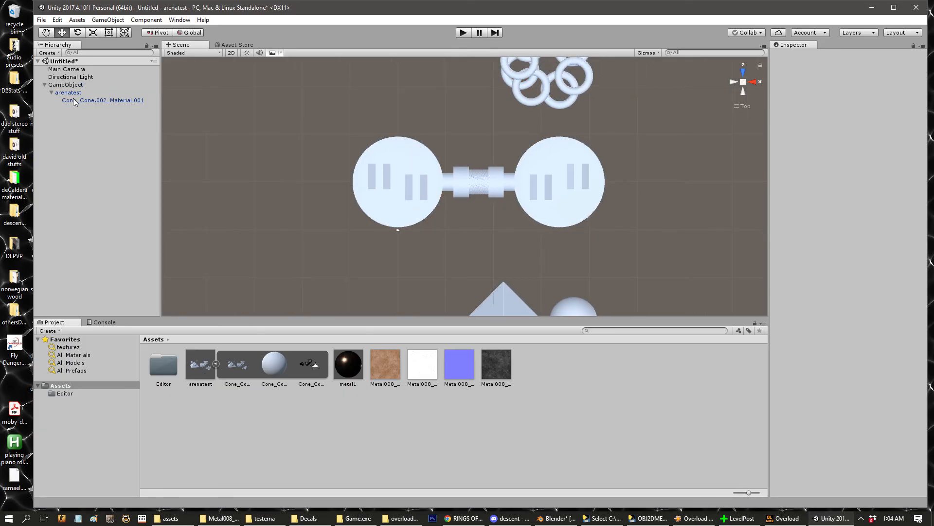
pyautogui.click(54, 86)
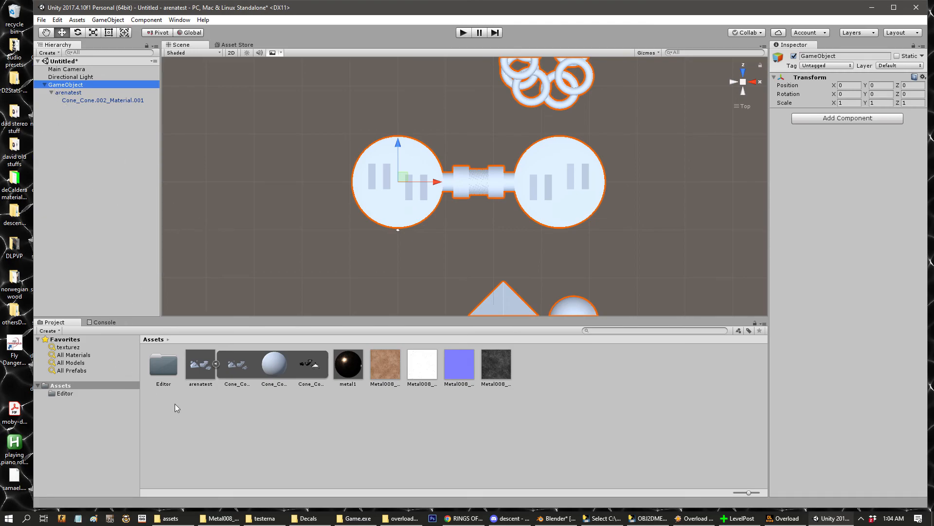
# - Create an asset bundle named arenatest and assign the metal1 material to it
pyautogui.click(348, 365)
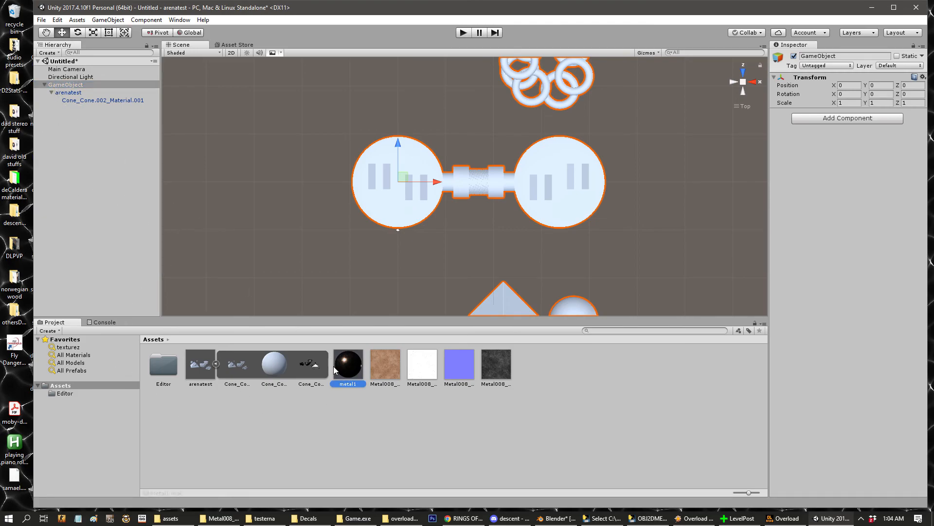
pyautogui.click(838, 491)
pyautogui.click(836, 477)
pyautogui.write('arenatest')
pyautogui.press('Return')
pyautogui.click(383, 431)
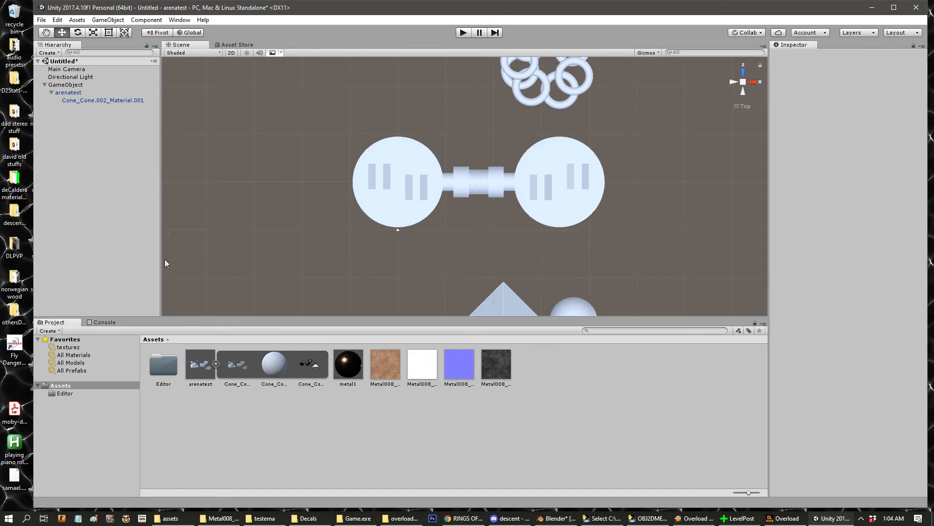
# - Review the metal1 material's settings and the Metal008 texture assets
pyautogui.click(357, 366)
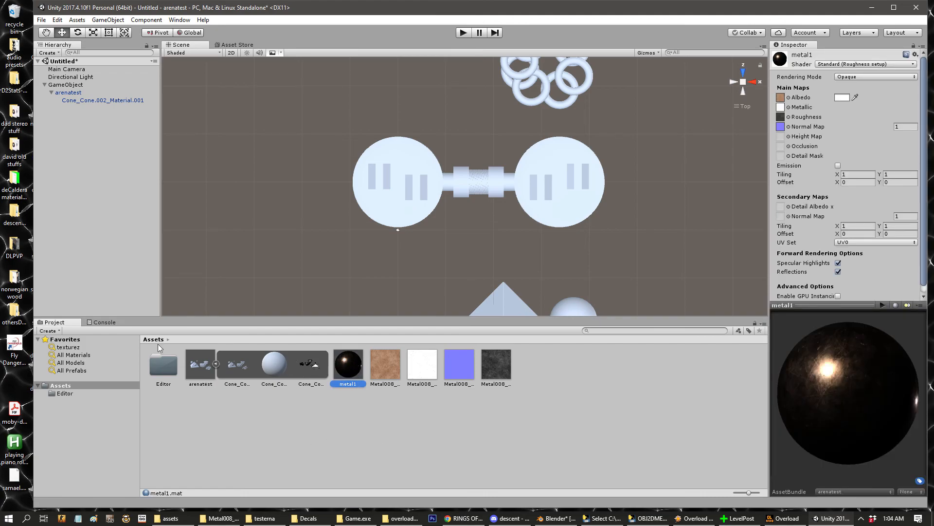
pyautogui.click(384, 361)
pyautogui.click(431, 372)
pyautogui.click(505, 366)
pyautogui.click(356, 373)
pyautogui.scroll(-1, 850, 280)
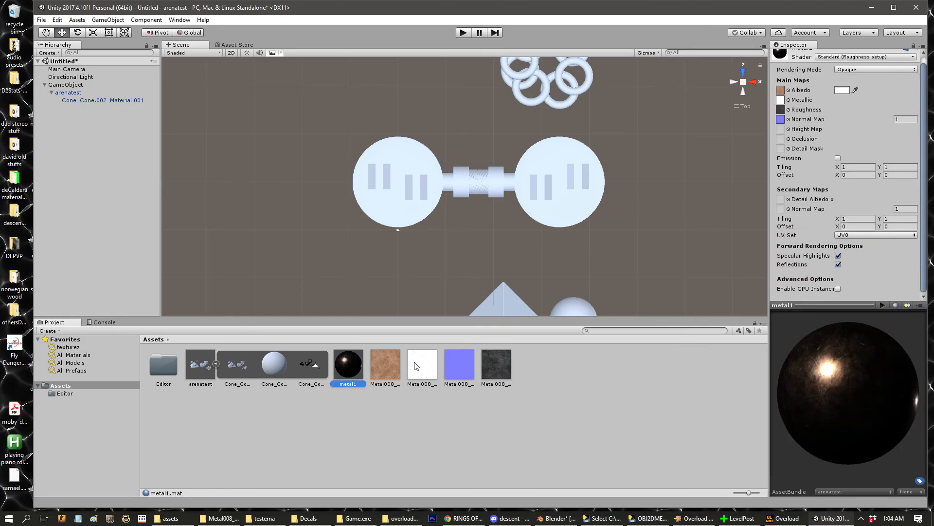
# - Inspect the Max Size options in the Metal008_1K_Color texture's import settings
pyautogui.click(378, 364)
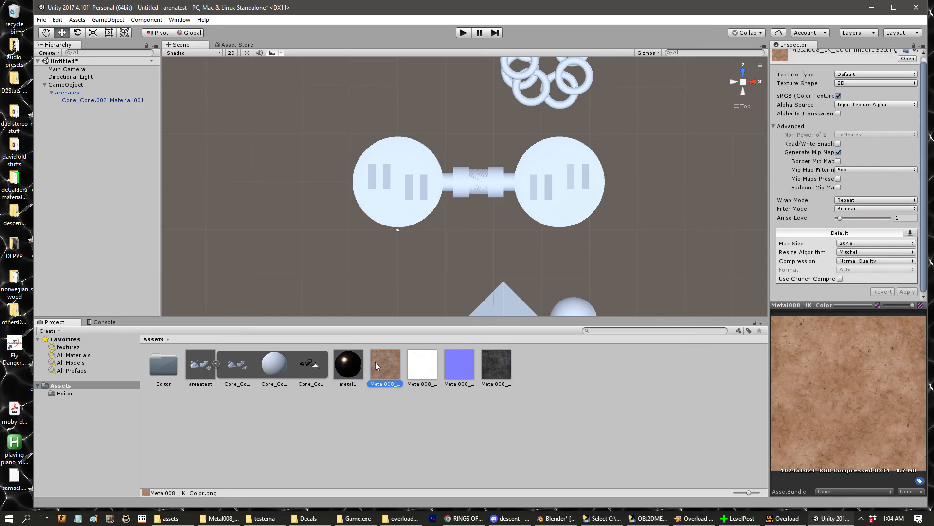
pyautogui.click(863, 257)
pyautogui.click(864, 257)
pyautogui.click(864, 257)
pyautogui.click(851, 244)
pyautogui.click(804, 282)
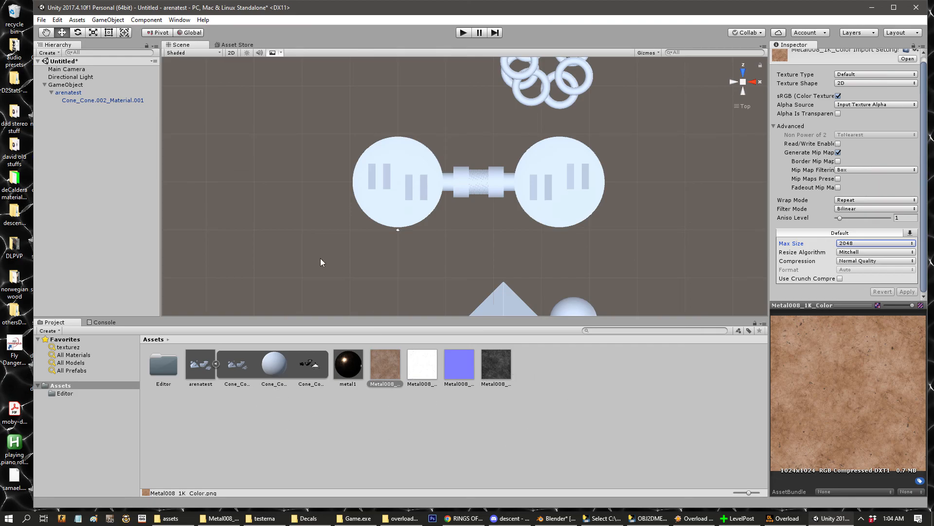
# - Select the parent GameObject and frame it in the Scene view
pyautogui.click(194, 368)
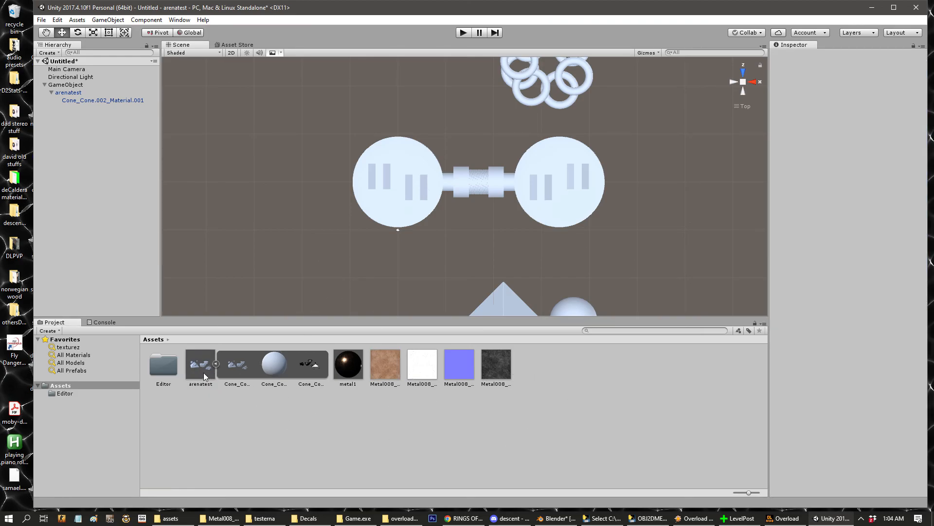
pyautogui.click(65, 85)
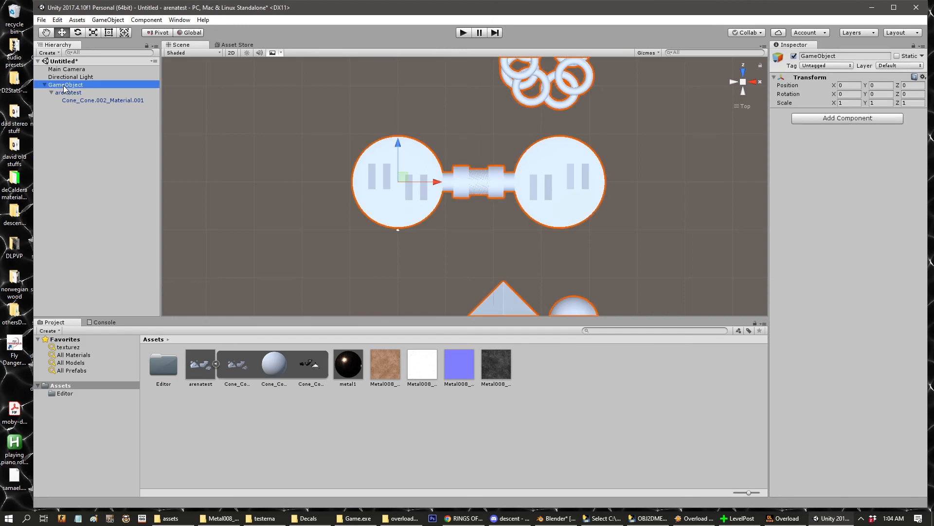
pyautogui.doubleClick(65, 88)
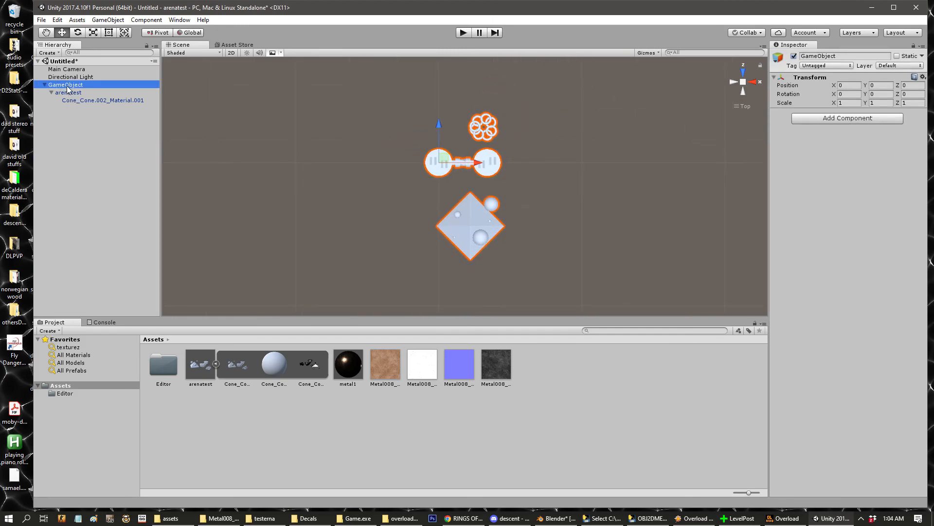
# - Rename the parent GameObject entity_mine_1 and save it as a prefab in the Assets folder
pyautogui.click(67, 86)
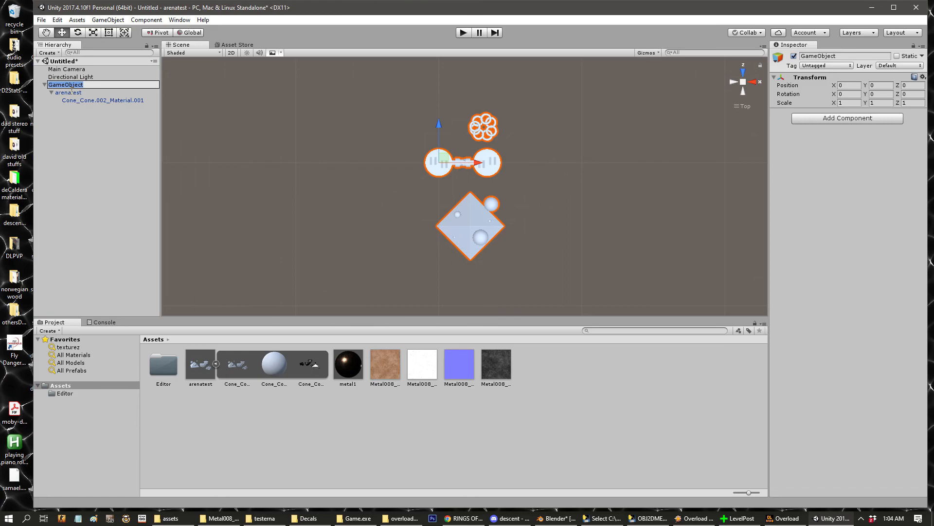
pyautogui.write('e')
pyautogui.press('Return')
pyautogui.moveTo(66, 86); pyautogui.dragTo(522, 415)
# - Assign the entity_mine_1 prefab to the arenatest asset bundle and compare its bundle setting with the arenatest model's
pyautogui.click(855, 492)
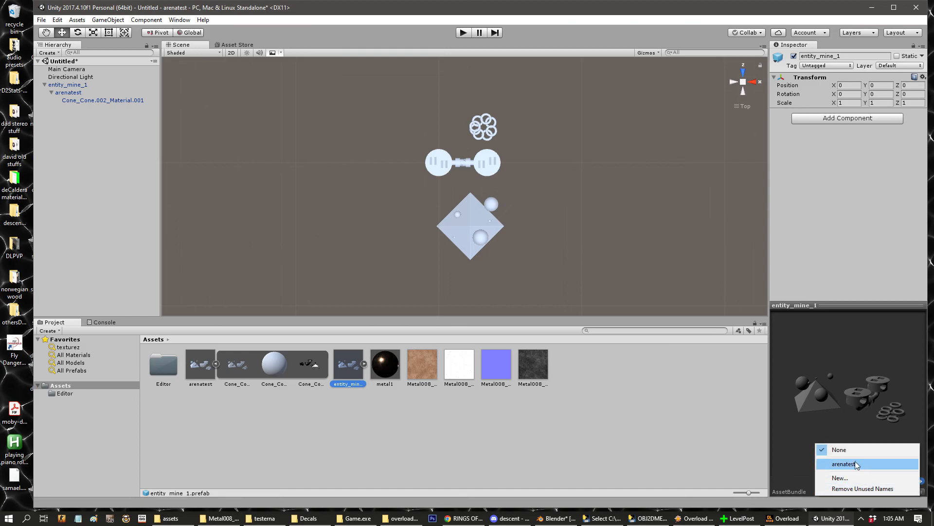
pyautogui.click(857, 464)
pyautogui.click(344, 416)
pyautogui.click(348, 364)
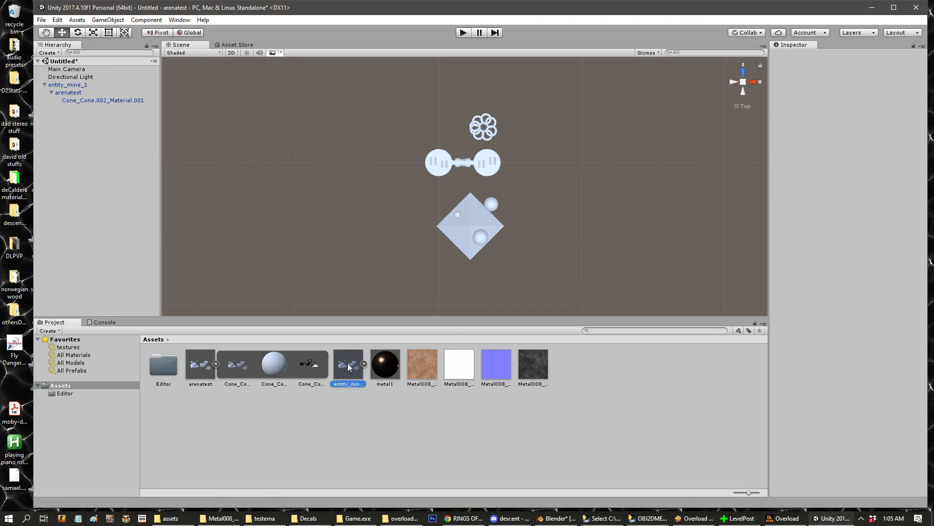
pyautogui.click(208, 367)
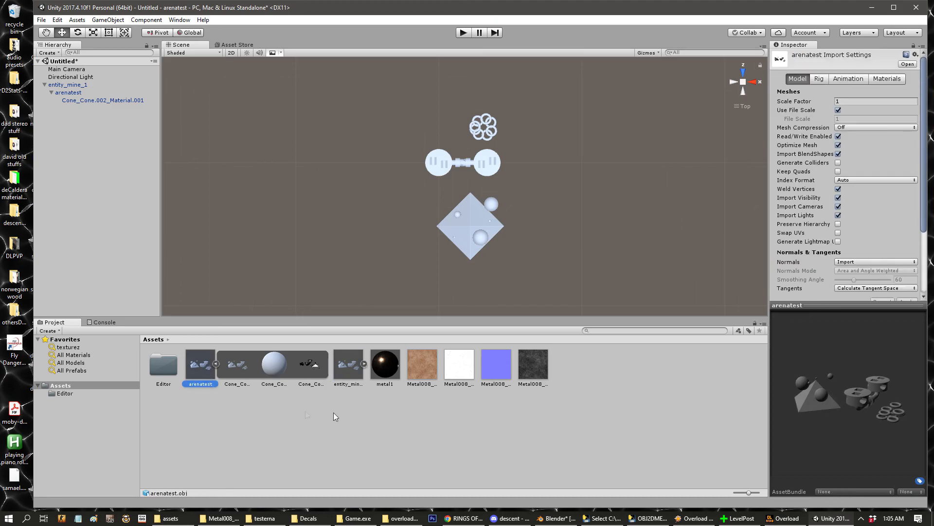
pyautogui.click(357, 362)
pyautogui.click(199, 366)
pyautogui.click(338, 370)
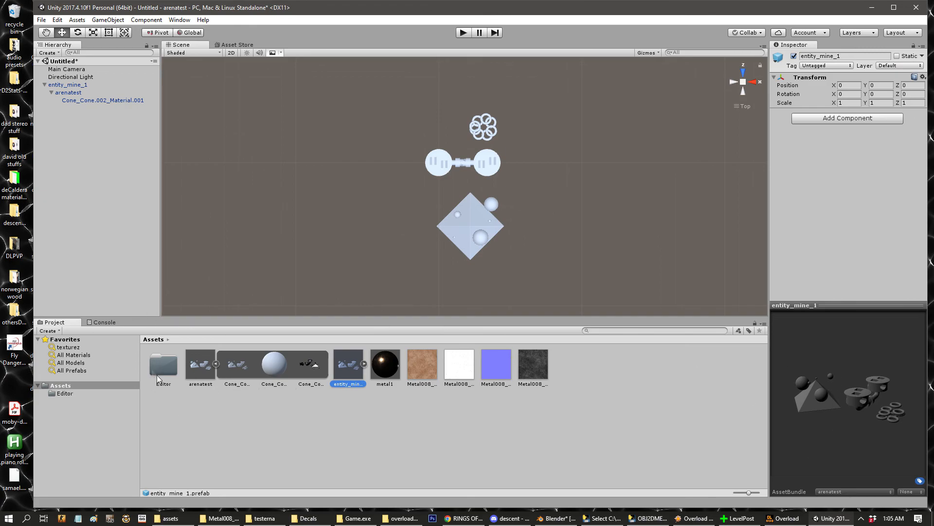
# - Examine the arena model in the Scene view and the mesh choices of its Cone_Cone.002_Material.001 child object
pyautogui.scroll(9, 506, 259)
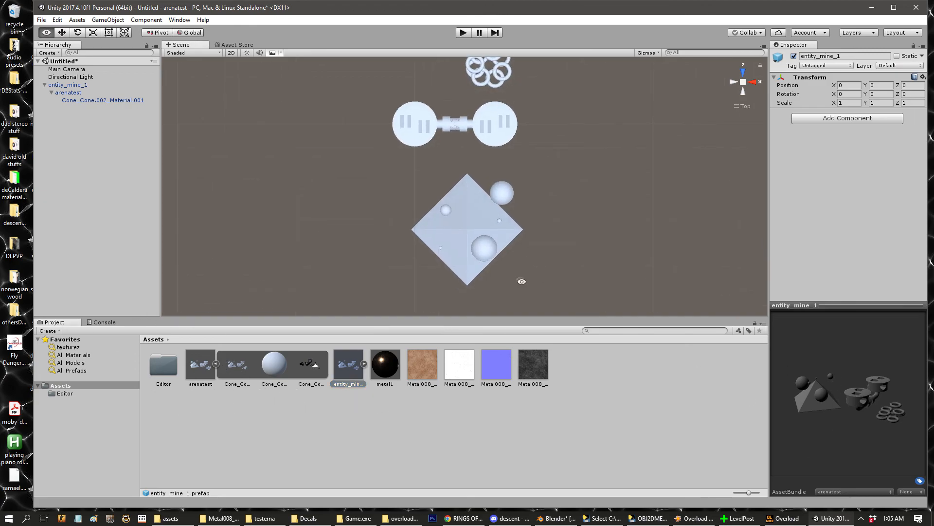
pyautogui.moveTo(520, 278); pyautogui.dragTo(636, 163, button='right')
pyautogui.scroll(6, 513, 245)
pyautogui.scroll(2, 513, 245)
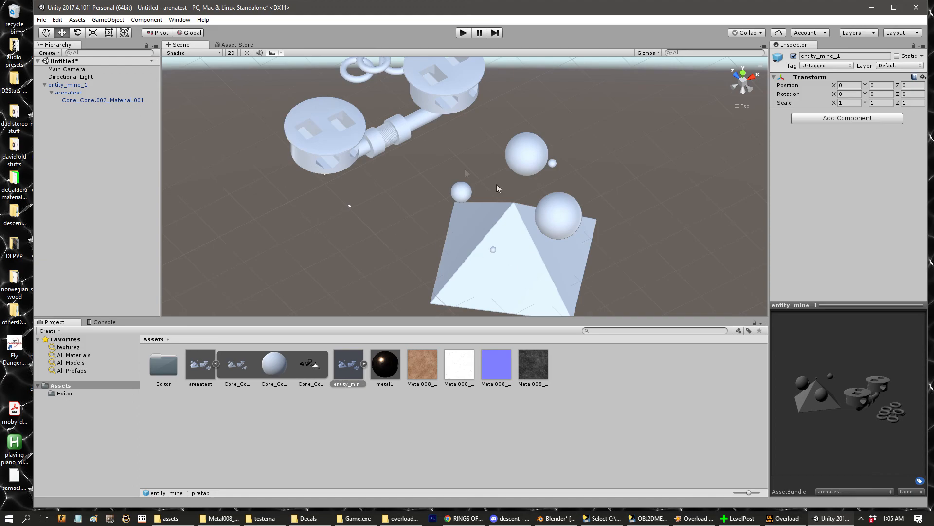
pyautogui.click(529, 239)
pyautogui.click(86, 101)
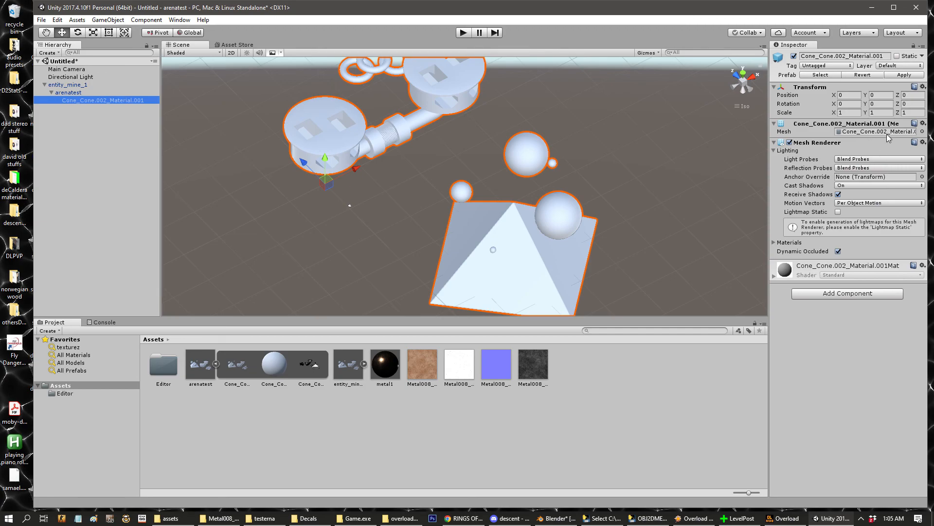
pyautogui.click(887, 133)
pyautogui.click(922, 132)
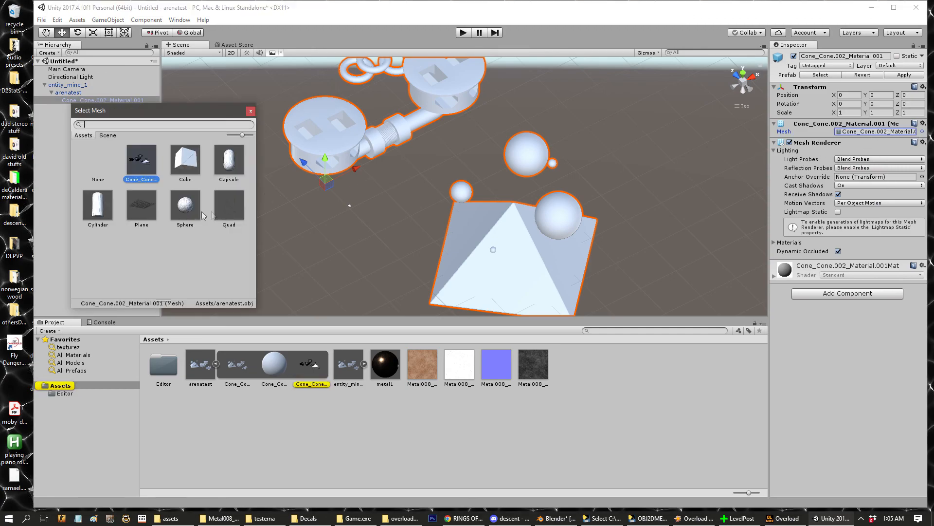
pyautogui.click(250, 111)
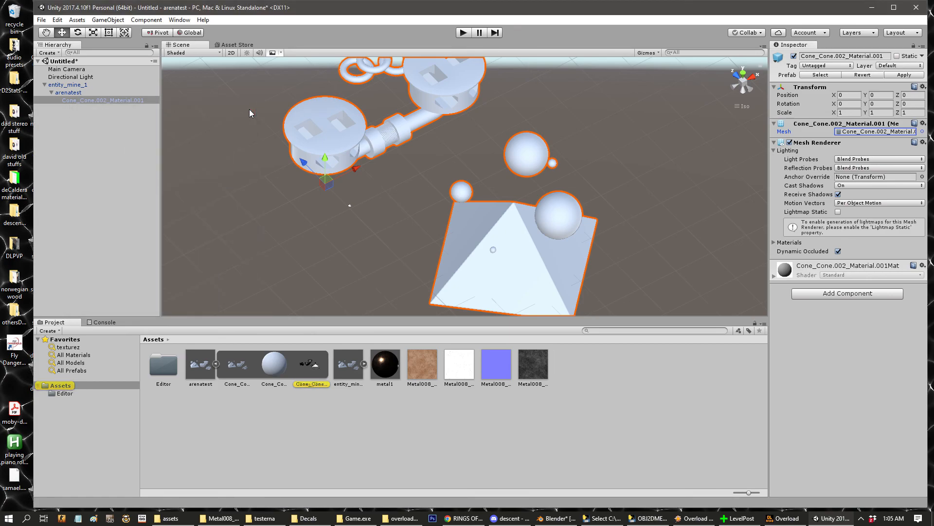
# - Set the material Element 0 of the Cone_Cone.002_Material.001 mesh renderer to metal1 and check the surface on the model
pyautogui.click(70, 94)
pyautogui.click(77, 102)
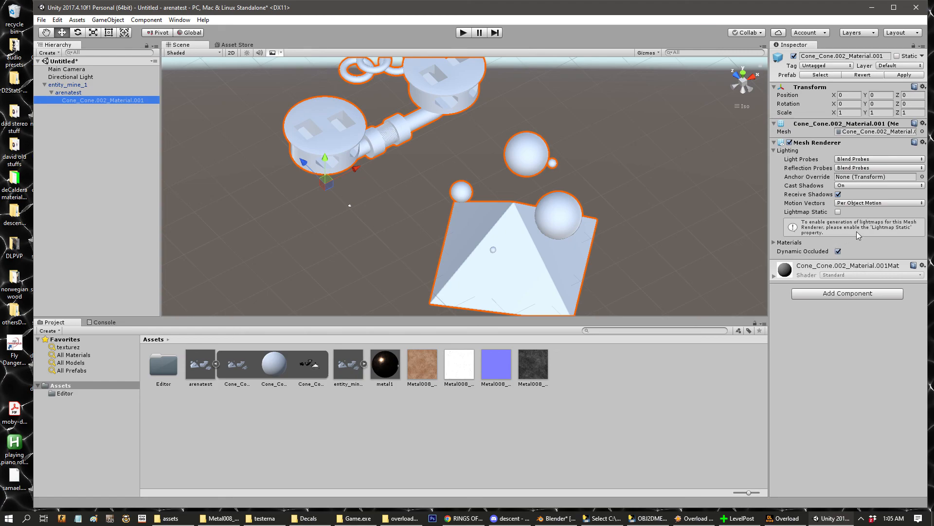
pyautogui.click(829, 274)
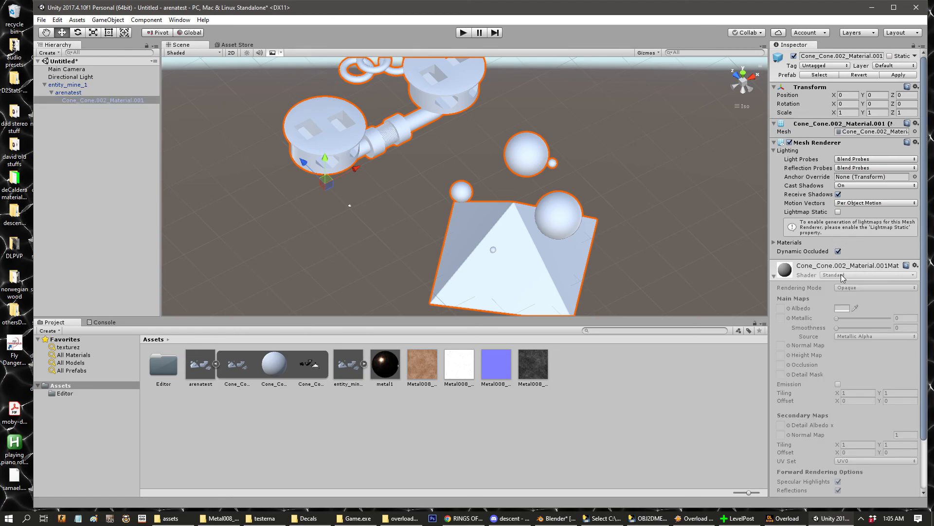
pyautogui.click(787, 242)
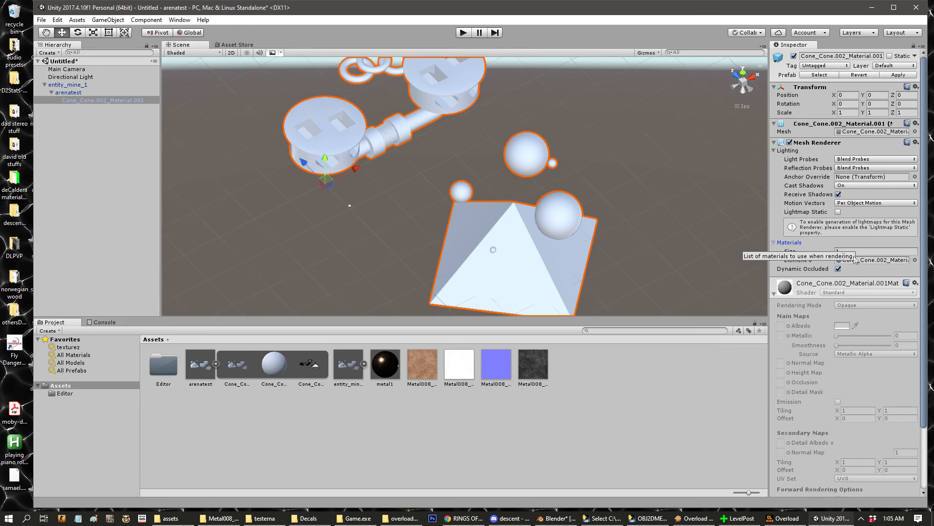
pyautogui.click(915, 260)
pyautogui.doubleClick(183, 167)
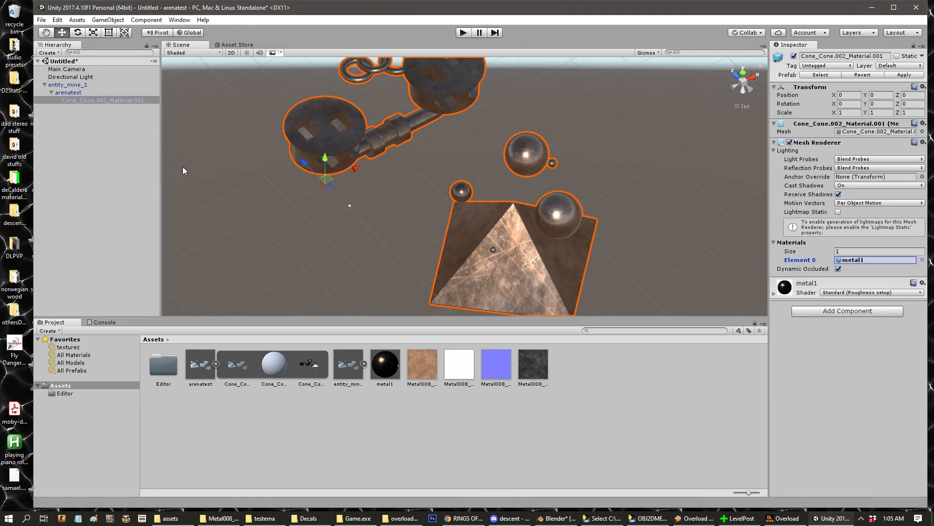
pyautogui.scroll(7, 463, 238)
pyautogui.keyDown('alt'); pyautogui.moveTo(475, 238); pyautogui.dragTo(305, 183); pyautogui.keyUp('alt')
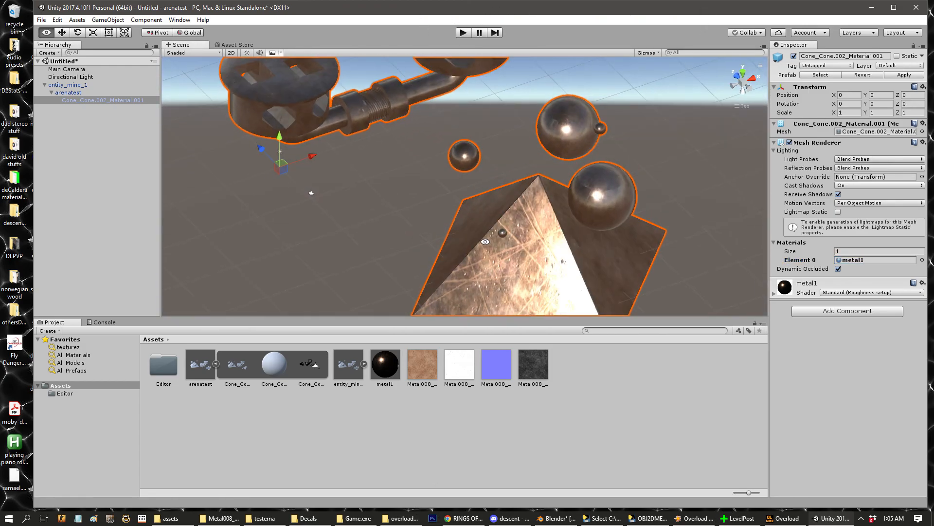
pyautogui.scroll(-5, 435, 242)
pyautogui.keyDown('alt'); pyautogui.moveTo(437, 238); pyautogui.dragTo(536, 185); pyautogui.keyUp('alt')
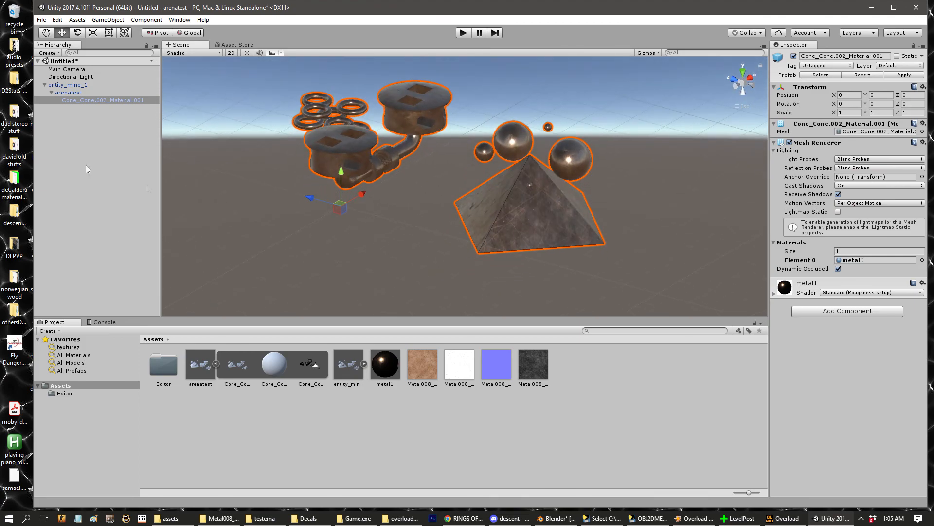
# - Save the project and apply the entity_mine_1 instance's material change to its prefab
pyautogui.click(41, 20)
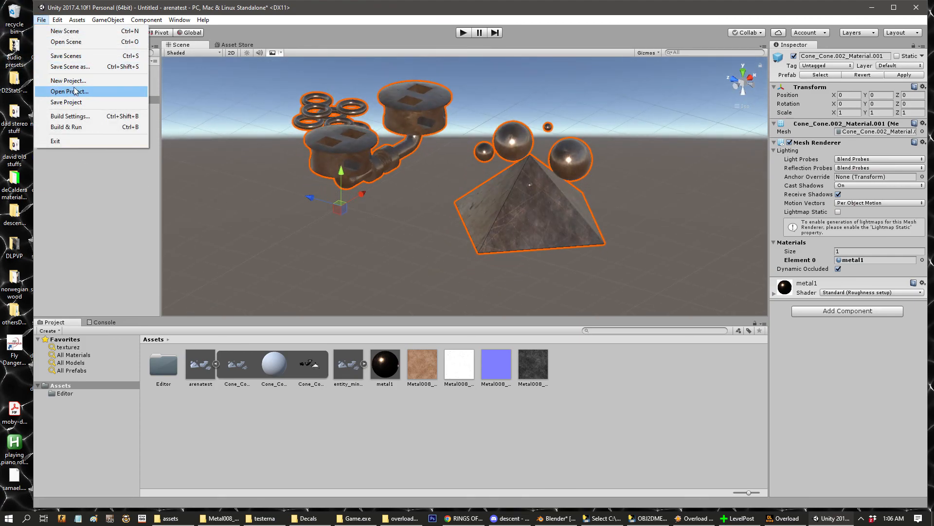
pyautogui.click(72, 102)
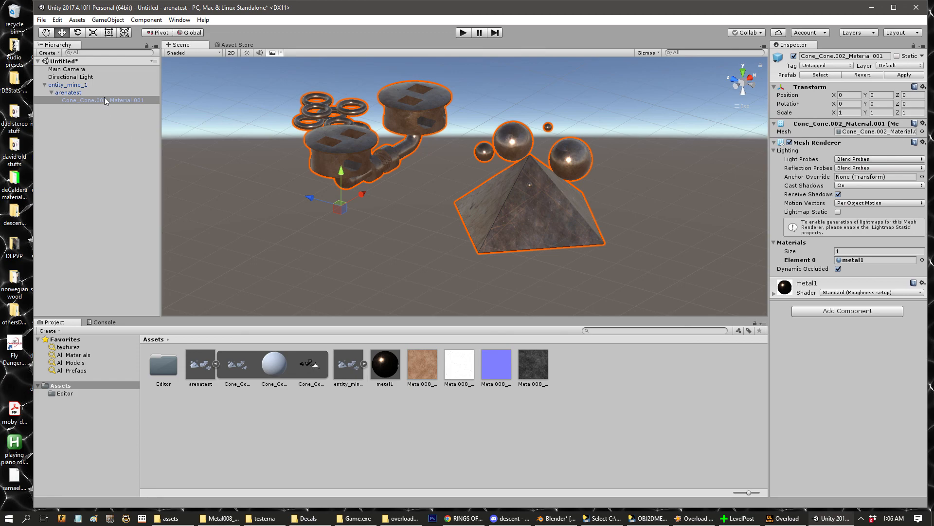
pyautogui.click(68, 85)
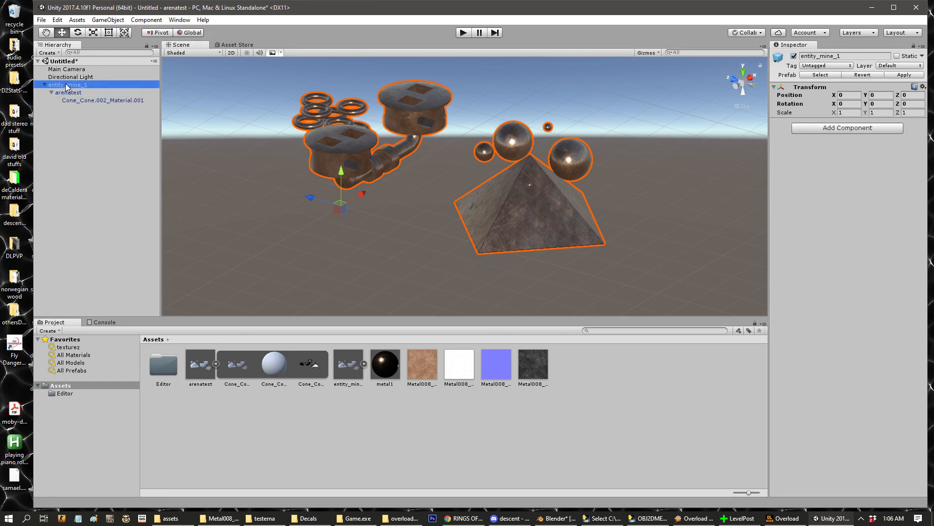
pyautogui.click(907, 75)
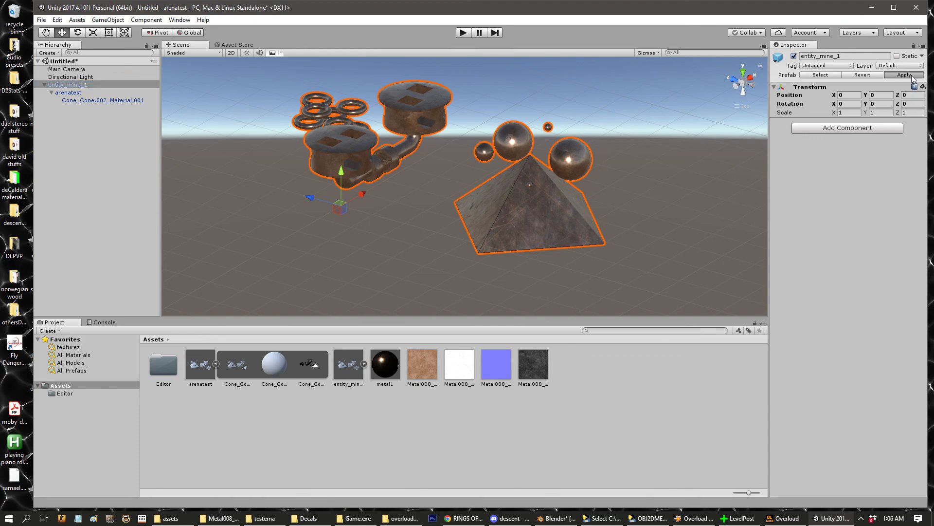
pyautogui.click(355, 372)
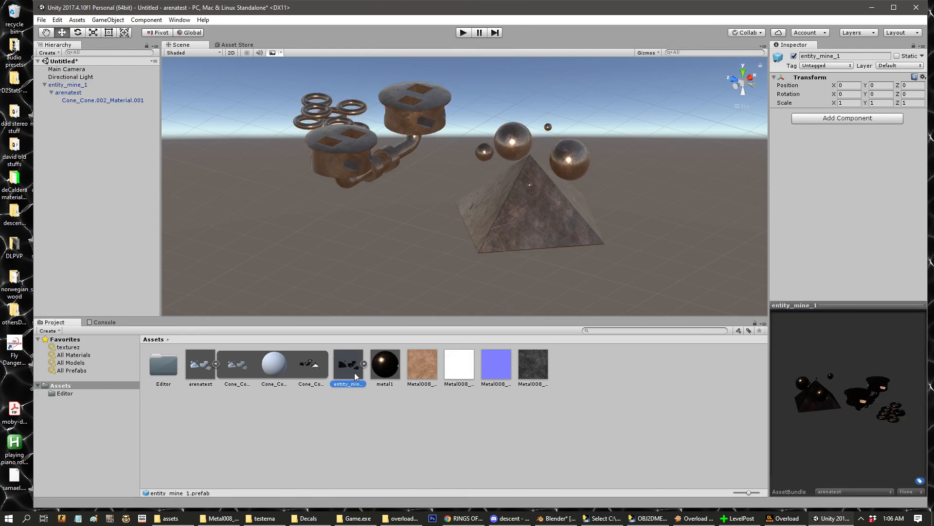
pyautogui.click(69, 85)
pyautogui.scroll(3, 315, 175)
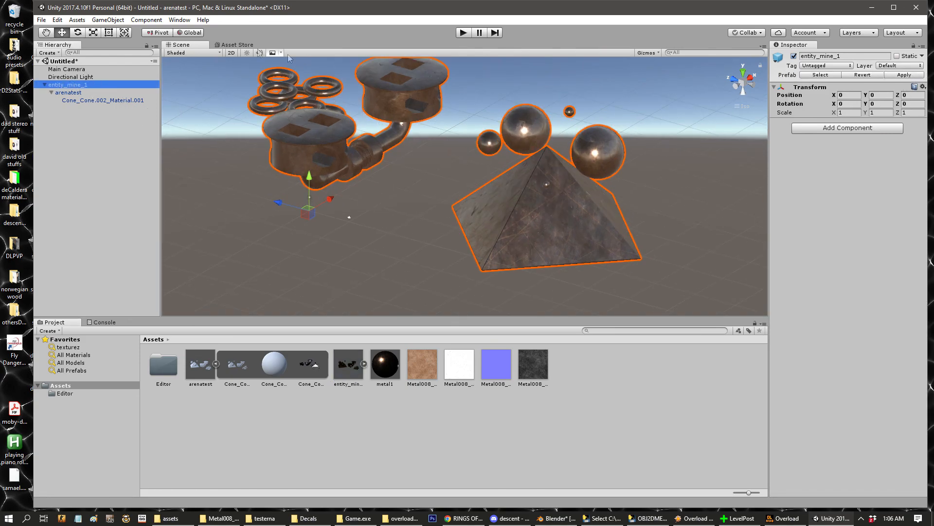
# - Check the entity_mine_1 prefab's asset bundle assignment and build the asset bundles
pyautogui.click(349, 367)
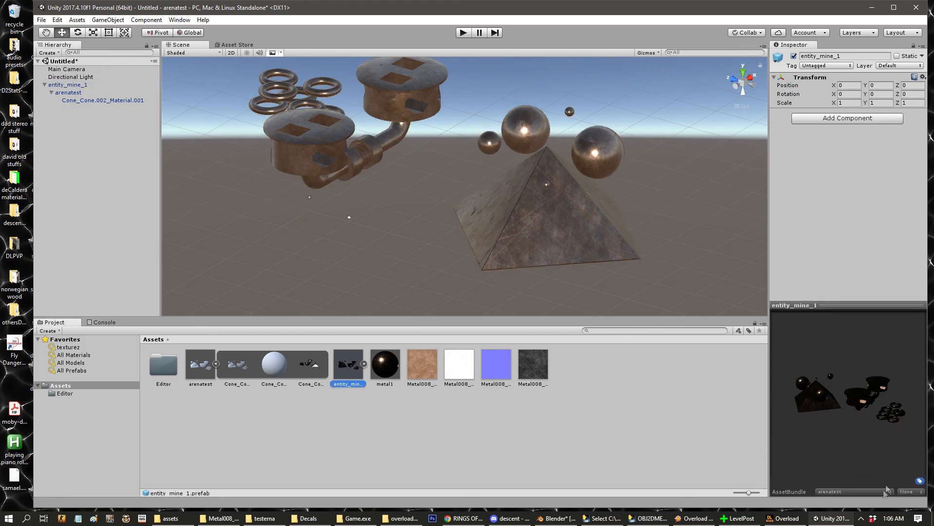
pyautogui.click(77, 20)
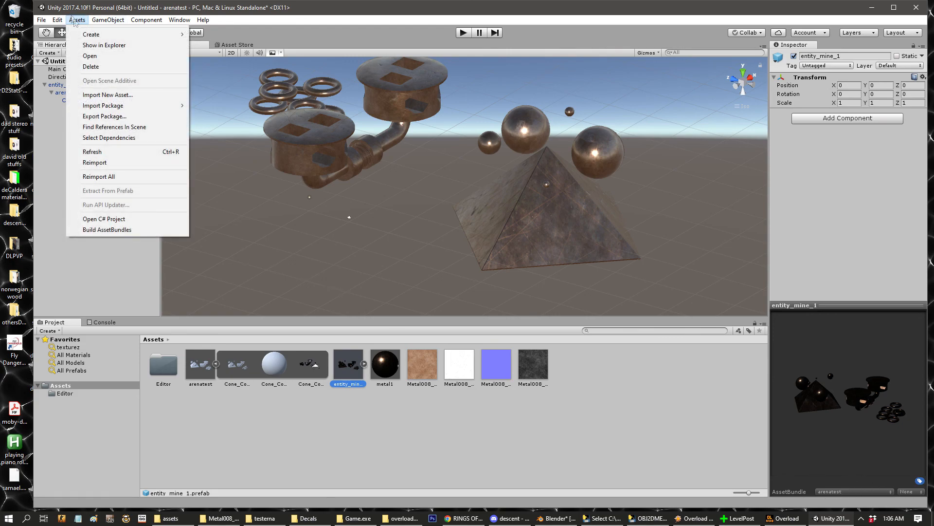
pyautogui.click(44, 20)
pyautogui.moveTo(77, 19)
pyautogui.click(103, 231)
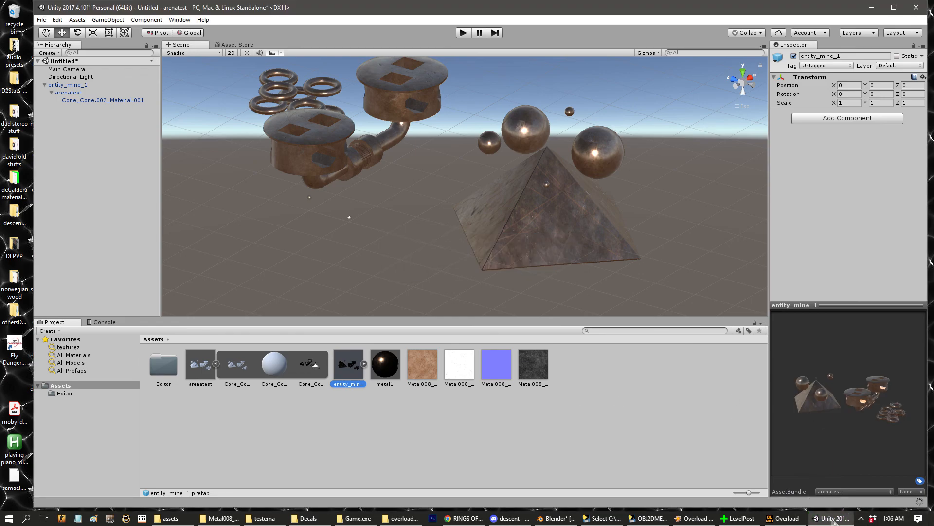
# - Switch to File Explorer and launch LevelPost.exe from the LevelPost_20210623 folder inside ground loop
pyautogui.click(932, 518)
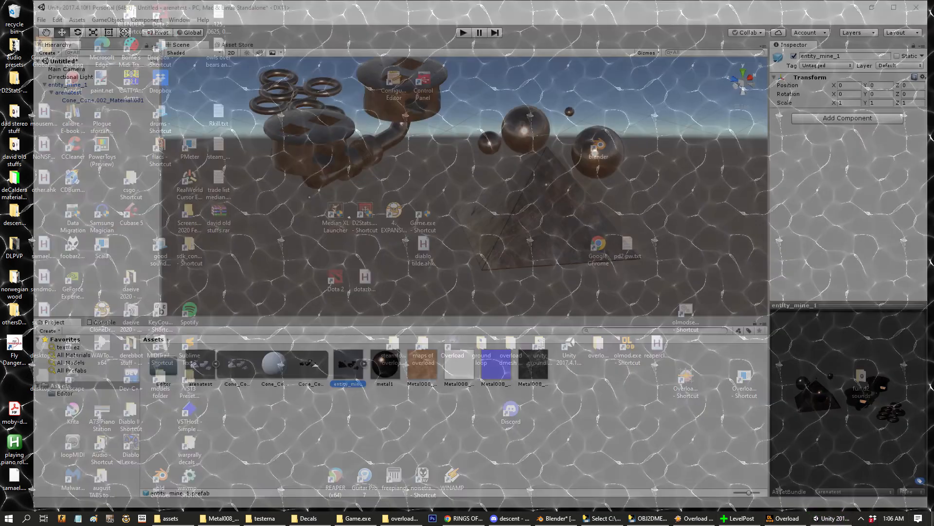
pyautogui.click(406, 518)
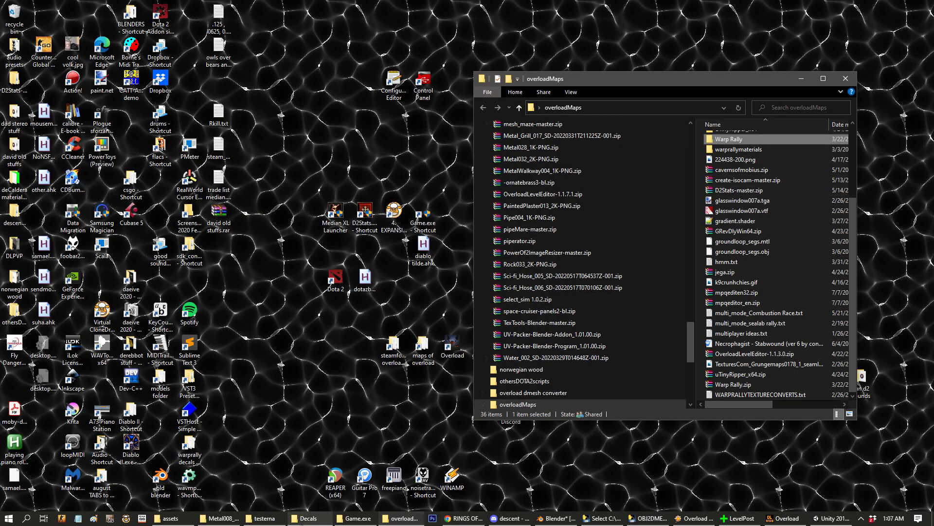
pyautogui.click(221, 519)
pyautogui.click(177, 519)
pyautogui.click(828, 332)
pyautogui.click(593, 307)
pyautogui.scroll(-1, 605, 366)
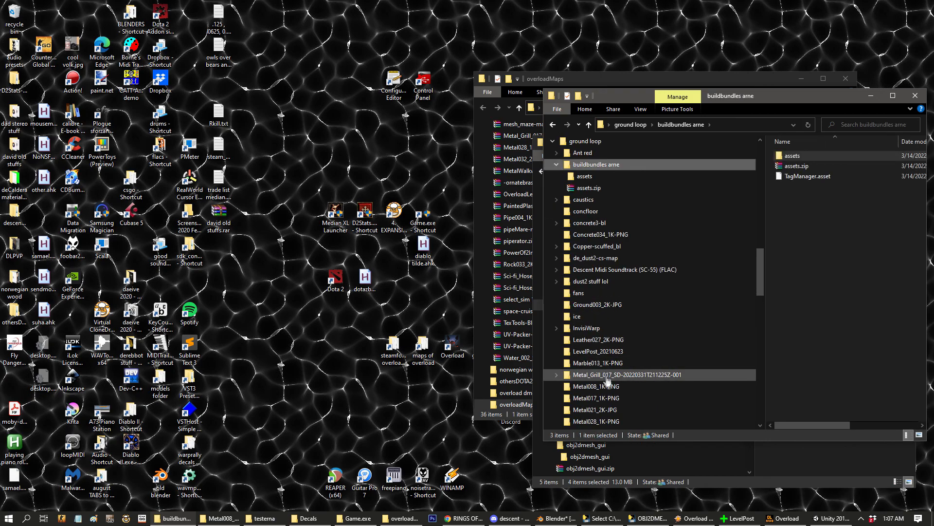
pyautogui.click(601, 351)
pyautogui.doubleClick(820, 157)
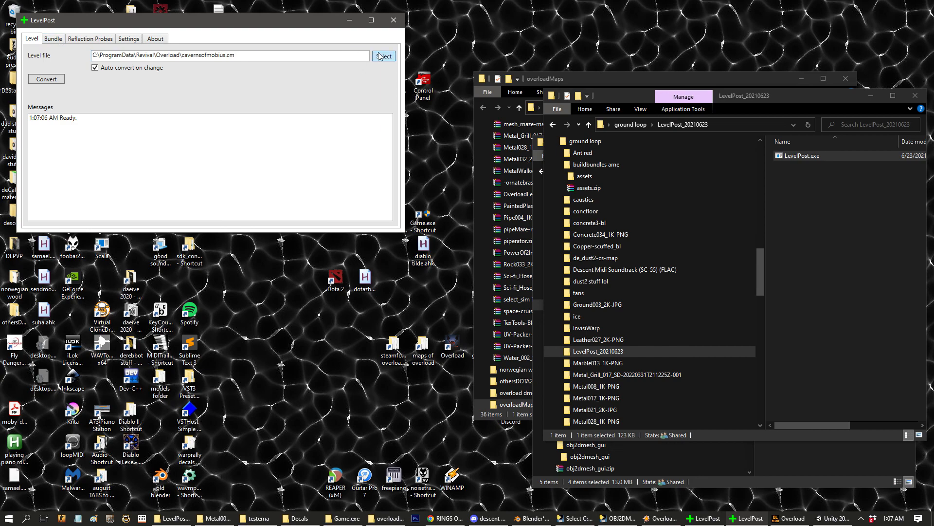
# - Clear the mobiusmaterials bundle in LevelPost and add the arenatest bundle from Overload's arenatest\windows folder
pyautogui.click(56, 39)
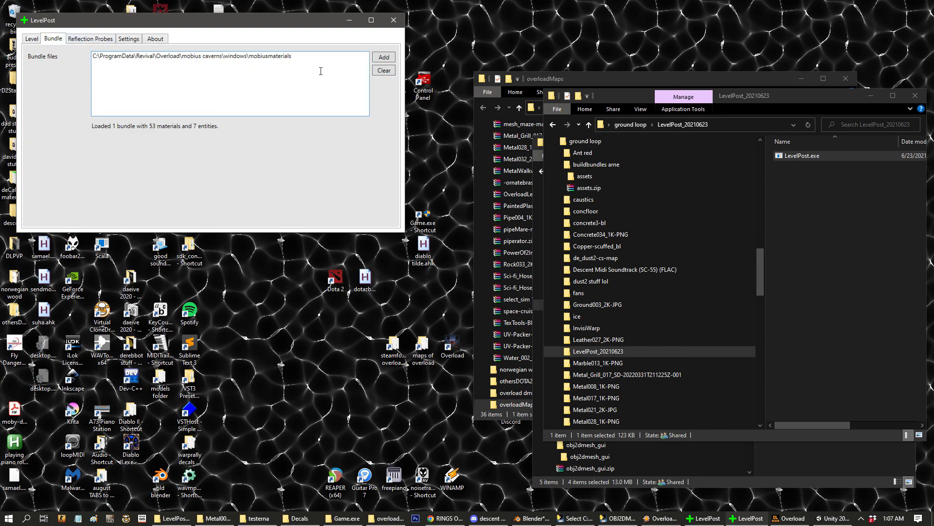
pyautogui.click(384, 71)
pyautogui.click(386, 57)
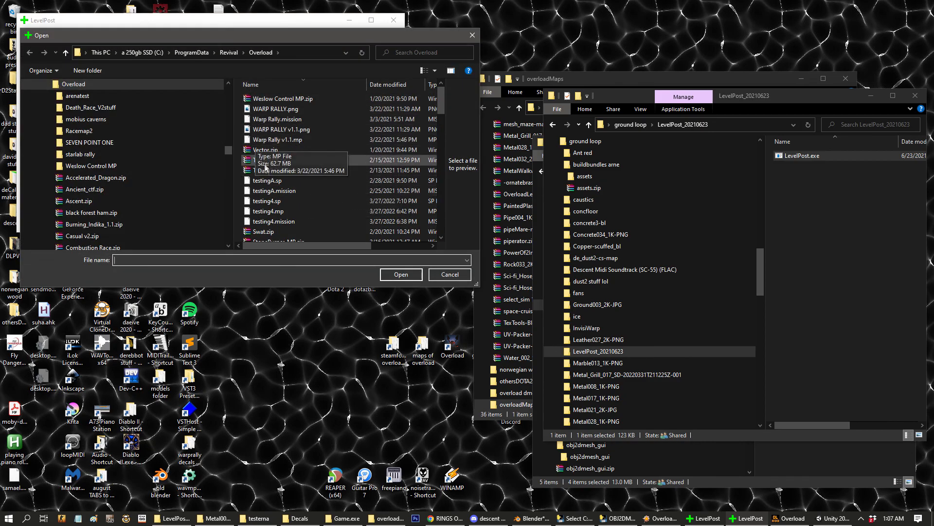
pyautogui.click(293, 221)
pyautogui.scroll(-20, 311, 222)
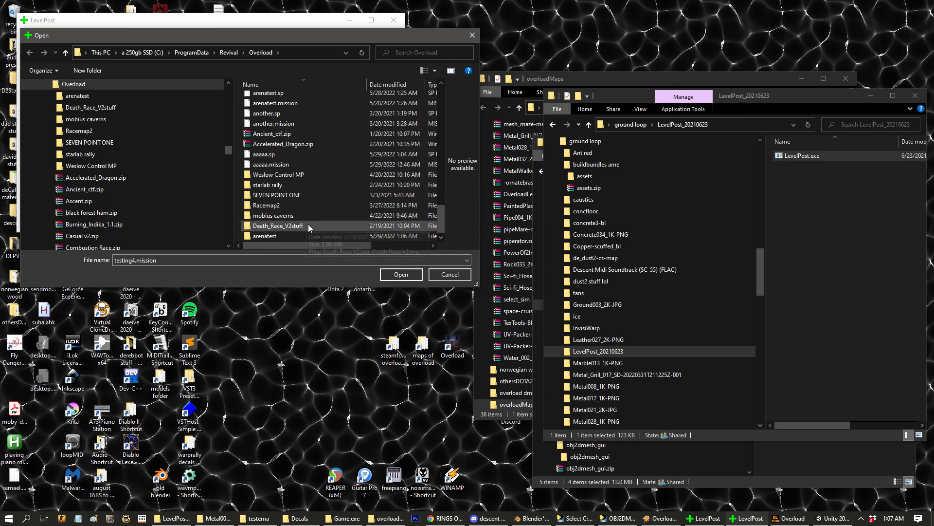
pyautogui.doubleClick(288, 235)
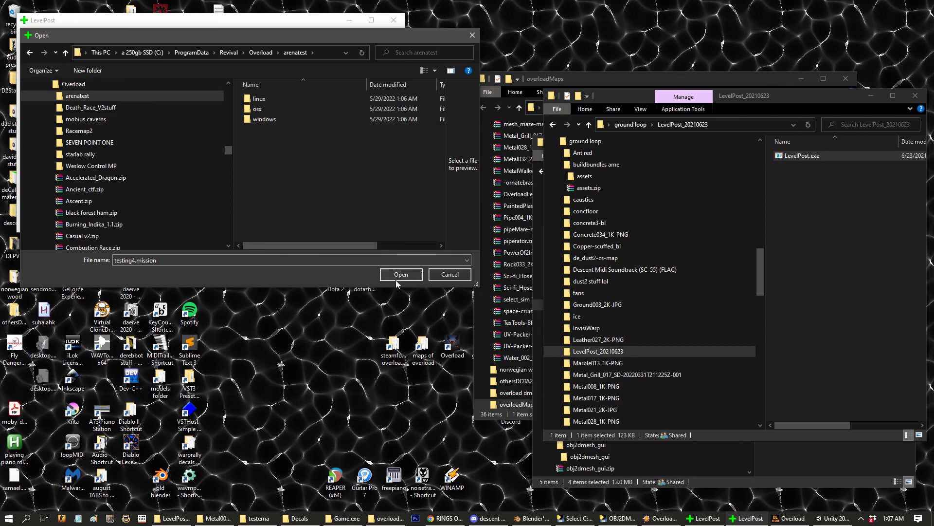
pyautogui.doubleClick(264, 118)
pyautogui.doubleClick(272, 98)
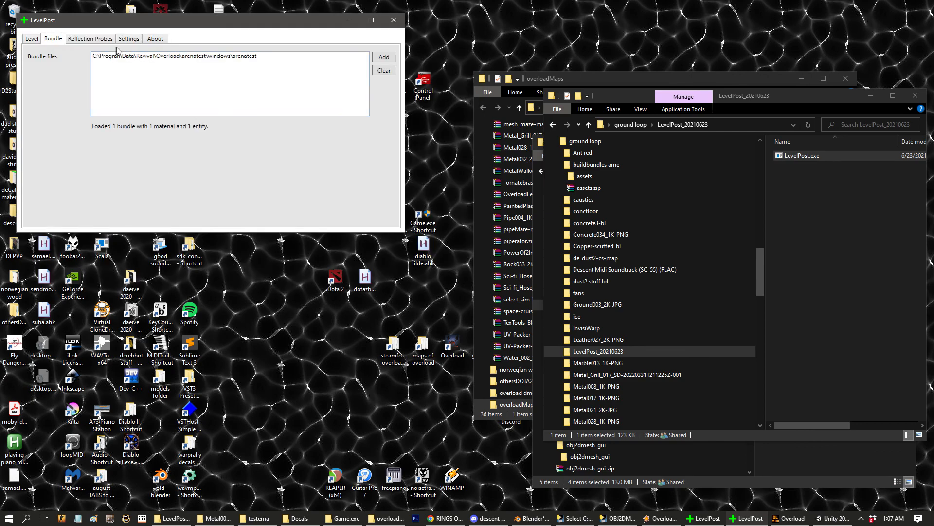
# - Review LevelPost's reflection probe and general settings, and convert the level file cavernsofmobius.cm
pyautogui.click(91, 39)
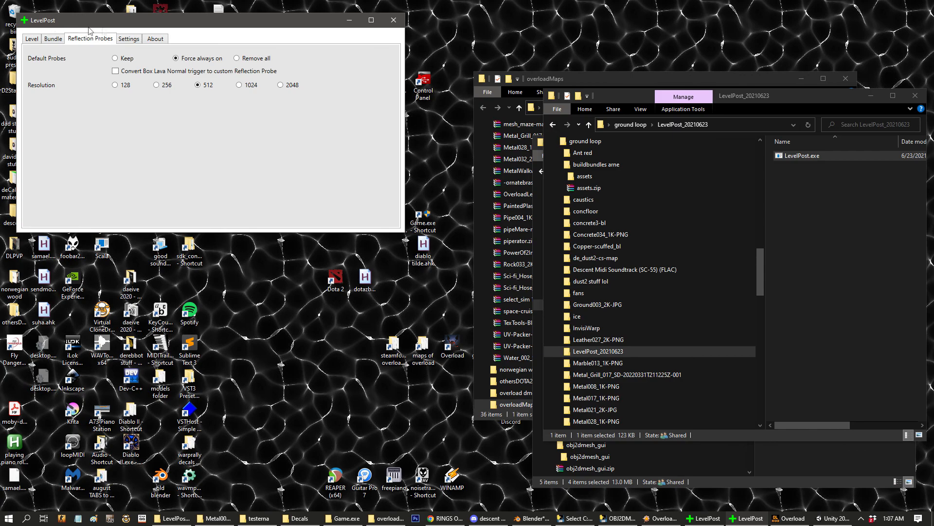
pyautogui.click(139, 39)
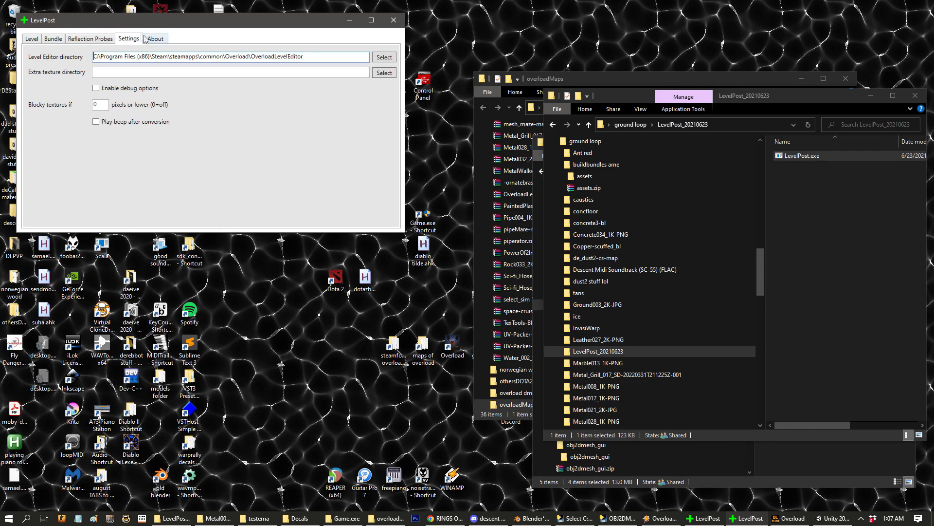
pyautogui.click(37, 41)
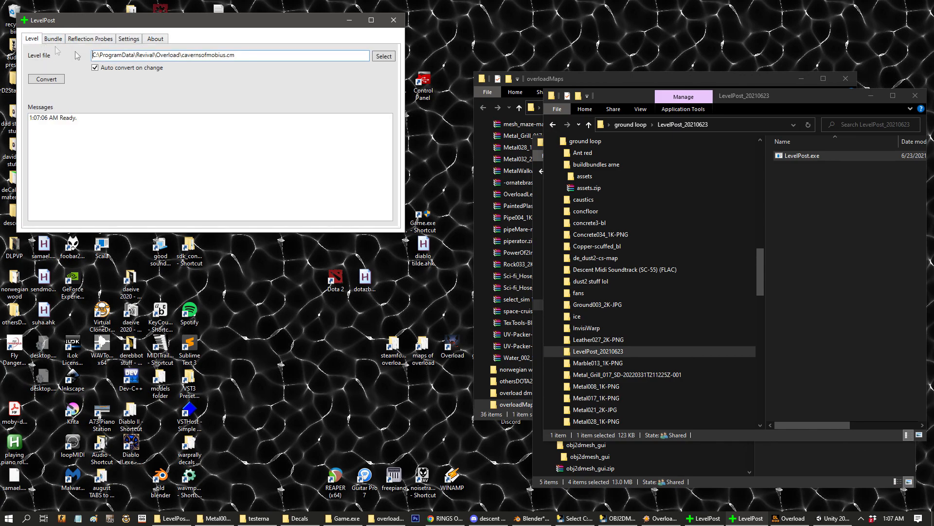
pyautogui.click(47, 79)
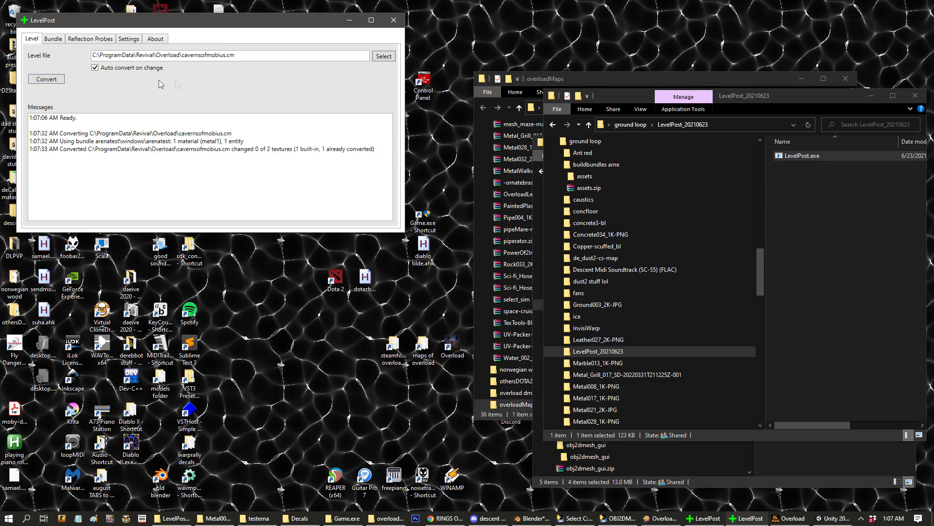
# - Choose aaaaa.sp from the Overload folder as the level file and convert it with the arenatest bundle
pyautogui.click(382, 57)
pyautogui.click(267, 149)
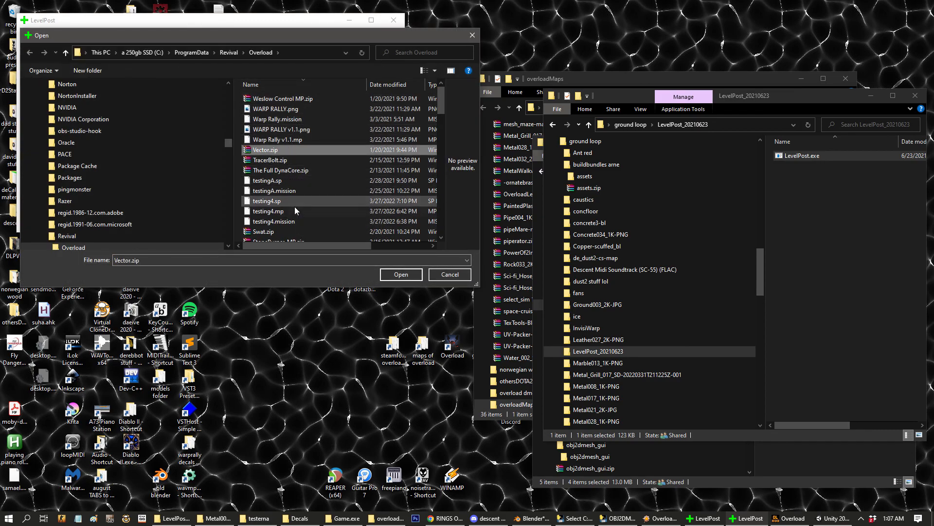
pyautogui.scroll(-10, 319, 196)
pyautogui.scroll(-6, 315, 202)
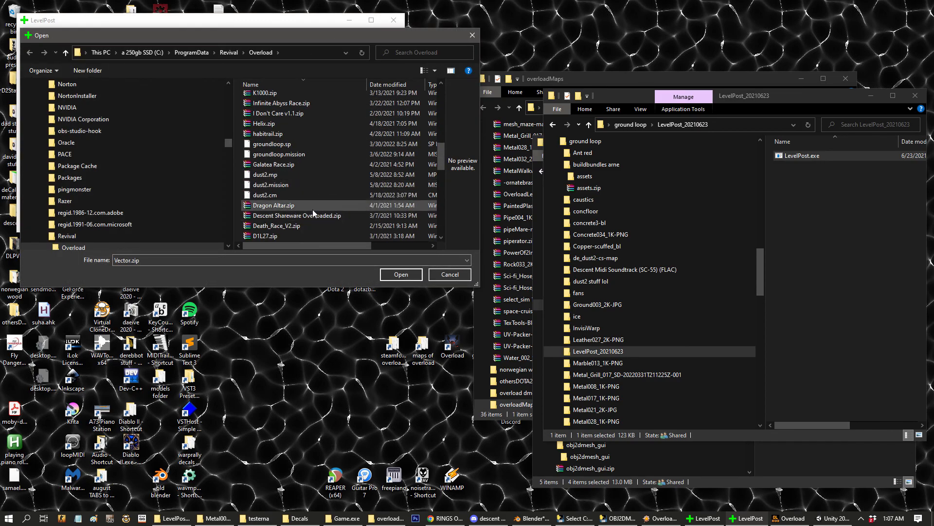
pyautogui.scroll(-5, 323, 209)
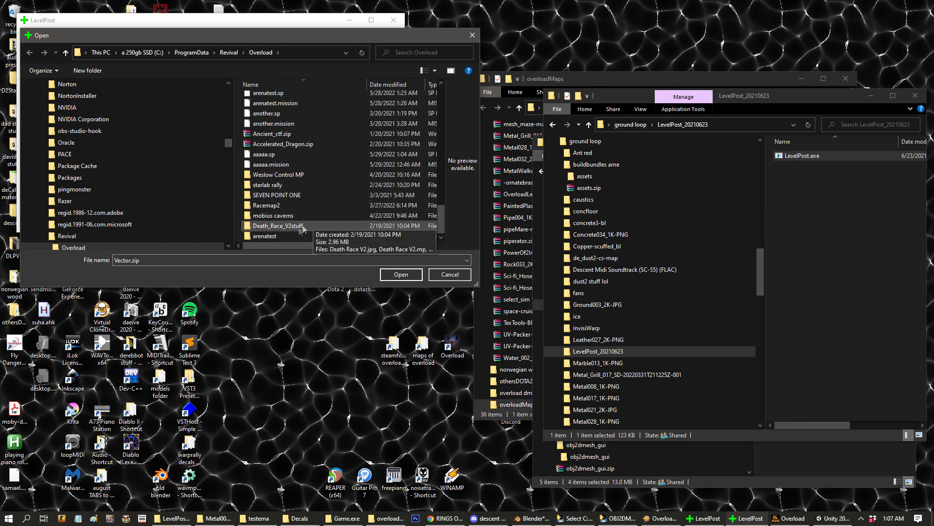
pyautogui.click(281, 155)
pyautogui.doubleClick(280, 155)
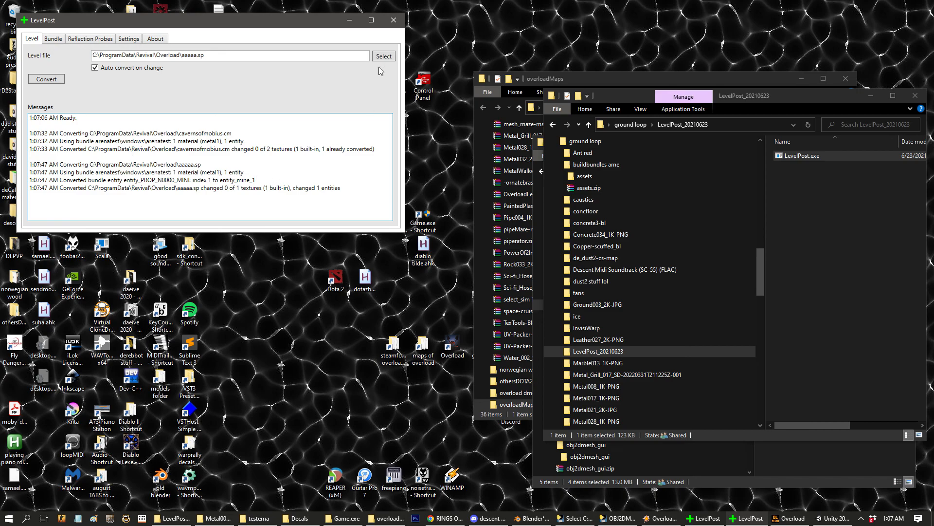
# - Minimize LevelPost and its folder window, switch to Overload, and start the aaaaa mission on Ace difficulty
pyautogui.click(351, 21)
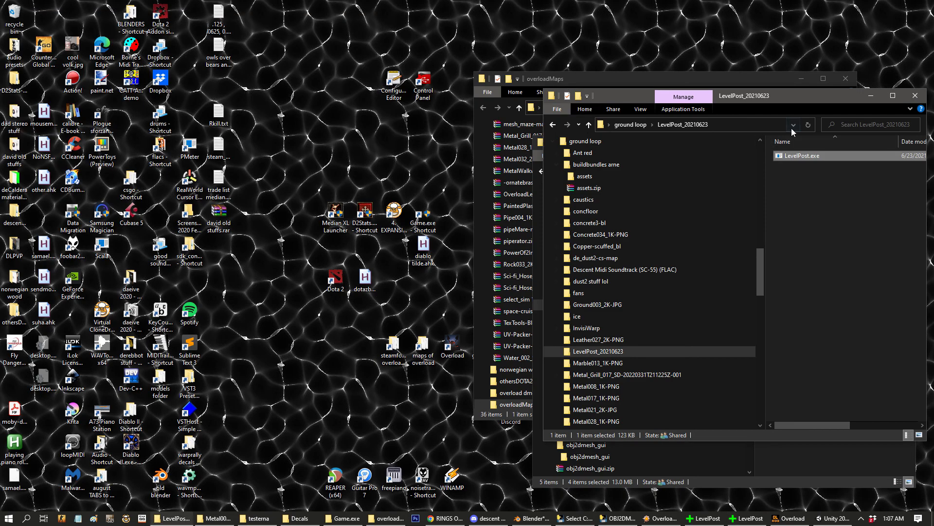
pyautogui.click(871, 97)
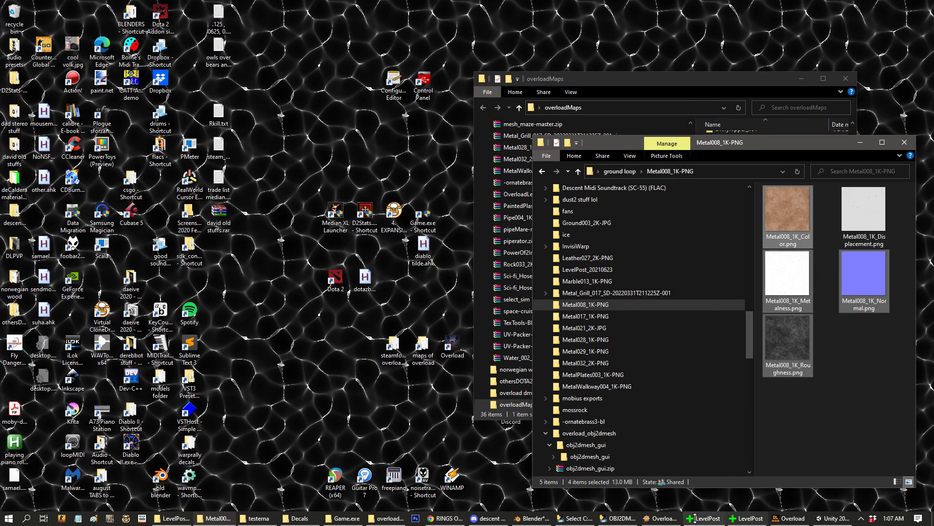
pyautogui.click(777, 521)
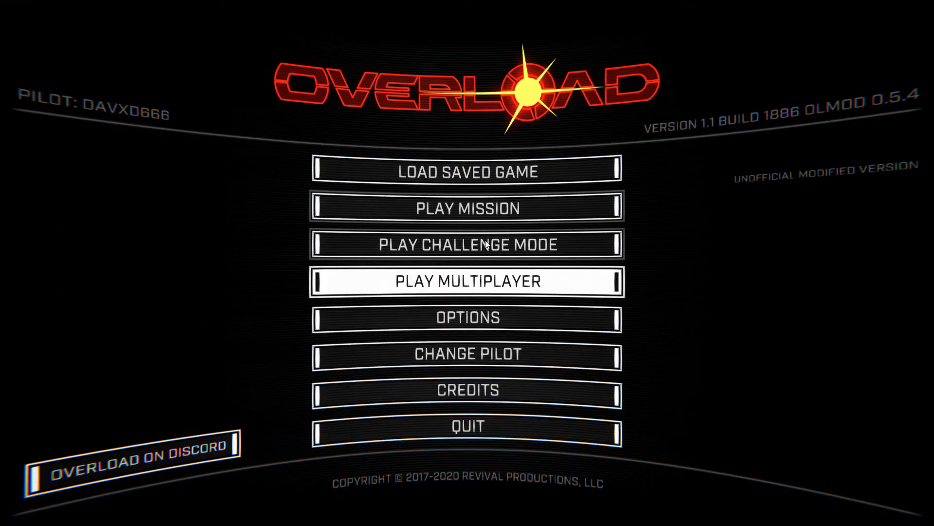
pyautogui.click(466, 213)
pyautogui.click(468, 322)
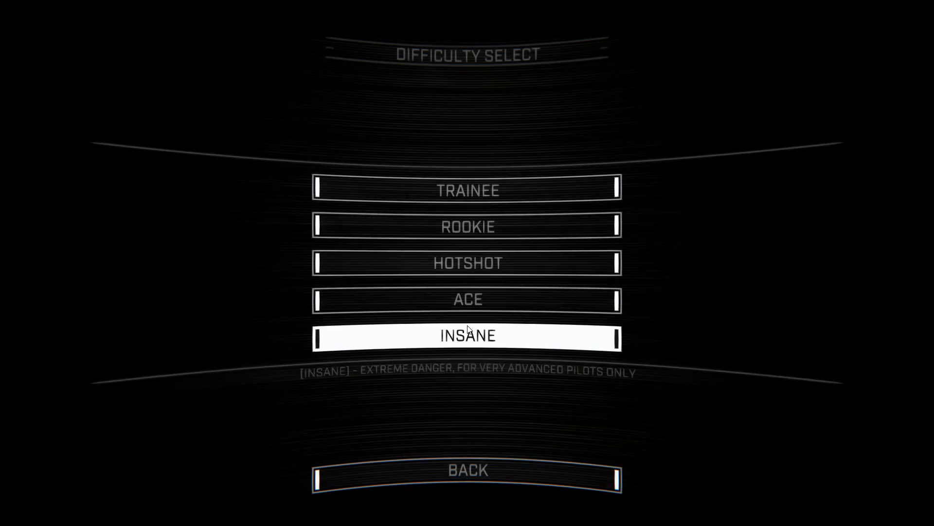
pyautogui.click(473, 291)
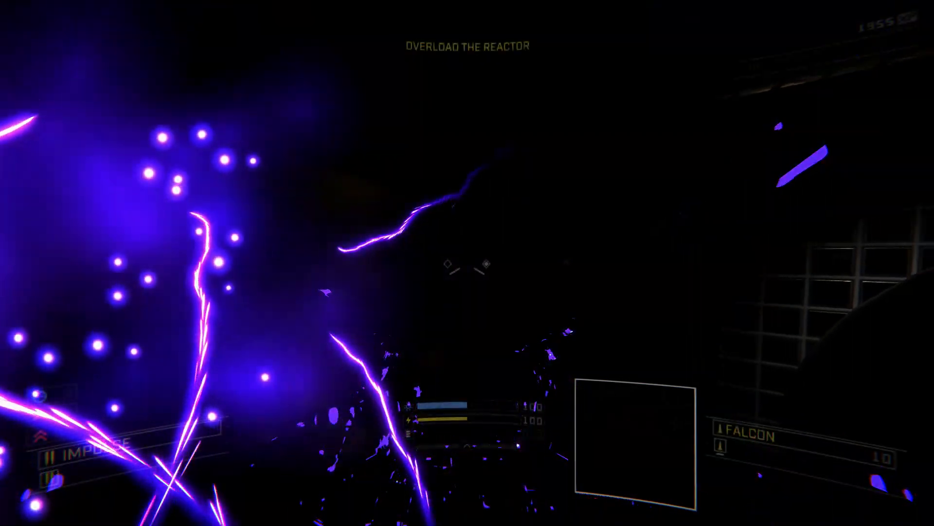
# - Fly through the dark test level and examine the imported arena model, firing shots along the way
pyautogui.press('w')
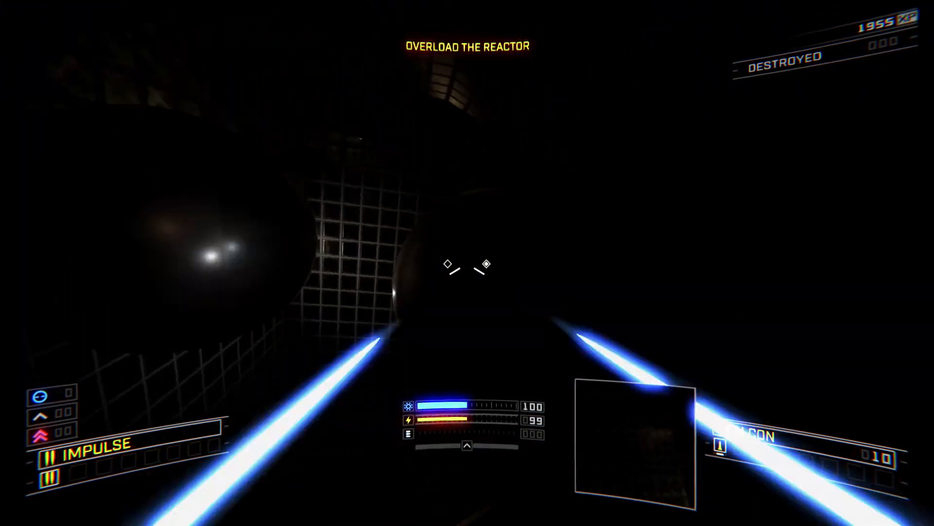
pyautogui.press('w')
pyautogui.click(467, 263)
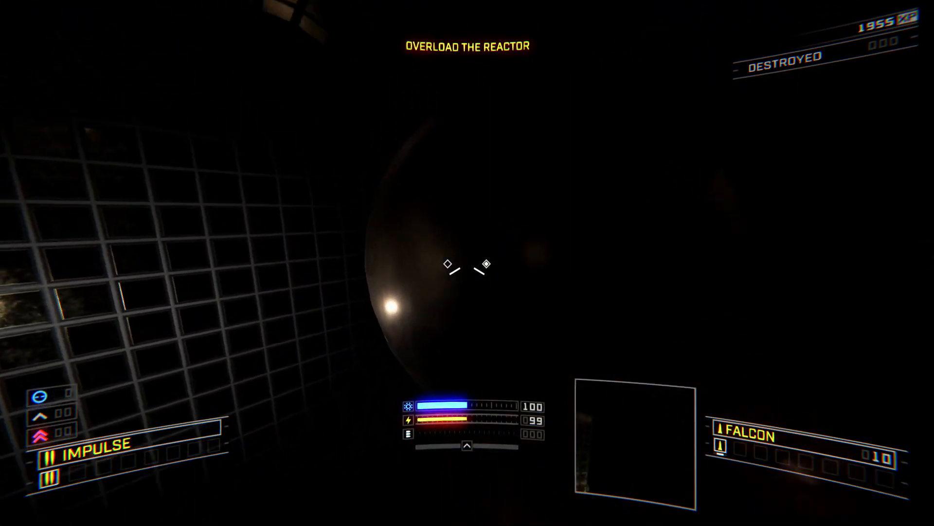
pyautogui.click(467, 262)
pyautogui.press('w')
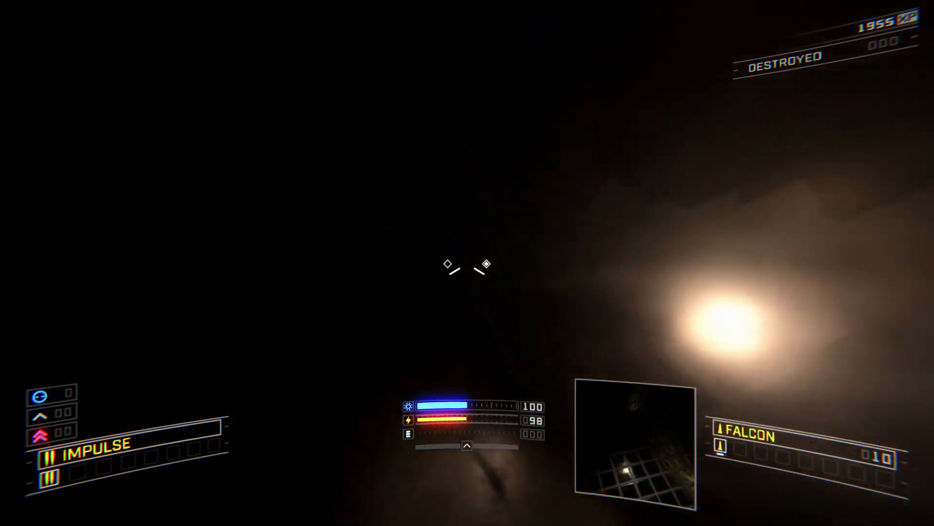
pyautogui.press('w')
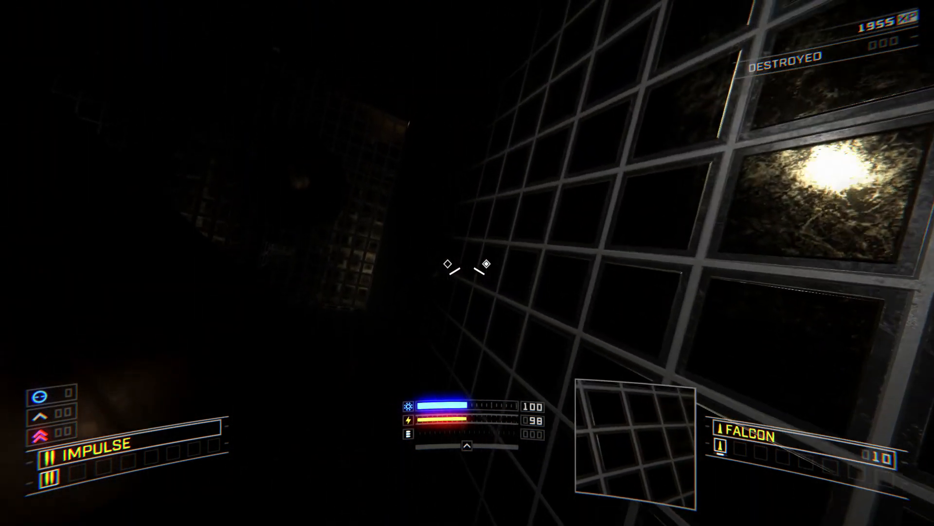
pyautogui.press('w')
pyautogui.press('shift')
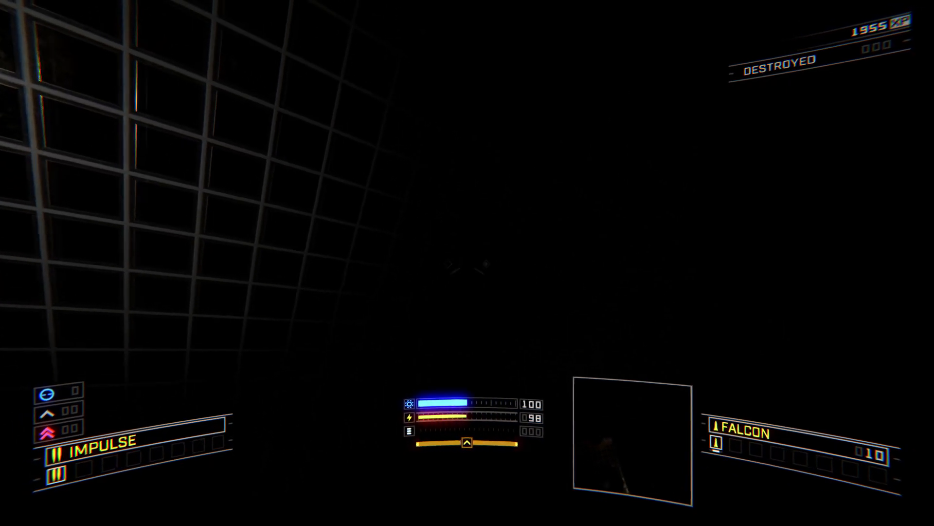
pyautogui.press('w')
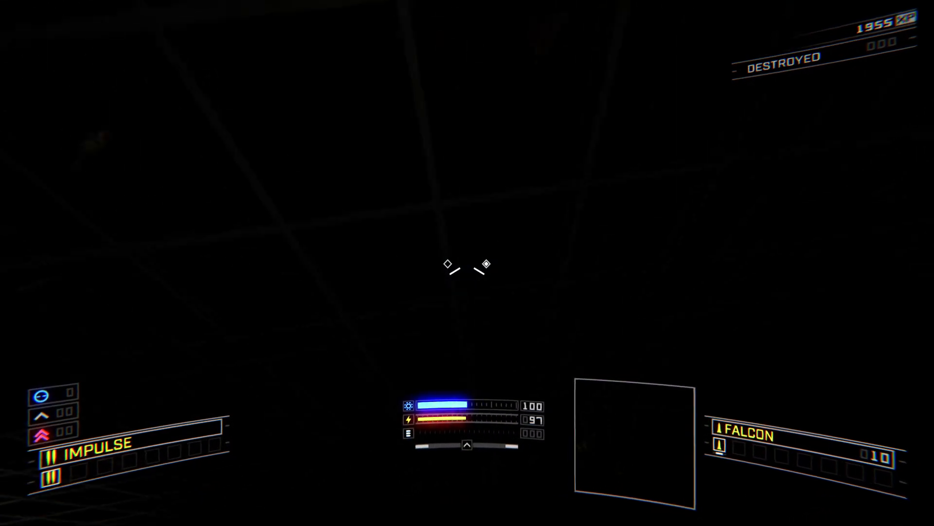
pyautogui.press('w')
pyautogui.click(468, 263)
# - Switch to Unity and examine the textured Cone_Cone.002_Material.001 mesh under arenatest in the scene
pyautogui.hotkey('alt', 'Tab')
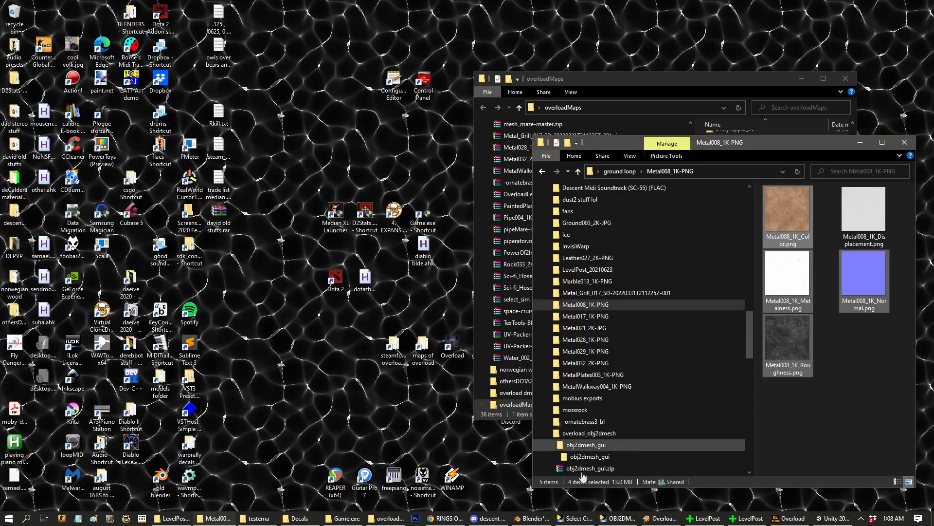
pyautogui.click(833, 518)
pyautogui.click(539, 173)
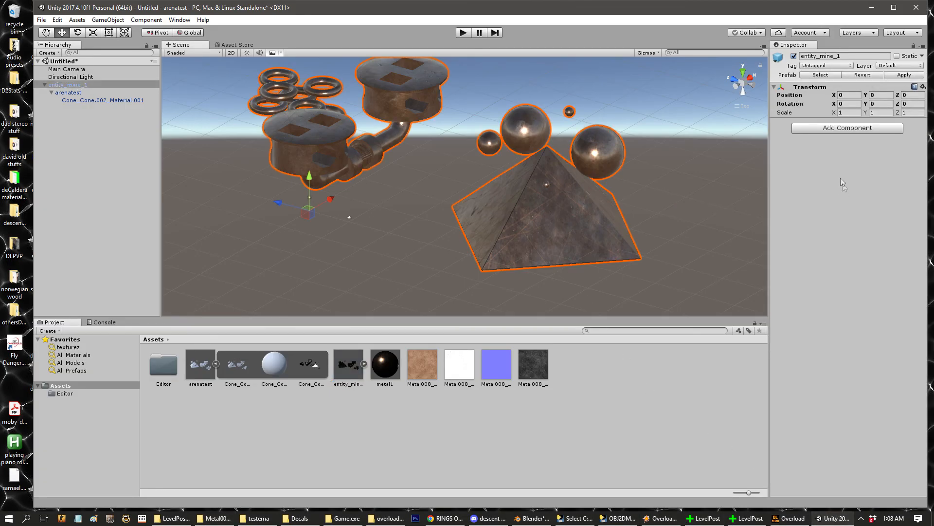
pyautogui.click(77, 101)
pyautogui.scroll(3, 345, 126)
pyautogui.moveTo(345, 127); pyautogui.dragTo(372, 180, button='middle')
pyautogui.scroll(7, 339, 162)
pyautogui.moveTo(357, 197); pyautogui.dragTo(506, 229, button='right')
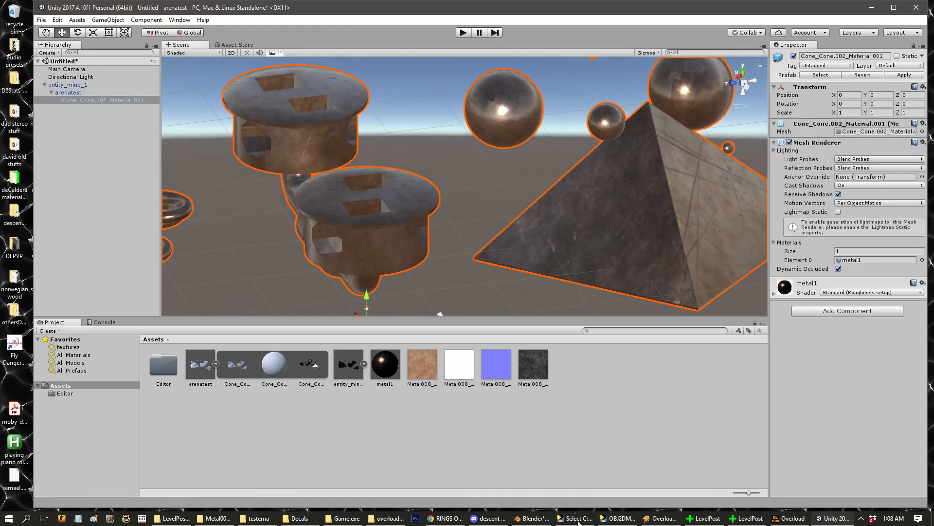
# - Switch to Blender and decimate the Cone mesh's geometry with a ratio of 0.15
pyautogui.click(535, 518)
pyautogui.moveTo(492, 296); pyautogui.dragTo(539, 260, button='middle')
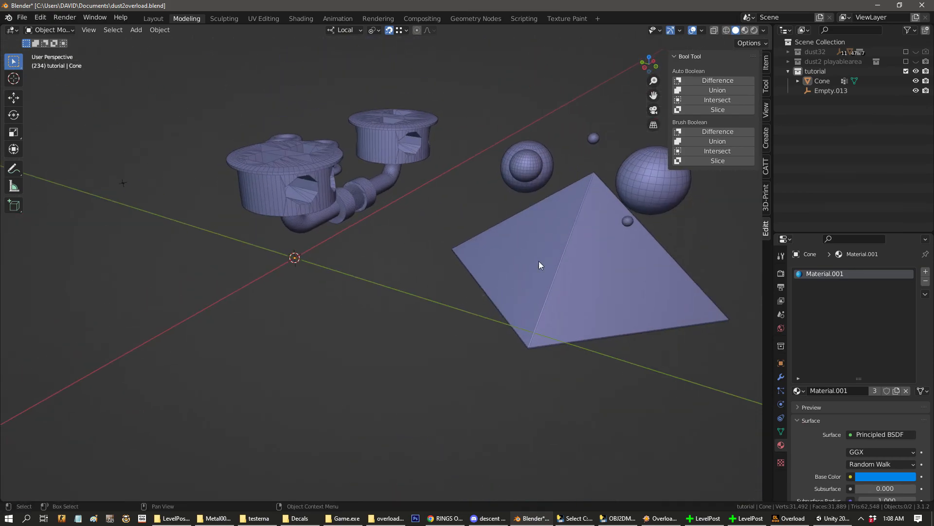
pyautogui.press('Tab')
pyautogui.scroll(4, 343, 302)
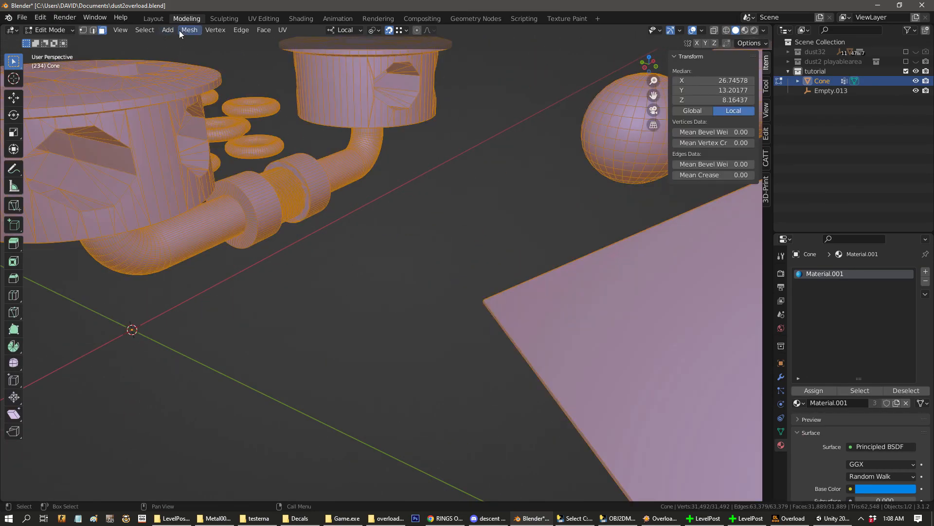
pyautogui.moveTo(188, 32)
pyautogui.moveTo(229, 254)
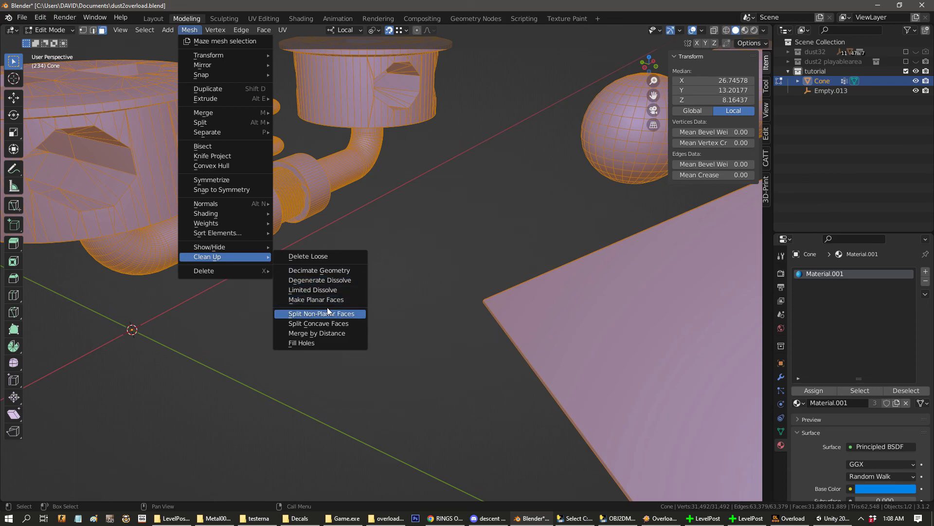
pyautogui.click(336, 269)
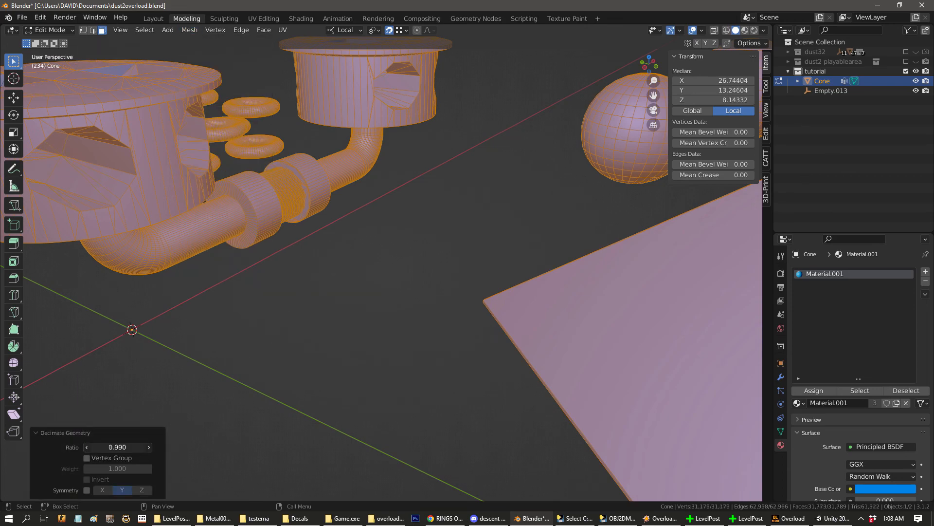
pyautogui.moveTo(118, 447); pyautogui.dragTo(118, 446)
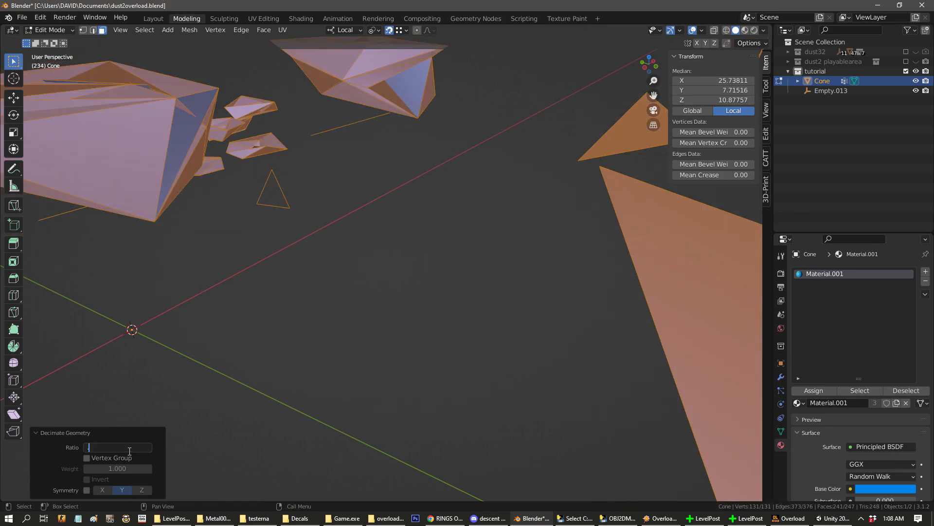
pyautogui.press('Return')
pyautogui.scroll(-1, 392, 323)
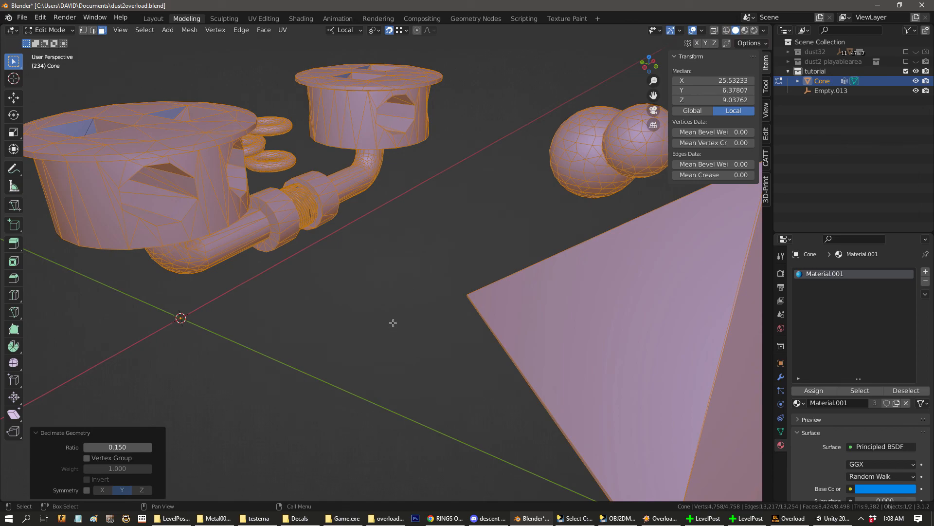
pyautogui.moveTo(385, 326); pyautogui.dragTo(276, 301, button='middle')
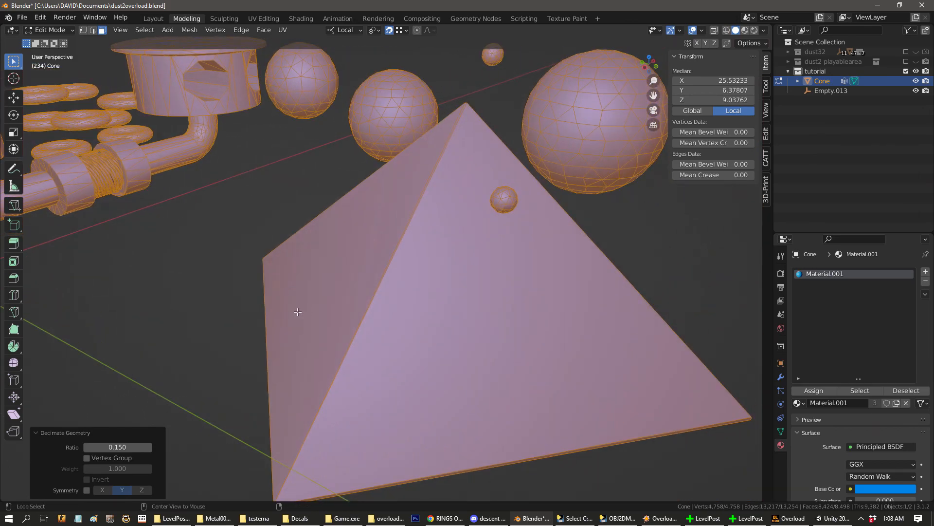
pyautogui.scroll(-6, 291, 322)
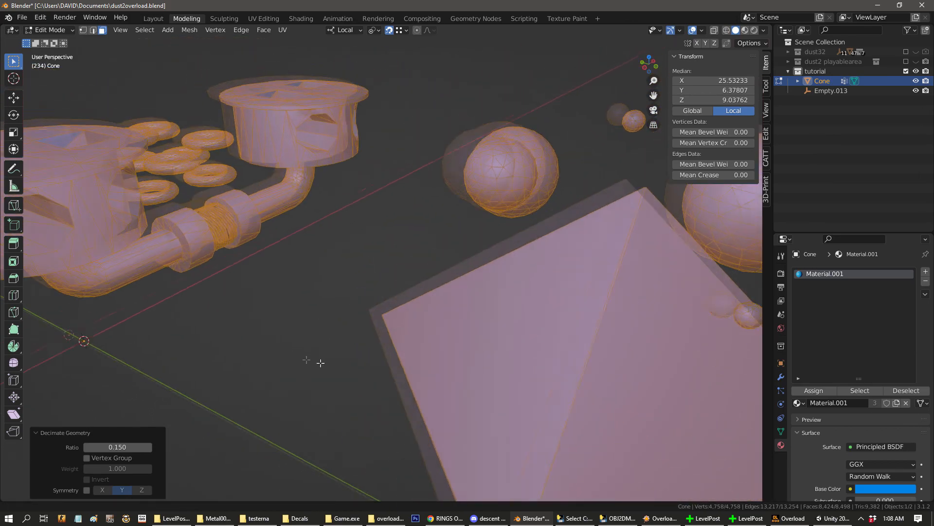
pyautogui.moveTo(316, 338); pyautogui.dragTo(528, 287, button='middle')
pyautogui.scroll(7, 465, 323)
pyautogui.scroll(-8, 490, 338)
# - Minimize Blender, return to Overload, and examine the aaaaa level's layout in the automap
pyautogui.click(878, 5)
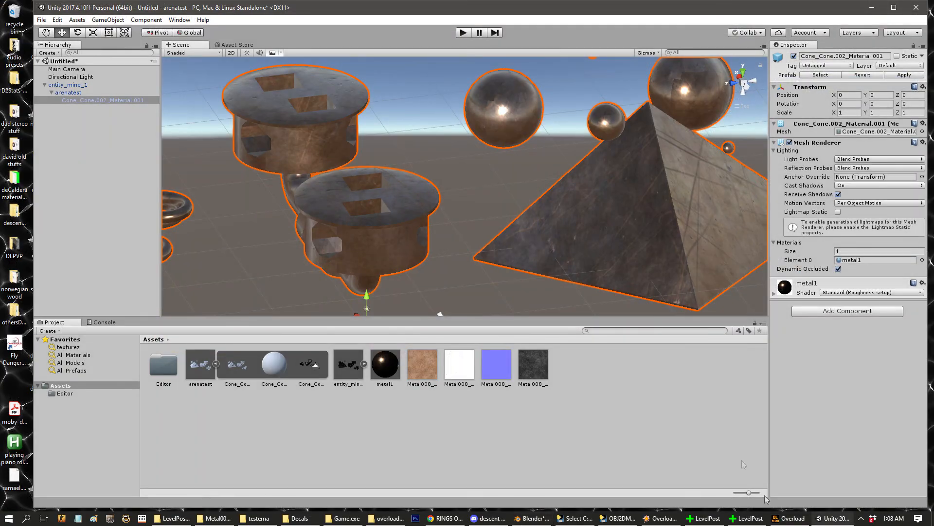
pyautogui.click(794, 517)
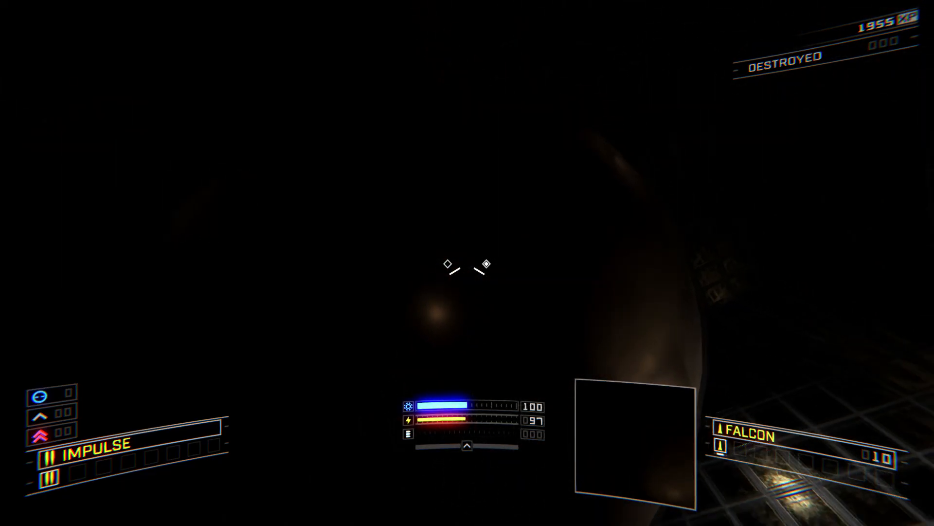
pyautogui.press('Tab')
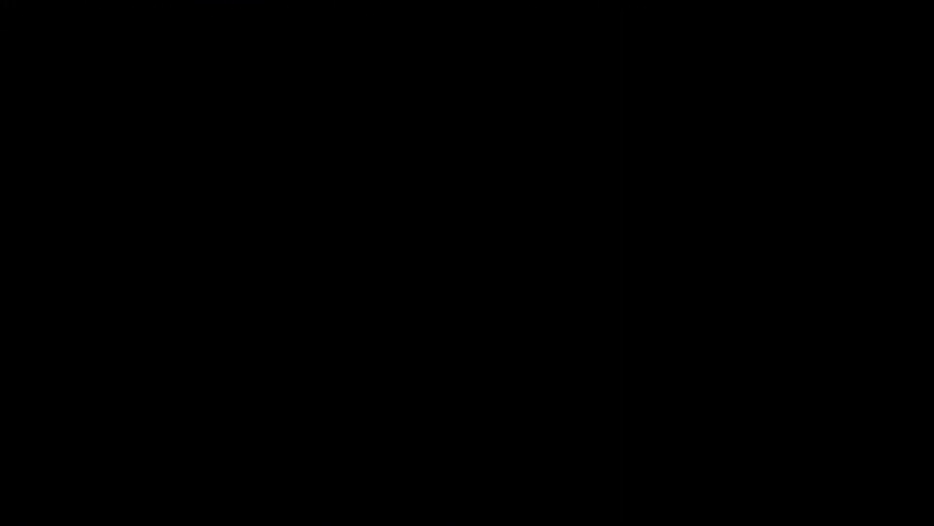
pyautogui.press('d')
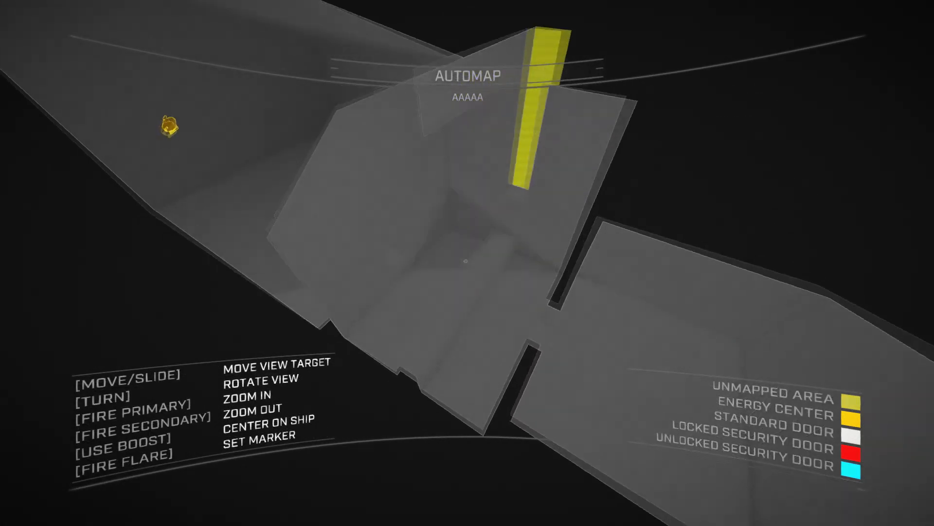
pyautogui.press('w')
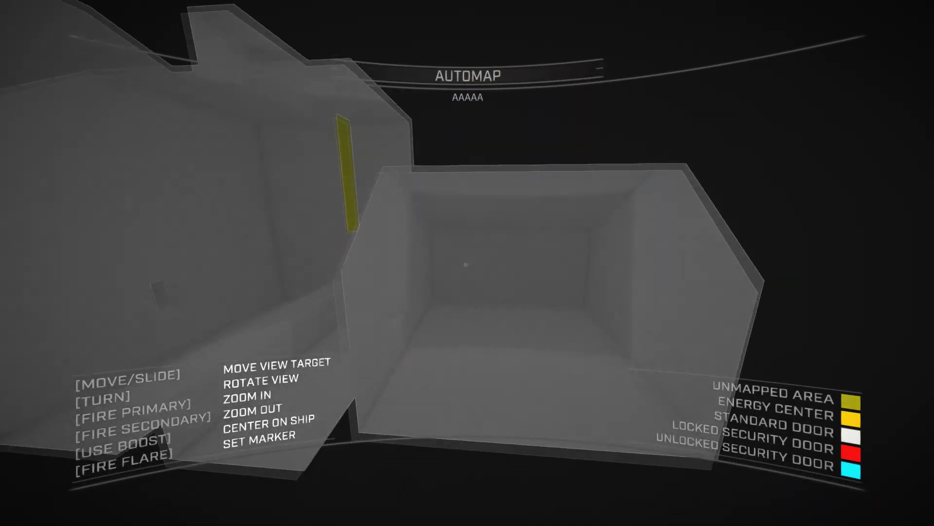
pyautogui.press('Tab')
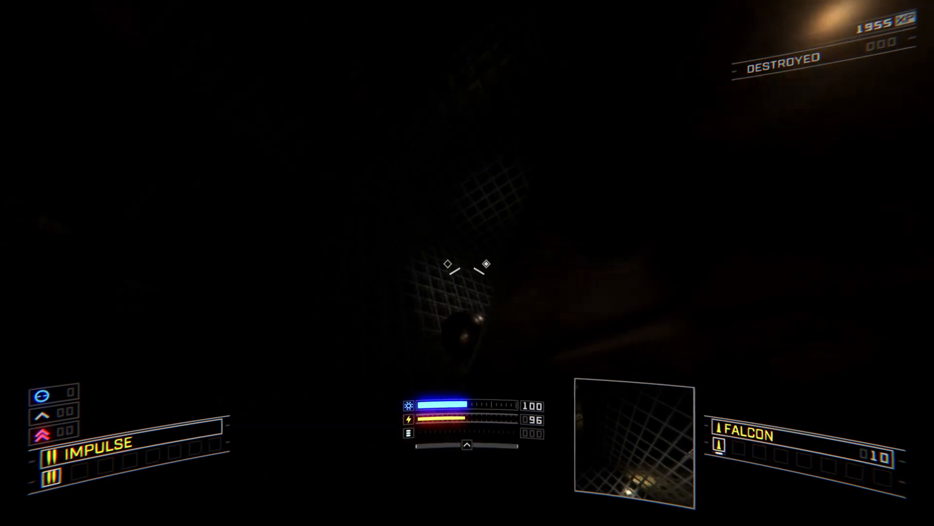
# - Fire flares to light the level and fly among the arena's rings to inspect the model
pyautogui.press('f')
pyautogui.press('w')
pyautogui.press('f')
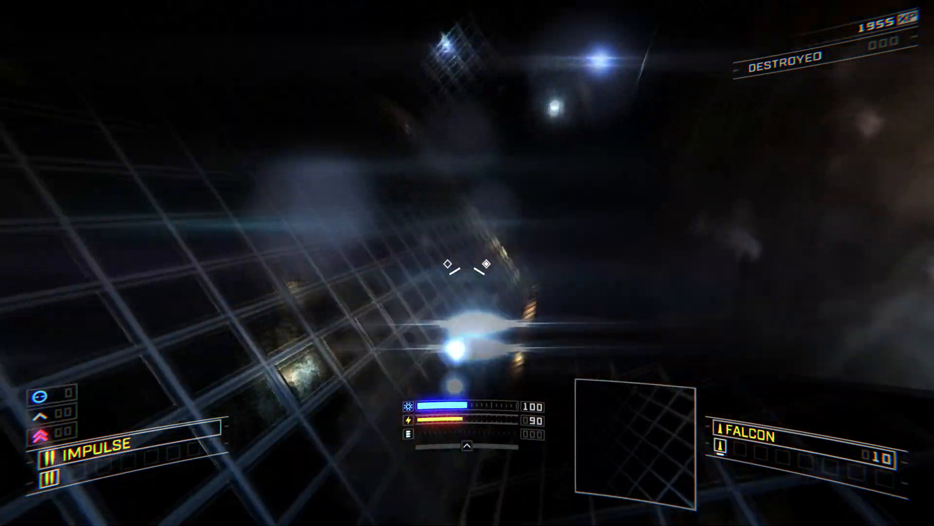
pyautogui.press('shift')
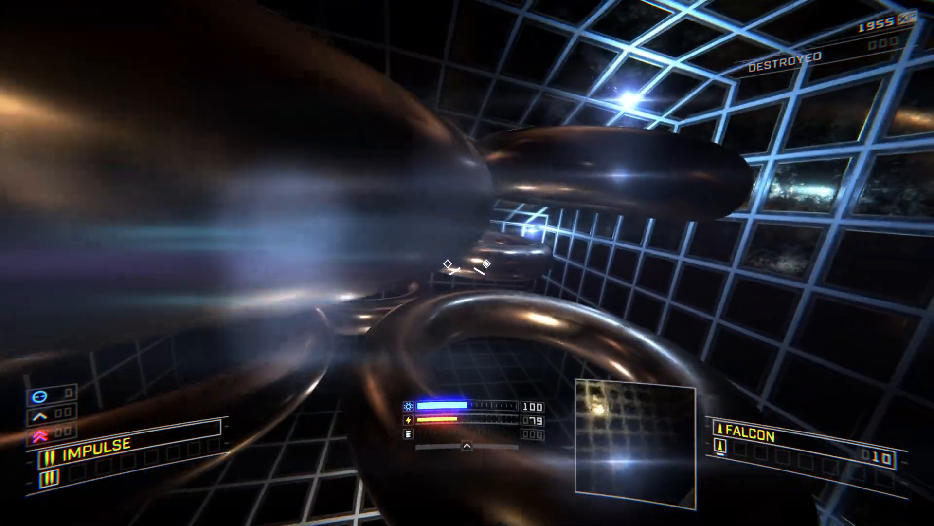
# - Quit the running mission to Overload's main menu
pyautogui.press('Escape')
pyautogui.click(477, 380)
pyautogui.click(477, 271)
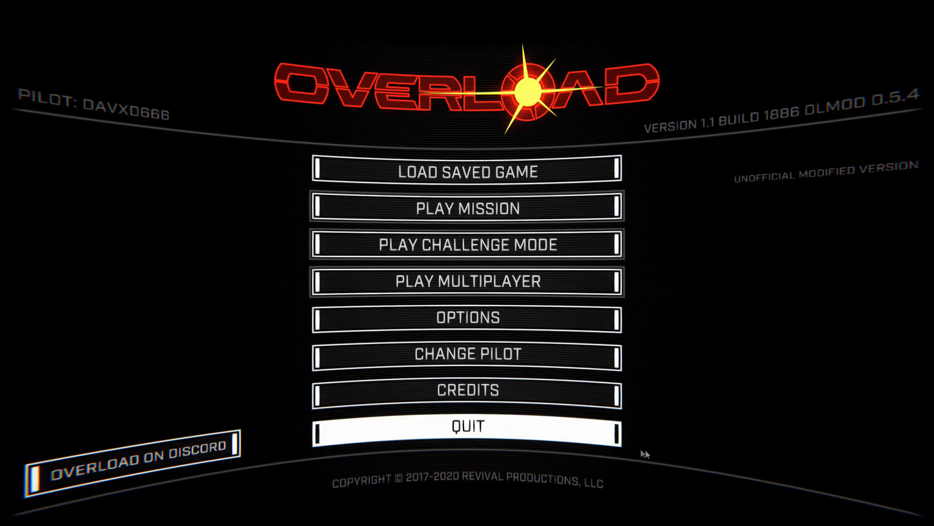
pyautogui.hotkey('alt', 'z')
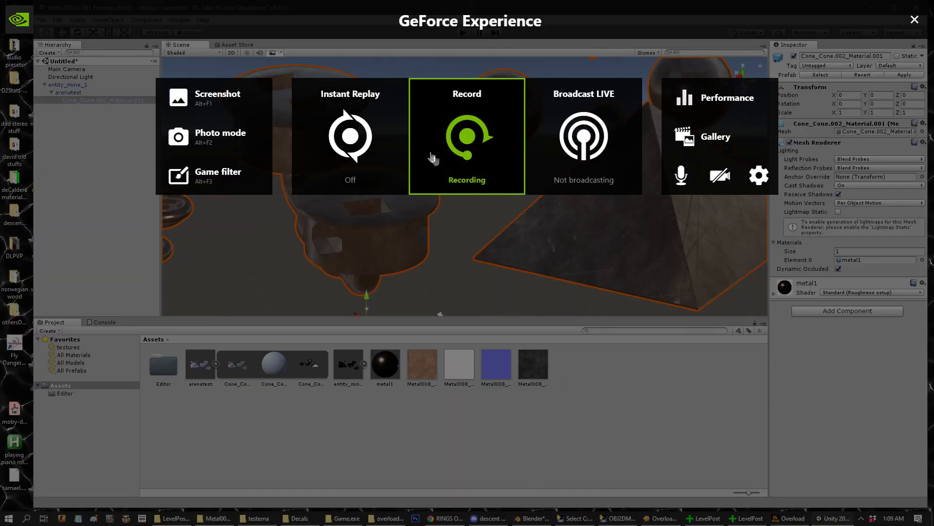